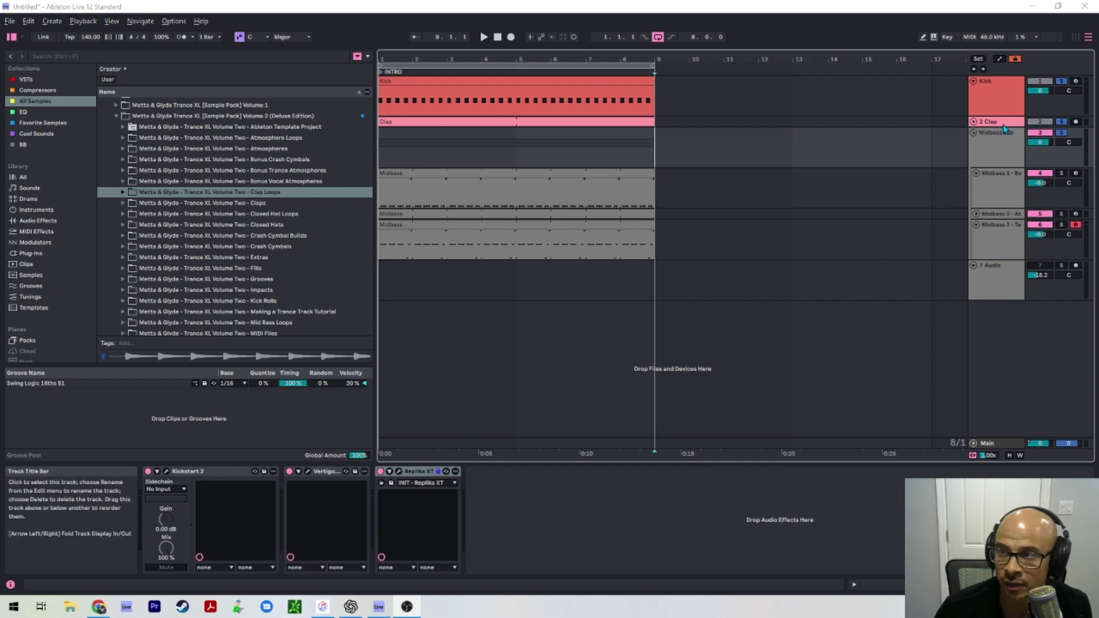
{"action": "left_click", "coordinate": [1002, 124]}
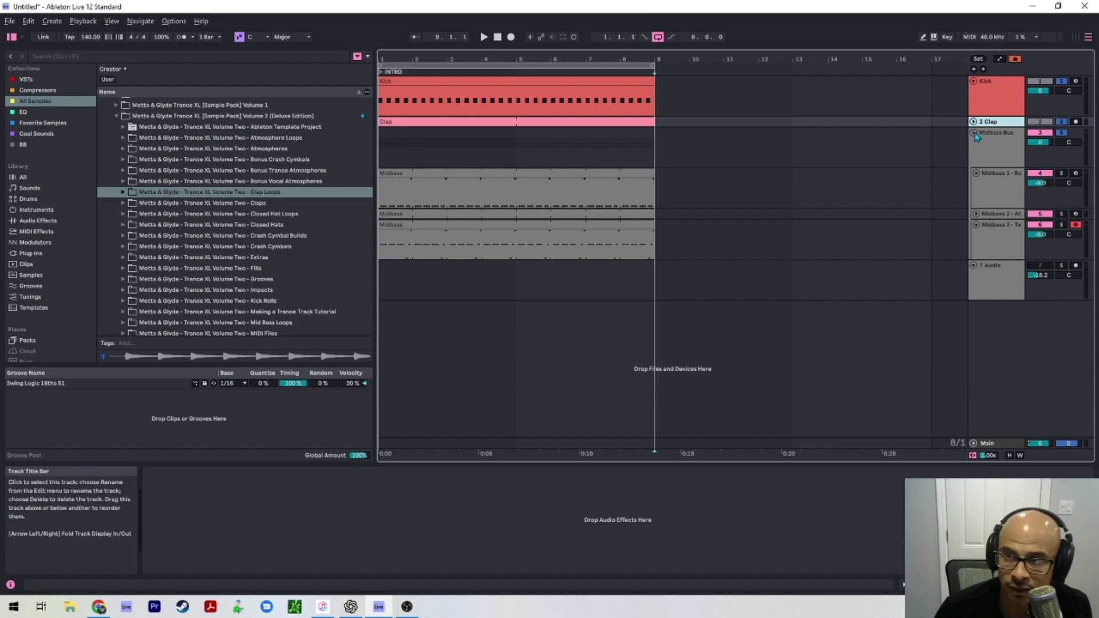
{"action": "left_click", "coordinate": [117, 117]}
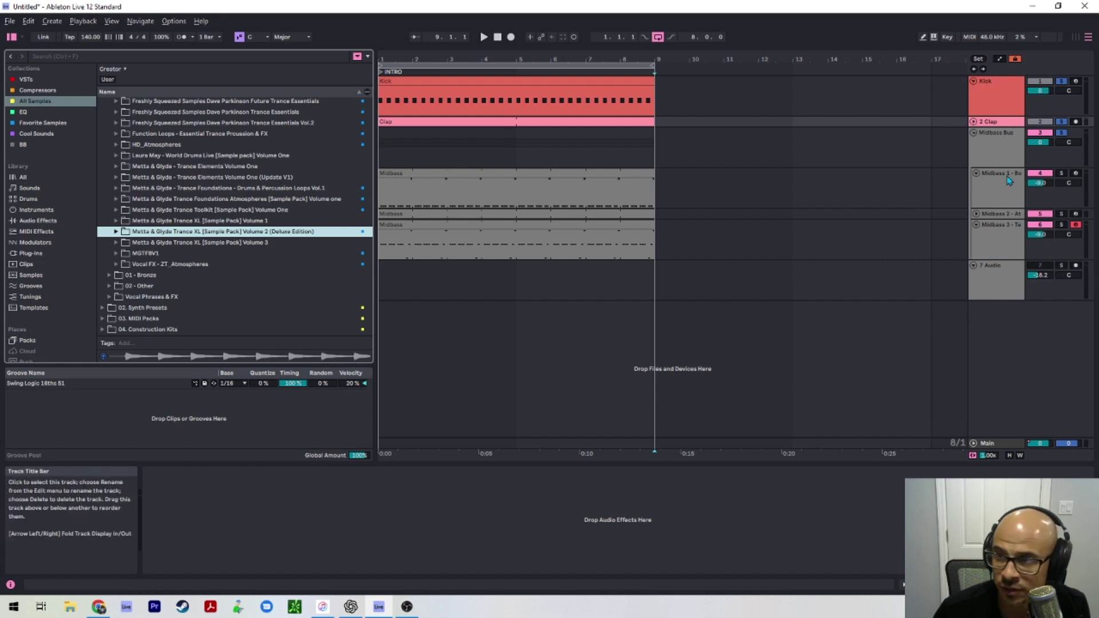
{"action": "left_click", "coordinate": [983, 184]}
Step: Open the Sub Bass Loop 01 folder within the Sub Bass Loops of the Metta & Glyde Trance XL Volume 2 sample pack
{"action": "scroll", "coordinate": [314, 232], "scroll_direction": "up", "scroll_amount": 5}
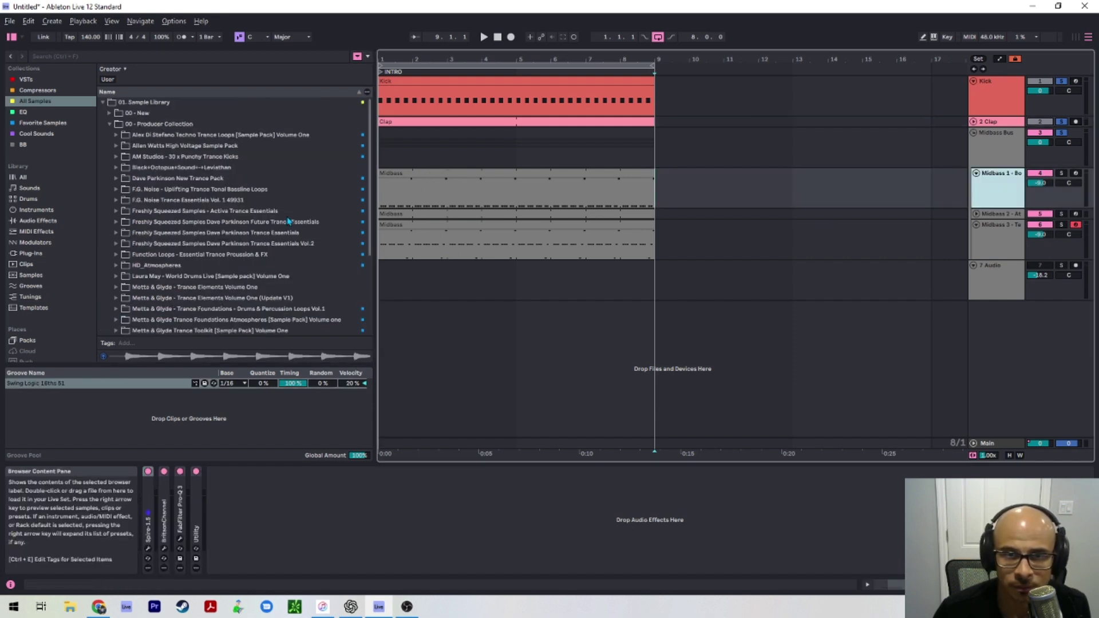
{"action": "scroll", "coordinate": [168, 245], "scroll_direction": "down", "scroll_amount": 5}
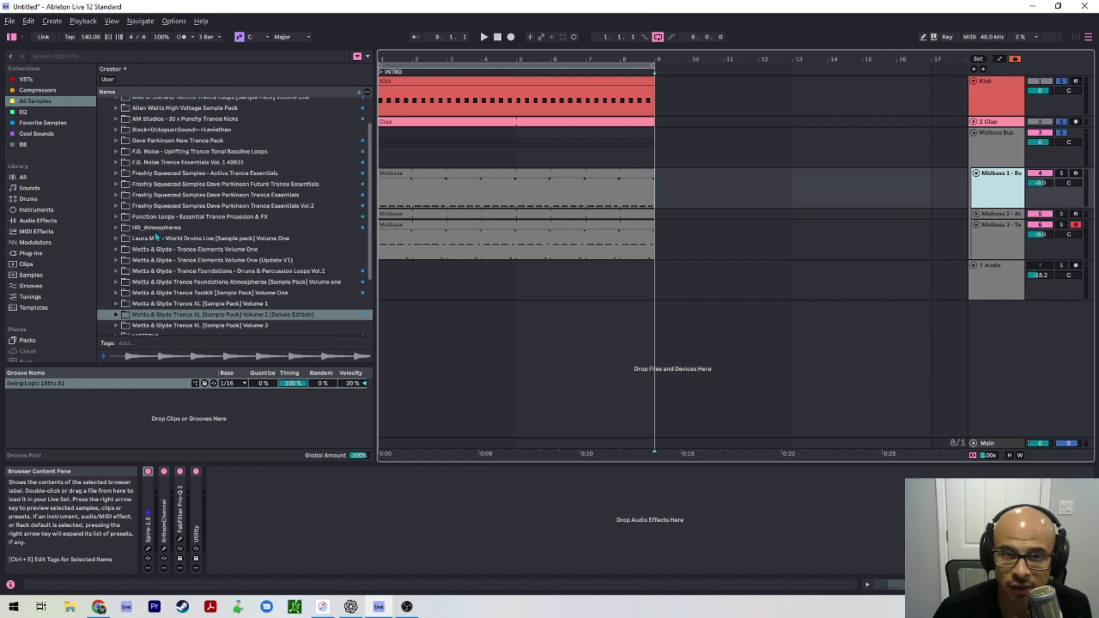
{"action": "left_click", "coordinate": [115, 239]}
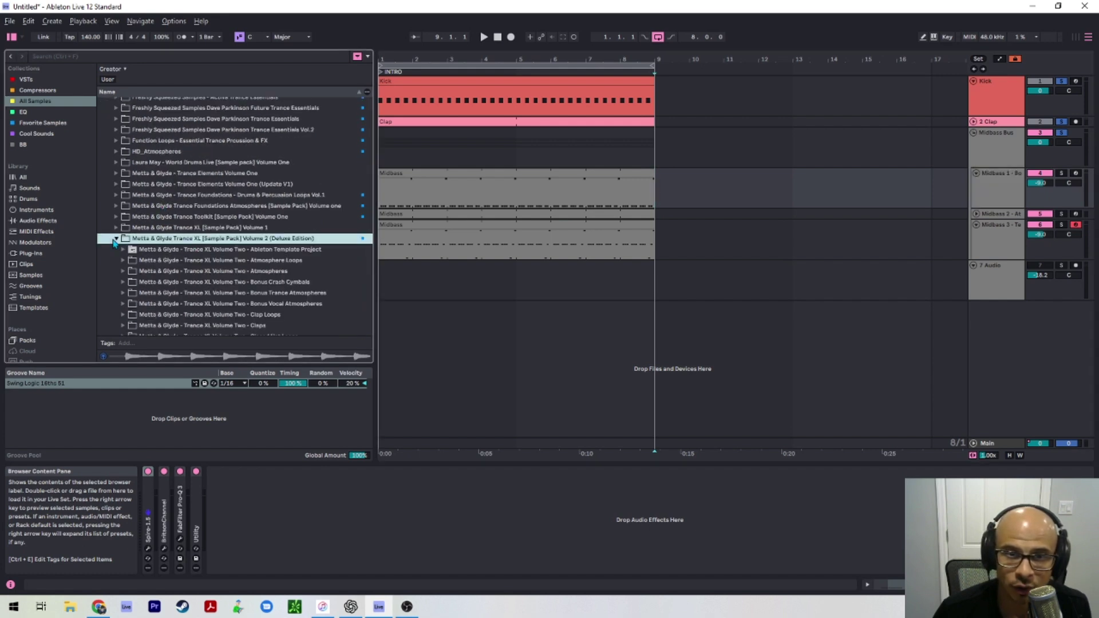
{"action": "scroll", "coordinate": [201, 244], "scroll_direction": "down", "scroll_amount": 7}
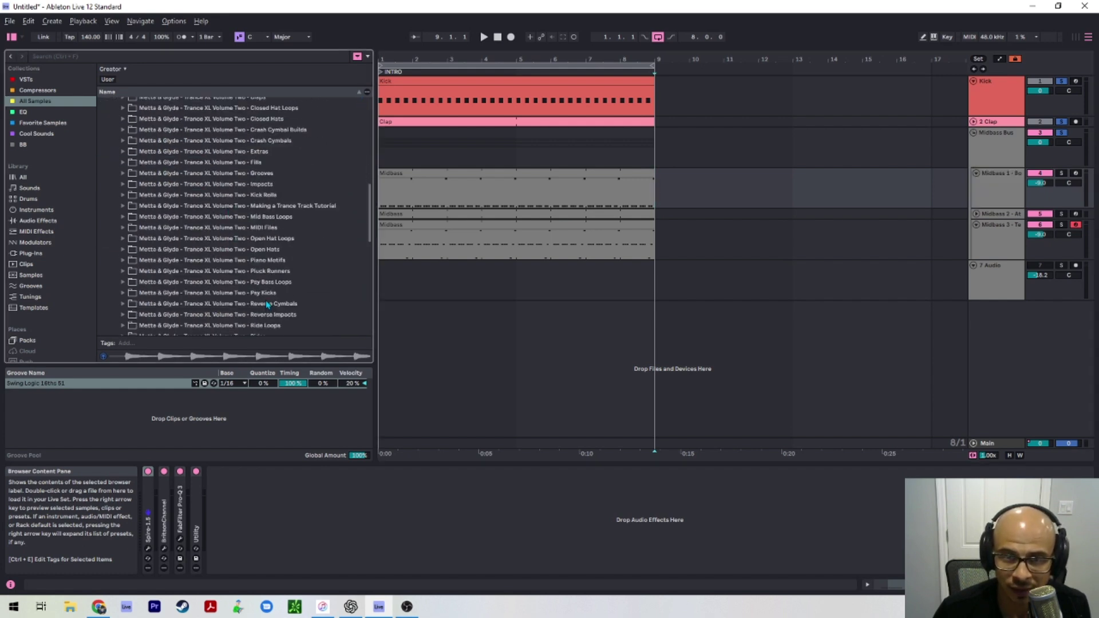
{"action": "scroll", "coordinate": [261, 255], "scroll_direction": "down", "scroll_amount": 7}
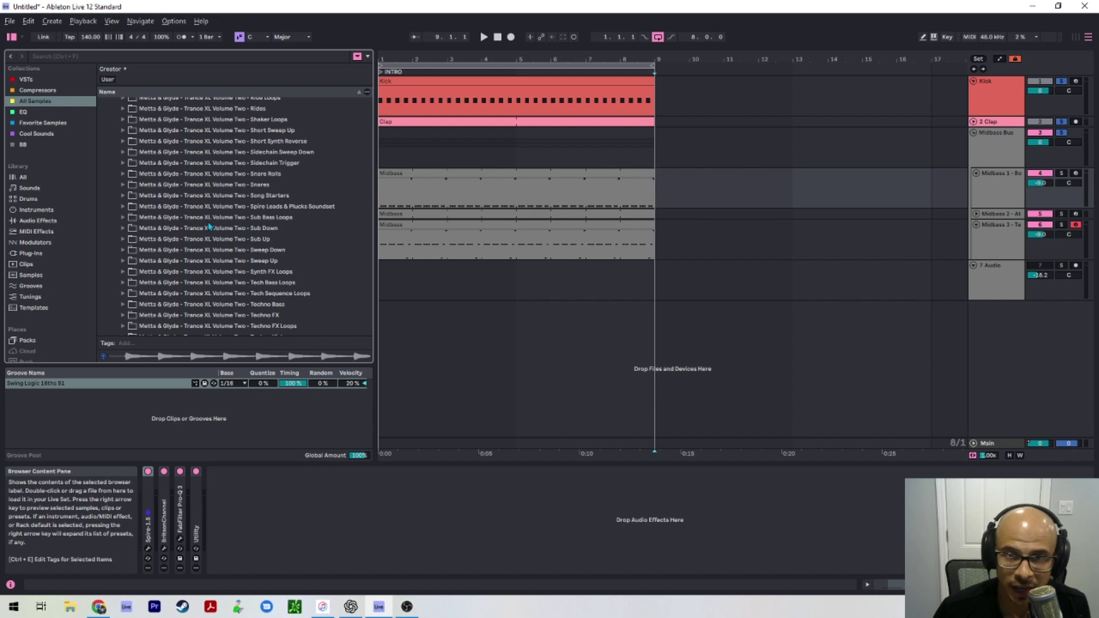
{"action": "left_click", "coordinate": [123, 217]}
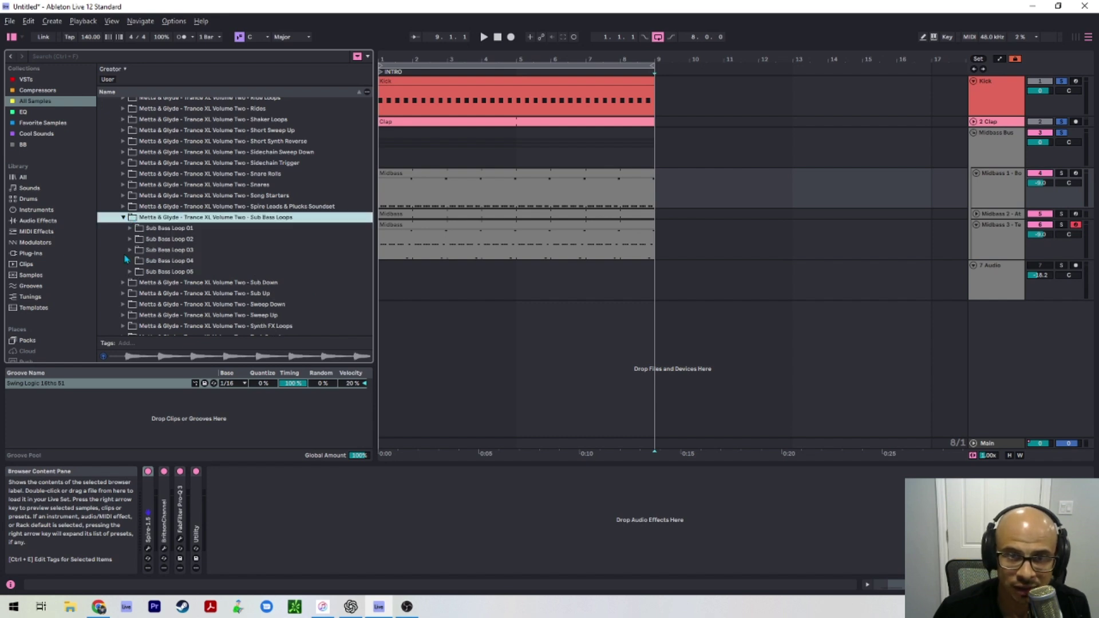
{"action": "left_click", "coordinate": [130, 228]}
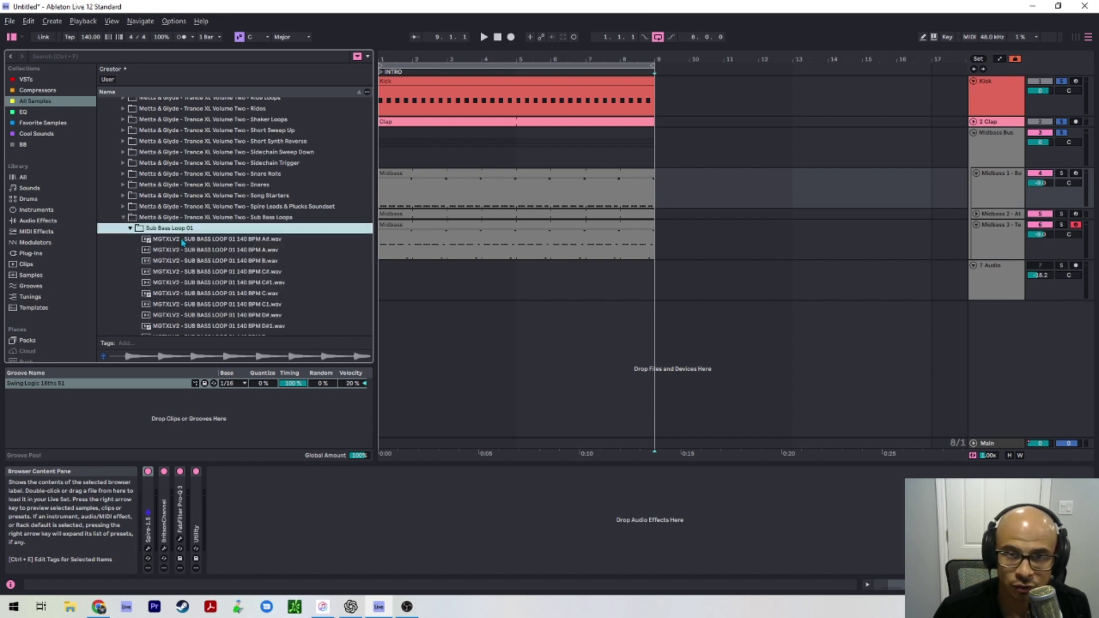
Step: Preview the sample MGTXLV2 - SUB BASS LOOP 01 140 BPM D.wav from the Sub Bass Loop 01 folder
{"action": "scroll", "coordinate": [174, 246], "scroll_direction": "down", "scroll_amount": 5}
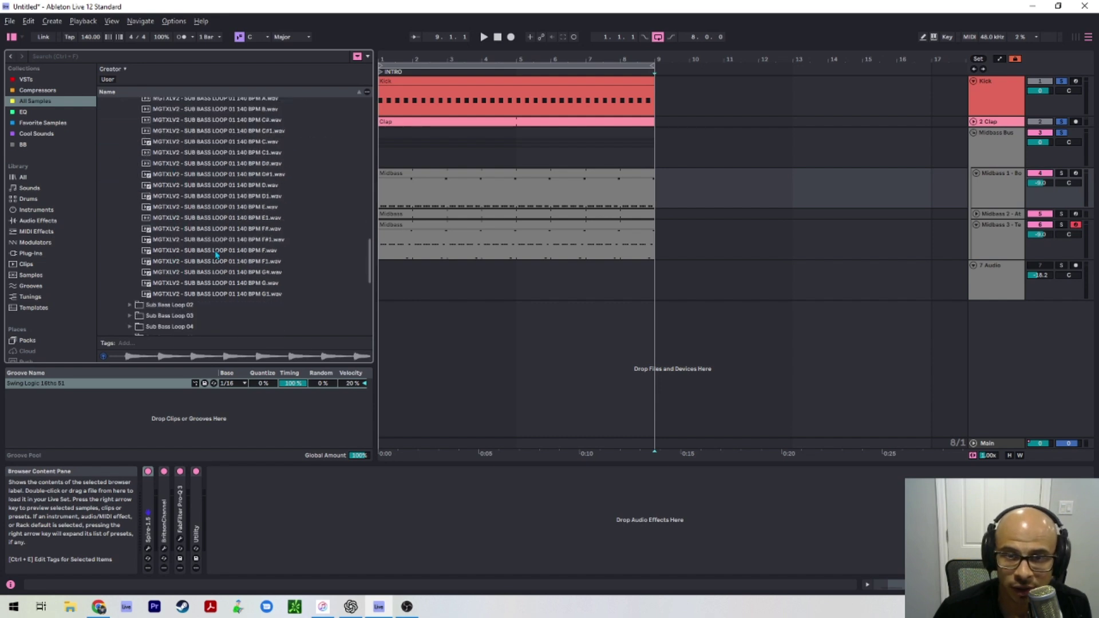
{"action": "scroll", "coordinate": [223, 271], "scroll_direction": "up", "scroll_amount": 3}
{"action": "scroll", "coordinate": [240, 252], "scroll_direction": "down", "scroll_amount": 2}
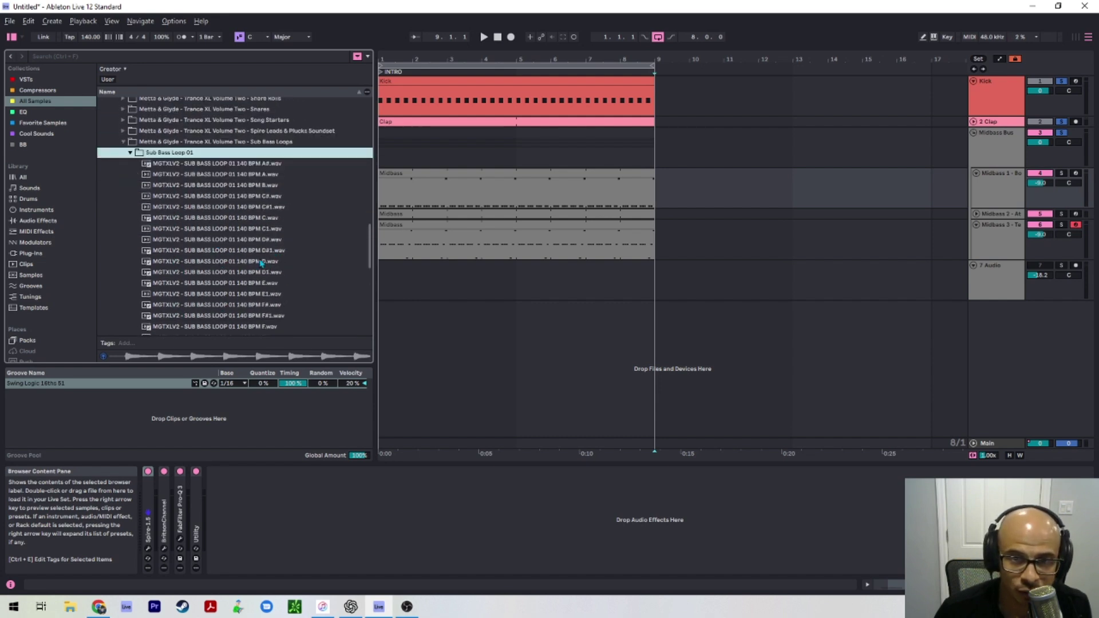
{"action": "scroll", "coordinate": [198, 193], "scroll_direction": "down", "scroll_amount": 2}
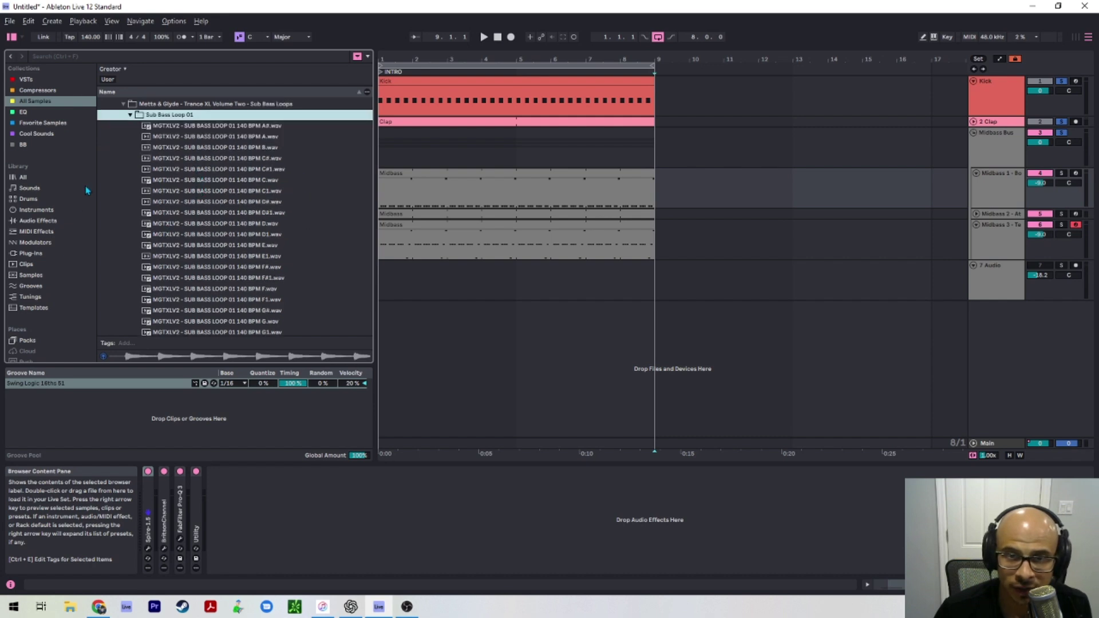
{"action": "left_click", "coordinate": [250, 223]}
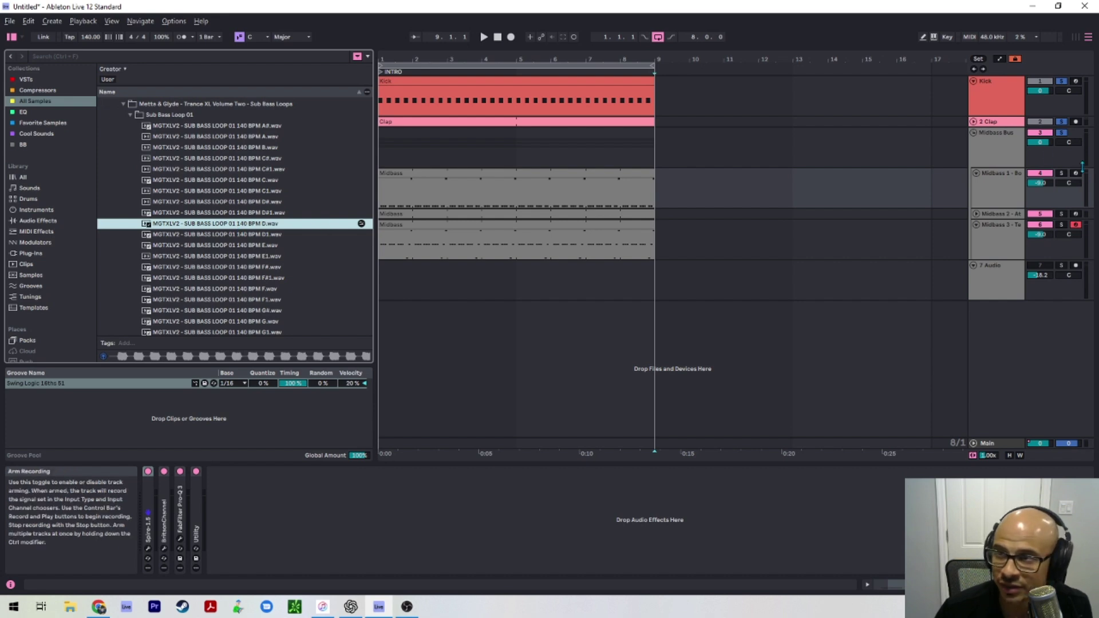
{"action": "left_click", "coordinate": [990, 285]}
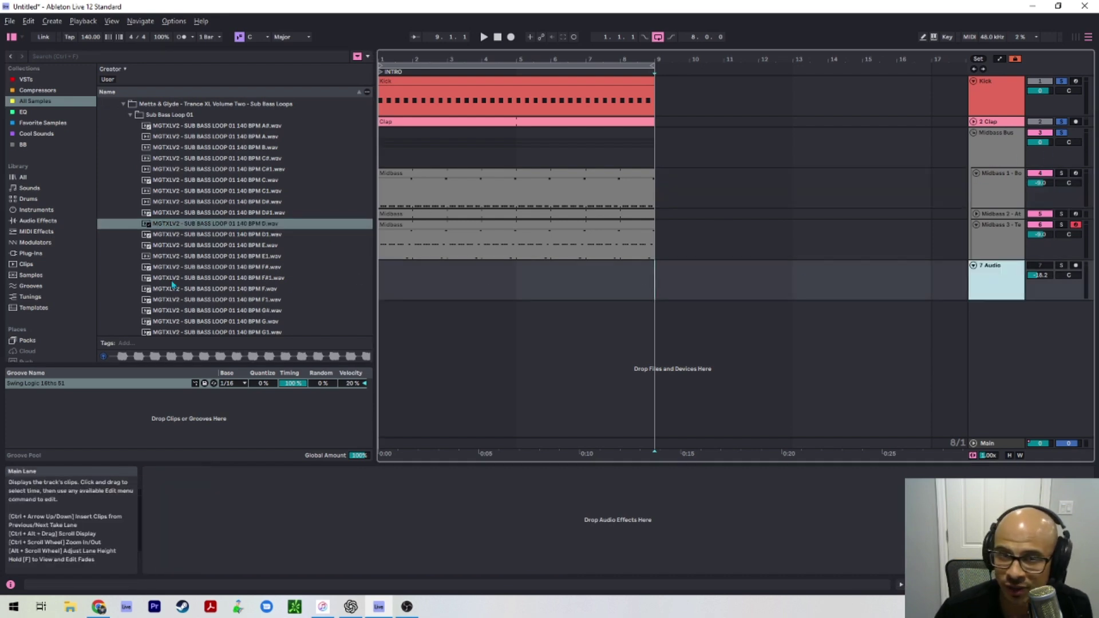
{"action": "left_click_drag", "start_coordinate": [207, 225], "coordinate": [304, 261]}
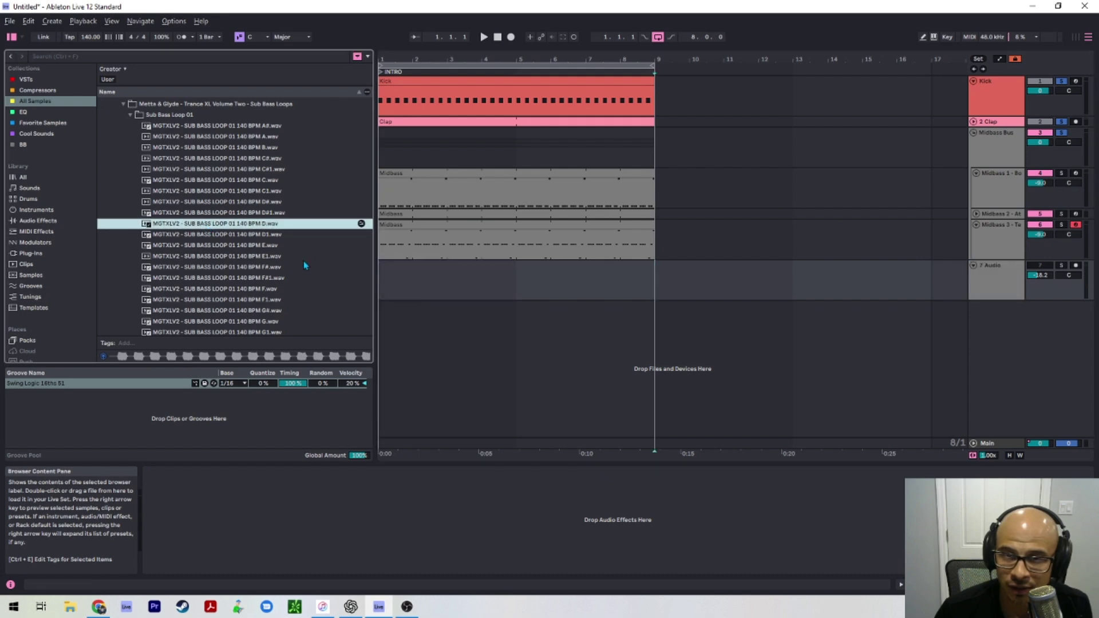
Step: Preview the sample MGTXLV2 - SUB BASS LOOP 02 140 BPM D.wav from the Sub Bass Loop 02 folder
{"action": "left_click", "coordinate": [131, 116]}
{"action": "left_click", "coordinate": [130, 125]}
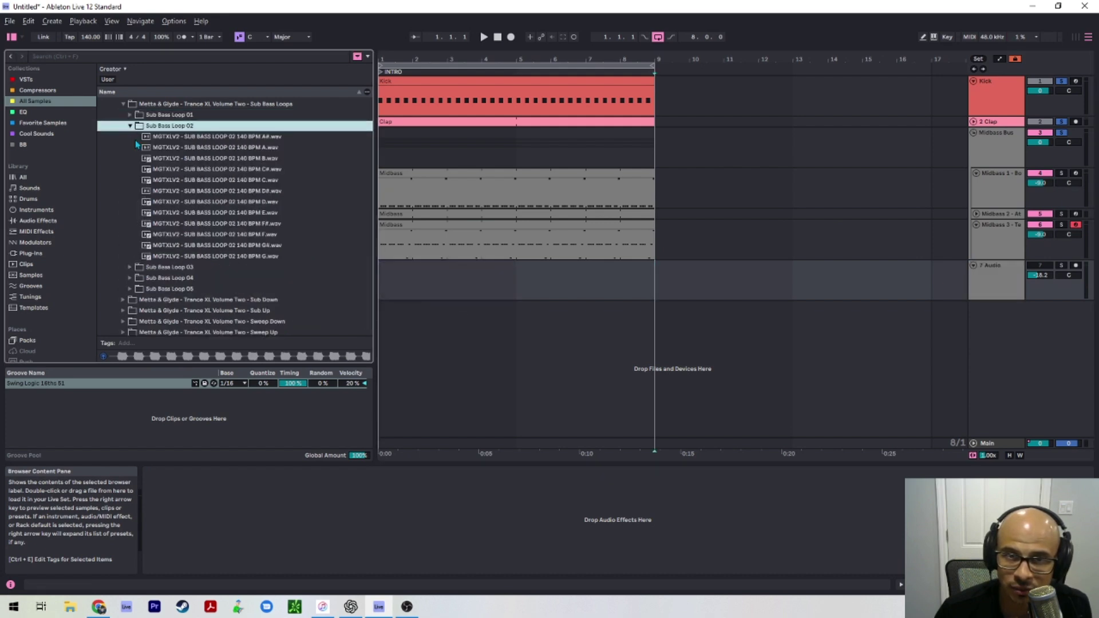
{"action": "left_click", "coordinate": [232, 201]}
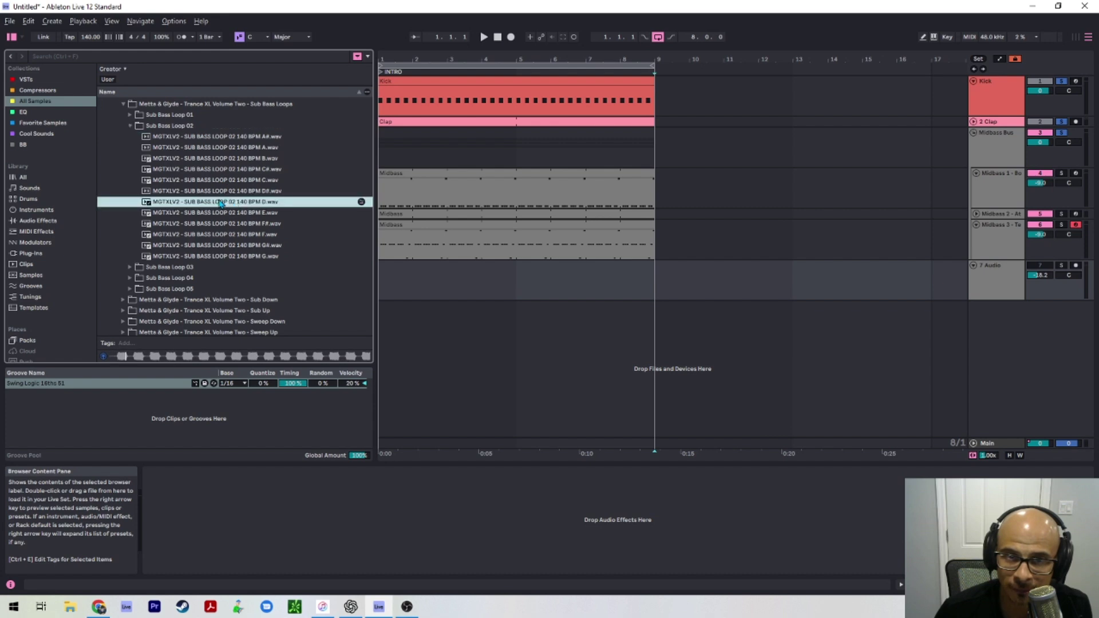
Step: Place MGTXLV2 - SUB BASS LOOP 03 140 BPM D.wav at bar 1 of the 7 Audio track and rename the track Sub Bass
{"action": "left_click", "coordinate": [129, 126]}
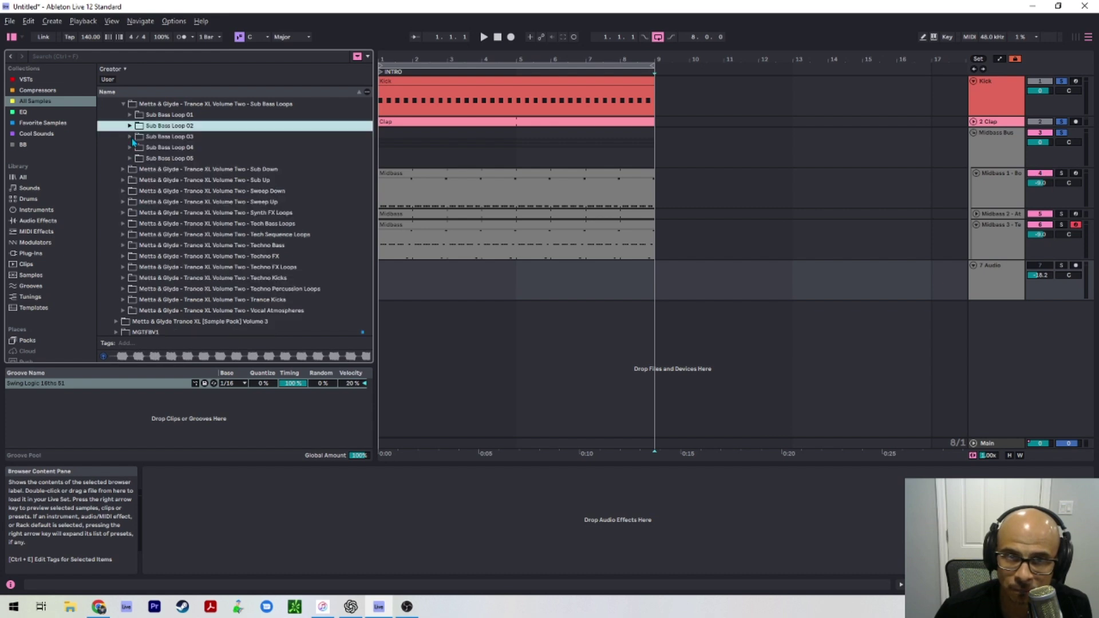
{"action": "left_click", "coordinate": [130, 136]}
{"action": "left_click", "coordinate": [254, 212]}
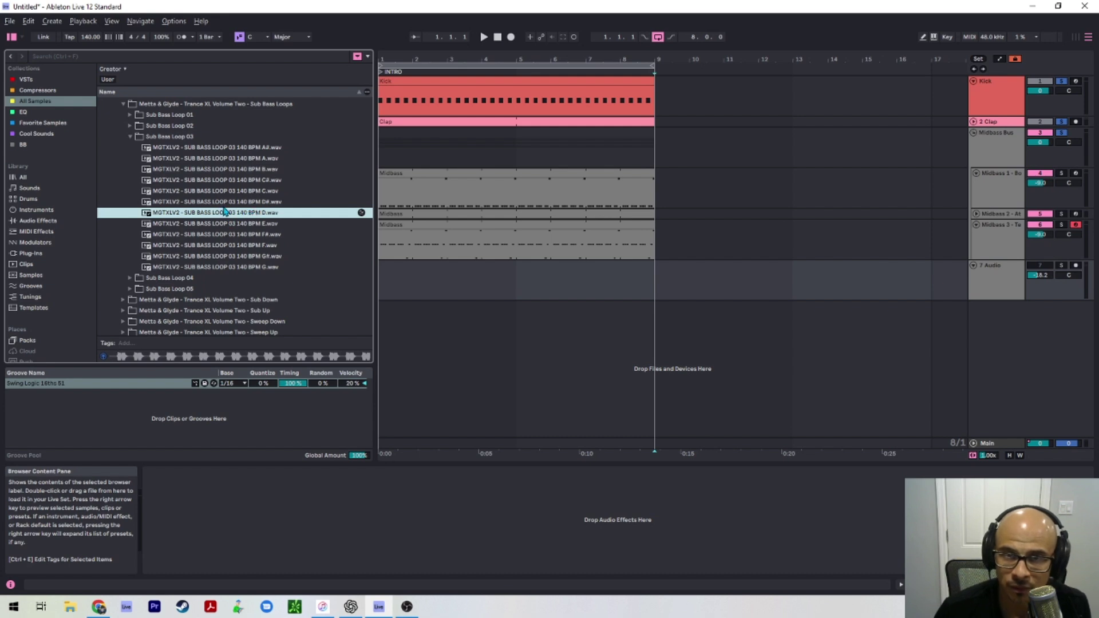
{"action": "left_click_drag", "start_coordinate": [225, 212], "coordinate": [424, 289]}
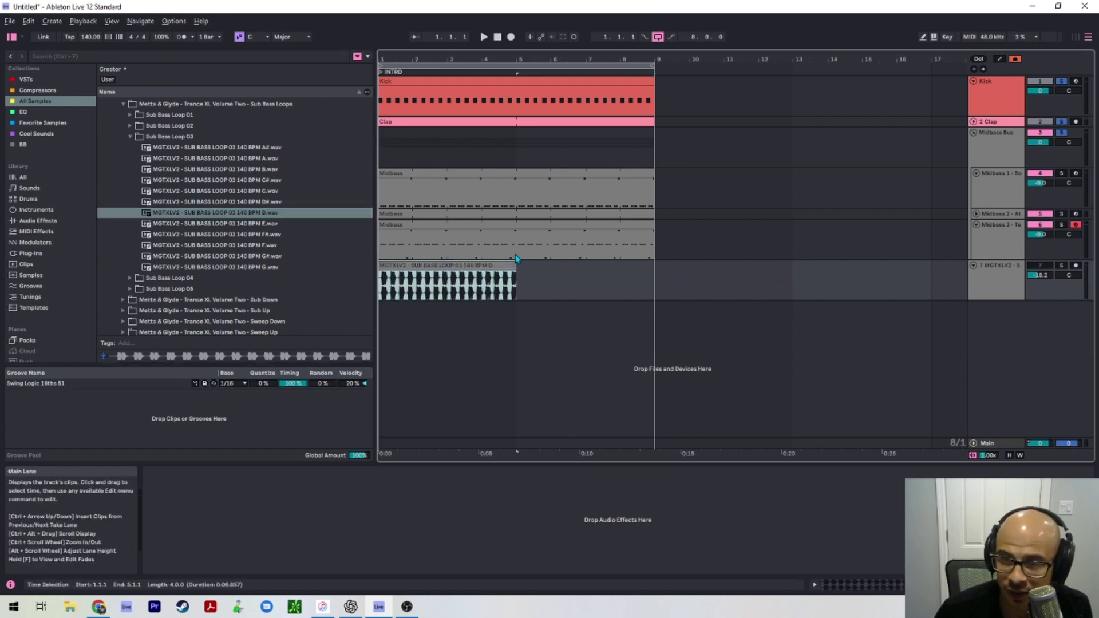
{"action": "left_click", "coordinate": [988, 292]}
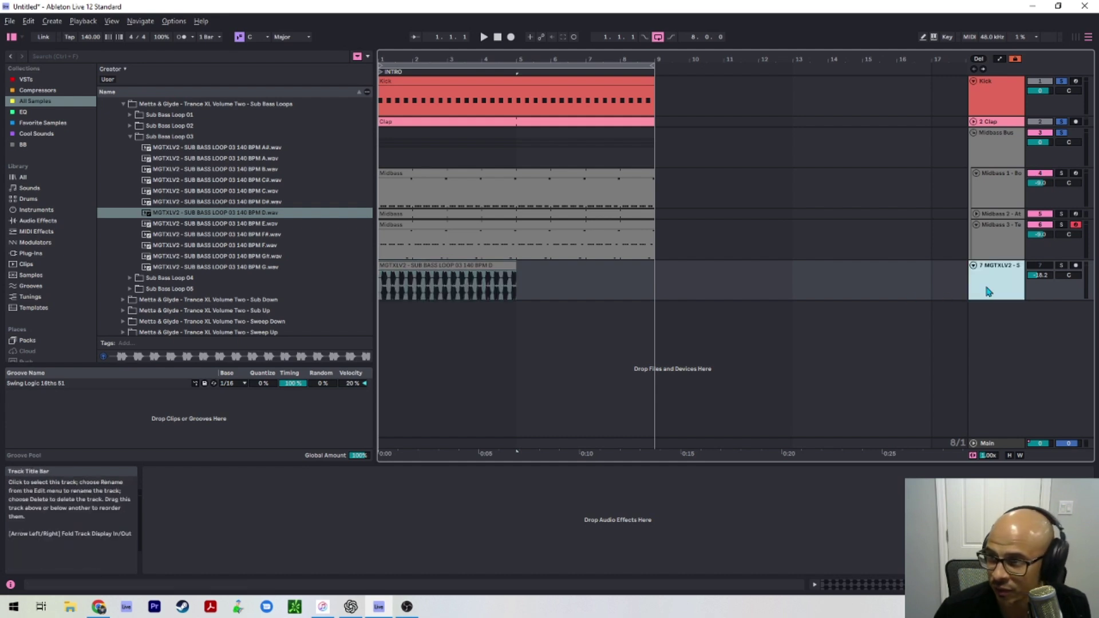
{"action": "key", "text": "ctrl+r"}
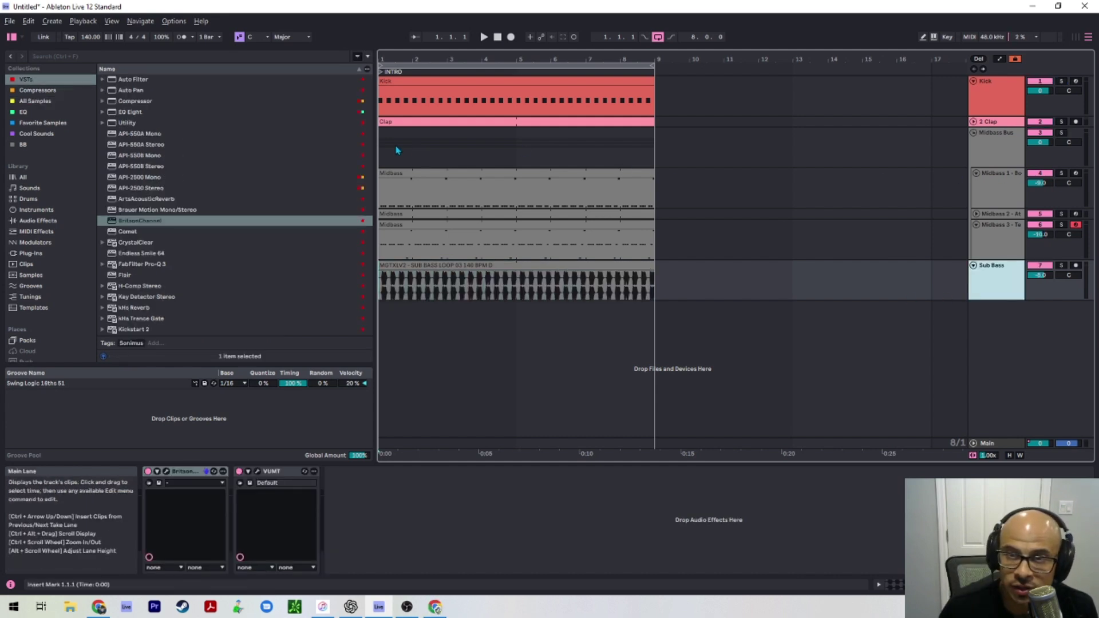
Step: Play the arrangement from the start and fold the Midbass Bus group
{"action": "left_click", "coordinate": [396, 150]}
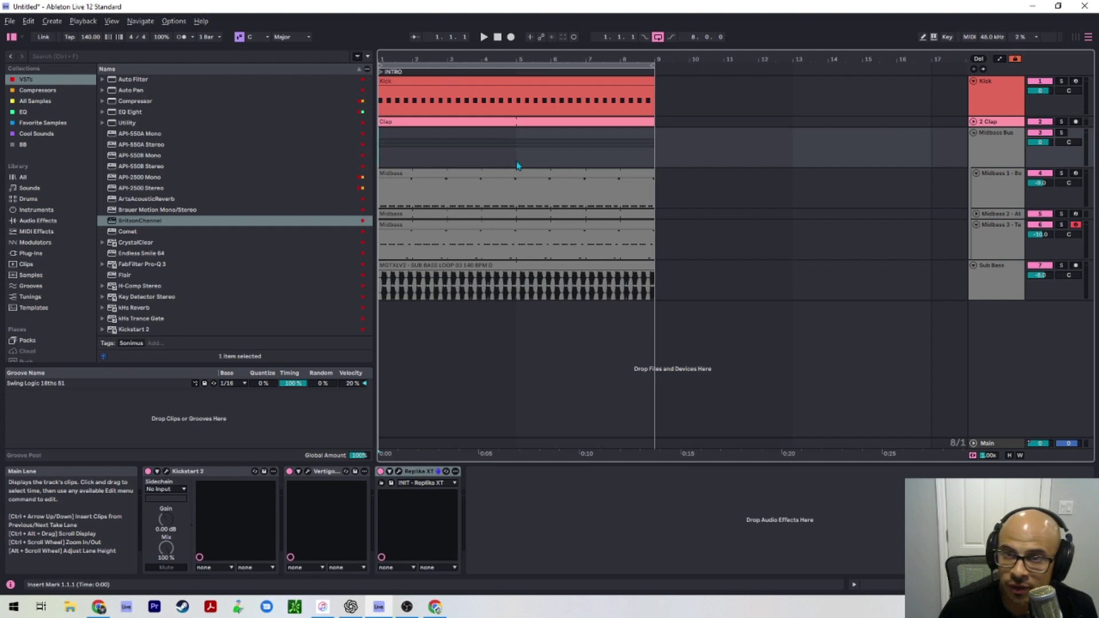
{"action": "key", "text": "space"}
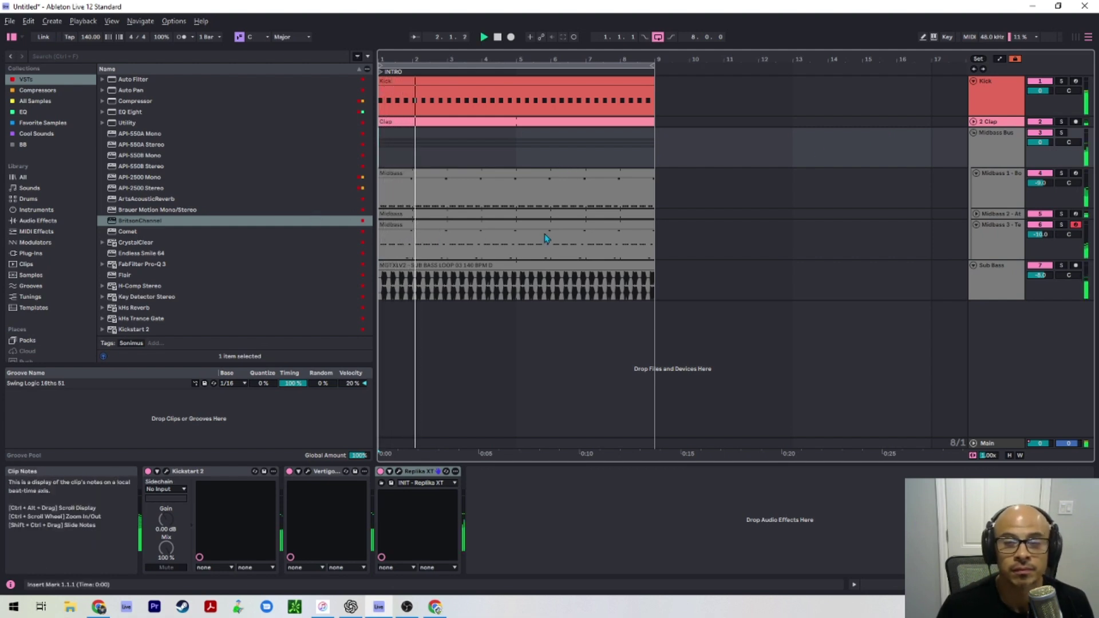
{"action": "left_click", "coordinate": [974, 133]}
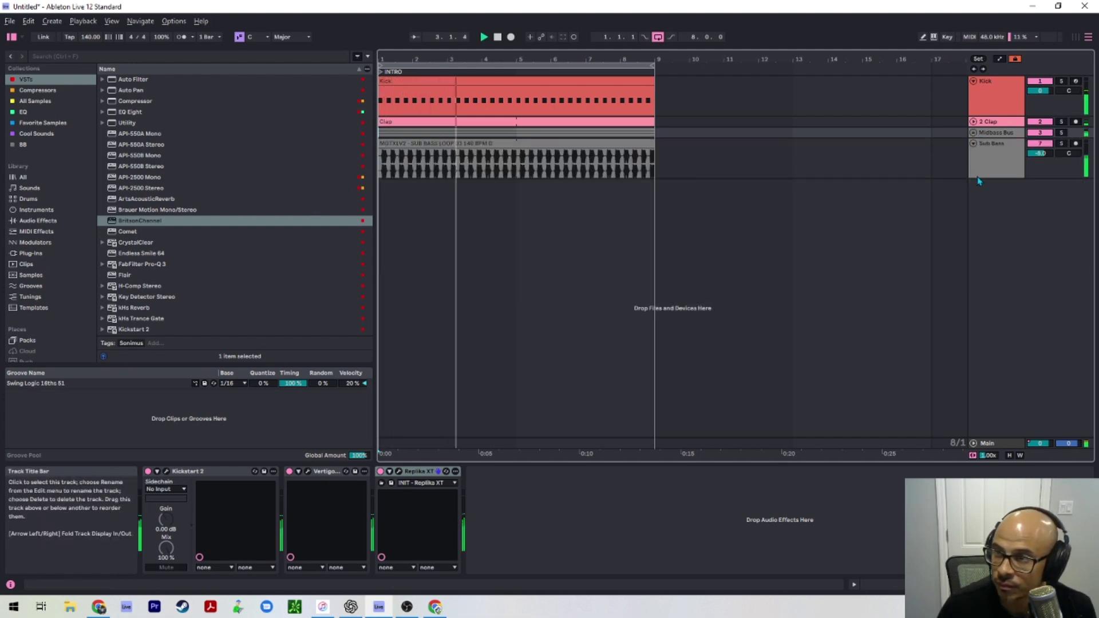
{"action": "left_click", "coordinate": [994, 153]}
{"action": "key", "text": "Delete"}
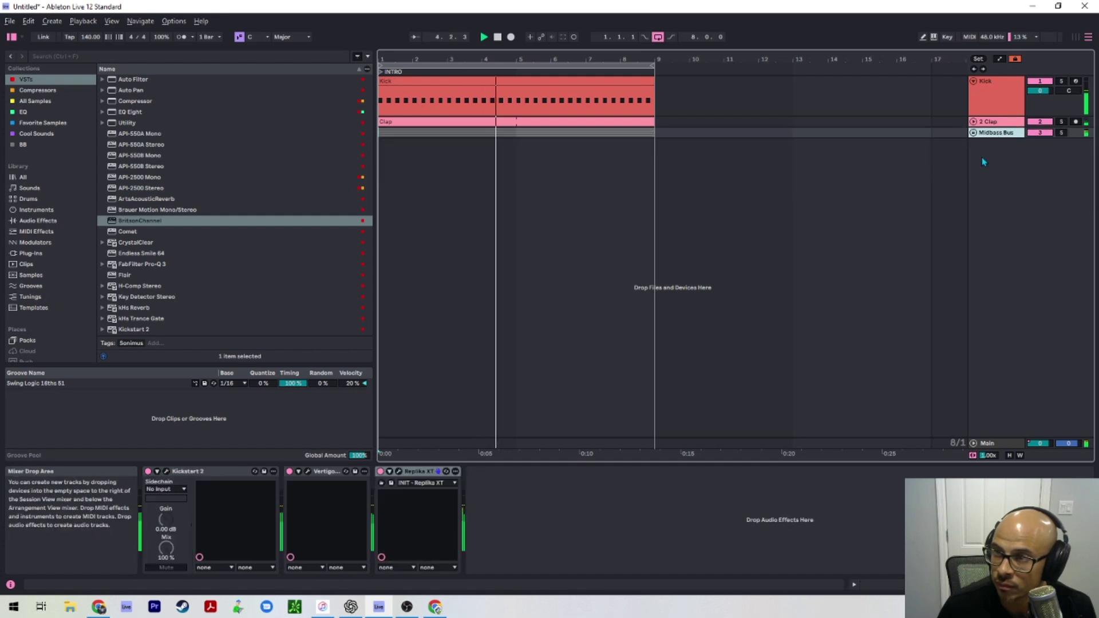
{"action": "key", "text": "ctrl+z"}
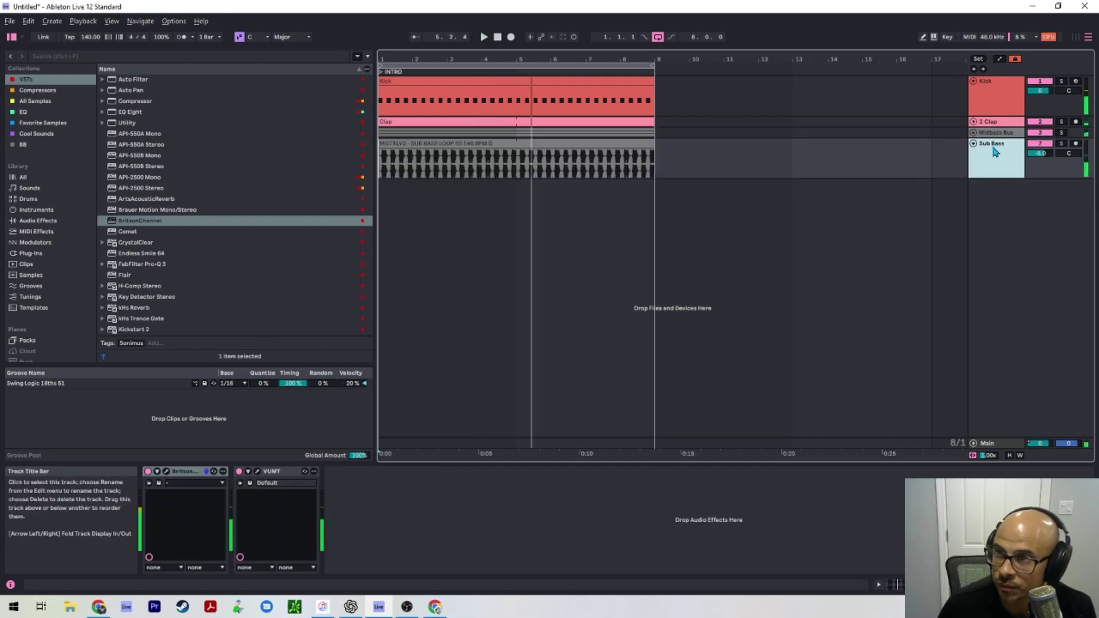
Step: Move the Sub Bass track above the Midbass Bus group and solo the two together for playback
{"action": "mouse_move", "coordinate": [995, 152]}
{"action": "left_mouse_down"}
{"action": "mouse_move", "coordinate": [996, 132]}
{"action": "mouse_move", "coordinate": [999, 148]}
{"action": "left_mouse_up"}
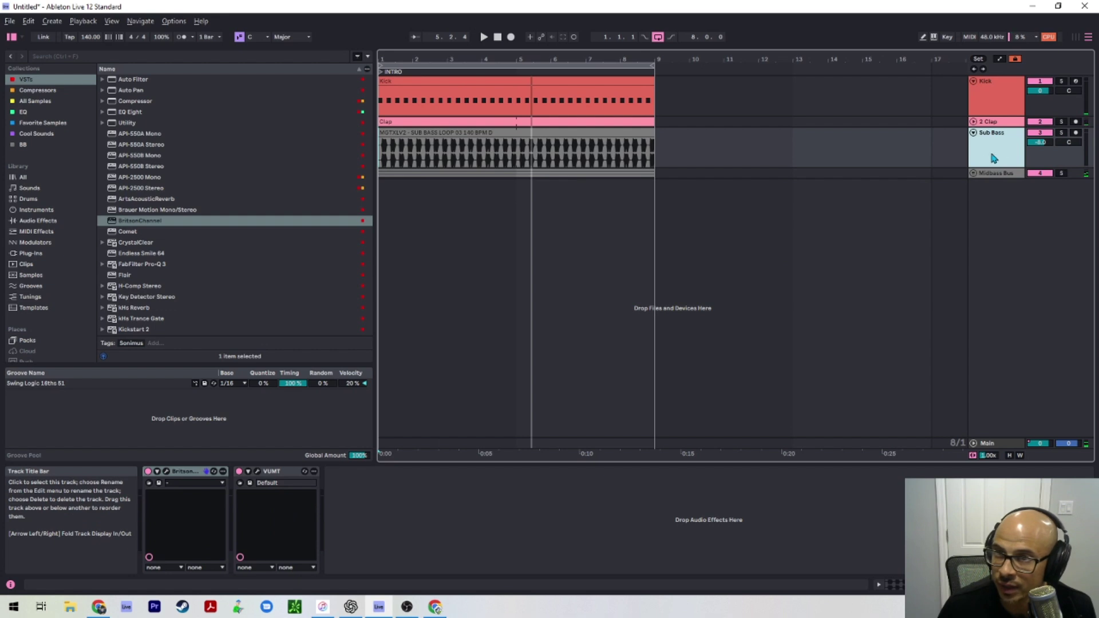
{"action": "key", "text": "space"}
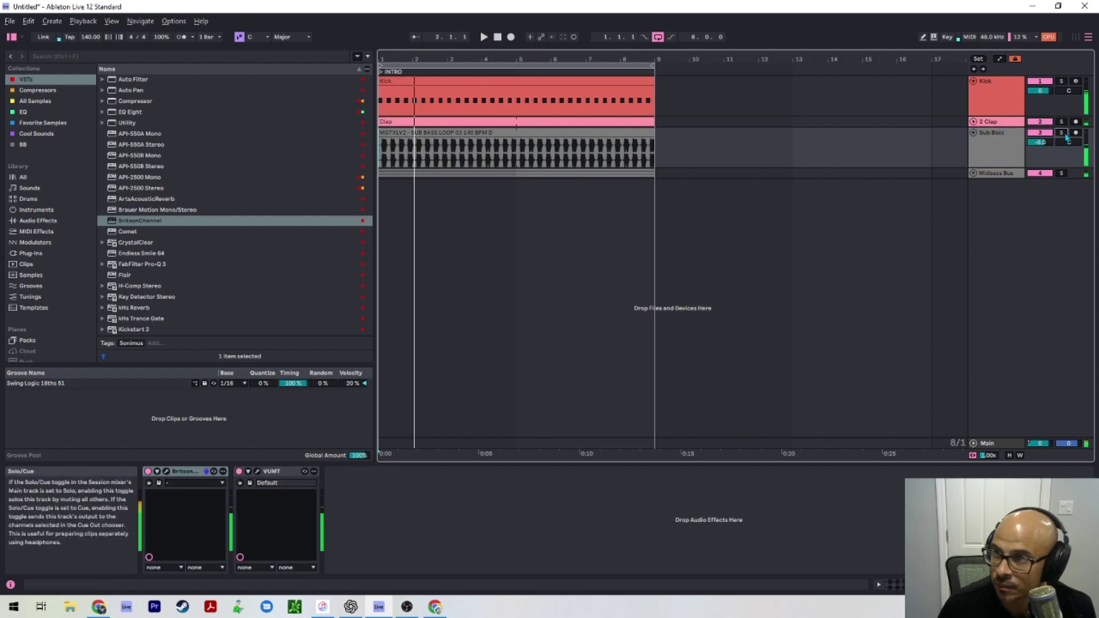
{"action": "left_click", "coordinate": [1062, 132]}
{"action": "key", "text": "space"}
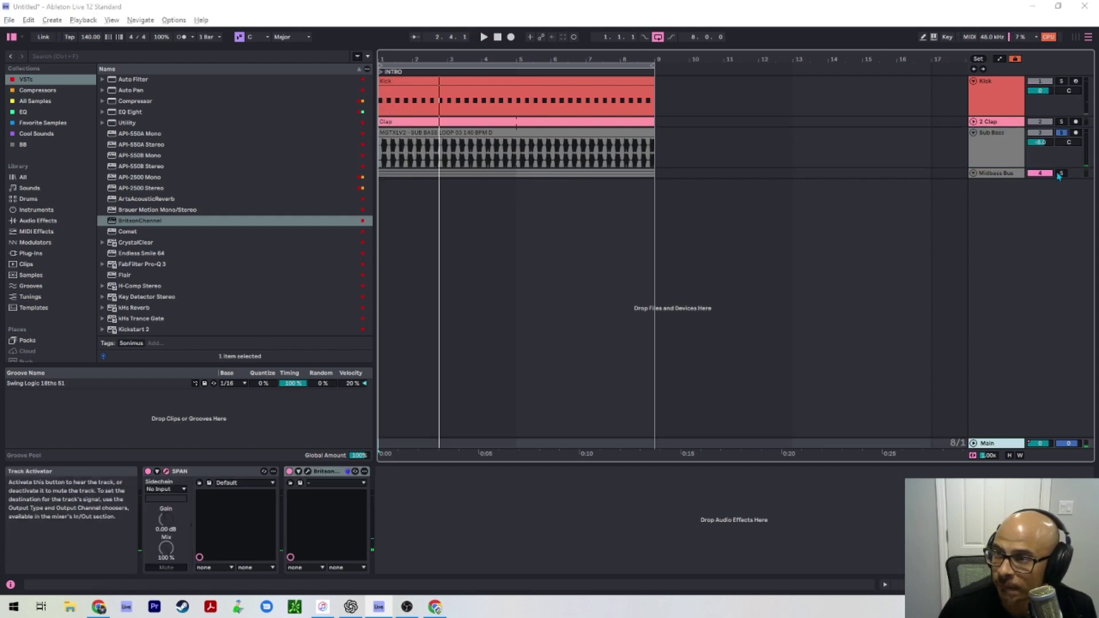
{"action": "left_click", "coordinate": [1060, 173], "text": "ctrl"}
{"action": "key", "text": "space"}
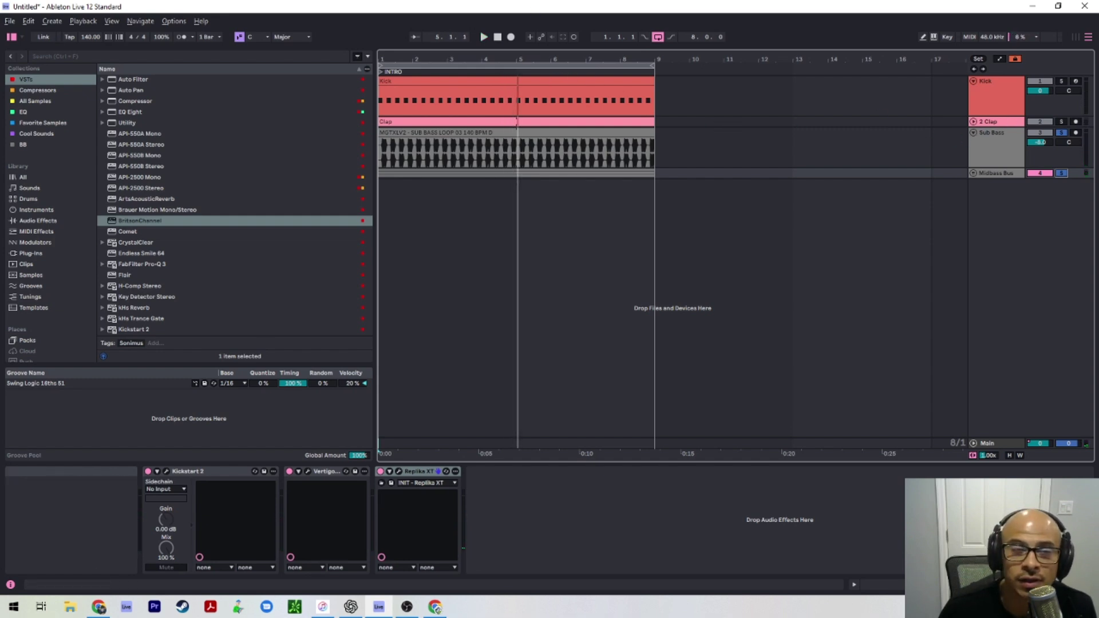
Step: Audition the soloed kick, clap, sub bass and midbass tracks and fold the Midbass Bus group
{"action": "key", "text": "space"}
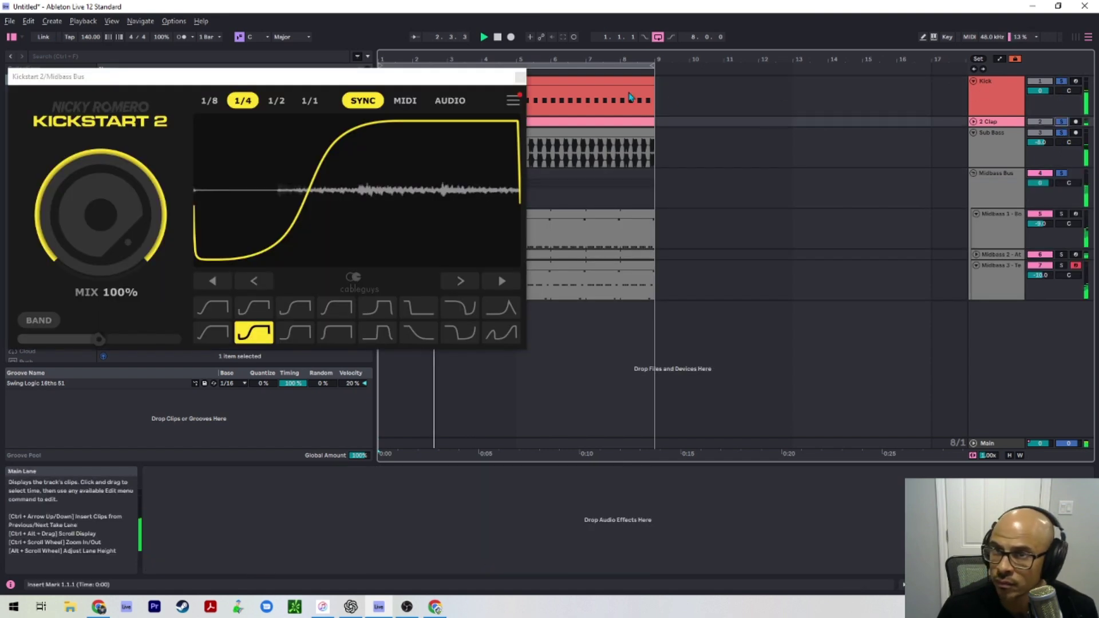
{"action": "left_click", "coordinate": [575, 136]}
{"action": "left_click", "coordinate": [976, 202]}
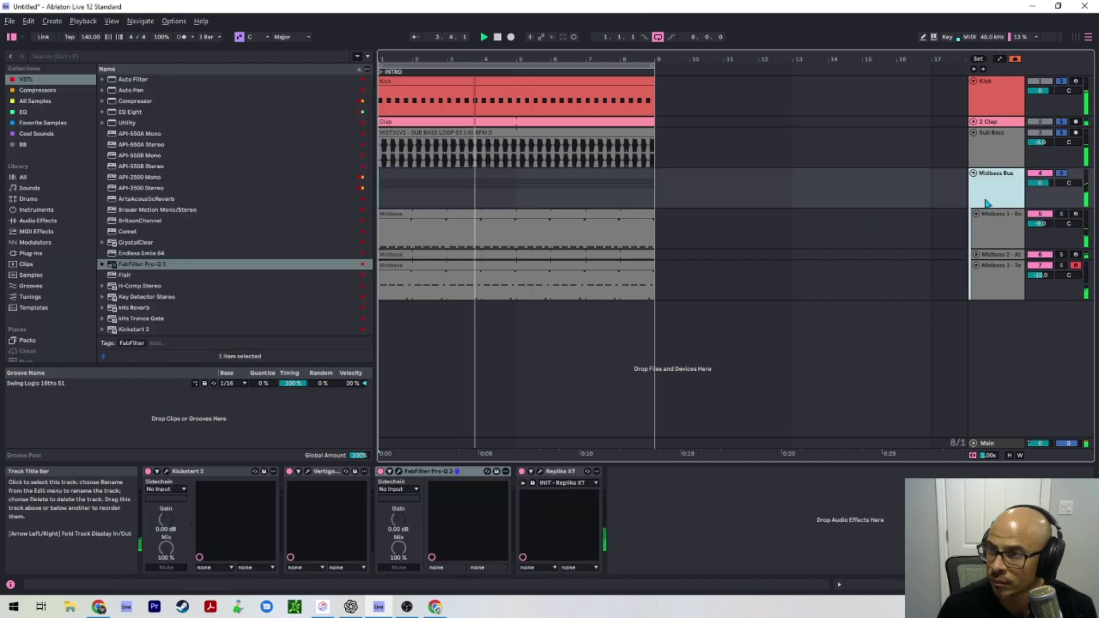
{"action": "left_click", "coordinate": [973, 173]}
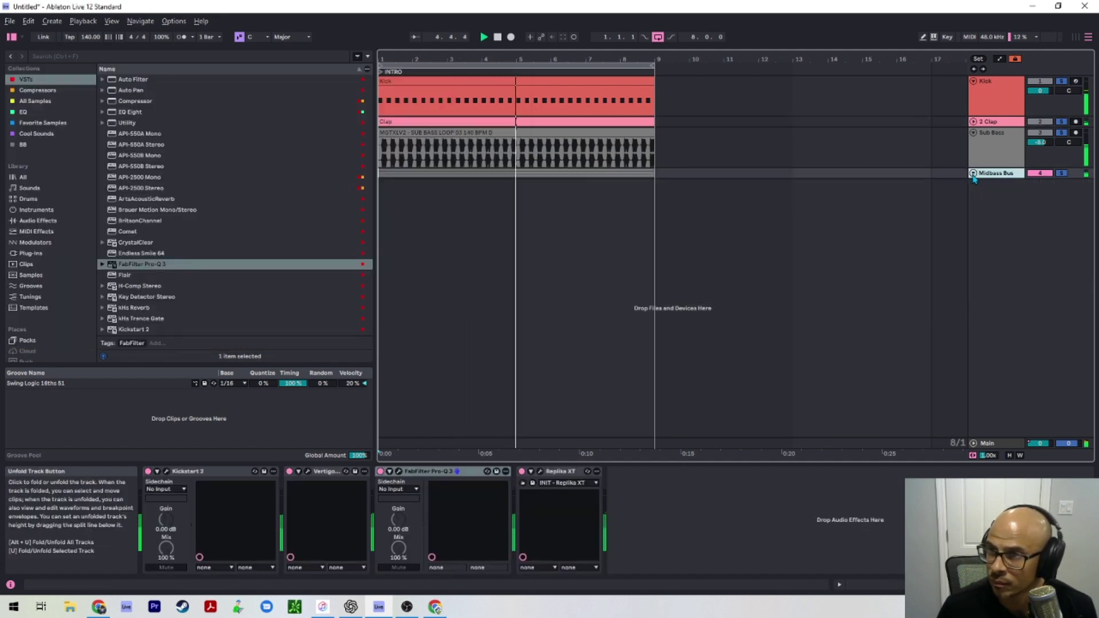
{"action": "key", "text": "space"}
{"action": "left_click", "coordinate": [984, 162]}
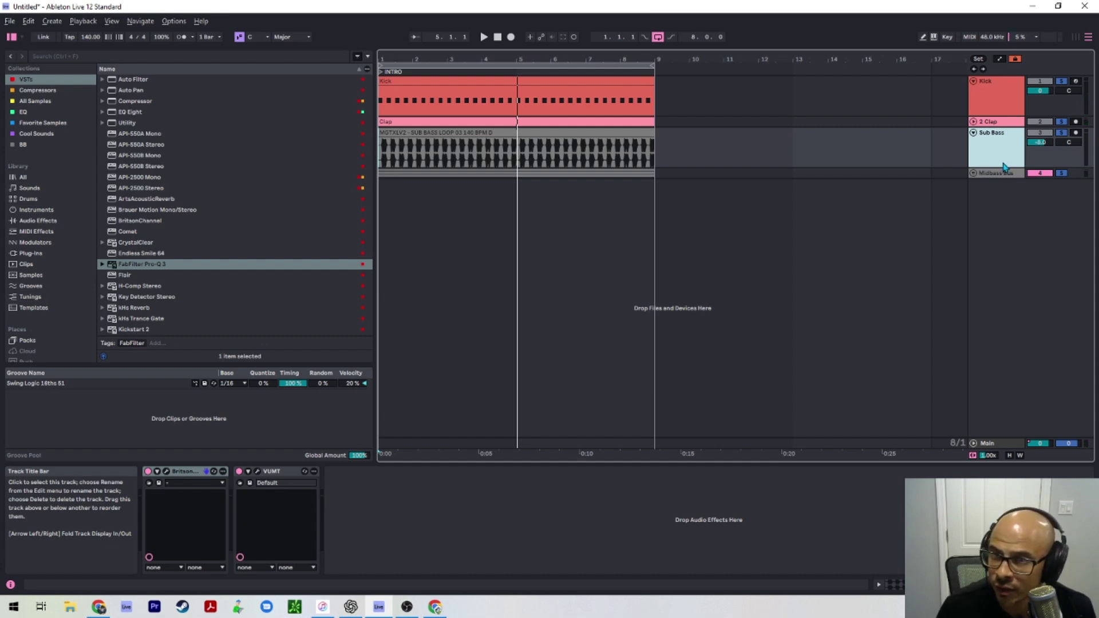
Step: Insert a MIDI track below Sub Bass and create an eight-bar MIDI clip on it from bar 1 for note editing
{"action": "key", "text": "ctrl+shift+t"}
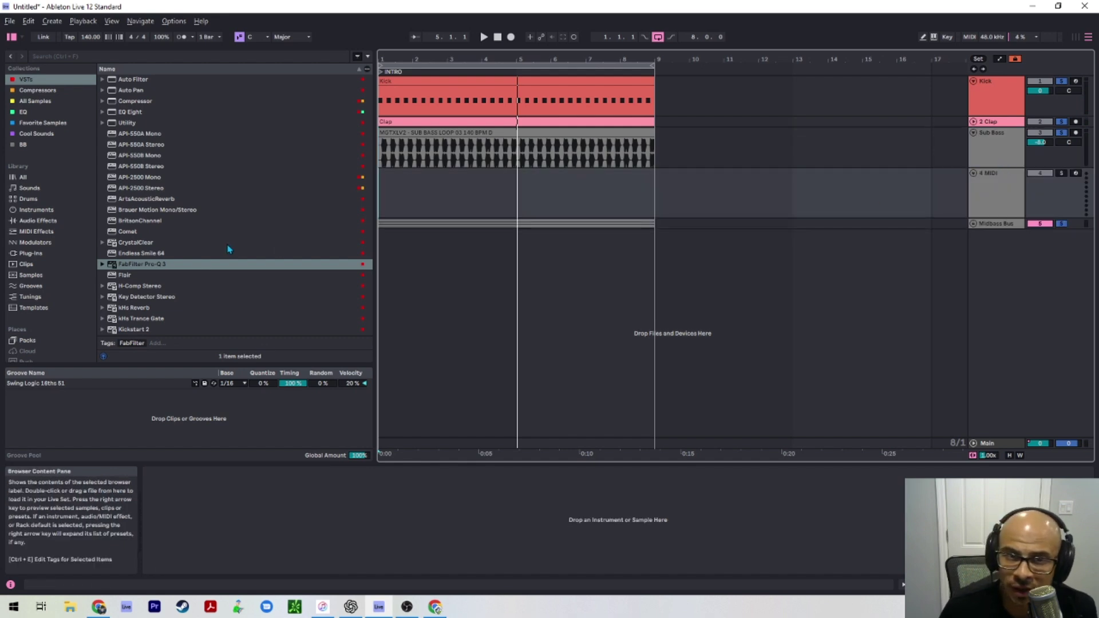
{"action": "scroll", "coordinate": [226, 246], "scroll_direction": "down", "scroll_amount": 8}
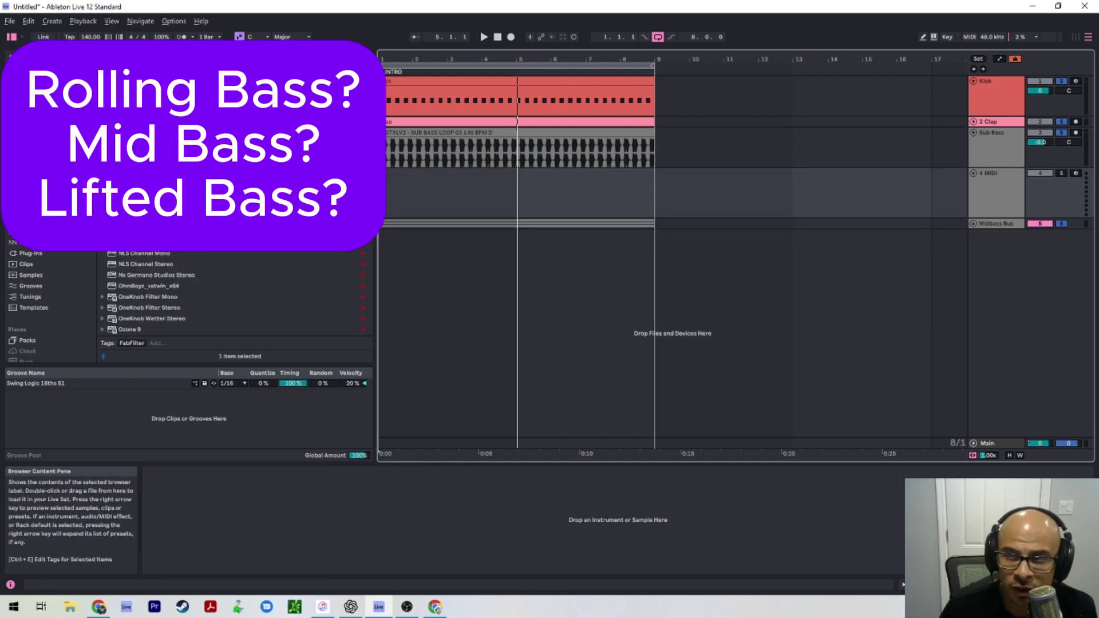
{"action": "left_click", "coordinate": [904, 224]}
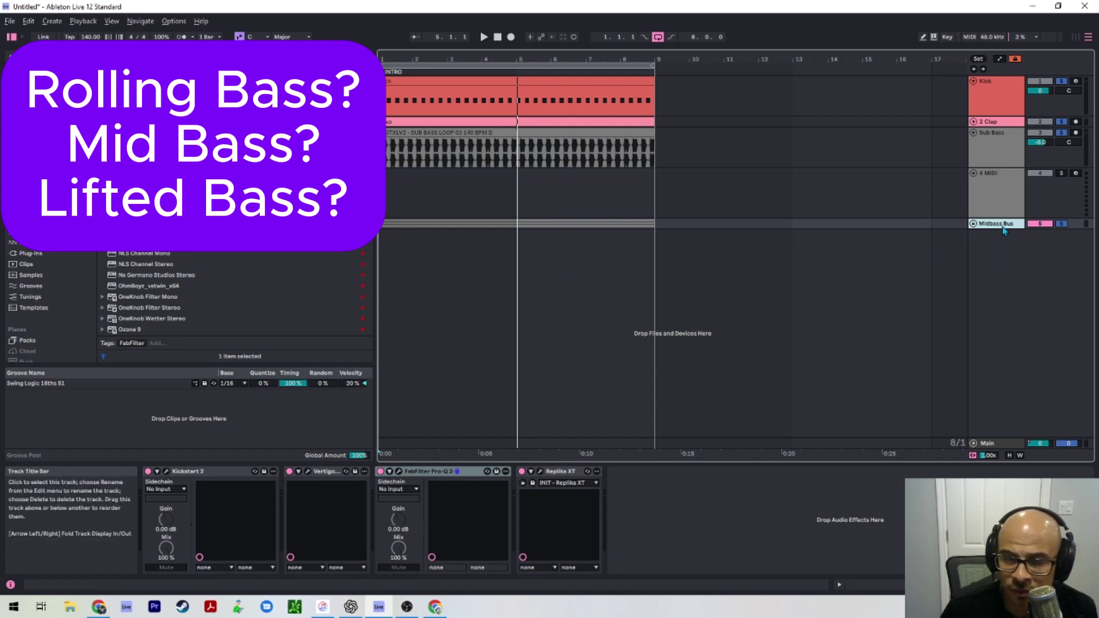
{"action": "scroll", "coordinate": [229, 292], "scroll_direction": "down", "scroll_amount": 3}
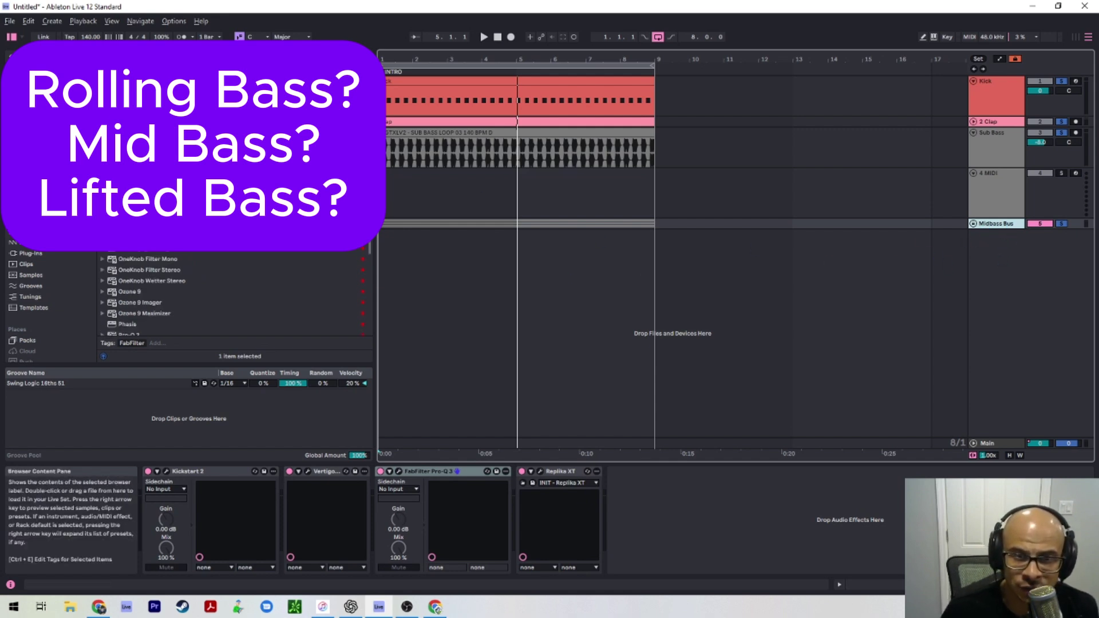
{"action": "scroll", "coordinate": [161, 253], "scroll_direction": "down", "scroll_amount": 3}
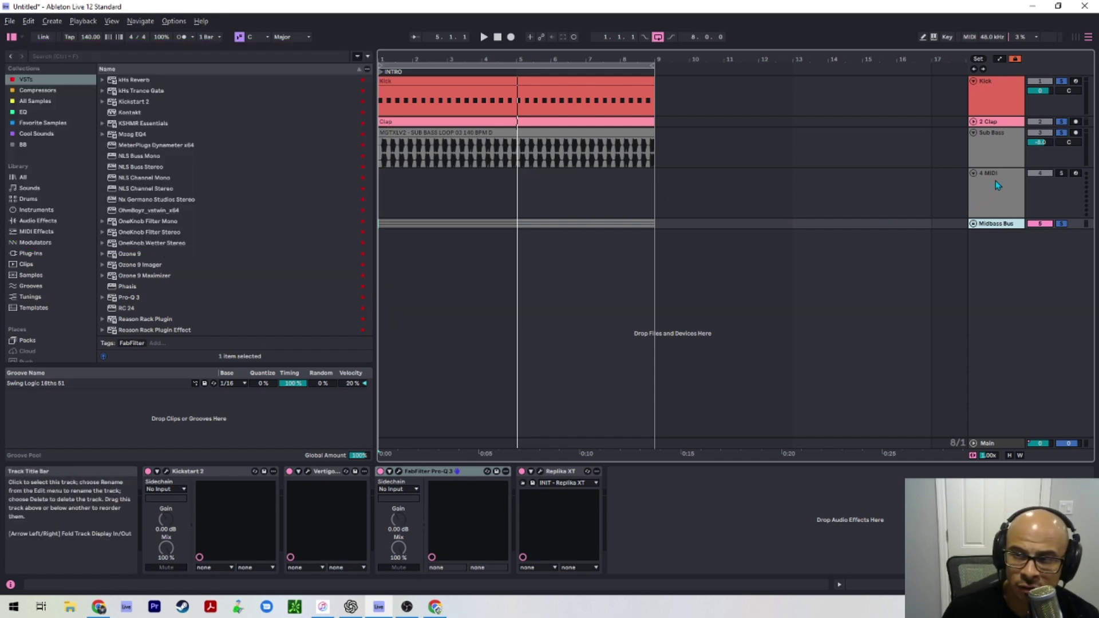
{"action": "left_click", "coordinate": [439, 194]}
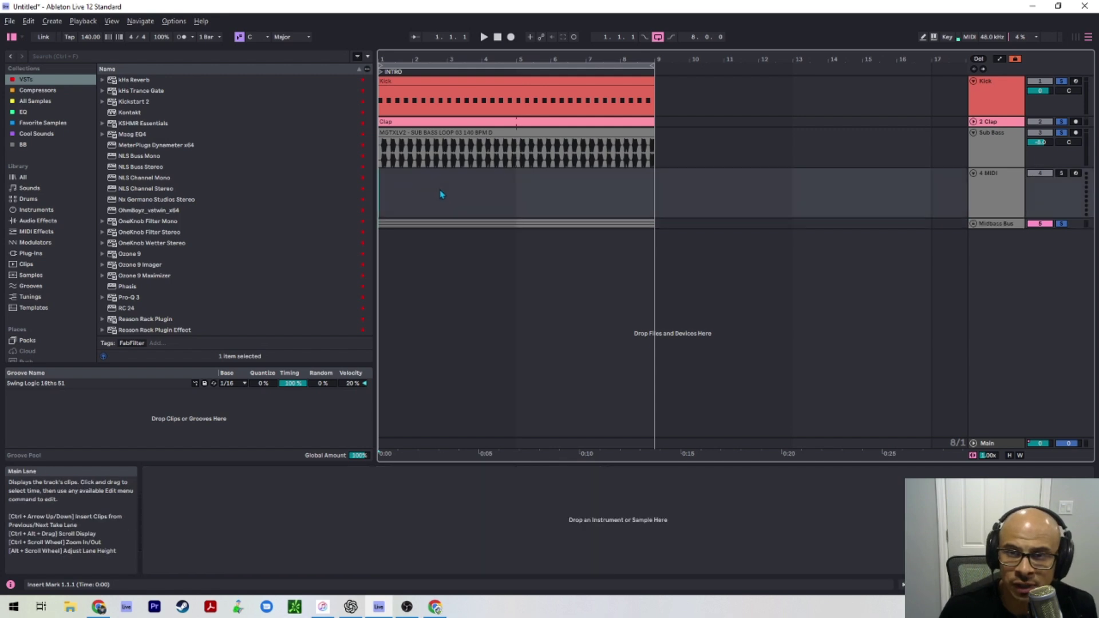
{"action": "double_click", "coordinate": [424, 188]}
{"action": "double_click", "coordinate": [421, 173]}
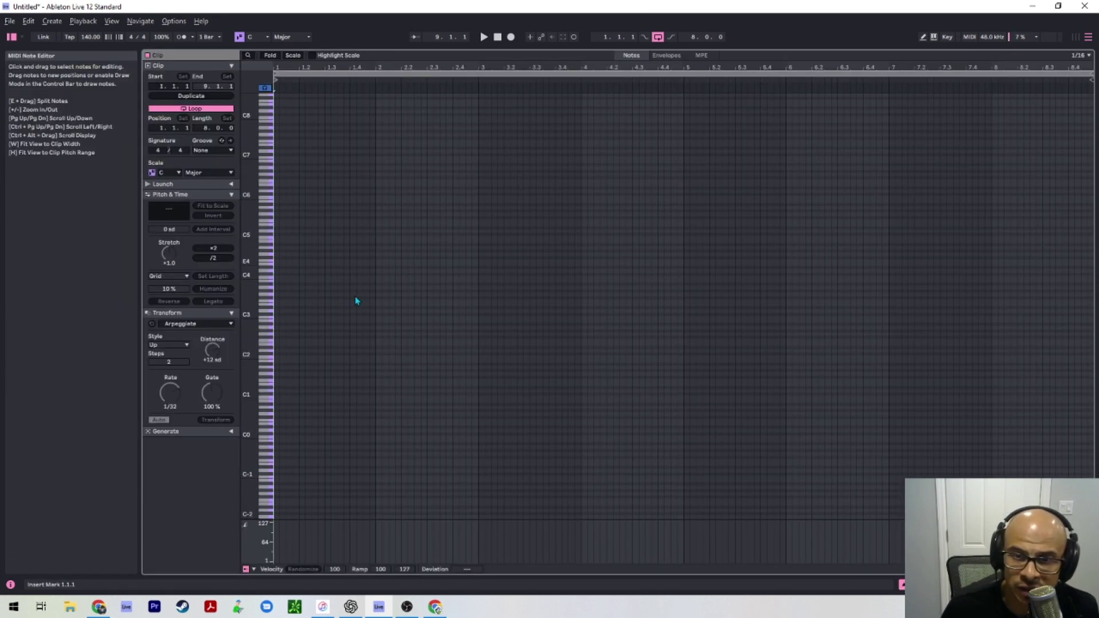
Step: Enter three sixteenth notes on G0 from 1.1.2 and repeat the group on every beat of bar 1
{"action": "double_click", "coordinate": [282, 414]}
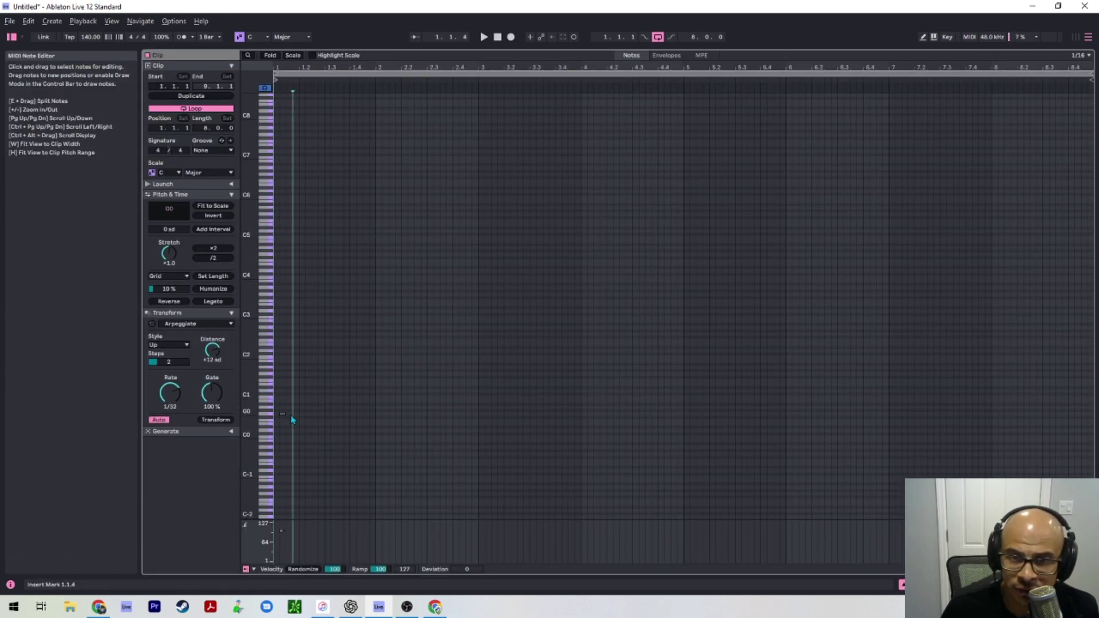
{"action": "key", "text": "ctrl+d"}
{"action": "key", "text": "ctrl+a"}
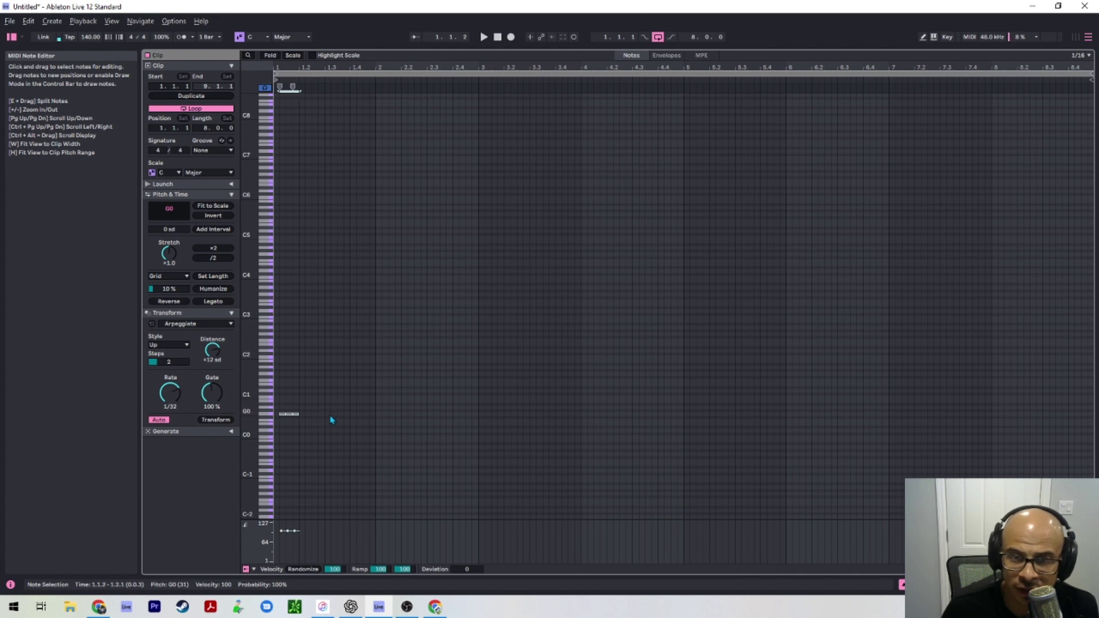
{"action": "key", "text": "ctrl+d"}
{"action": "key", "text": "ctrl+d"}
{"action": "key", "text": "ctrl+d"}
{"action": "key", "text": "ctrl+d"}
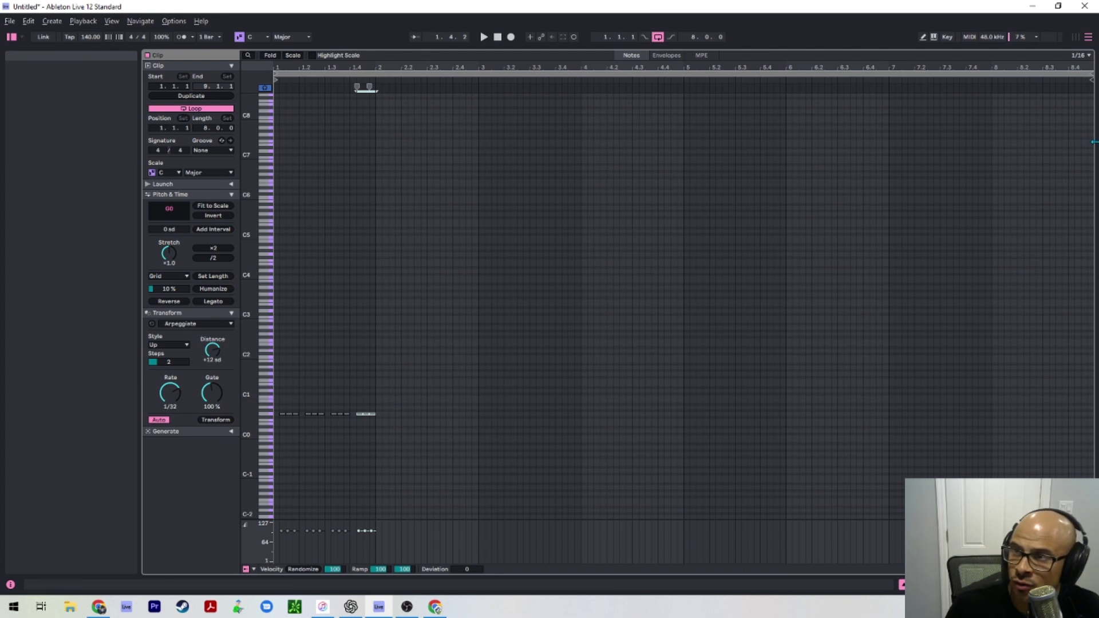
Step: Shorten the clip's loop to one bar, from 1.1.1 to 2.1.1, and return to the arrangement
{"action": "mouse_move", "coordinate": [1092, 80]}
{"action": "left_mouse_down"}
{"action": "mouse_move", "coordinate": [728, 80]}
{"action": "mouse_move", "coordinate": [362, 137]}
{"action": "mouse_move", "coordinate": [378, 139]}
{"action": "left_mouse_up"}
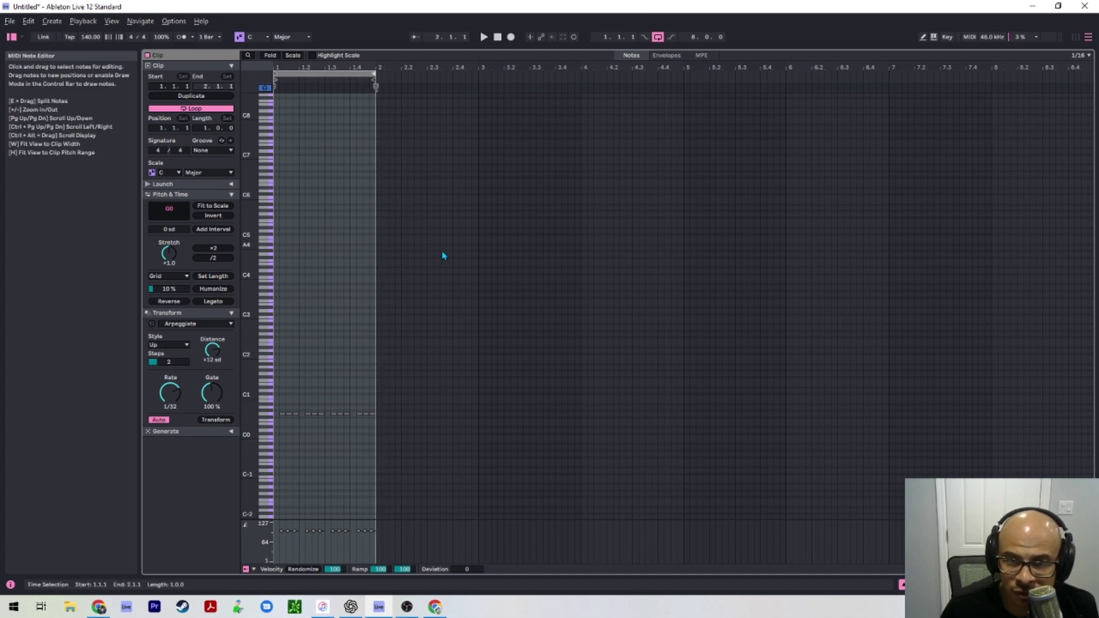
{"action": "key", "text": "shift+Tab"}
{"action": "left_click", "coordinate": [433, 203]}
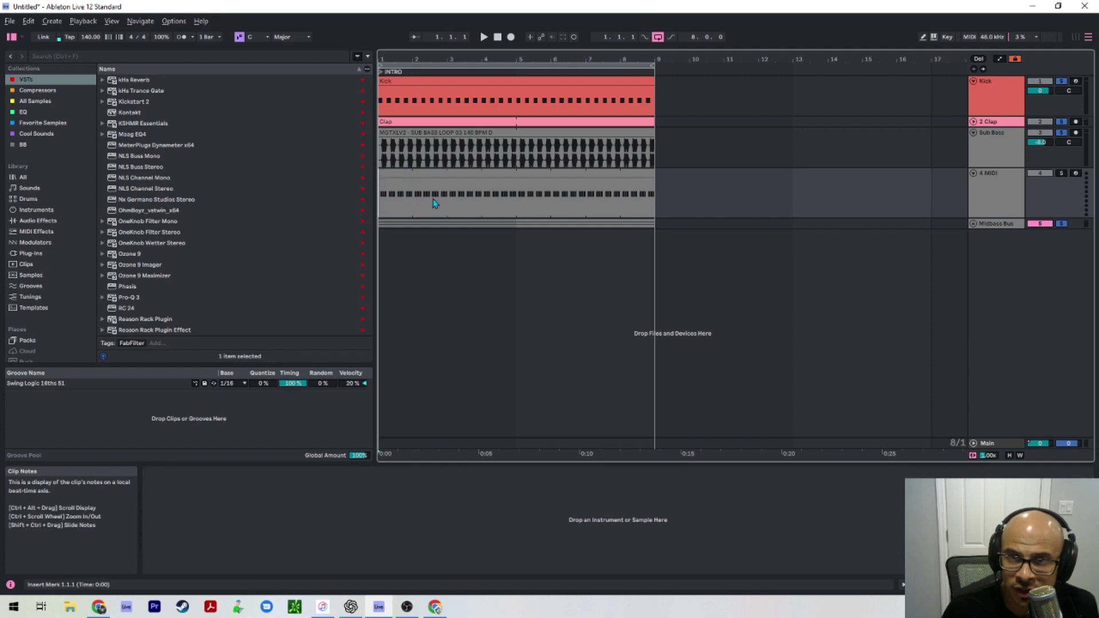
Step: Load the Spire-1.5 instrument from the VSTs collection onto the new MIDI track
{"action": "left_click", "coordinate": [1000, 178]}
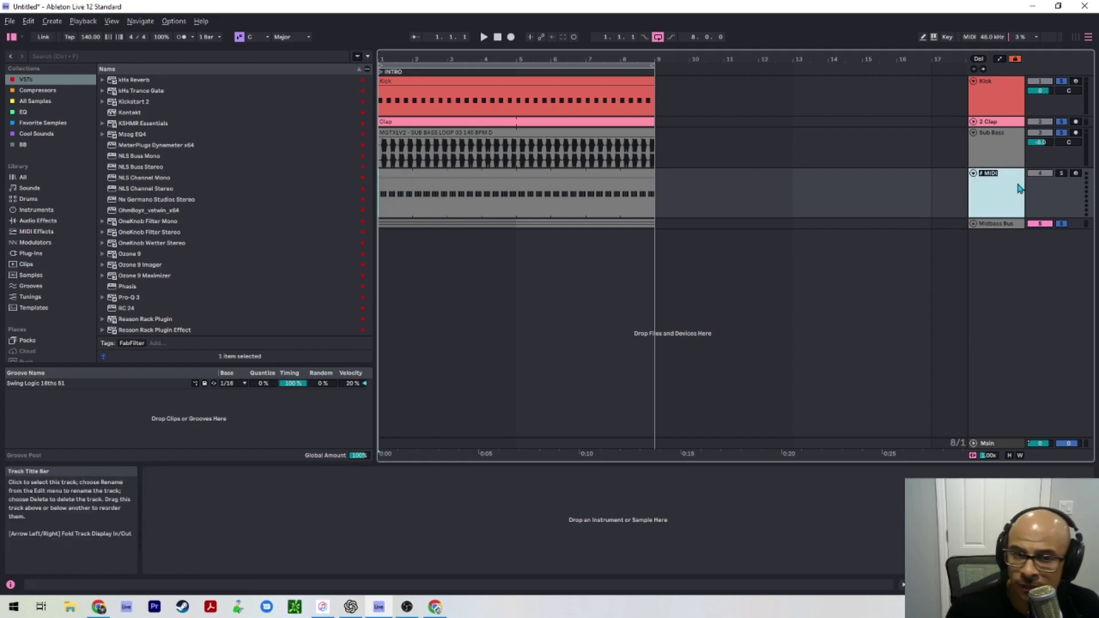
{"action": "scroll", "coordinate": [307, 248], "scroll_direction": "down", "scroll_amount": 5}
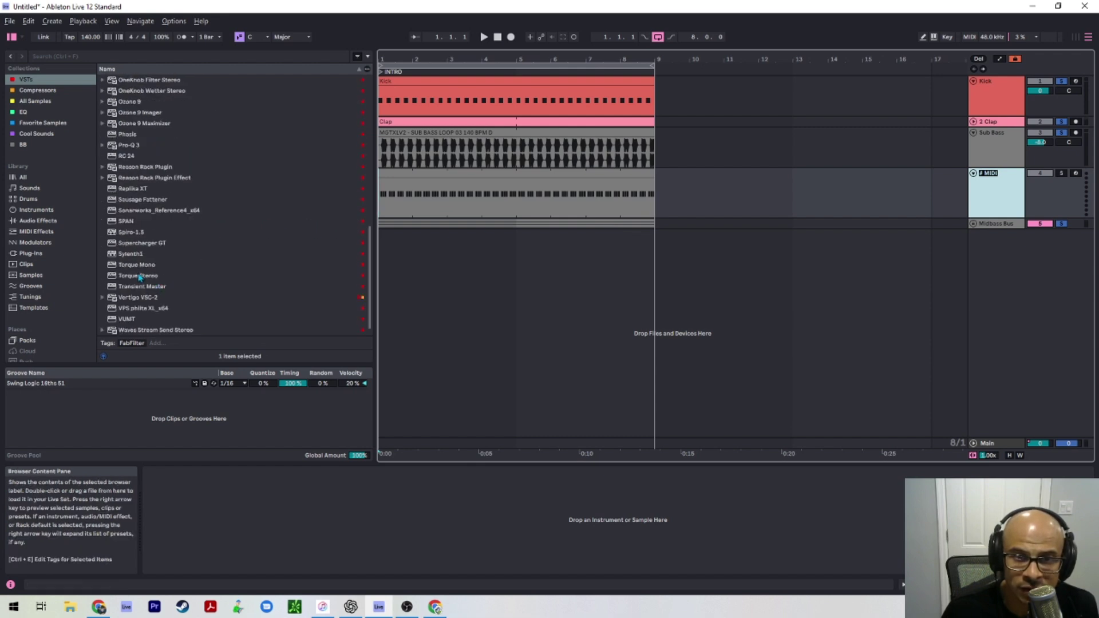
{"action": "double_click", "coordinate": [131, 232]}
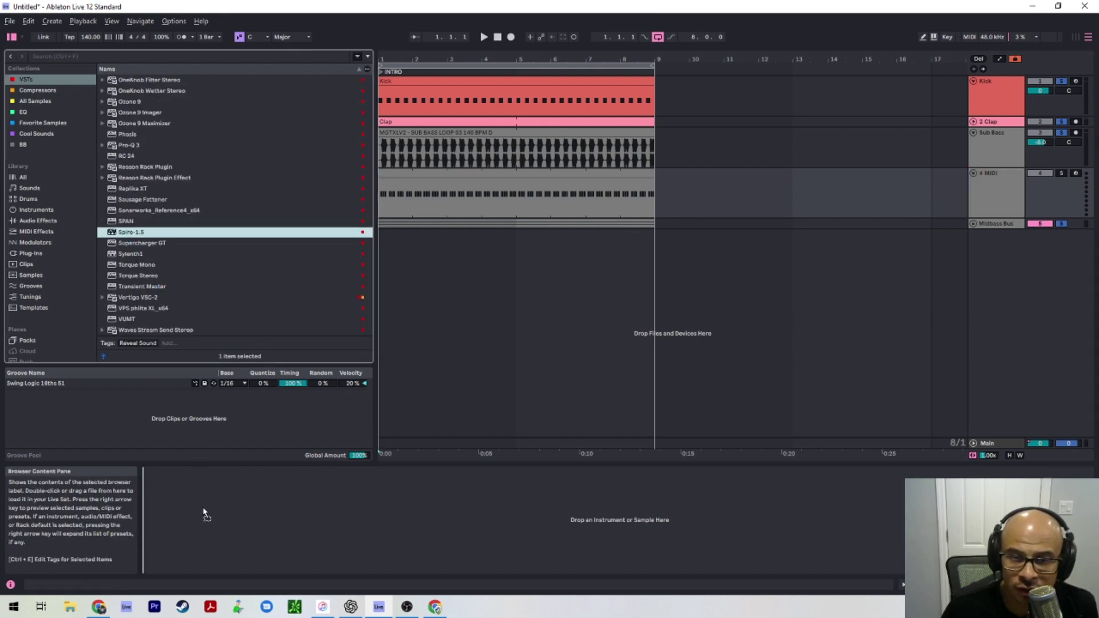
{"action": "mouse_move", "coordinate": [997, 179]}
{"action": "left_mouse_down"}
{"action": "mouse_move", "coordinate": [1007, 175]}
{"action": "mouse_move", "coordinate": [1007, 132]}
{"action": "mouse_move", "coordinate": [1004, 201]}
{"action": "mouse_move", "coordinate": [987, 181]}
{"action": "left_mouse_up"}
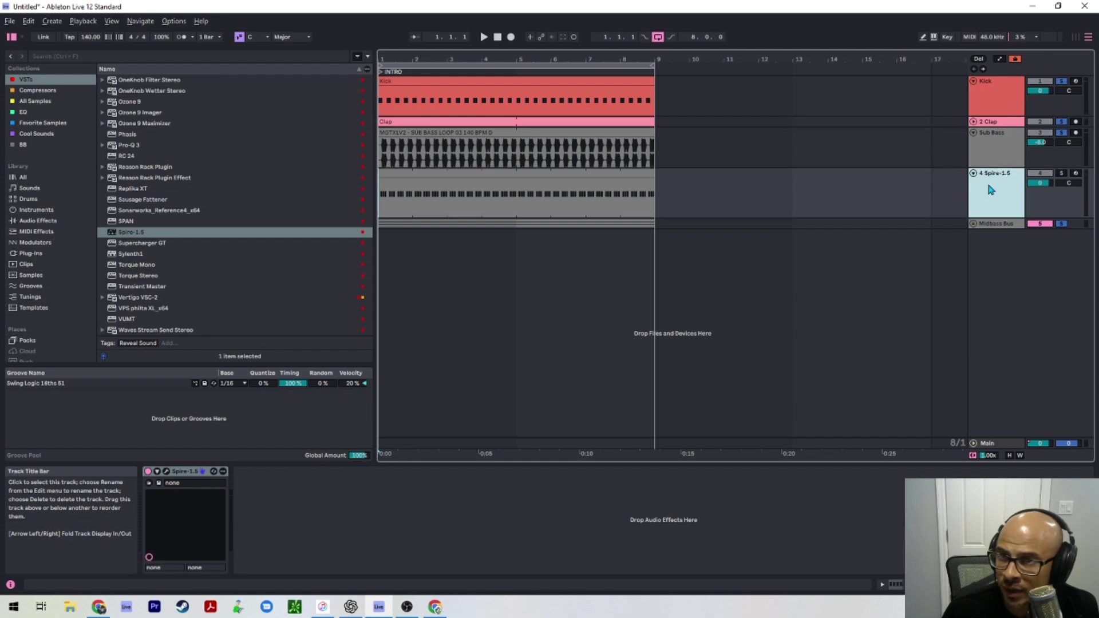
Step: Unfold the Midbass Bus group, solo the Spire-1.5 track and play its clip from bar 1
{"action": "left_click", "coordinate": [974, 223]}
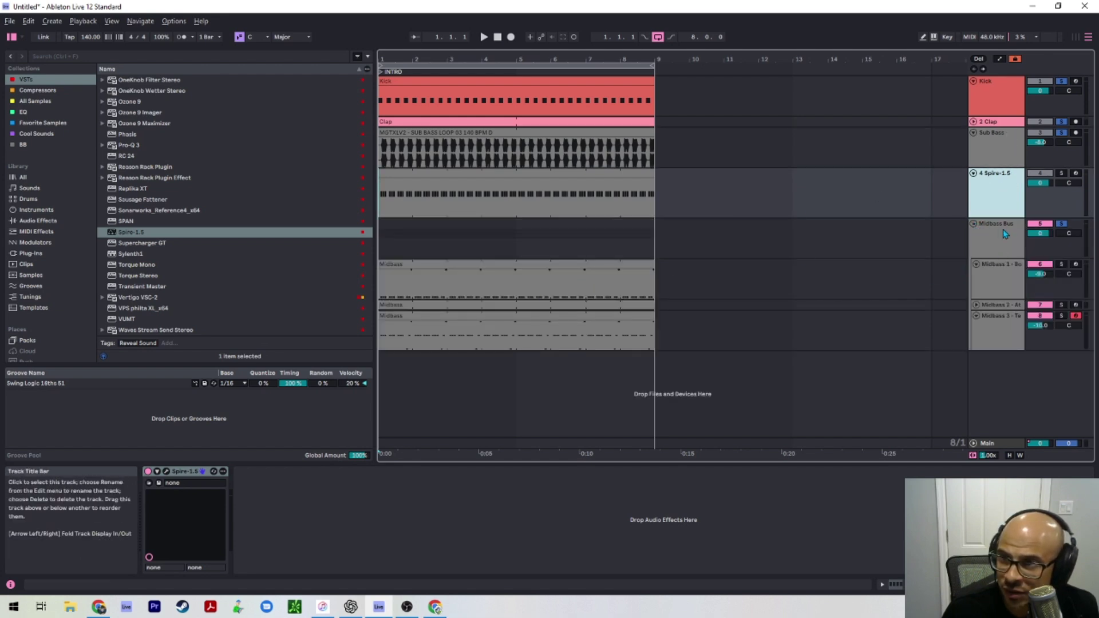
{"action": "left_click", "coordinate": [524, 183]}
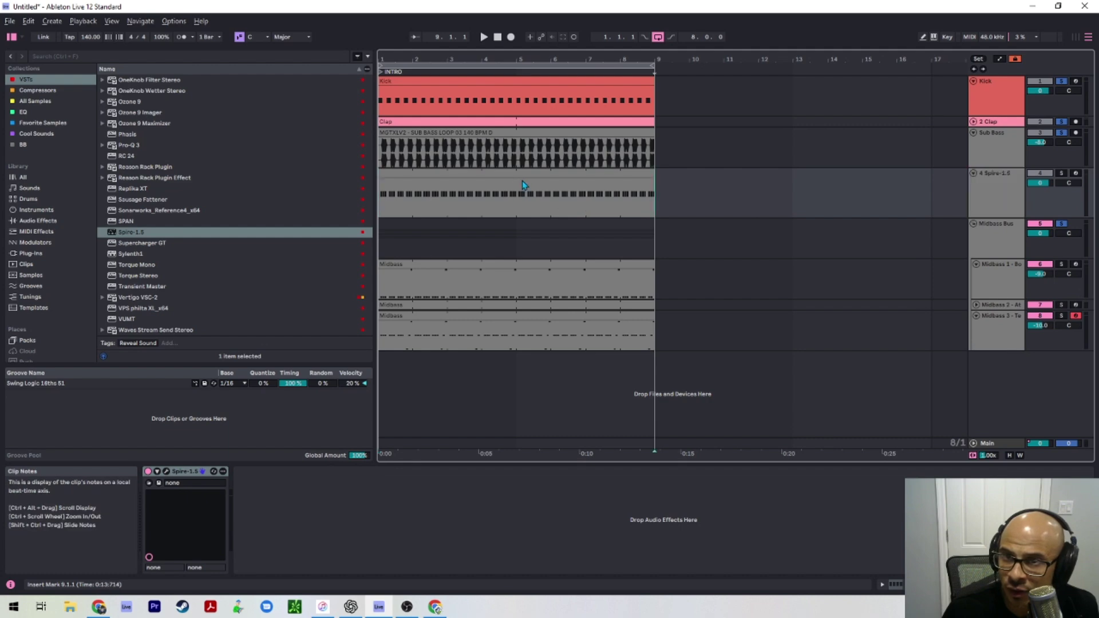
{"action": "left_click", "coordinate": [1061, 174]}
{"action": "double_click", "coordinate": [637, 174]}
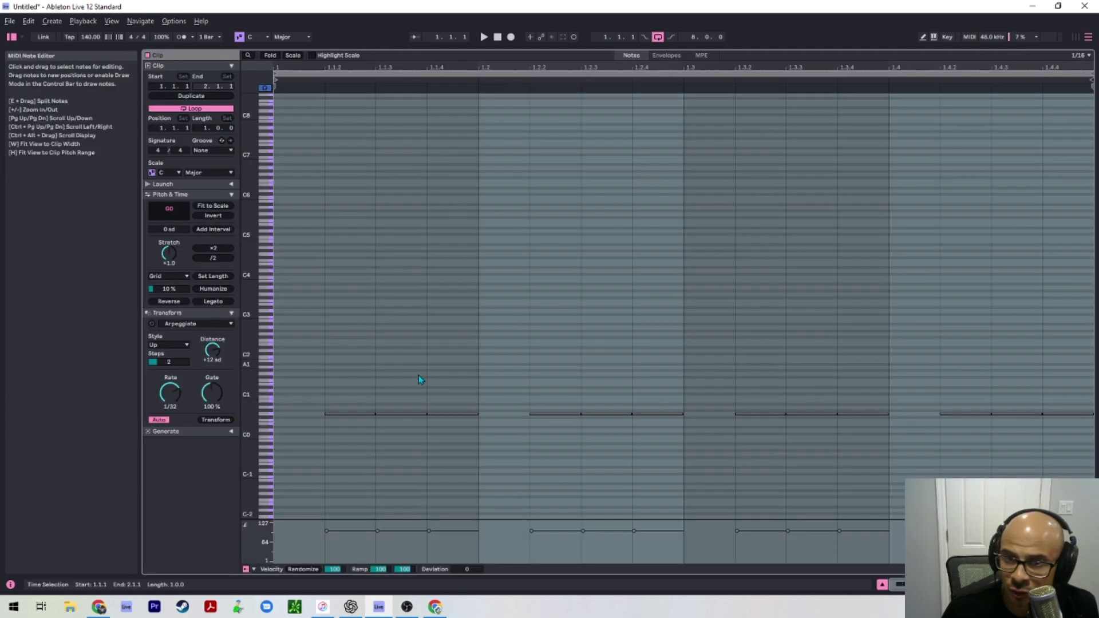
{"action": "left_click", "coordinate": [419, 379]}
{"action": "key", "text": "shift+Tab"}
{"action": "key", "text": "space"}
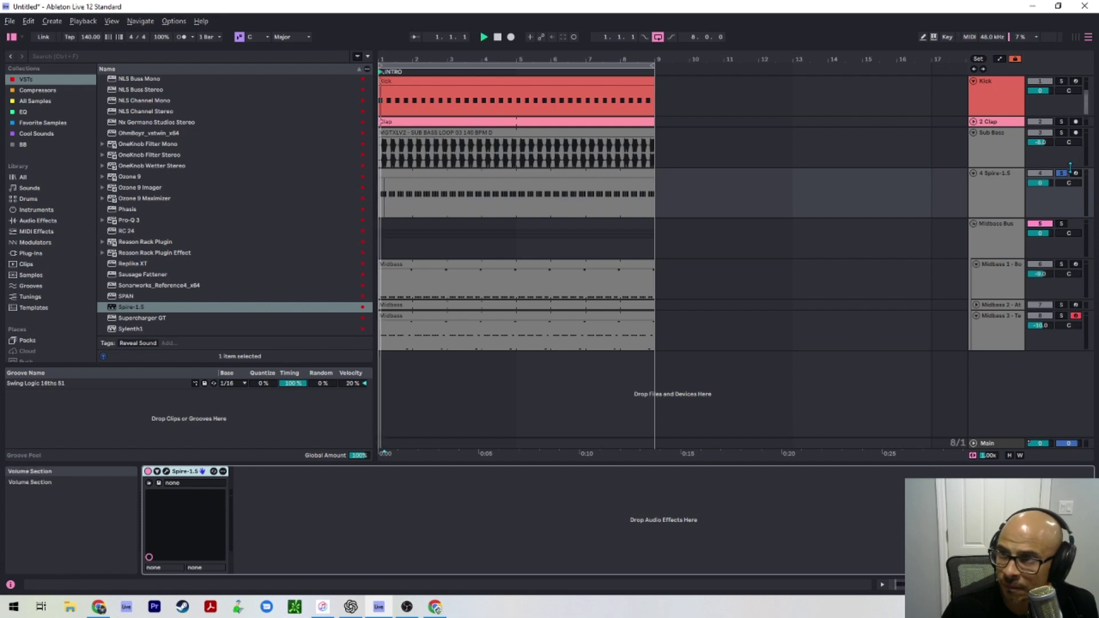
Step: Stop playback and add FabFilter Pro-Q 3 after Spire on the Spire-1.5 track
{"action": "left_click", "coordinate": [999, 186]}
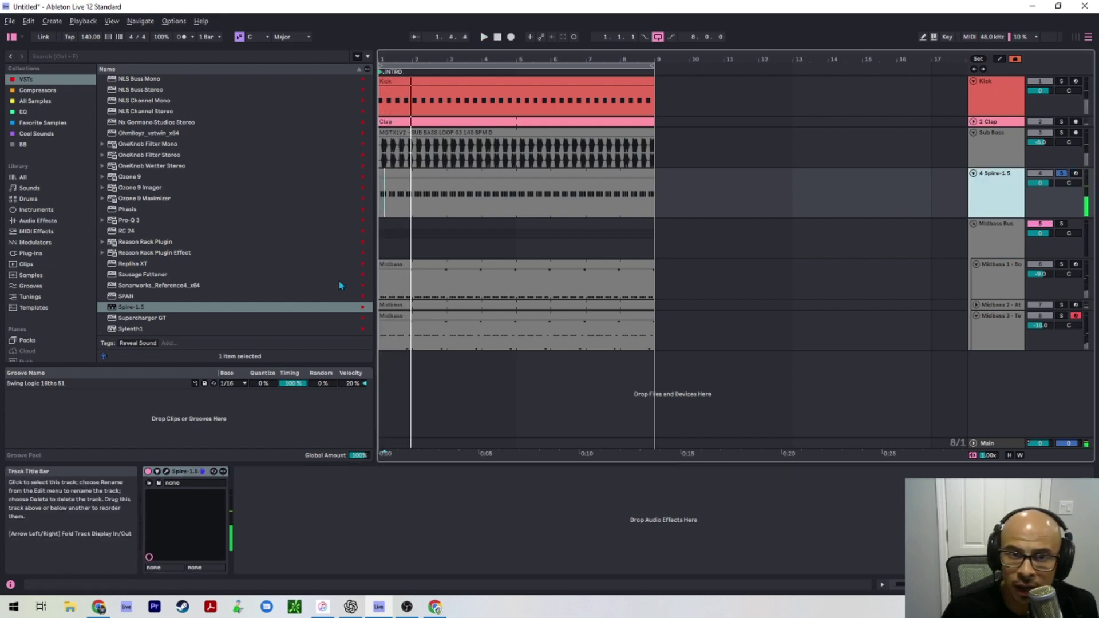
{"action": "scroll", "coordinate": [143, 216], "scroll_direction": "up", "scroll_amount": 10}
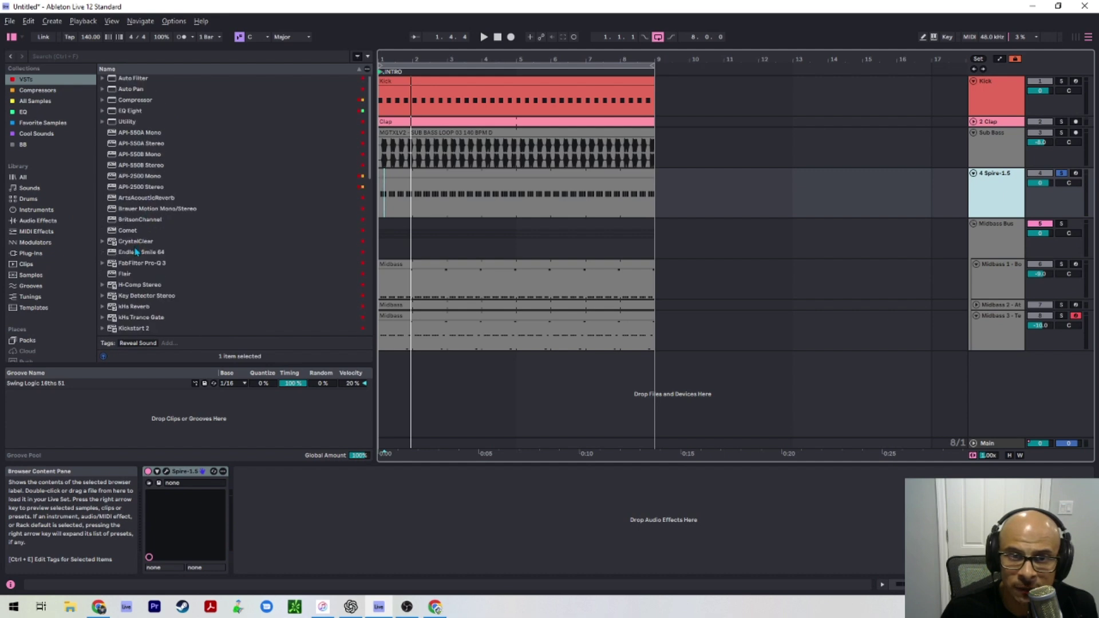
{"action": "left_click_drag", "start_coordinate": [140, 263], "coordinate": [205, 479]}
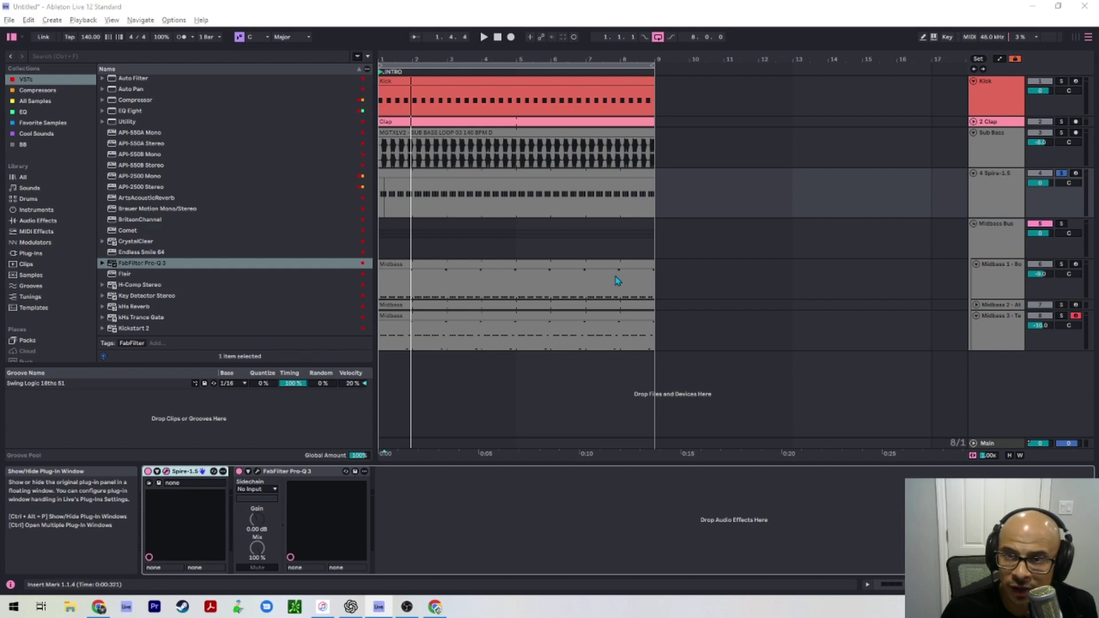
Step: Load the BASS 12 preset from Spire's Acid & Bass Spire Soundset Vol bank and audition it with the clip's notes moved to G2
{"action": "left_click_drag", "start_coordinate": [275, 0], "coordinate": [566, 139]}
{"action": "left_click", "coordinate": [212, 162]}
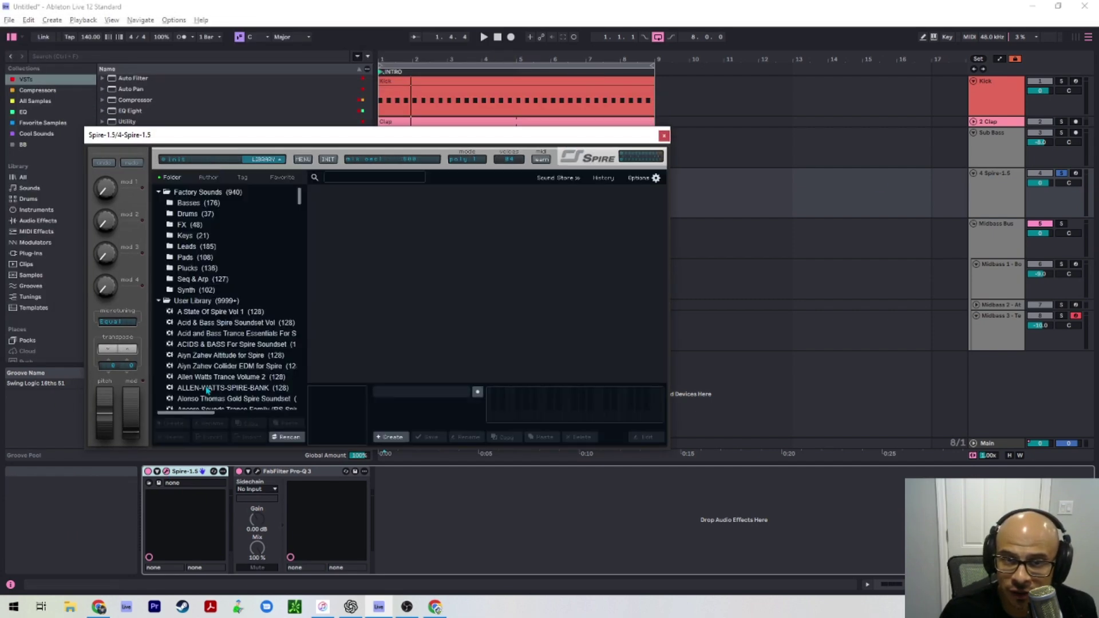
{"action": "scroll", "coordinate": [225, 377], "scroll_direction": "down", "scroll_amount": 2}
{"action": "left_click", "coordinate": [217, 277]}
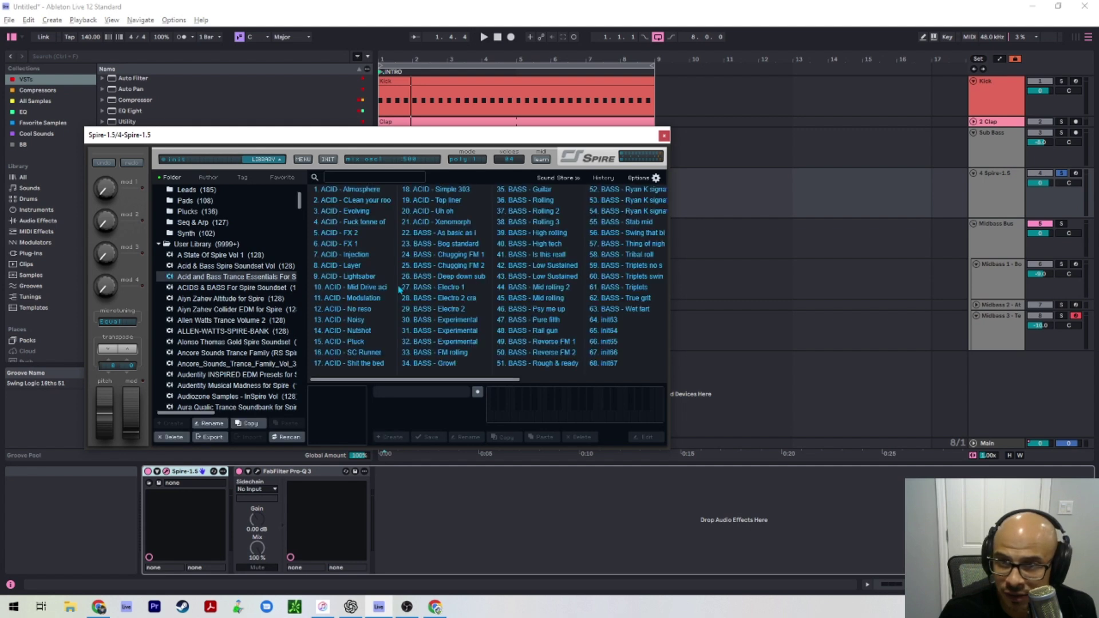
{"action": "key", "text": "Up"}
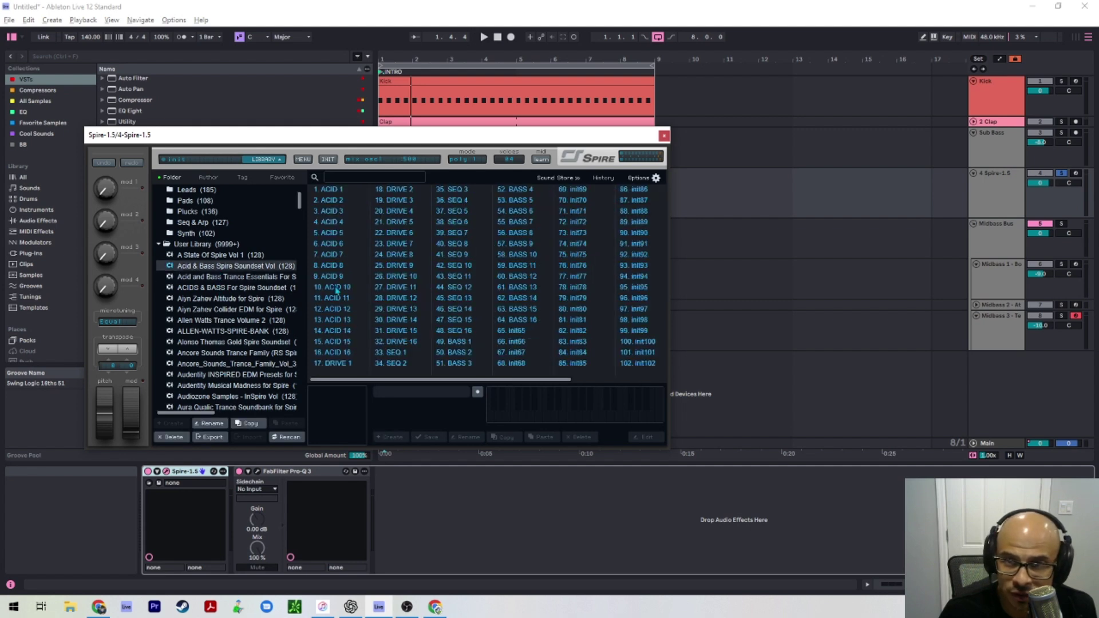
{"action": "left_click", "coordinate": [510, 276]}
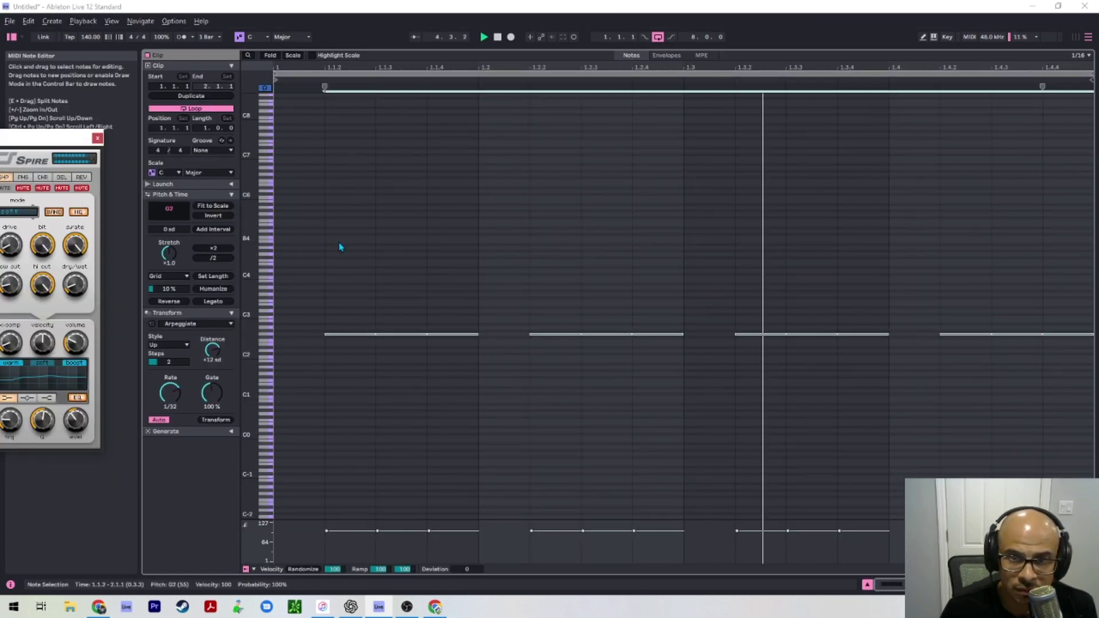
{"action": "key", "text": "space"}
{"action": "left_click", "coordinate": [317, 255]}
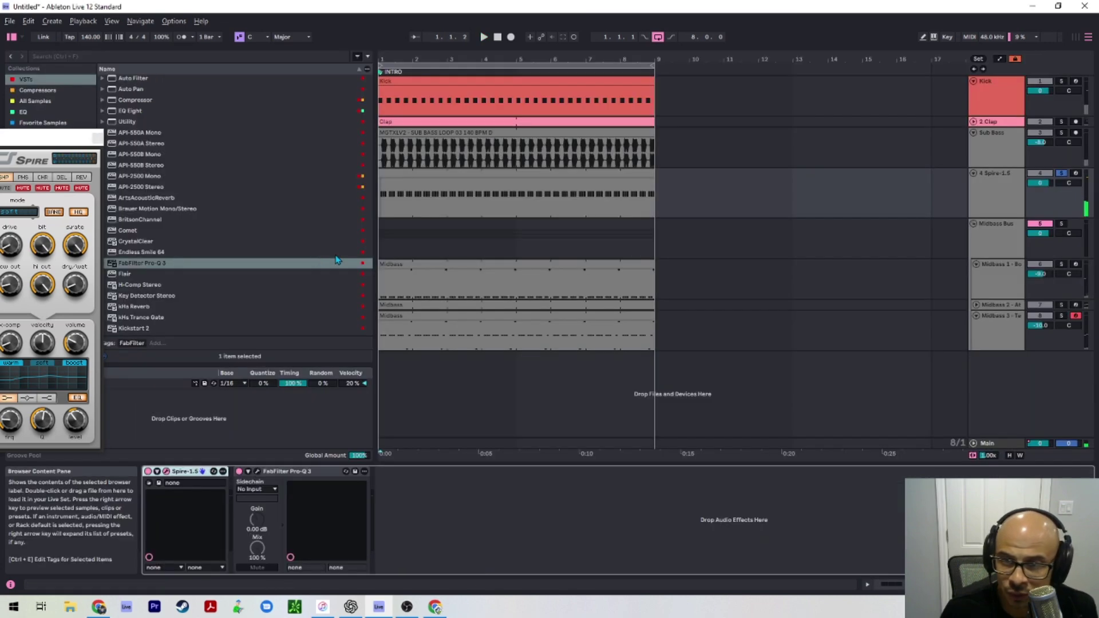
Step: Open Pro-Q 3 on the Spire-1.5 track and add a low cut band at the low end of the spectrum
{"action": "left_click", "coordinate": [996, 195]}
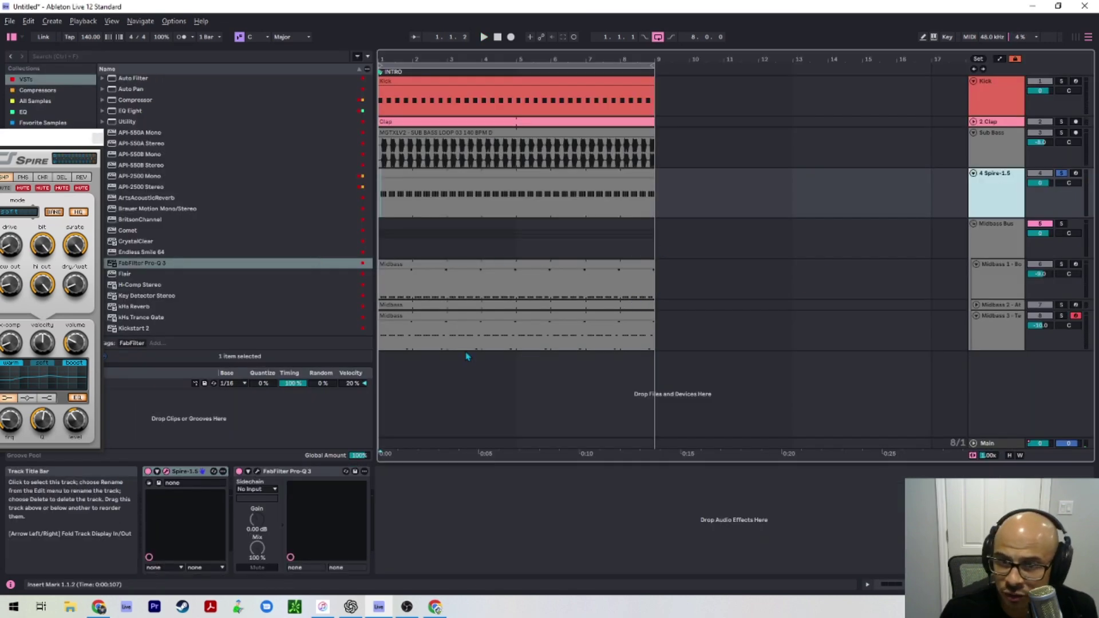
{"action": "left_click", "coordinate": [258, 472]}
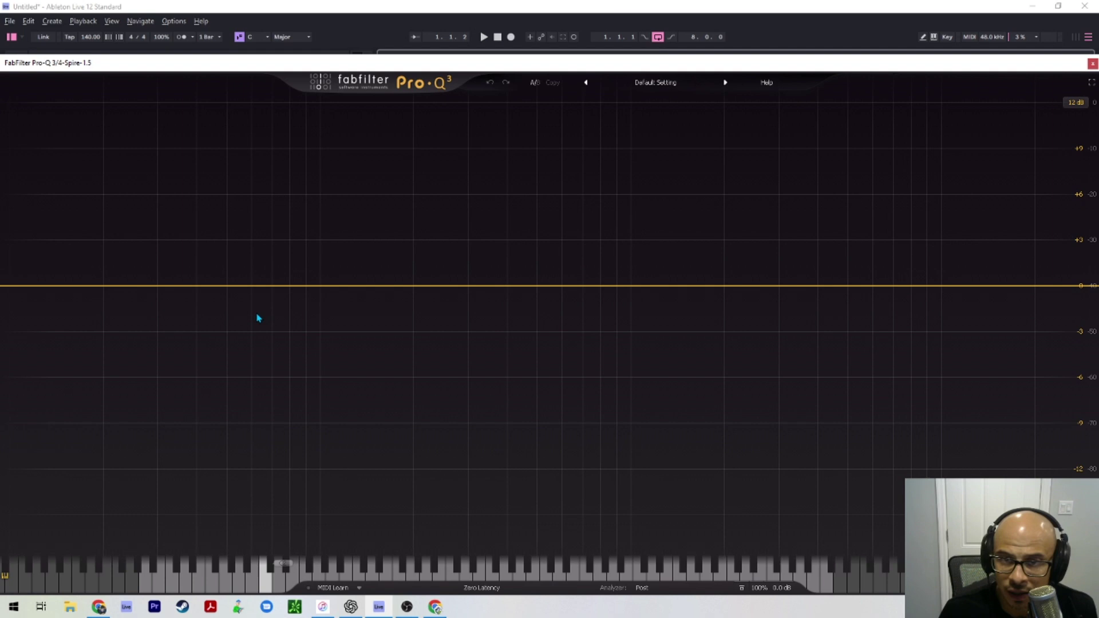
{"action": "left_click", "coordinate": [68, 285]}
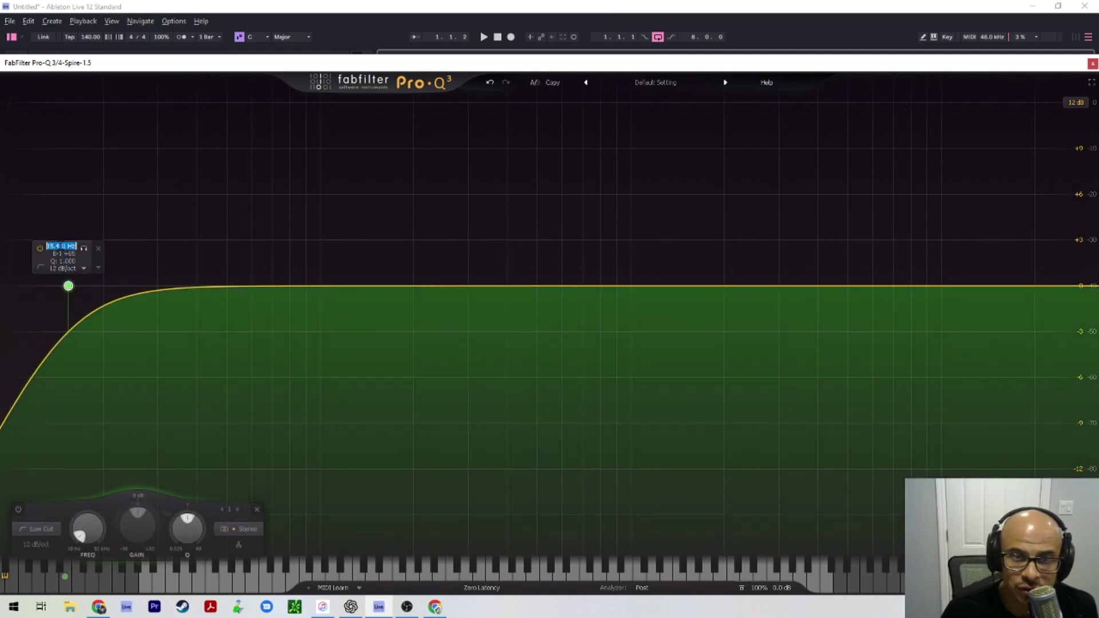
{"action": "type", "text": "1800"}
{"action": "key", "text": "Return"}
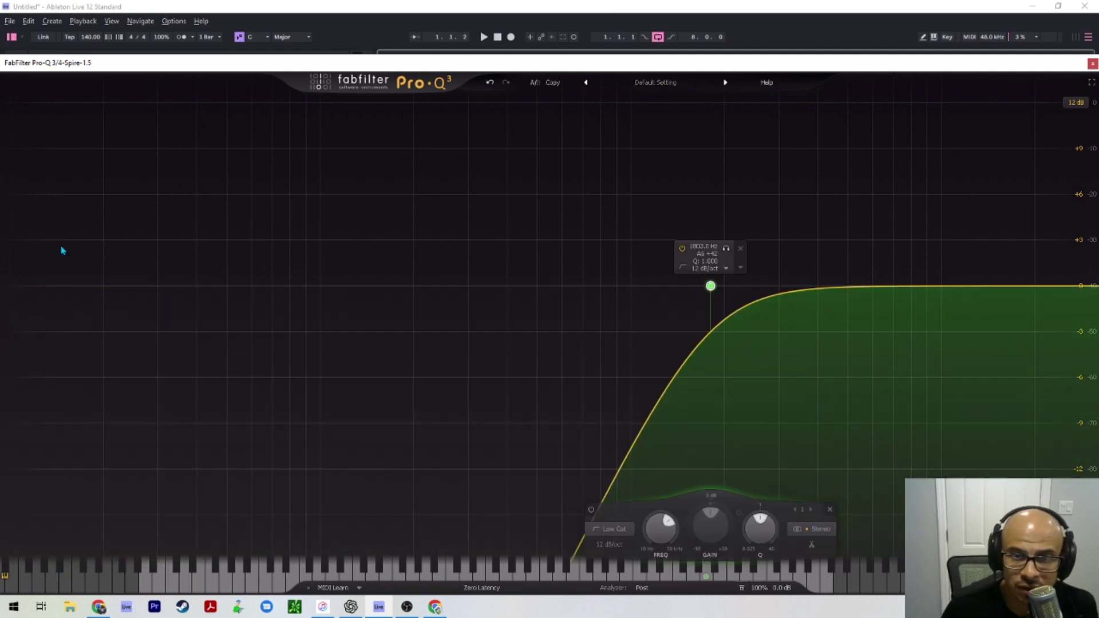
{"action": "key", "text": "ctrl+z"}
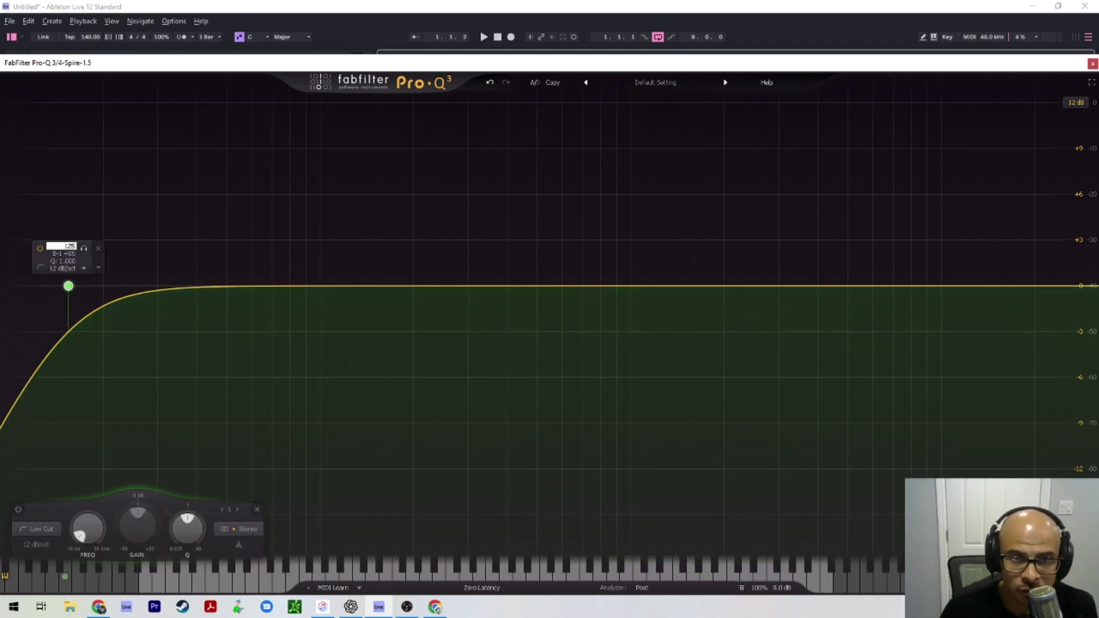
Step: Set the low cut band's frequency to 90 Hz and remove the stray bell band near 2.6 kHz
{"action": "key", "text": "Return"}
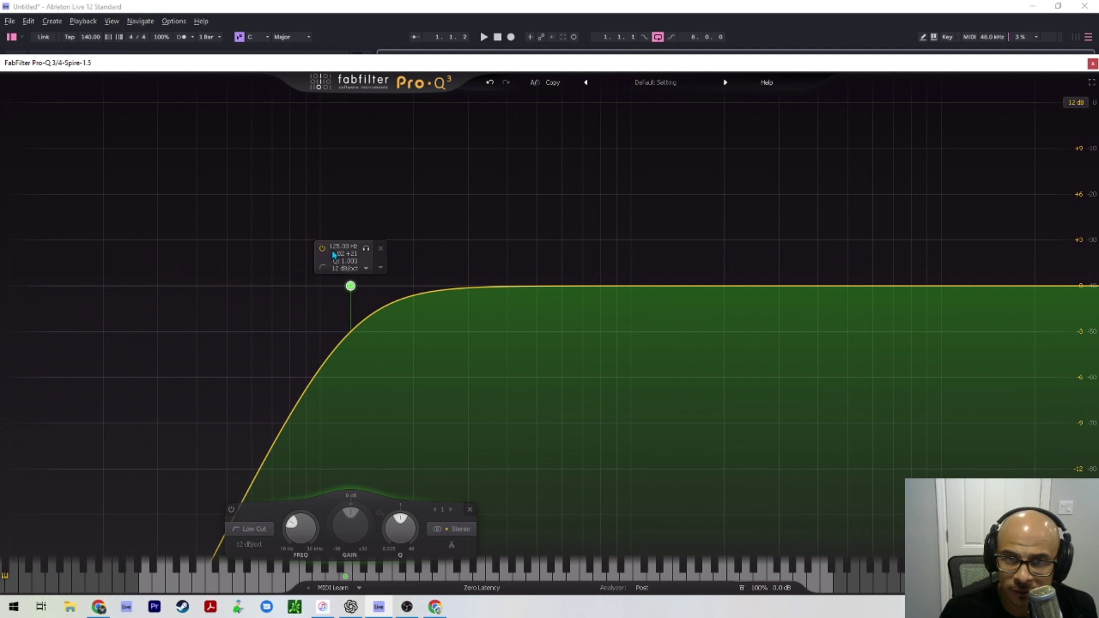
{"action": "left_click", "coordinate": [336, 252]}
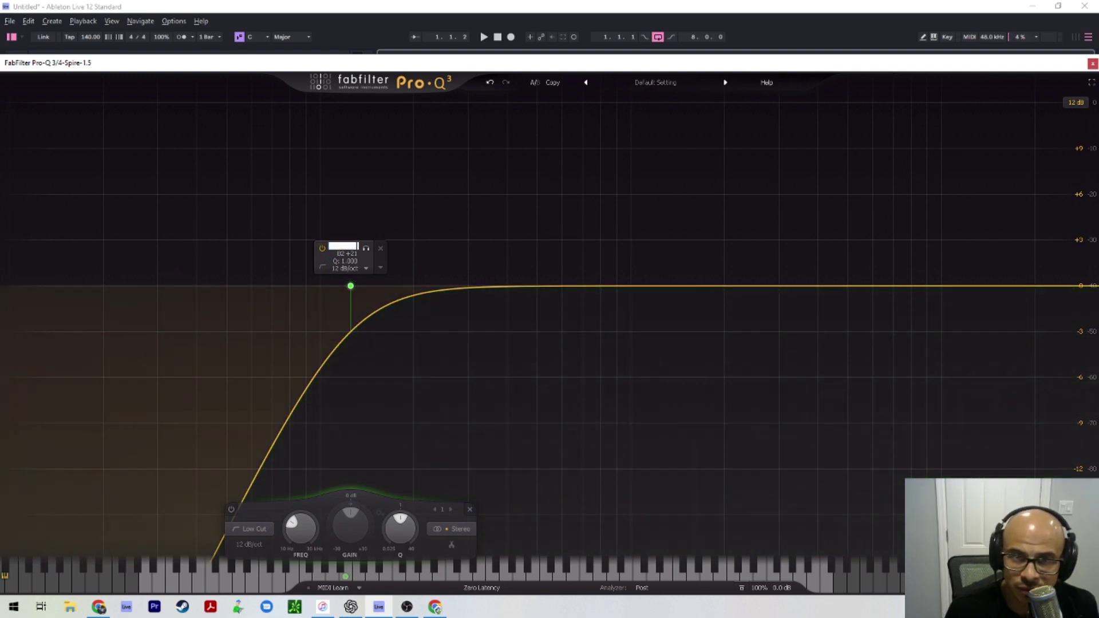
{"action": "key", "text": "Return"}
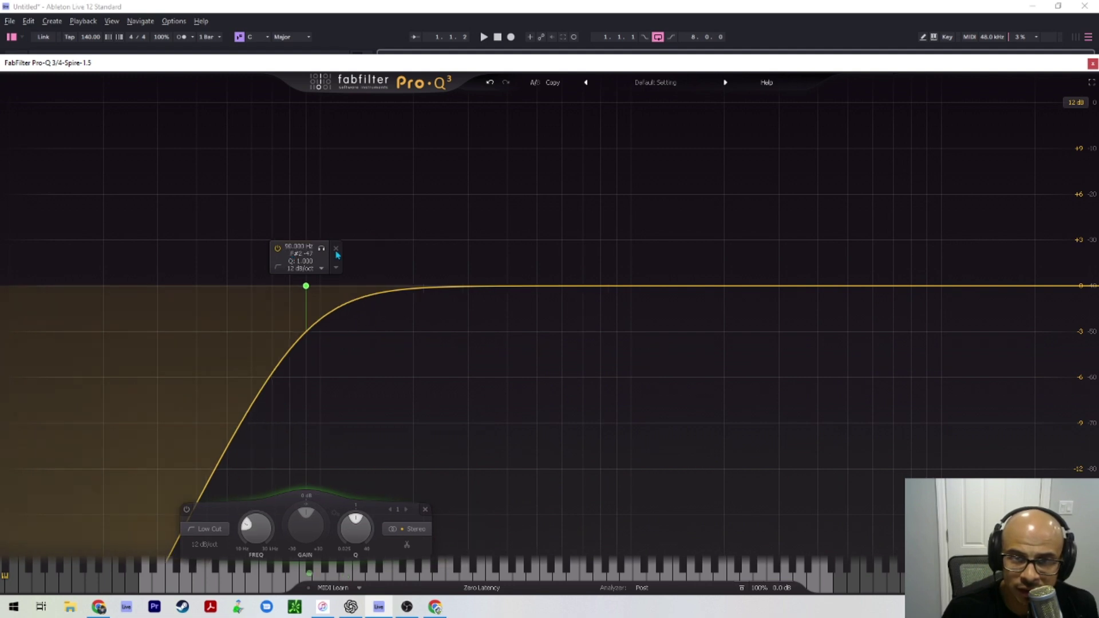
{"action": "left_click", "coordinate": [760, 282]}
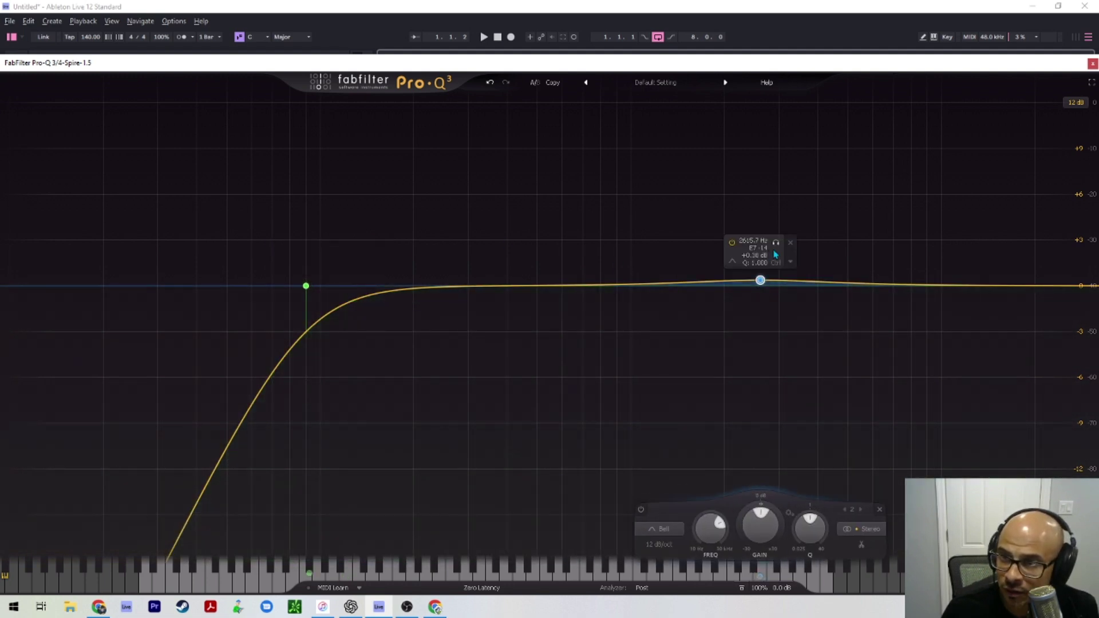
{"action": "double_click", "coordinate": [759, 281]}
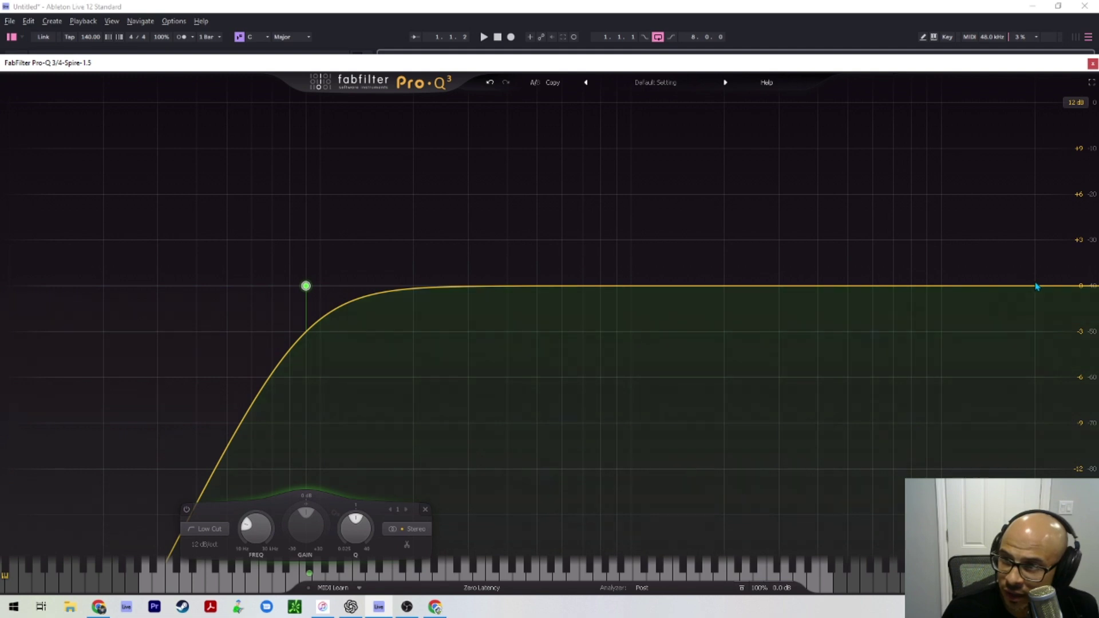
Step: Add a high cut band at the high end of the spectrum and set its frequency to 180 Hz
{"action": "left_click", "coordinate": [1035, 285]}
{"action": "double_click", "coordinate": [1026, 249]}
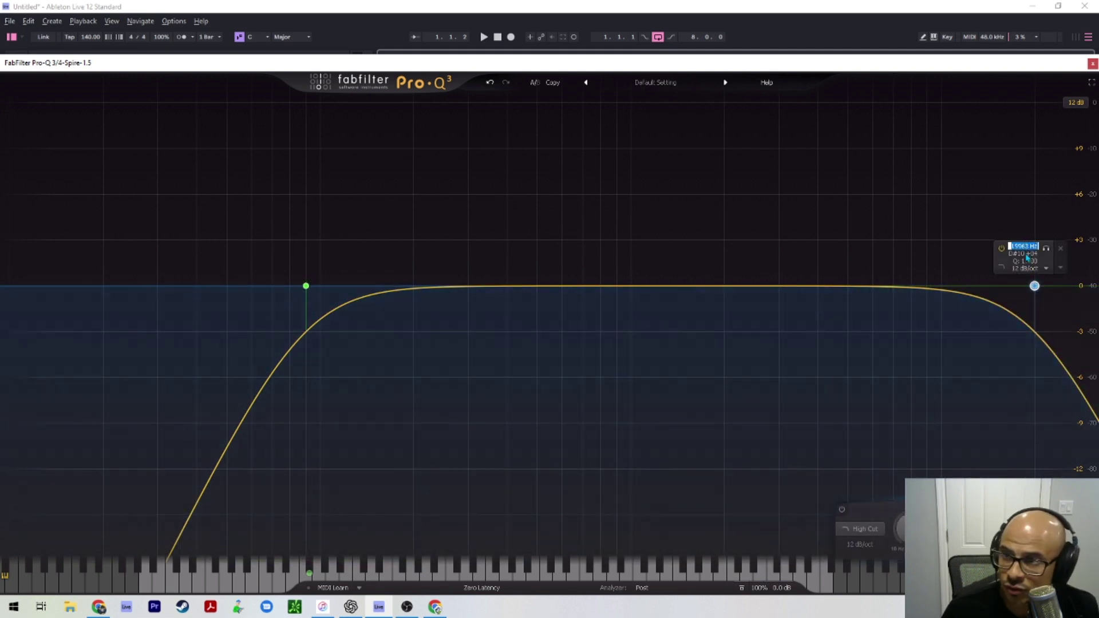
{"action": "type", "text": "180"}
{"action": "key", "text": "Return"}
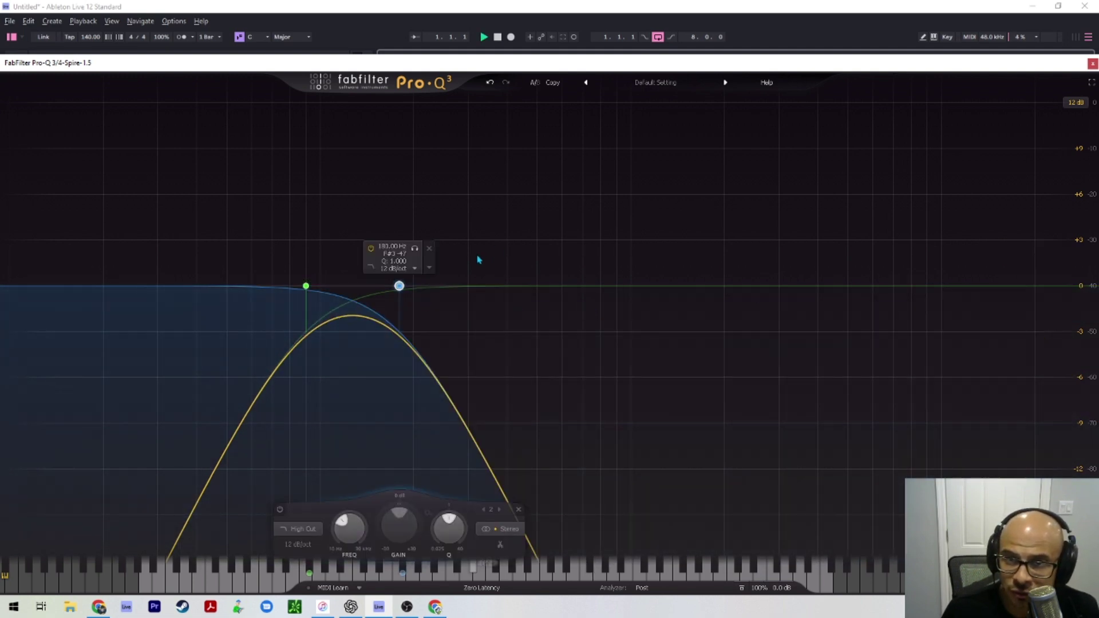
Step: Set the slopes of both the high cut and low cut bands to 24 dB/oct while auditioning the bass
{"action": "key", "text": "space"}
{"action": "left_click", "coordinate": [401, 268]}
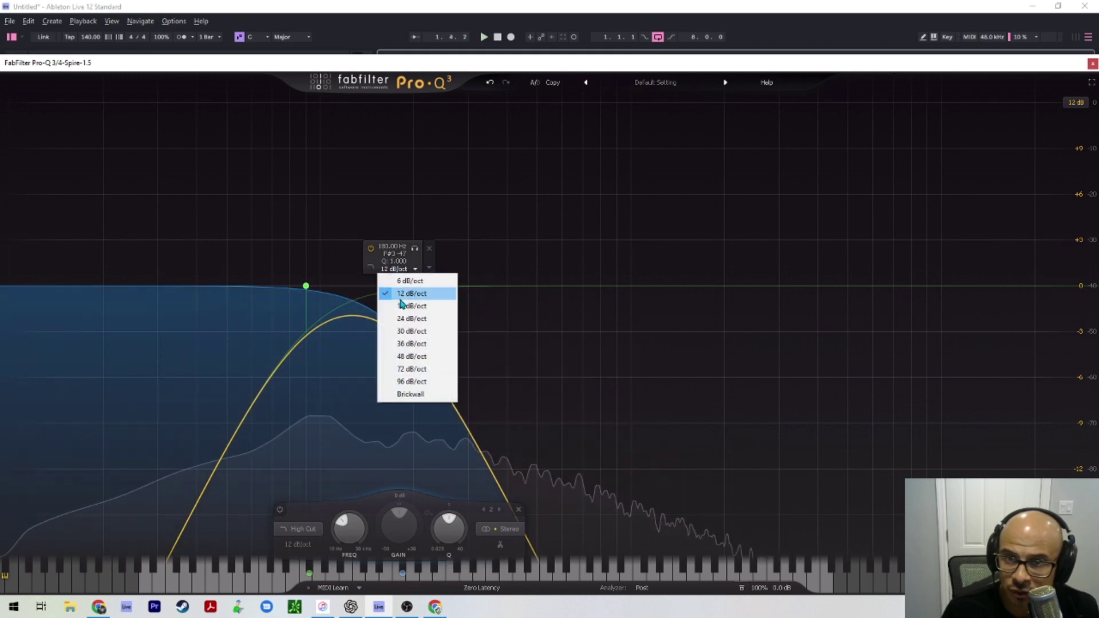
{"action": "left_click", "coordinate": [404, 319]}
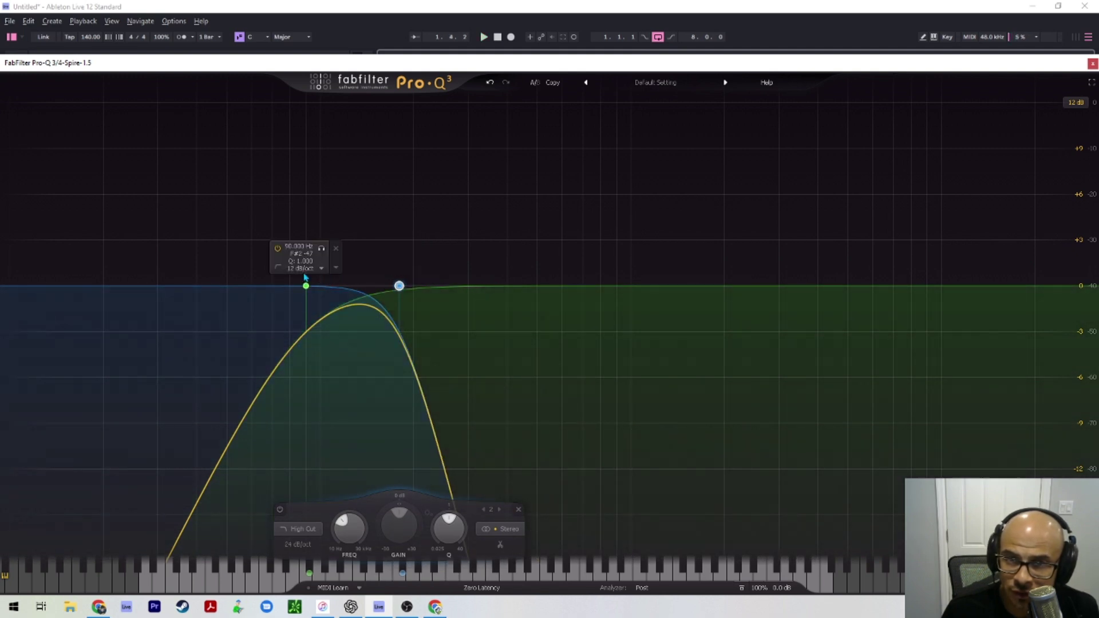
{"action": "left_click", "coordinate": [303, 268]}
{"action": "left_click", "coordinate": [317, 316]}
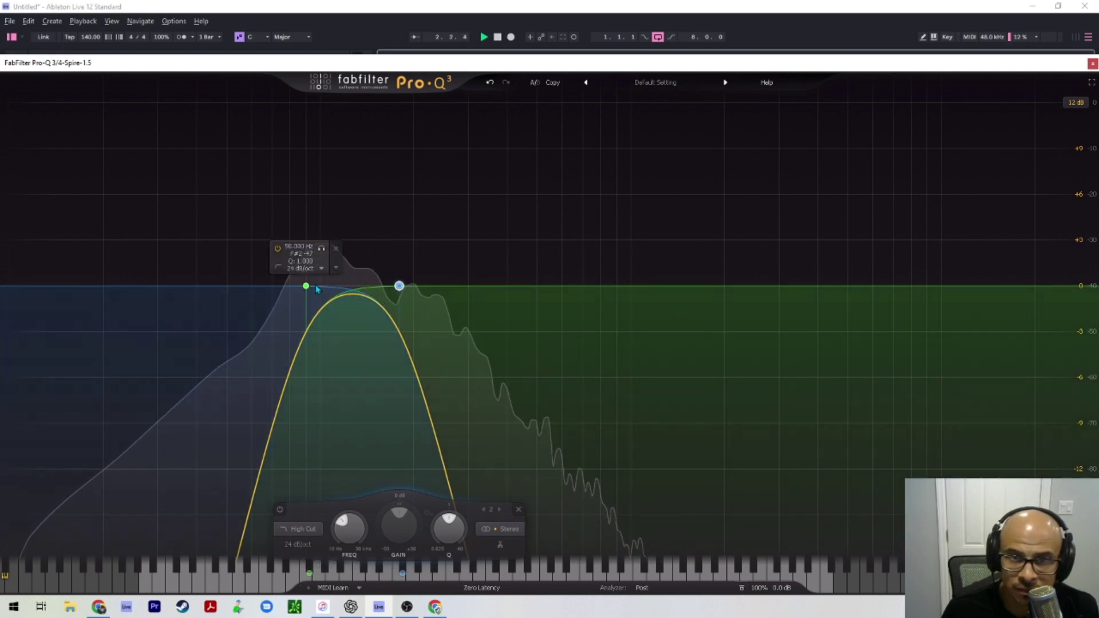
Step: Lower the low cut band to about 66 Hz and shift the high cut band slightly lower in frequency
{"action": "left_click_drag", "start_coordinate": [307, 286], "coordinate": [264, 286]}
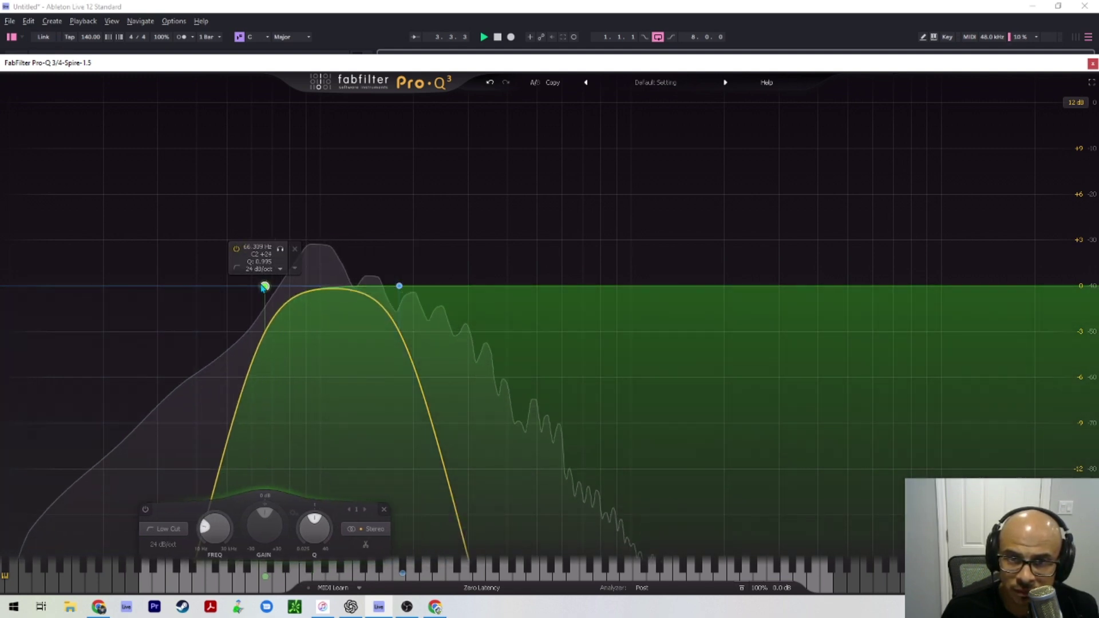
{"action": "left_click", "coordinate": [399, 286]}
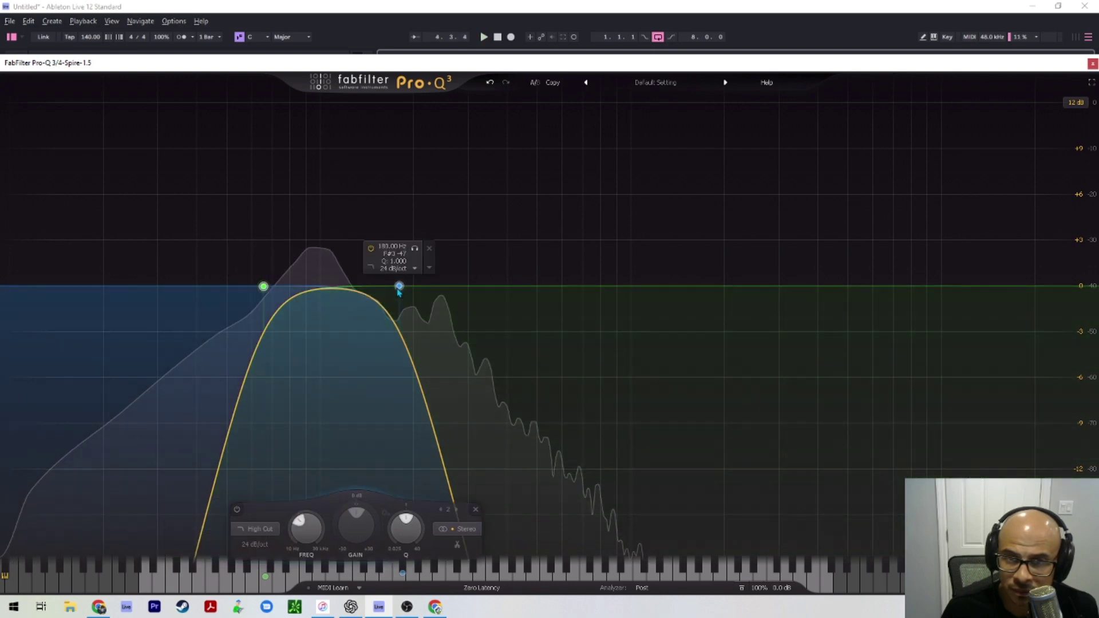
{"action": "left_click_drag", "start_coordinate": [399, 286], "coordinate": [376, 288]}
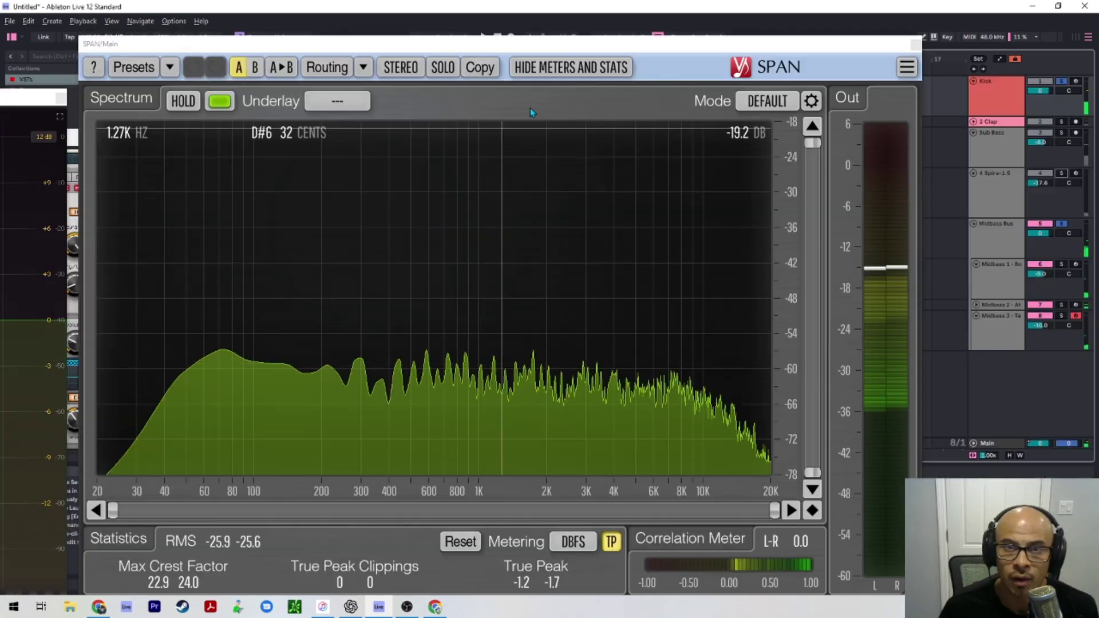
Step: Close the SPAN analyzer, select the low cut band in Pro-Q 3 and shift the EQ window off the track headers
{"action": "left_click", "coordinate": [915, 44]}
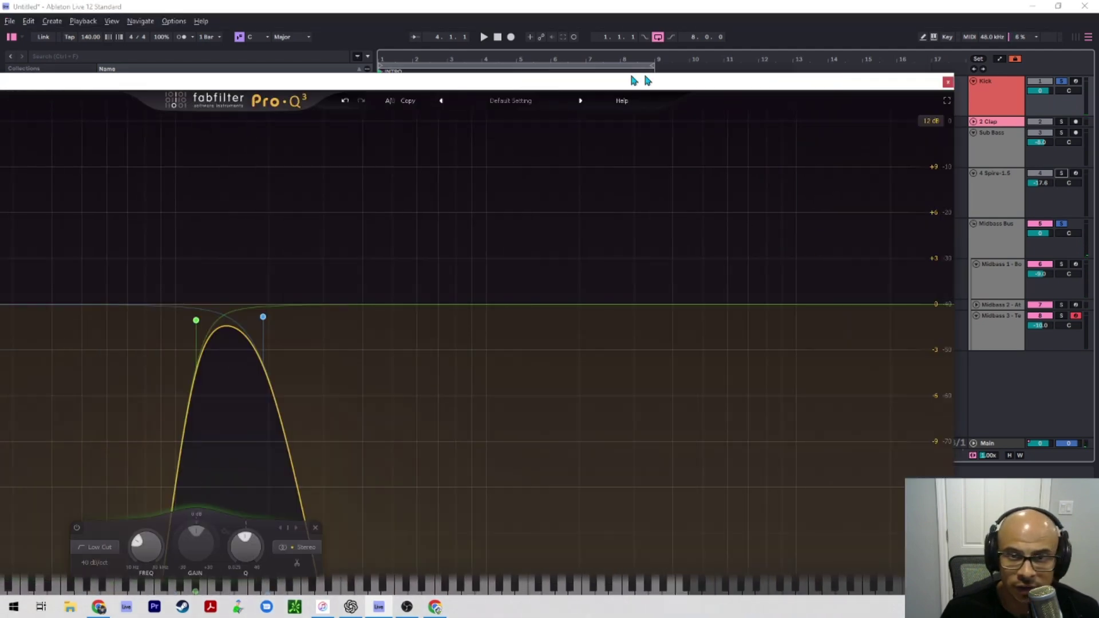
{"action": "left_click", "coordinate": [270, 299]}
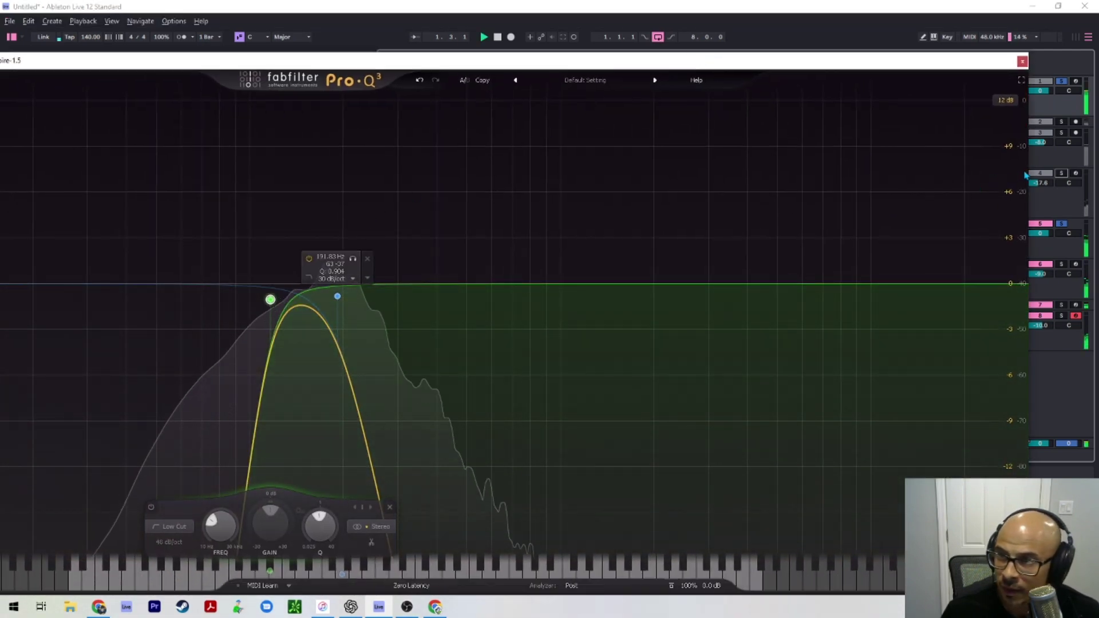
{"action": "left_click_drag", "start_coordinate": [961, 64], "coordinate": [240, 74]}
Step: Rename the Spire-1.5 track as "Mid bass" and leave it selected
{"action": "left_click", "coordinate": [1002, 198]}
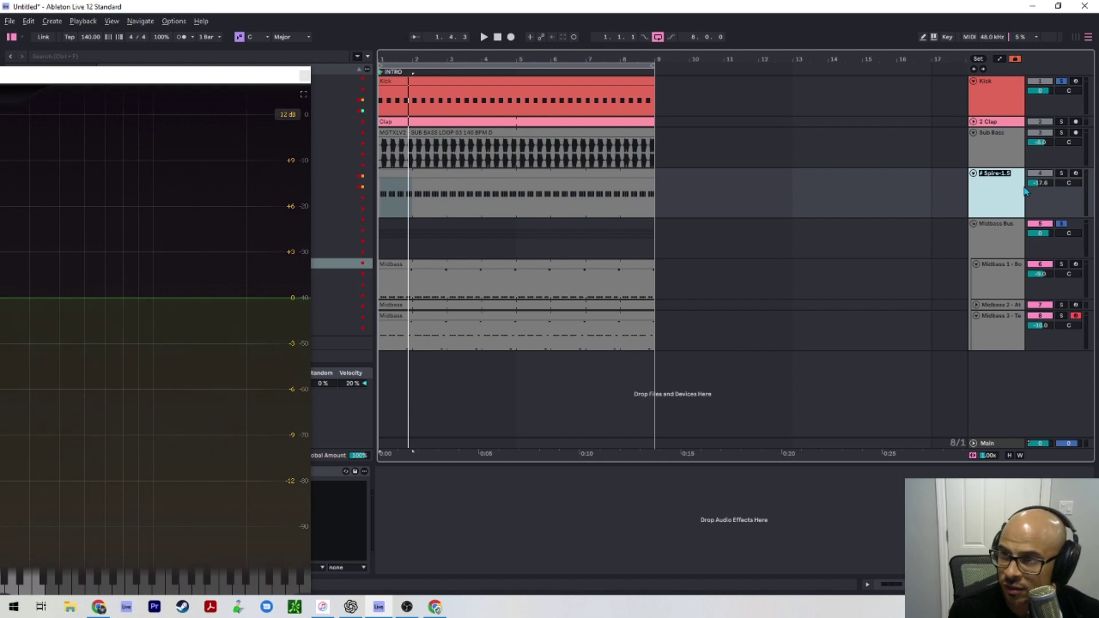
{"action": "type", "text": "Mid bass"}
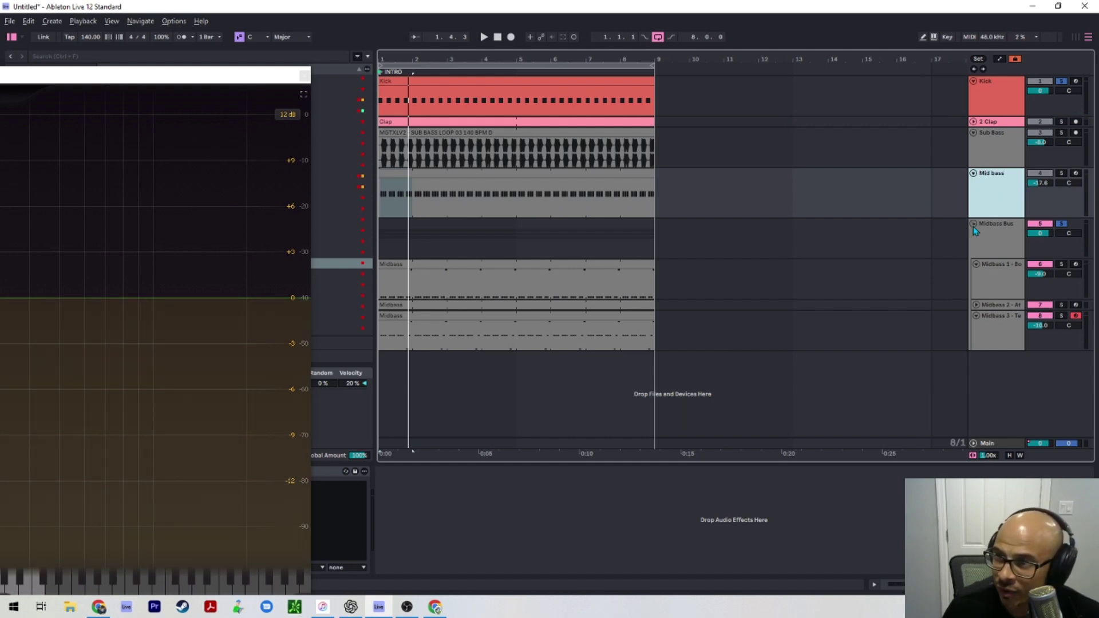
{"action": "left_click", "coordinate": [993, 229]}
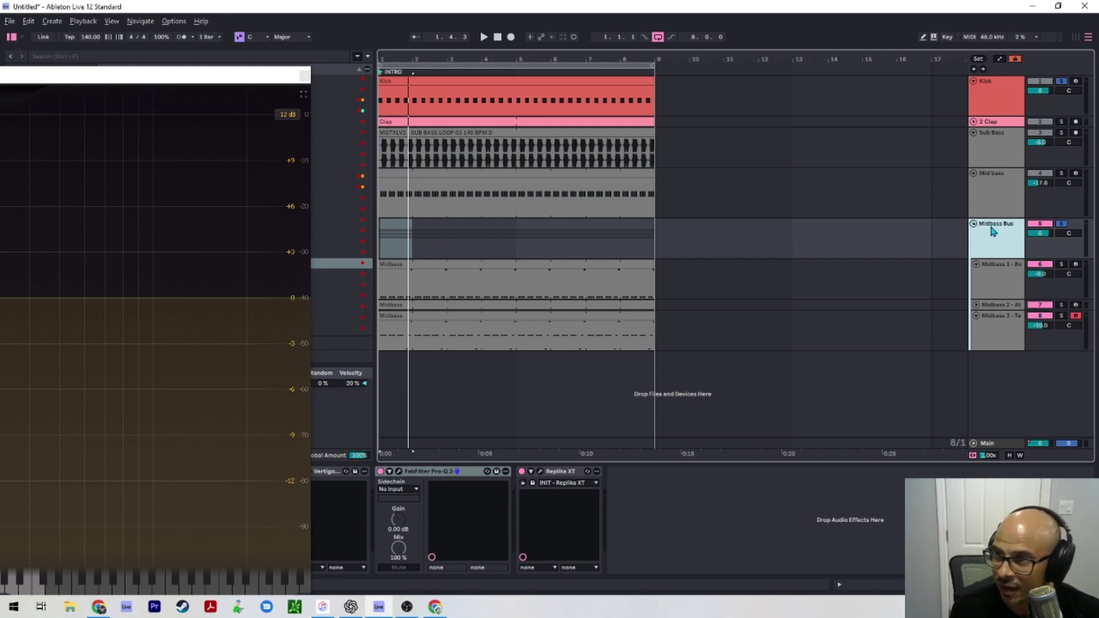
{"action": "left_click", "coordinate": [1011, 214]}
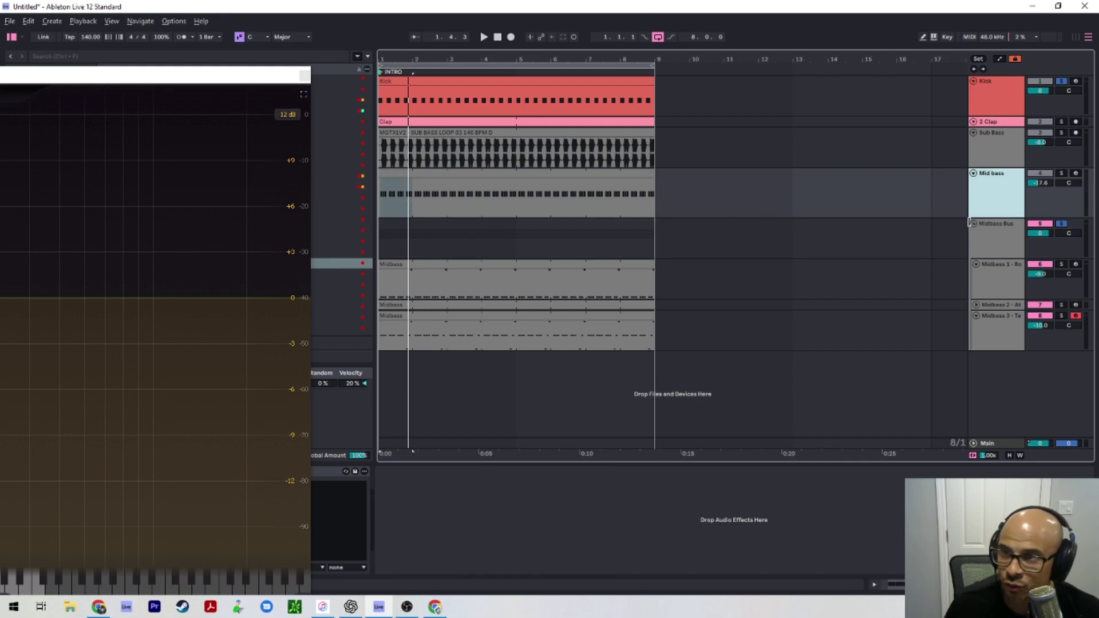
Step: Solo only the Mid bass track, play it and move the Pro-Q 3 window further aside
{"action": "left_click", "coordinate": [1061, 174]}
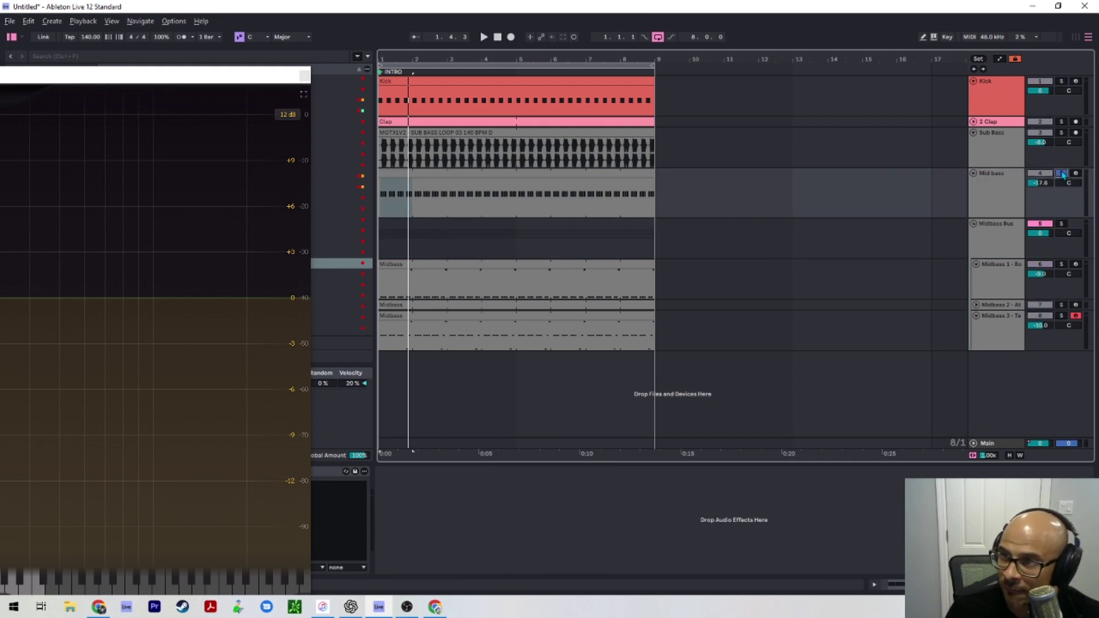
{"action": "key", "text": "space"}
{"action": "left_click_drag", "start_coordinate": [259, 83], "coordinate": [131, 66]}
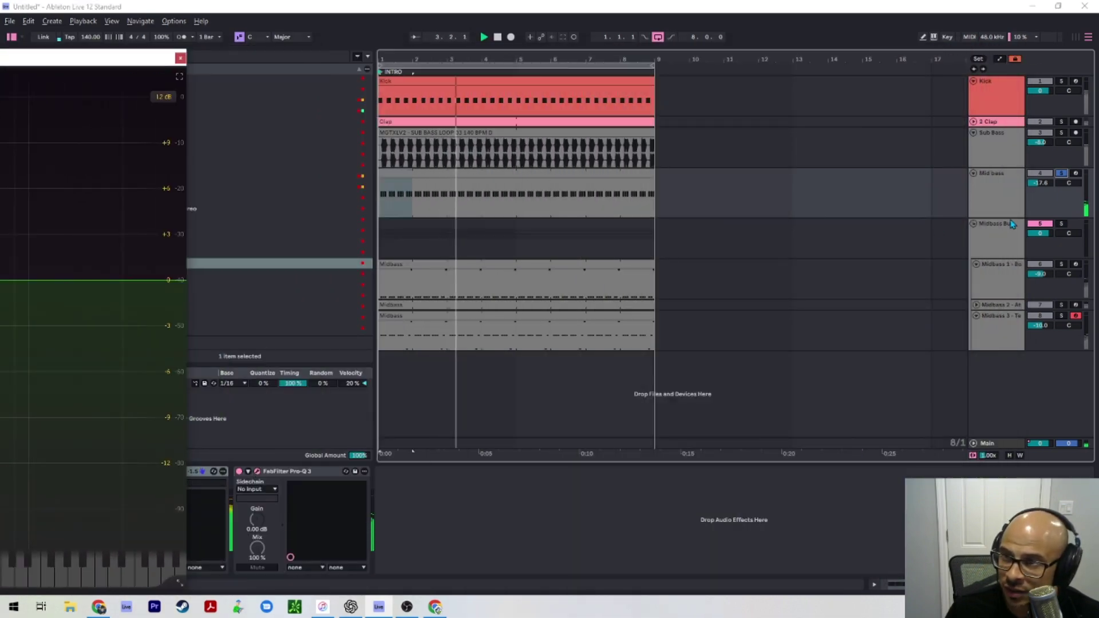
Step: Add the Midbass Bus, Sub Bass and Kick to the solo during playback, toggling Mid bass to compare the layers
{"action": "left_click", "coordinate": [1062, 224], "text": "ctrl"}
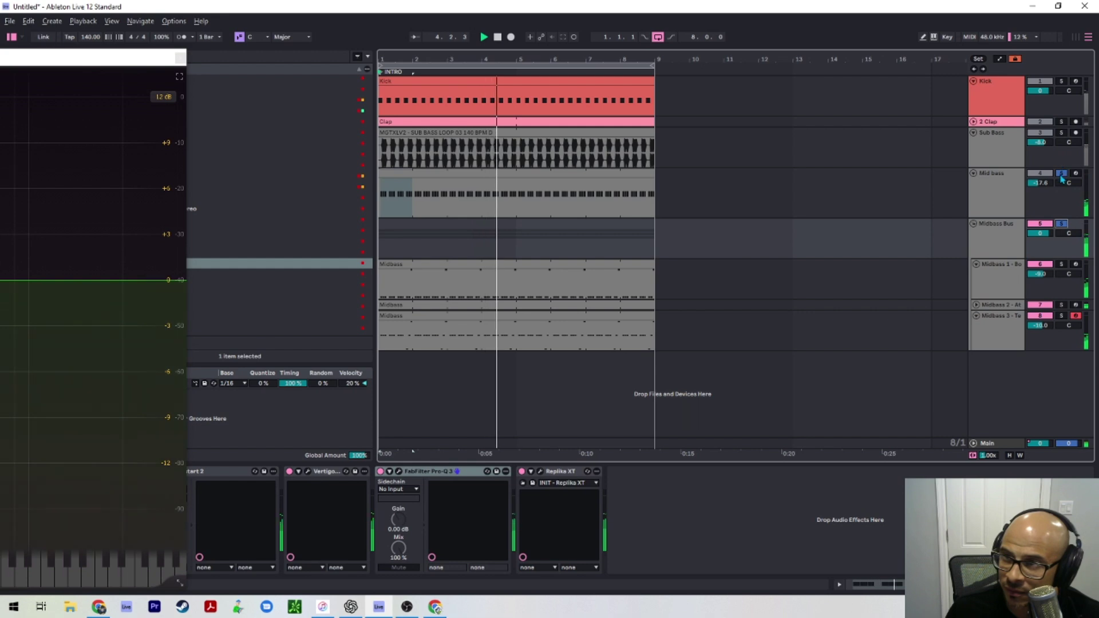
{"action": "left_click", "coordinate": [1061, 133], "text": "ctrl"}
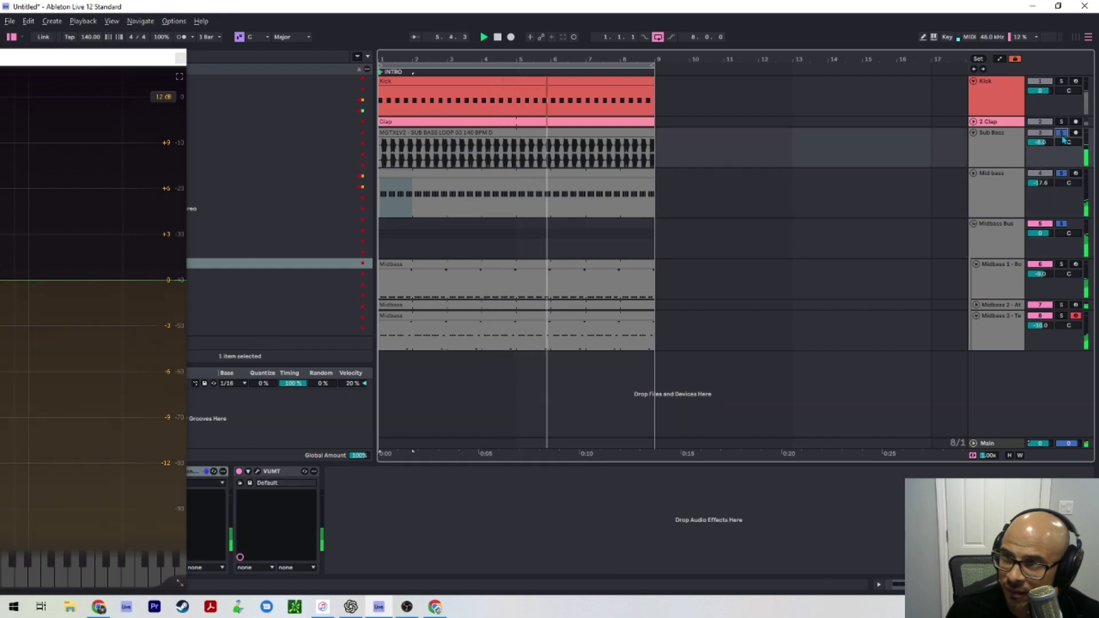
{"action": "left_click", "coordinate": [1063, 174], "text": "ctrl"}
{"action": "left_click", "coordinate": [1066, 177], "text": "ctrl"}
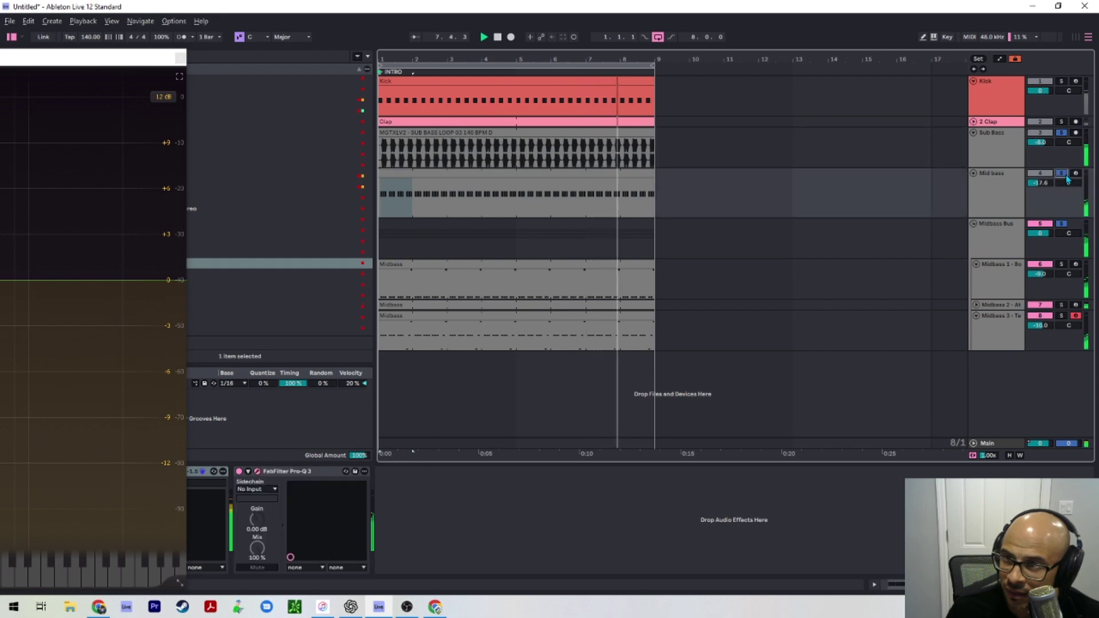
{"action": "left_click", "coordinate": [1062, 81], "text": "ctrl"}
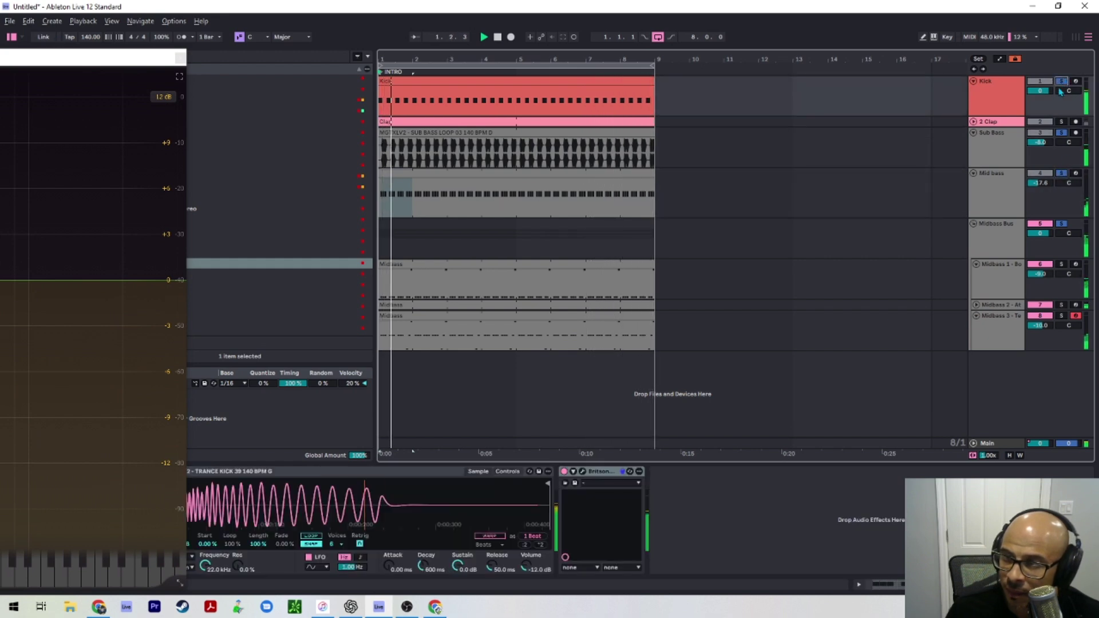
{"action": "left_click", "coordinate": [1062, 174]}
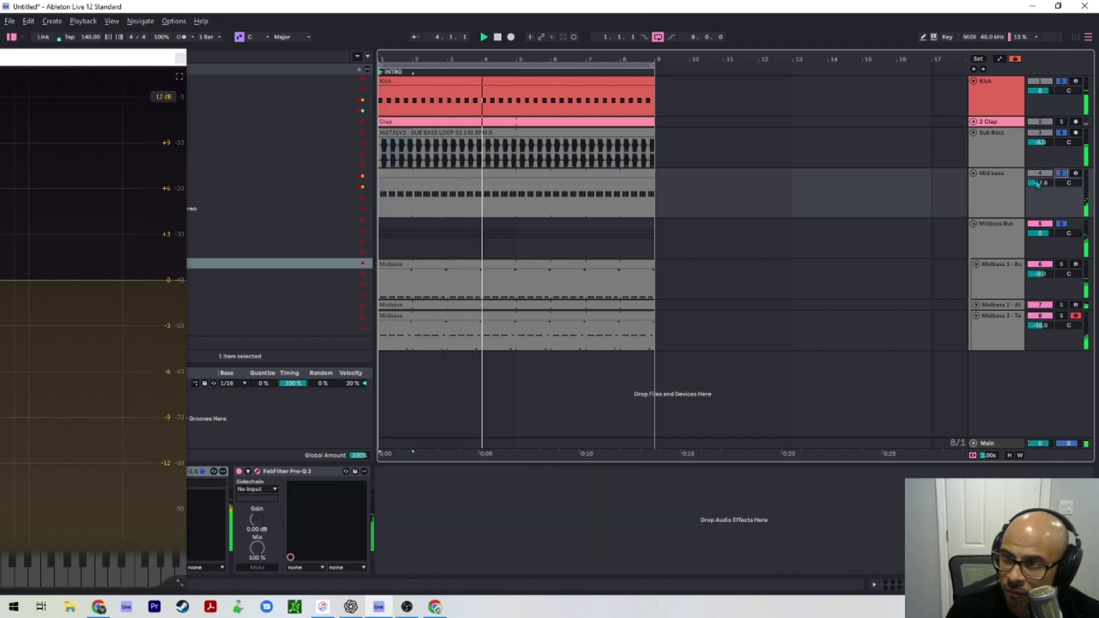
Step: Set the Mid bass track volume to -20.0 dB, close Pro-Q 3 and compare the mix with and without the track
{"action": "left_click_drag", "start_coordinate": [1038, 182], "coordinate": [1040, 185]}
{"action": "key", "text": "space"}
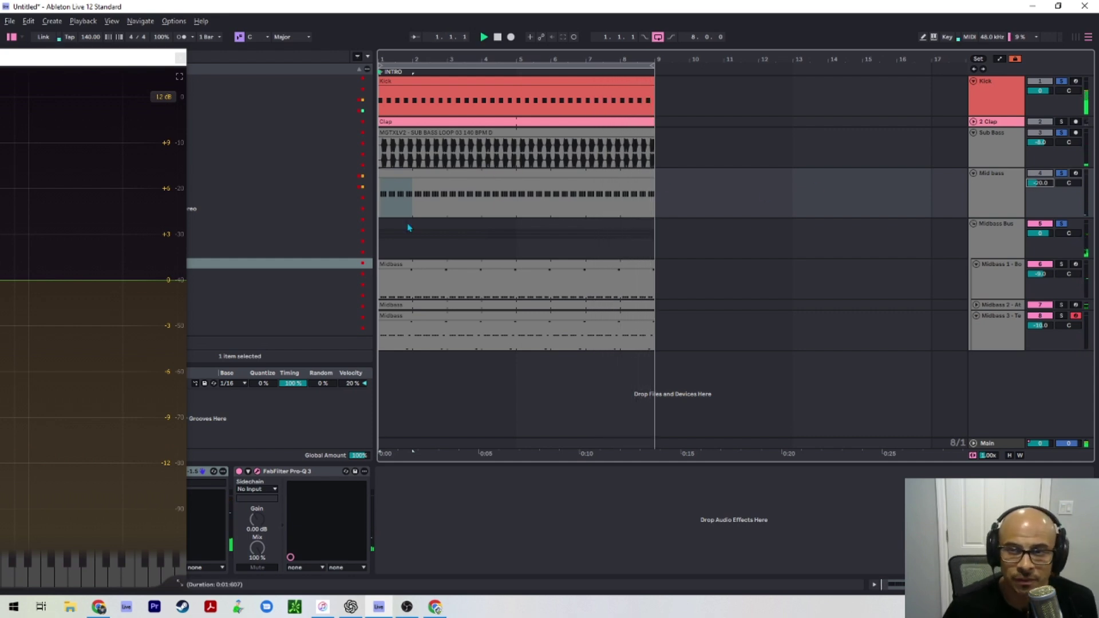
{"action": "left_click", "coordinate": [181, 57]}
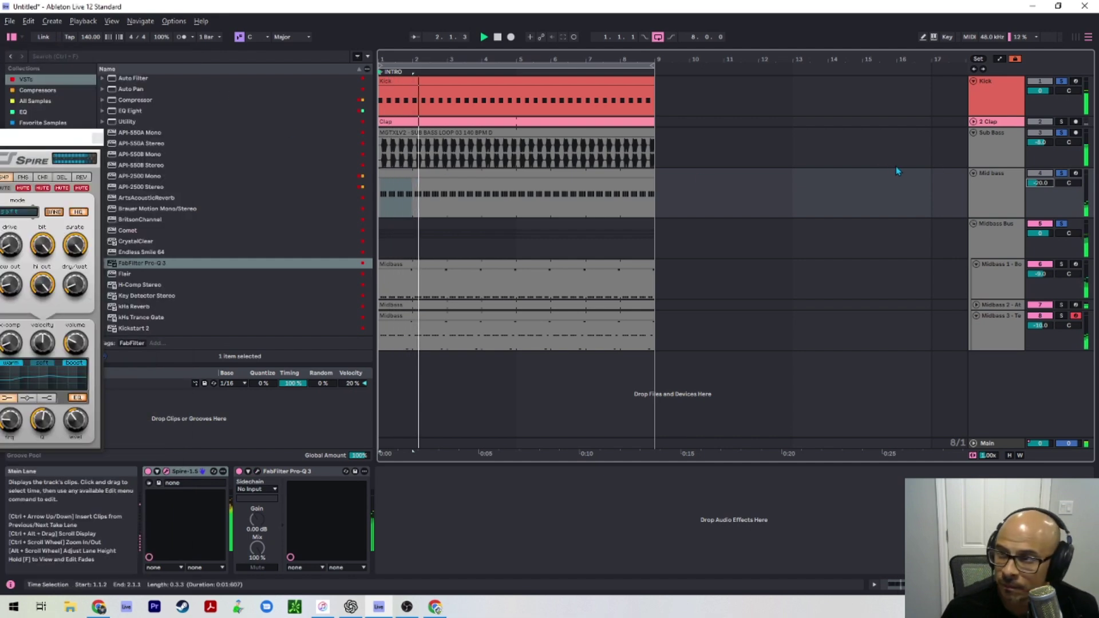
{"action": "left_click", "coordinate": [1062, 174]}
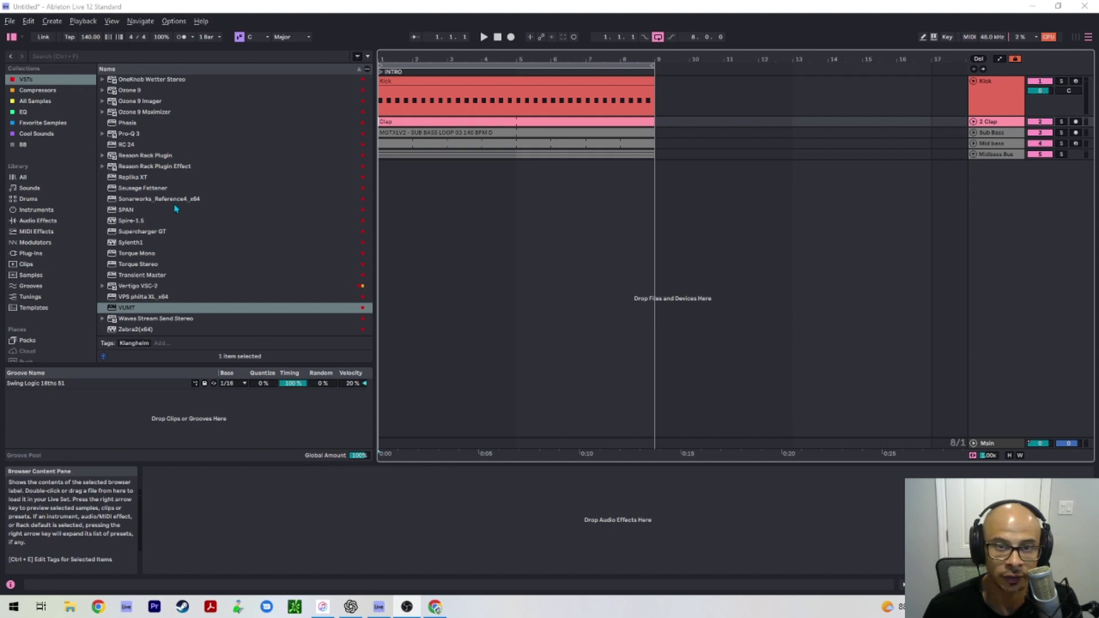
Step: Return to All Samples and collapse the Sub Bass Loop 03 and Sub Bass Loops folders in the Trance XL Volume Two pack
{"action": "left_click", "coordinate": [35, 100]}
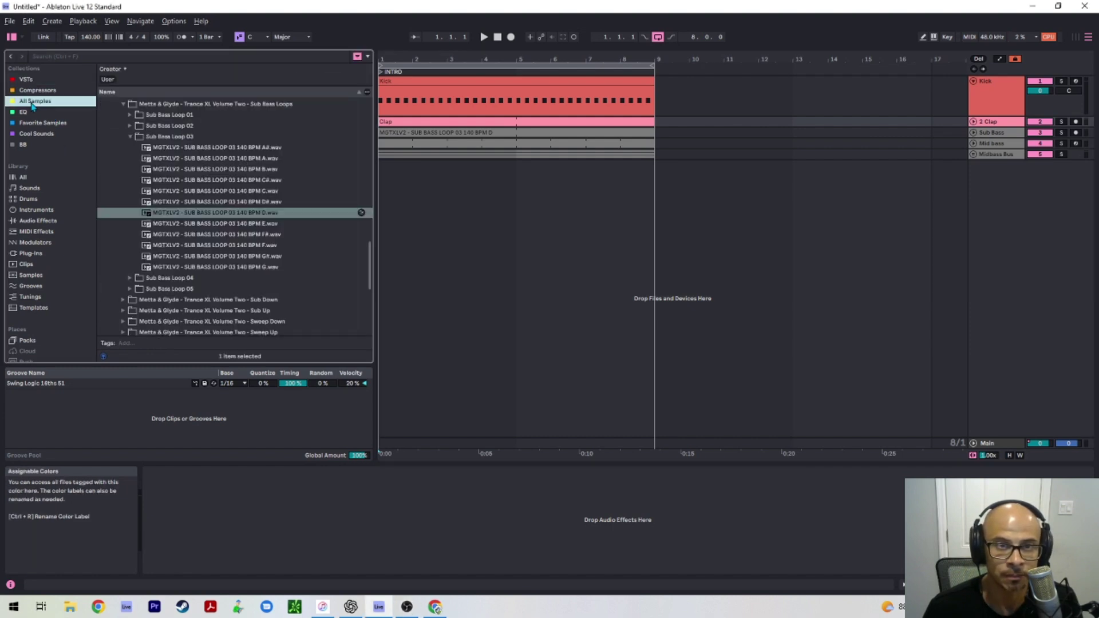
{"action": "left_click", "coordinate": [130, 137]}
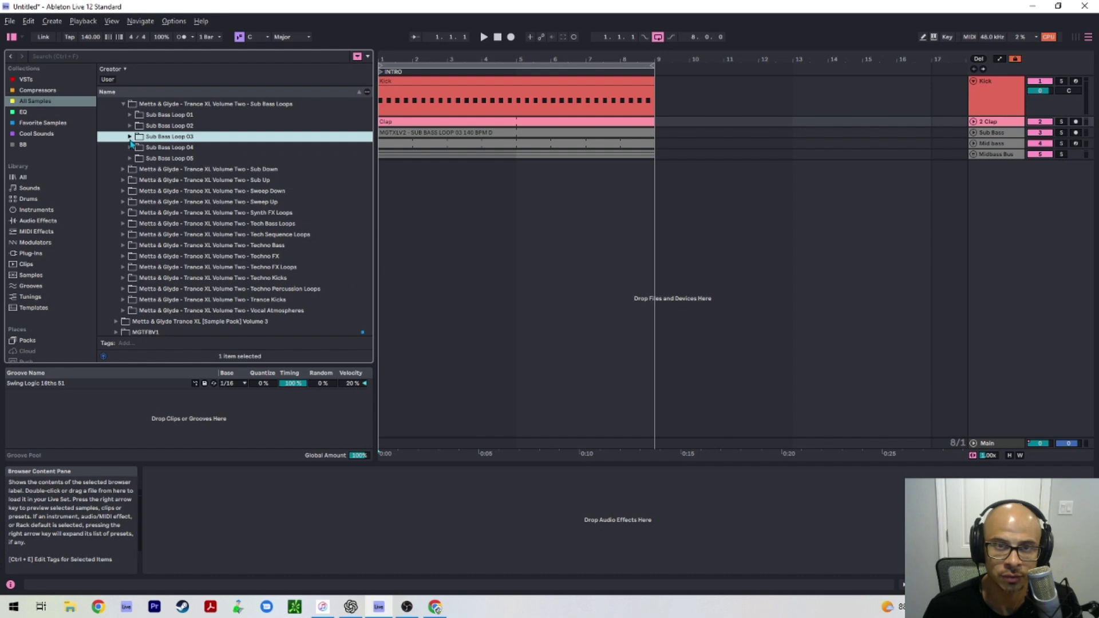
{"action": "left_click", "coordinate": [123, 104]}
{"action": "scroll", "coordinate": [162, 166], "scroll_direction": "up", "scroll_amount": 8}
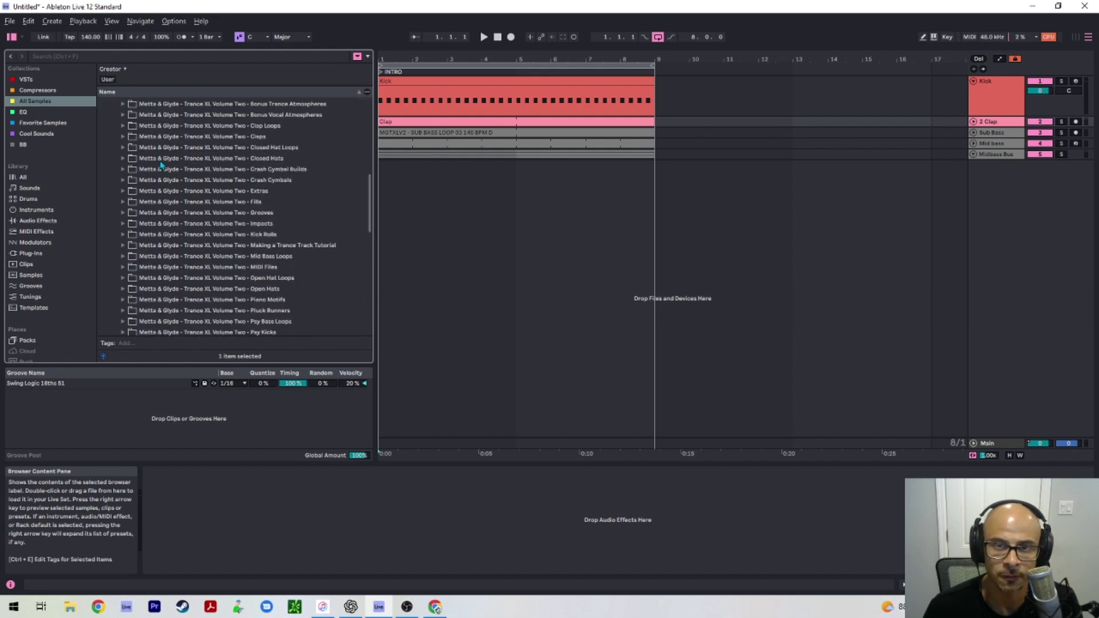
{"action": "scroll", "coordinate": [162, 166], "scroll_direction": "down", "scroll_amount": 10}
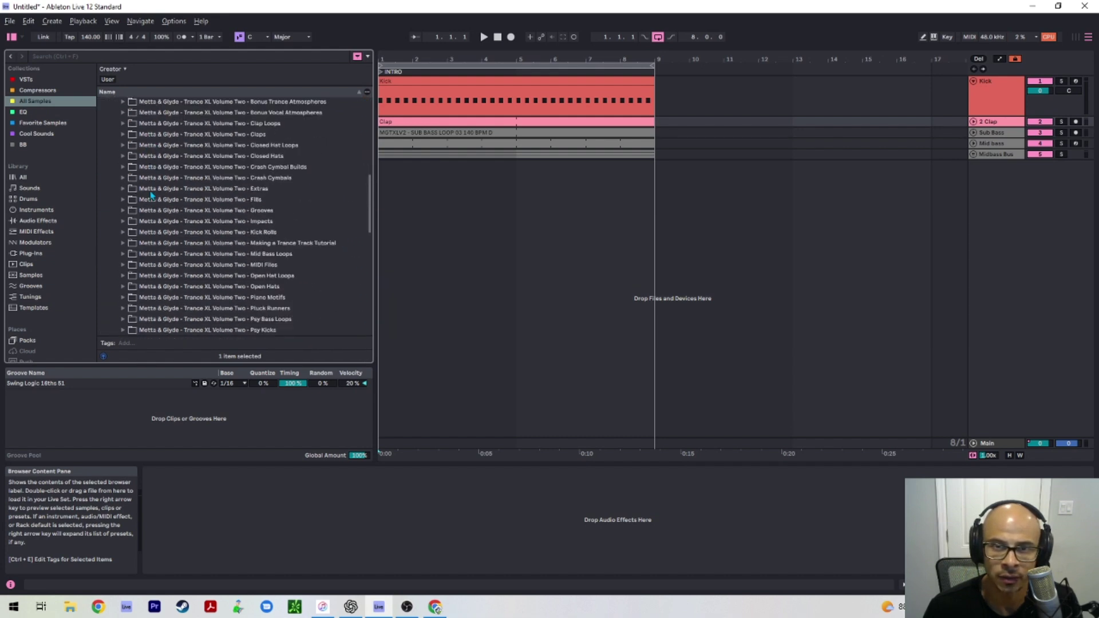
Step: Add CRASH CYMBAL 14 140 BPM D from the Crash Cymbals folder on a new track below Clap, playing it at -25.0 dB
{"action": "left_click", "coordinate": [123, 178]}
{"action": "scroll", "coordinate": [183, 215], "scroll_direction": "down", "scroll_amount": 6}
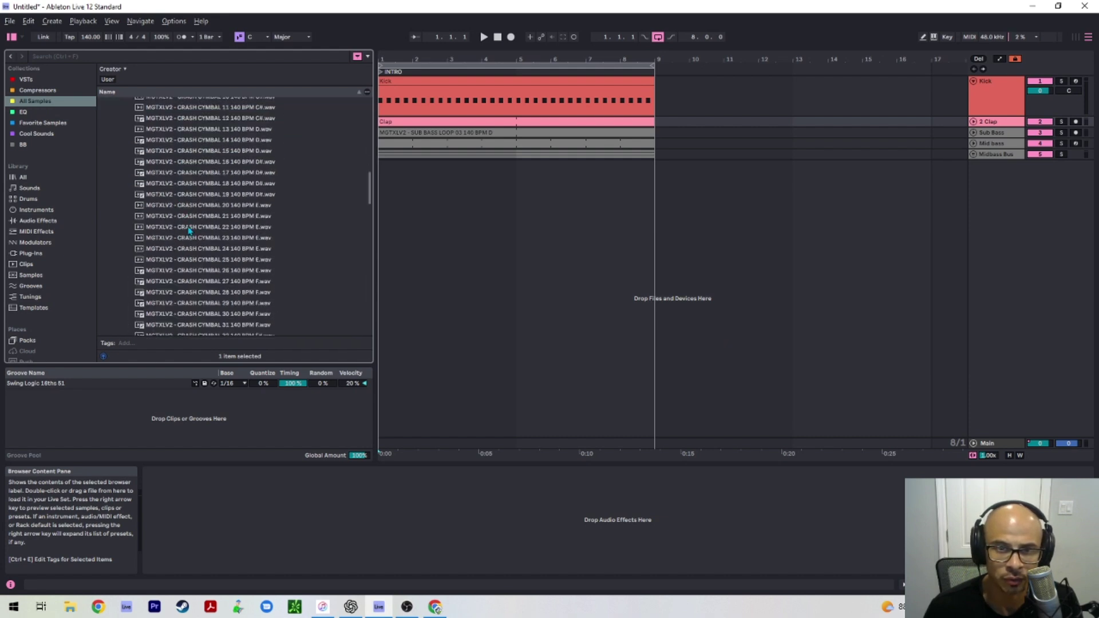
{"action": "scroll", "coordinate": [189, 231], "scroll_direction": "down", "scroll_amount": 10}
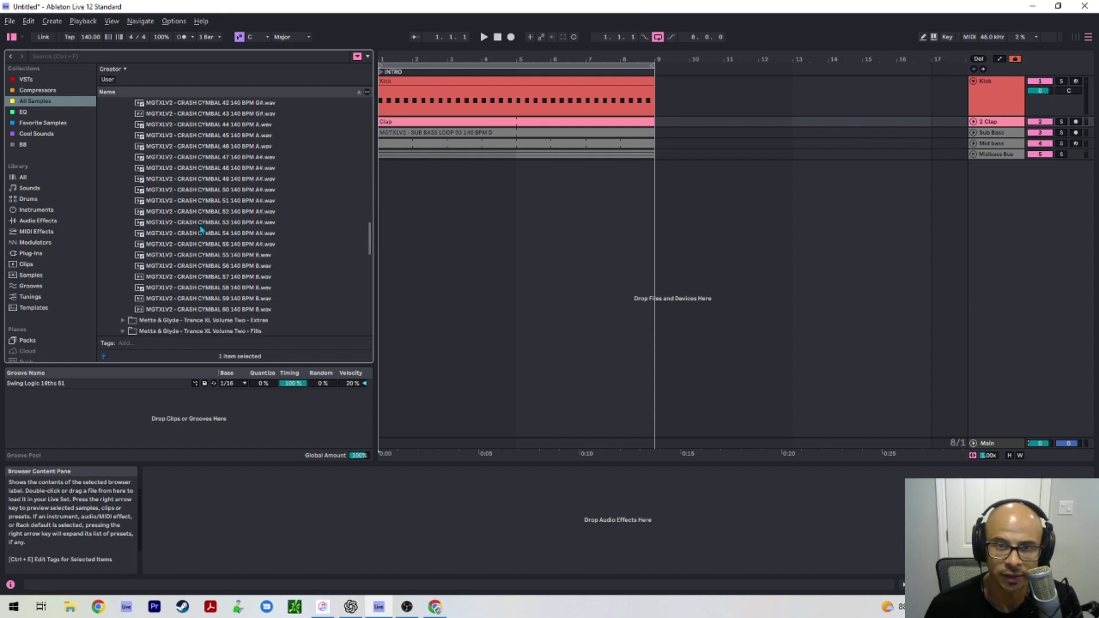
{"action": "scroll", "coordinate": [227, 217], "scroll_direction": "up", "scroll_amount": 12}
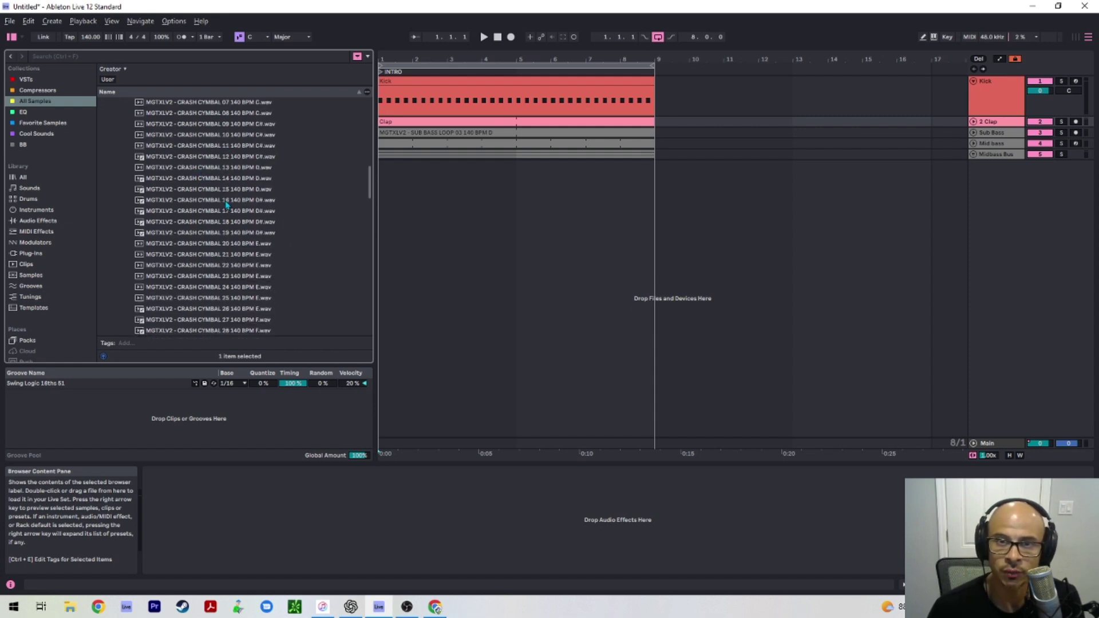
{"action": "left_click", "coordinate": [250, 174]}
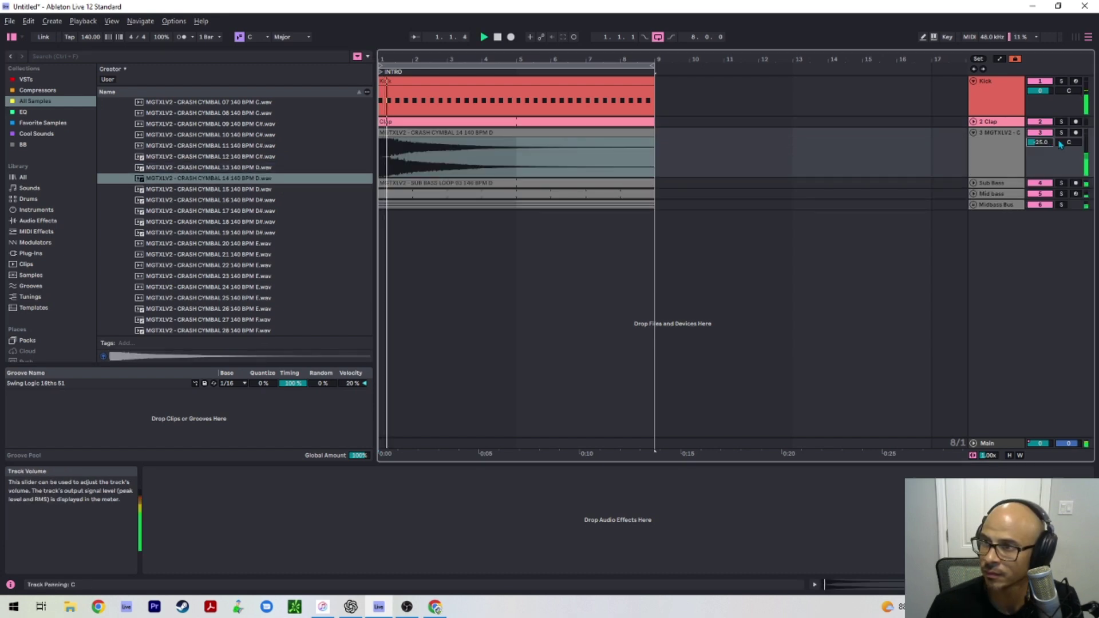
{"action": "key", "text": "h"}
{"action": "key", "text": "h"}
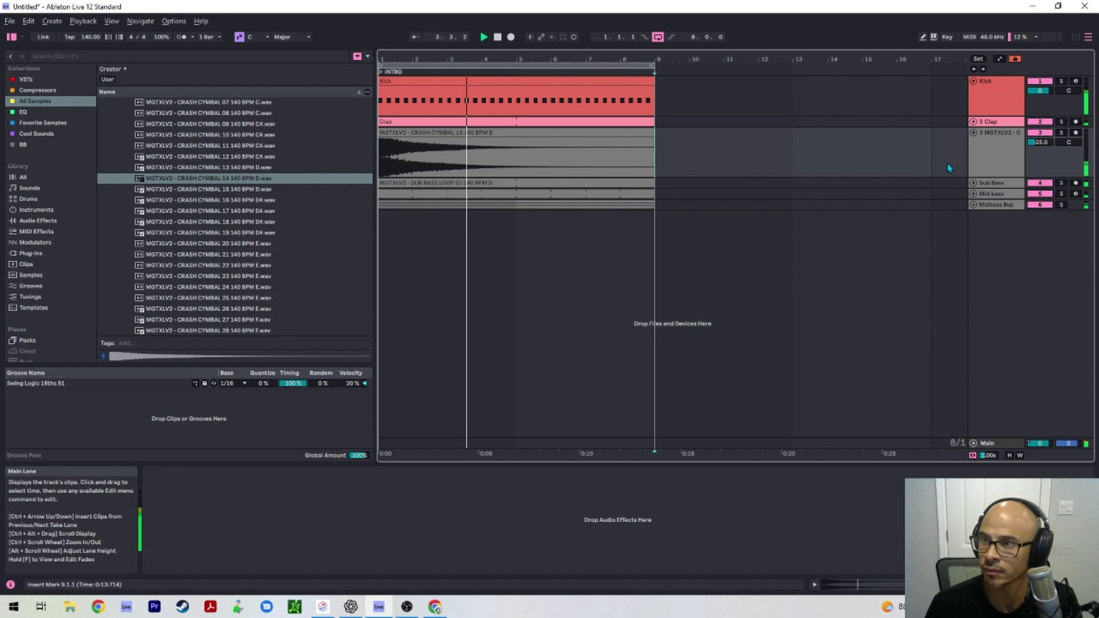
Step: Rename the new crash cymbal track as "Crash"
{"action": "key", "text": "ctrl+f"}
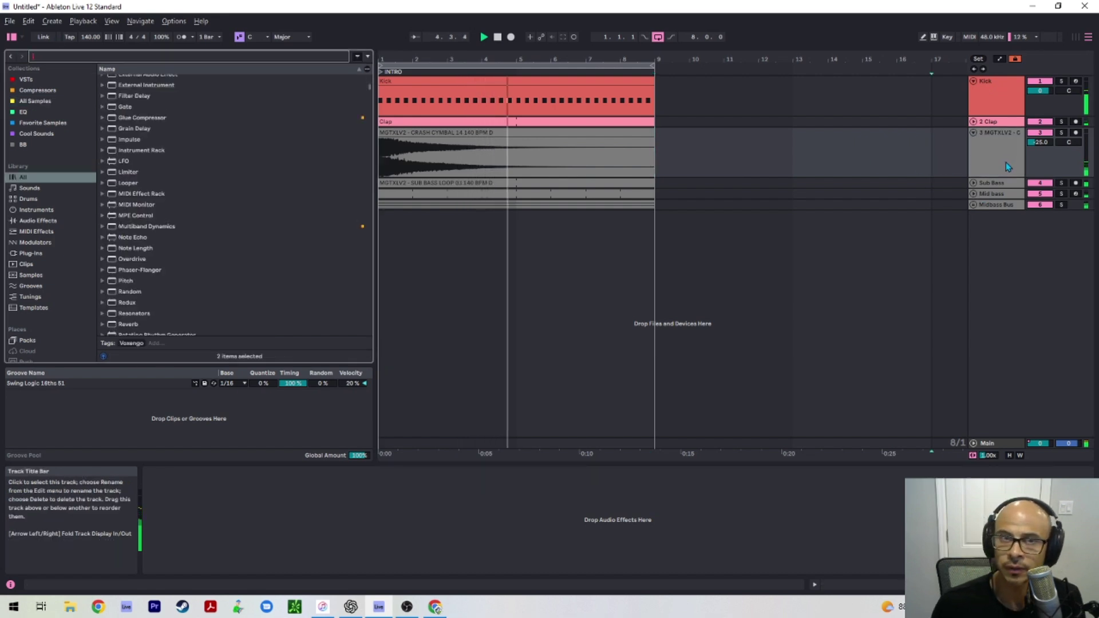
{"action": "left_click", "coordinate": [997, 164]}
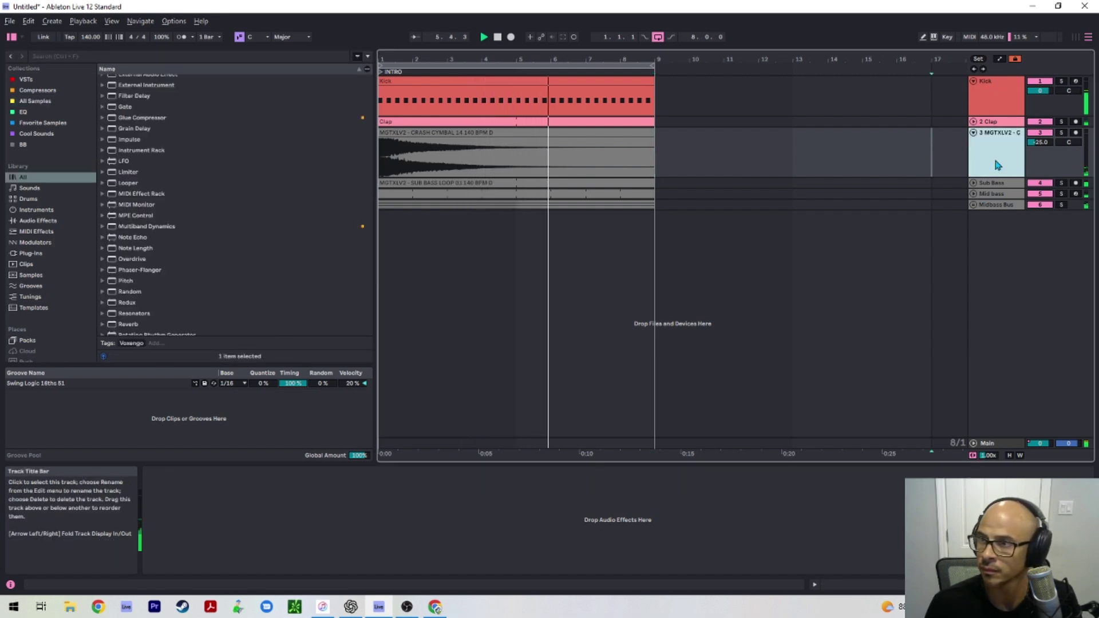
{"action": "key", "text": "ctrl+r"}
{"action": "type", "text": "Cr"}
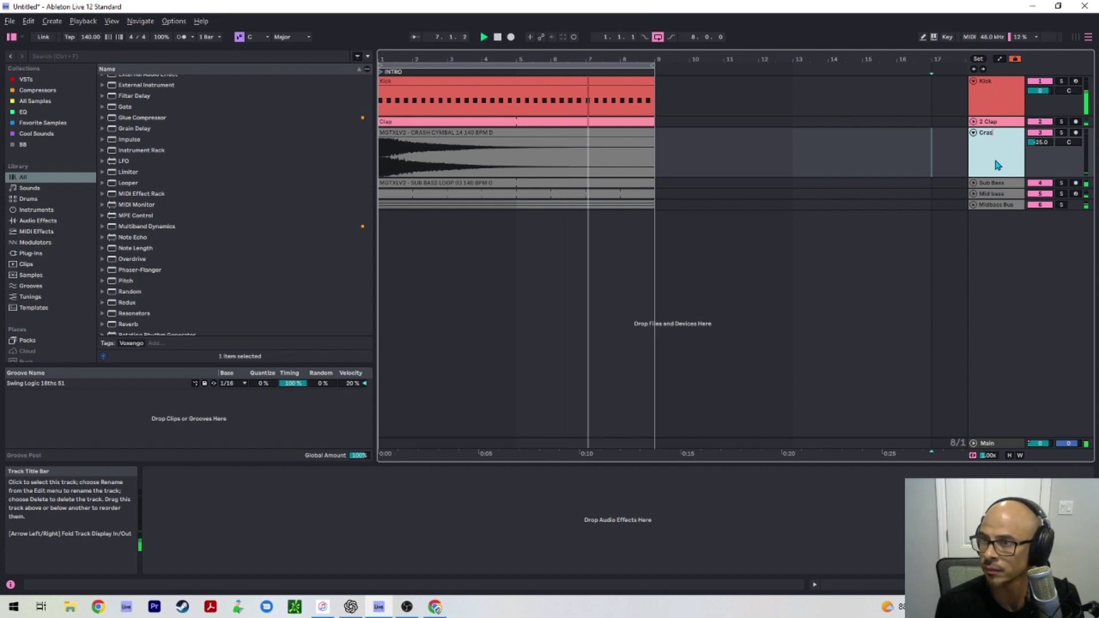
{"action": "type", "text": "ash"}
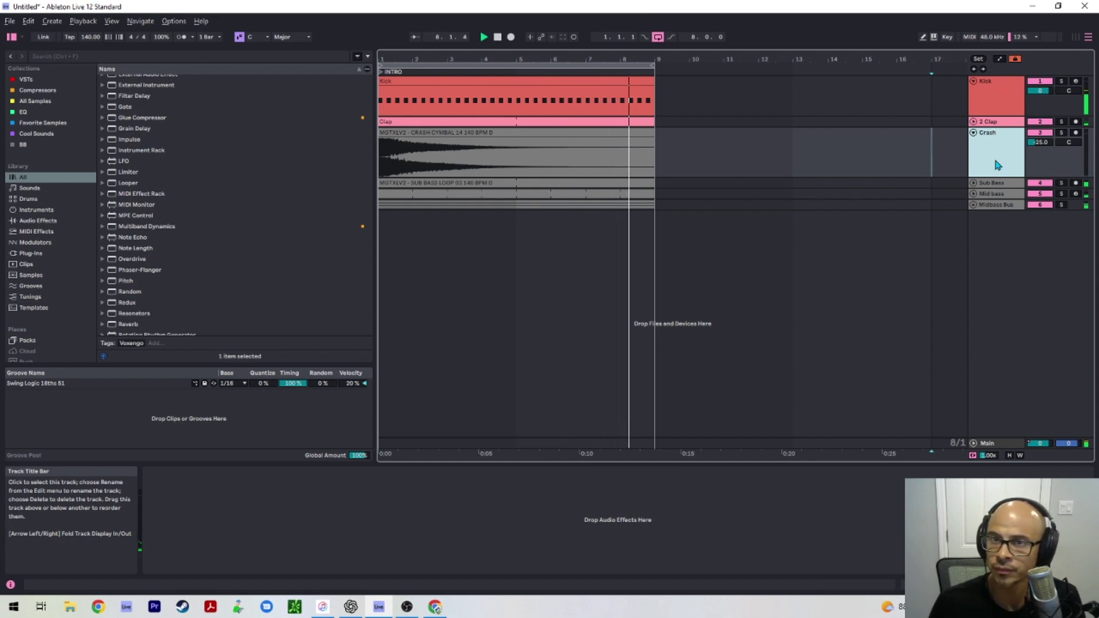
{"action": "key", "text": "Return"}
{"action": "key", "text": "a"}
{"action": "key", "text": "a"}
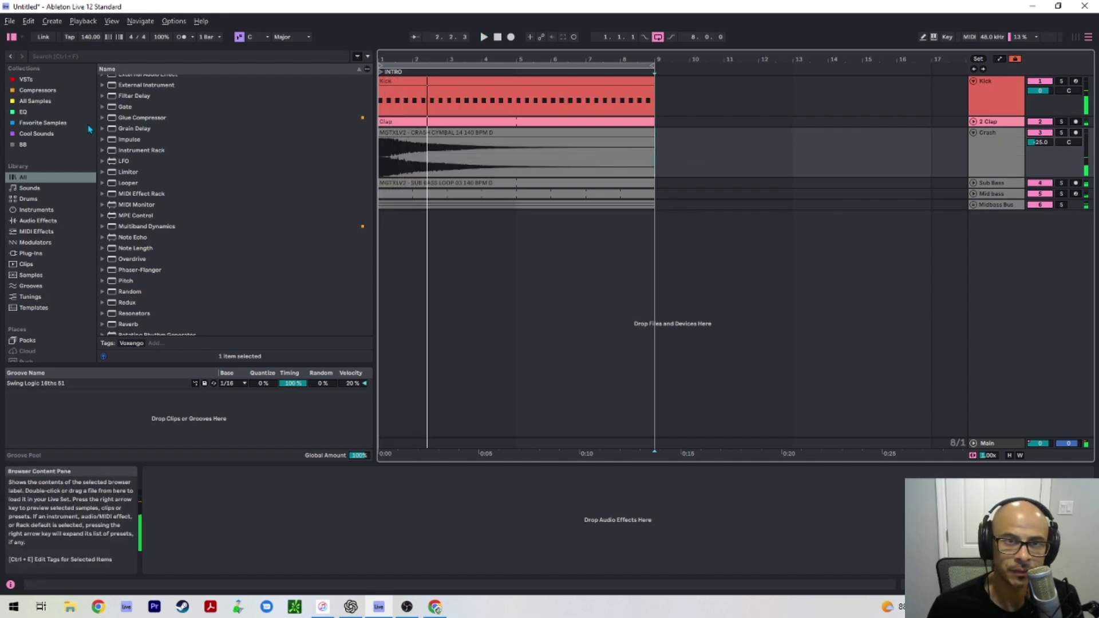
Step: Return to All Samples and collapse the Trance XL Volume Two Crash Cymbals folder
{"action": "scroll", "coordinate": [332, 180], "scroll_direction": "up", "scroll_amount": 5}
{"action": "scroll", "coordinate": [266, 192], "scroll_direction": "up", "scroll_amount": 8}
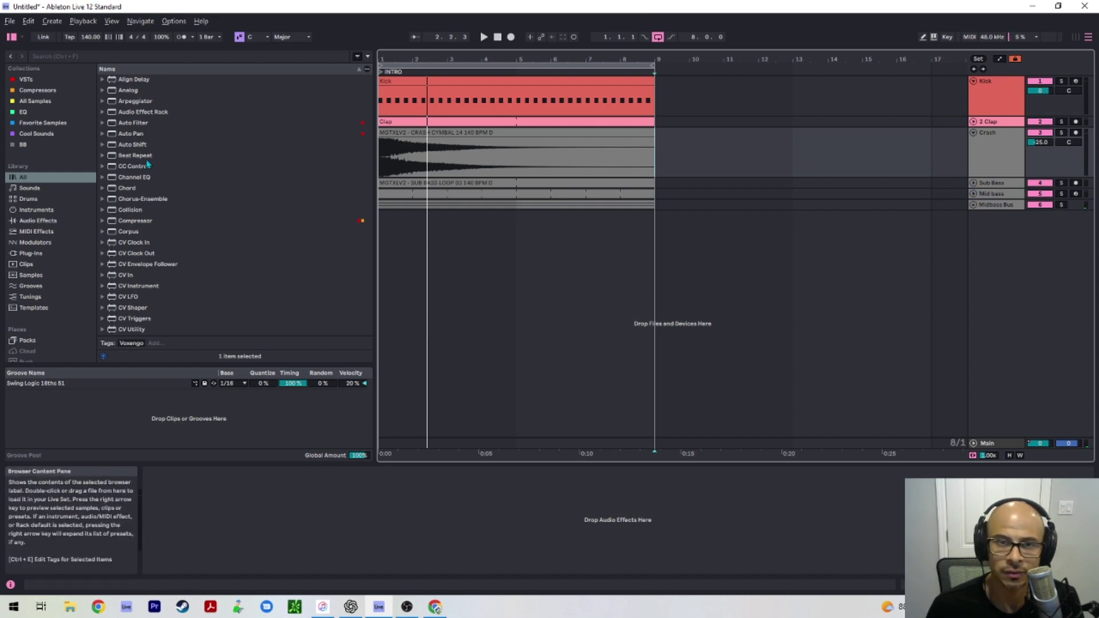
{"action": "scroll", "coordinate": [148, 172], "scroll_direction": "down", "scroll_amount": 9}
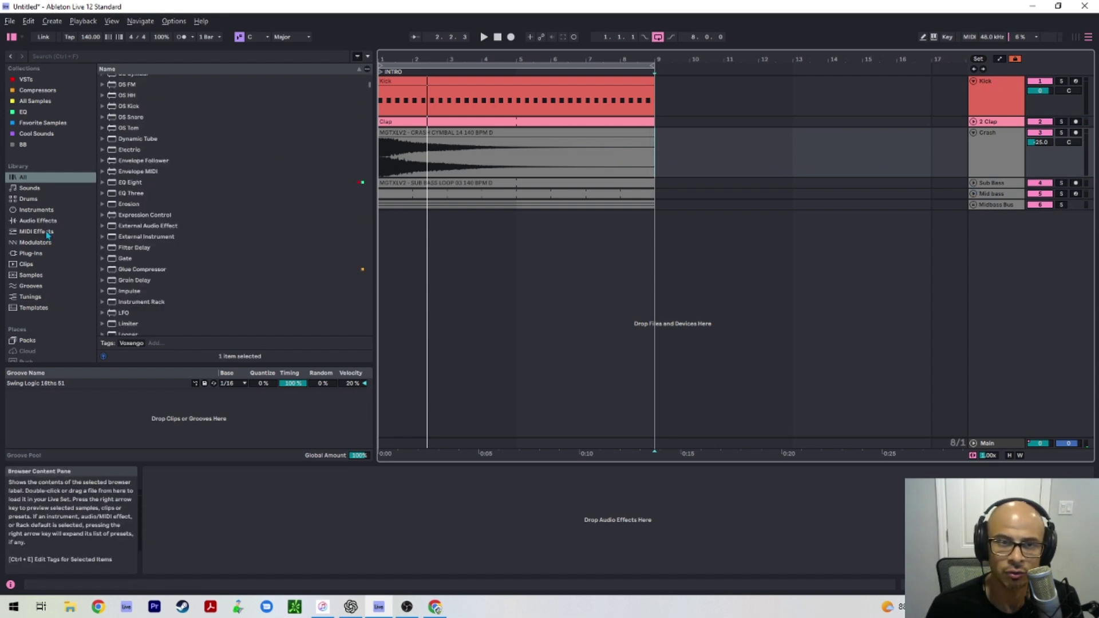
{"action": "left_click", "coordinate": [35, 101]}
{"action": "scroll", "coordinate": [152, 172], "scroll_direction": "up", "scroll_amount": 3}
{"action": "scroll", "coordinate": [150, 172], "scroll_direction": "up", "scroll_amount": 5}
{"action": "scroll", "coordinate": [145, 232], "scroll_direction": "down", "scroll_amount": 5}
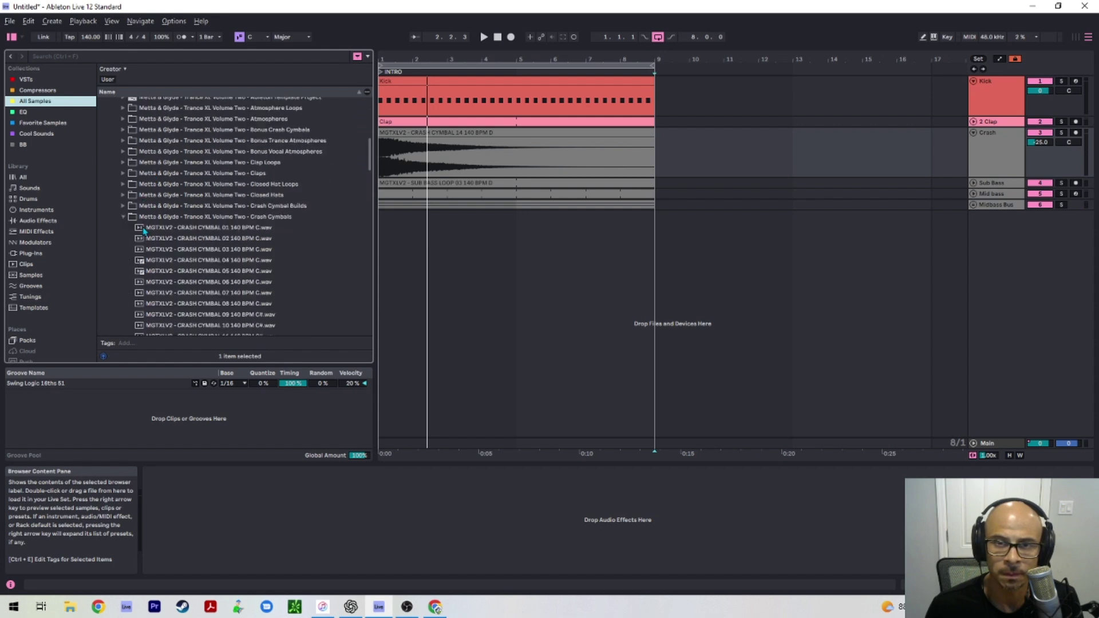
{"action": "left_click", "coordinate": [124, 218]}
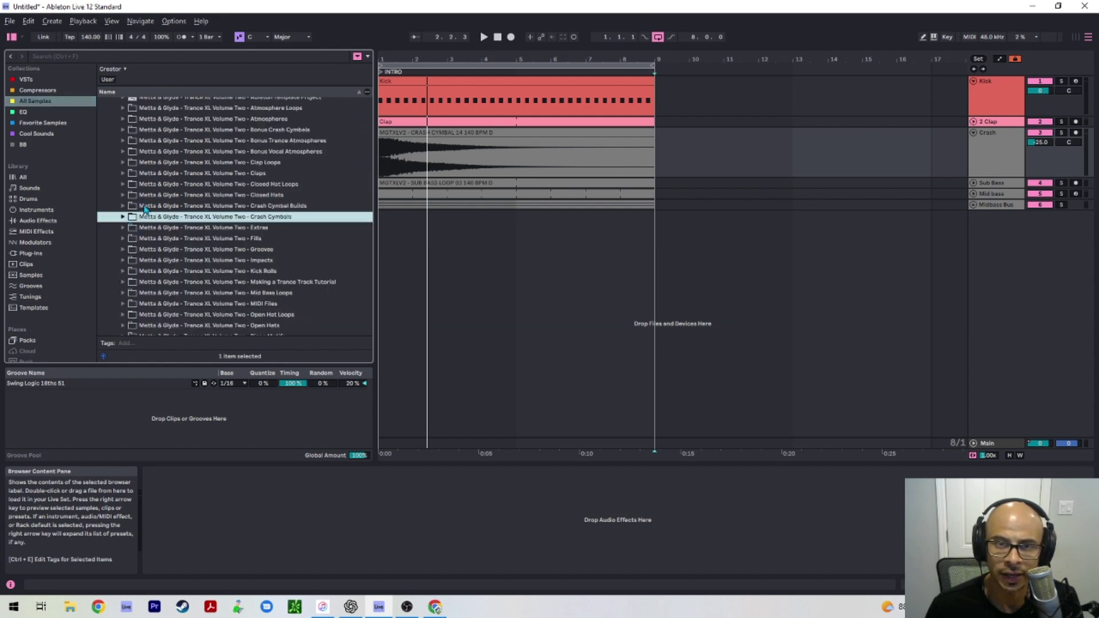
Step: Check the Closed Hats folder, close it and expand the Closed Hat Loops folder instead
{"action": "left_click", "coordinate": [121, 197]}
{"action": "left_click", "coordinate": [122, 195]}
{"action": "left_click", "coordinate": [123, 195]}
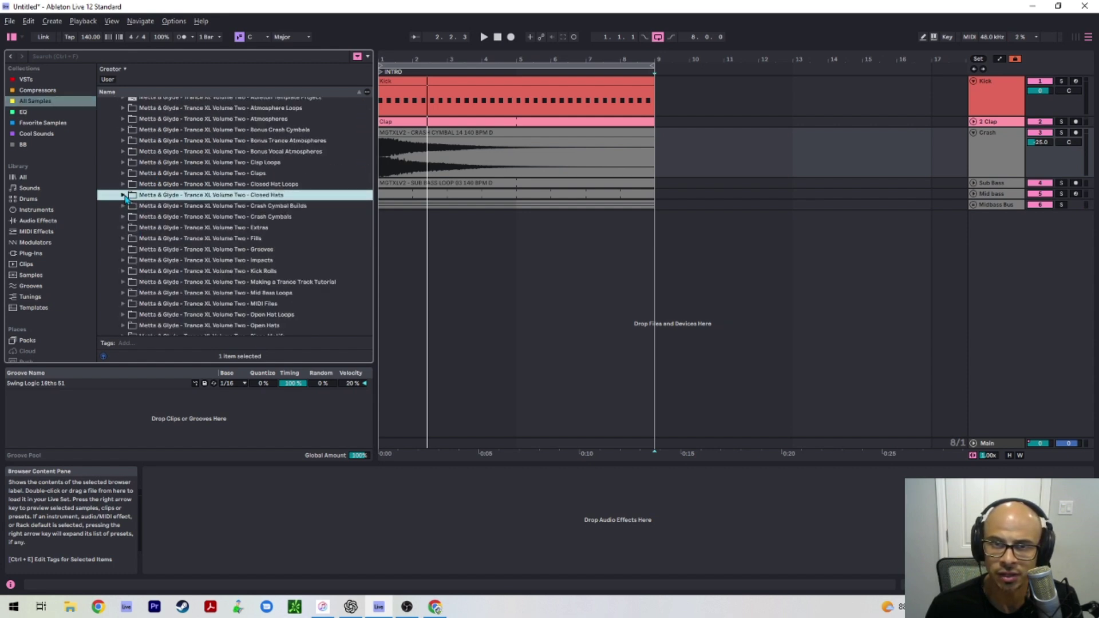
{"action": "left_click", "coordinate": [124, 195]}
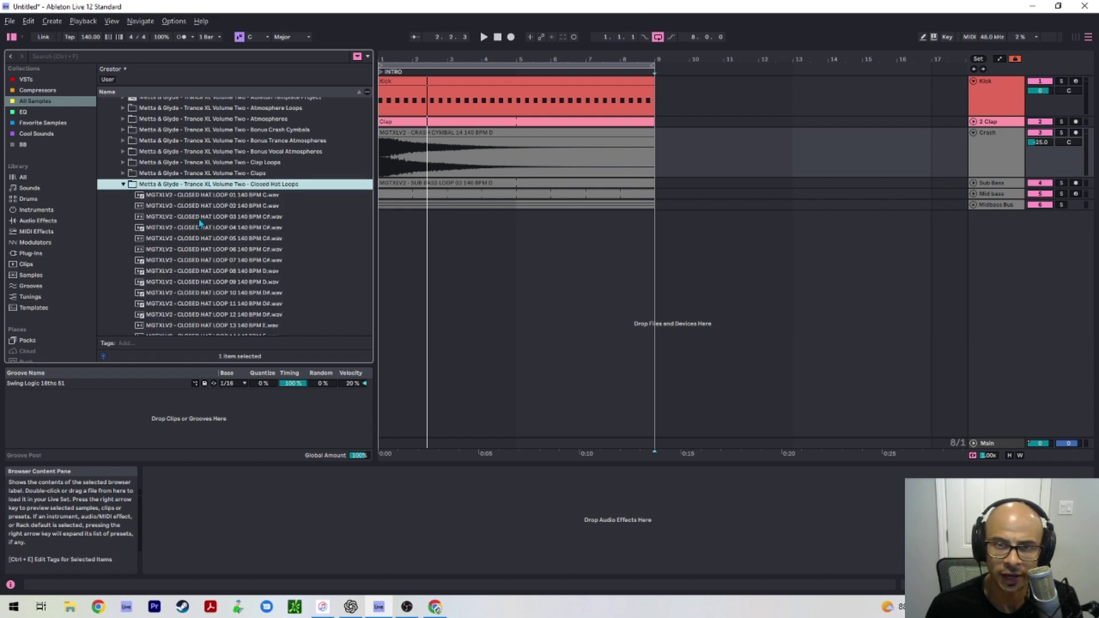
Step: Audition CLOSED HAT LOOP 08 and 09 in D against each other, leaving loop 08 selected
{"action": "scroll", "coordinate": [229, 246], "scroll_direction": "down", "scroll_amount": 5}
{"action": "scroll", "coordinate": [230, 247], "scroll_direction": "up", "scroll_amount": 2}
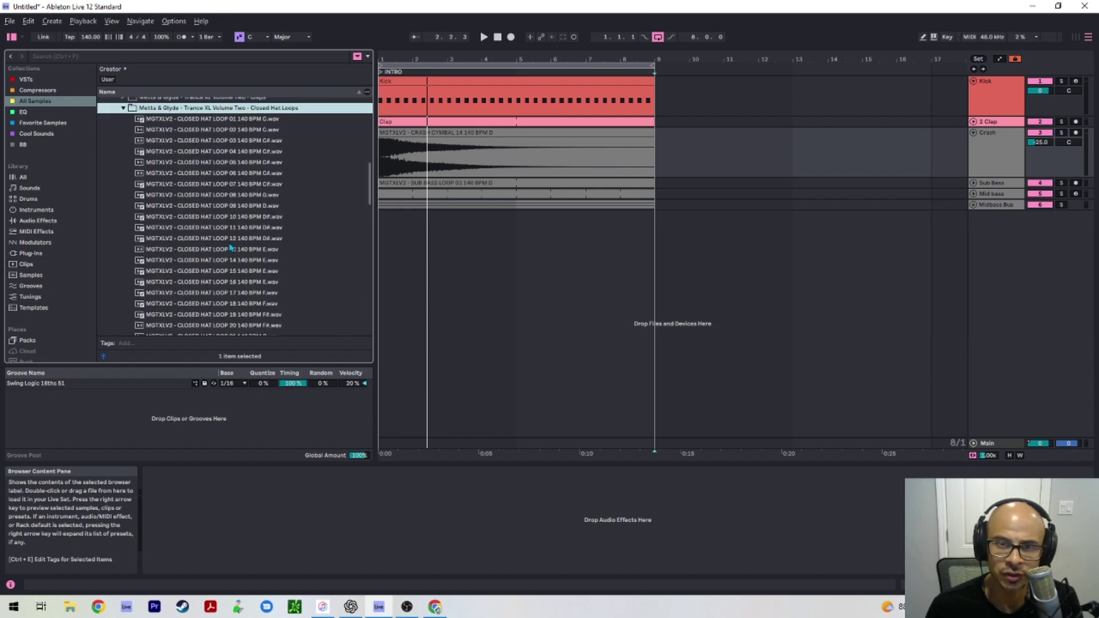
{"action": "left_click", "coordinate": [244, 207]}
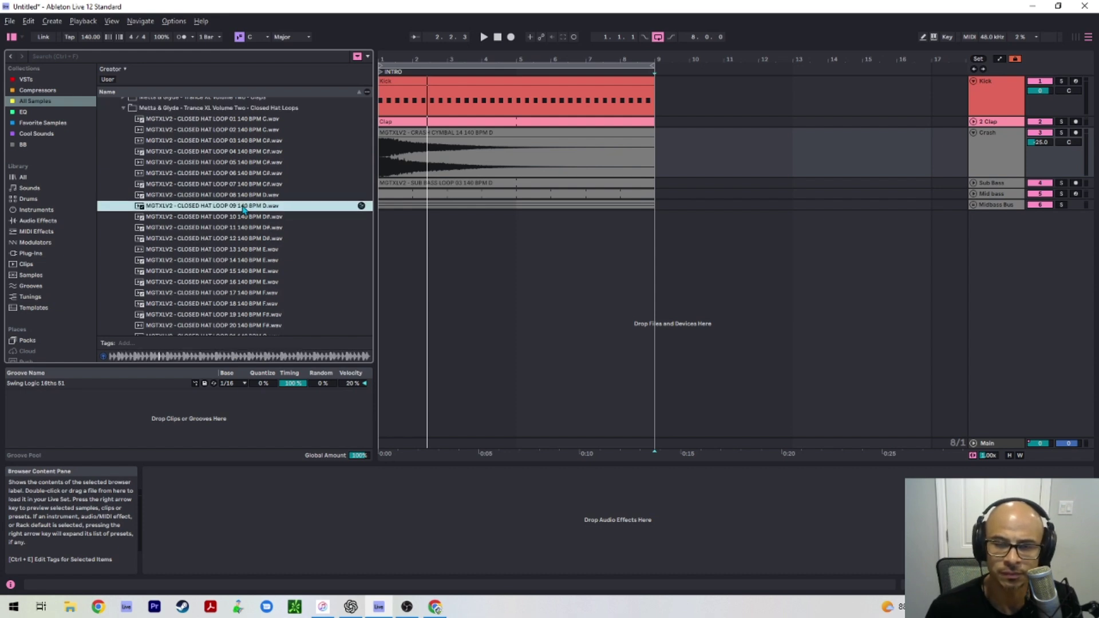
{"action": "key", "text": "Up"}
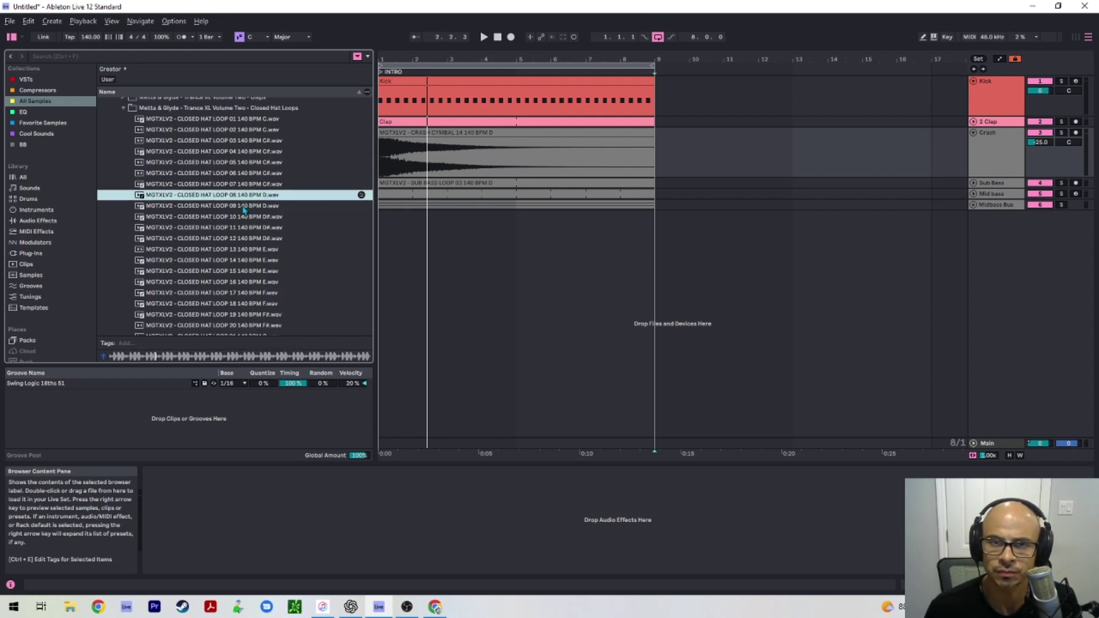
{"action": "key", "text": "Down"}
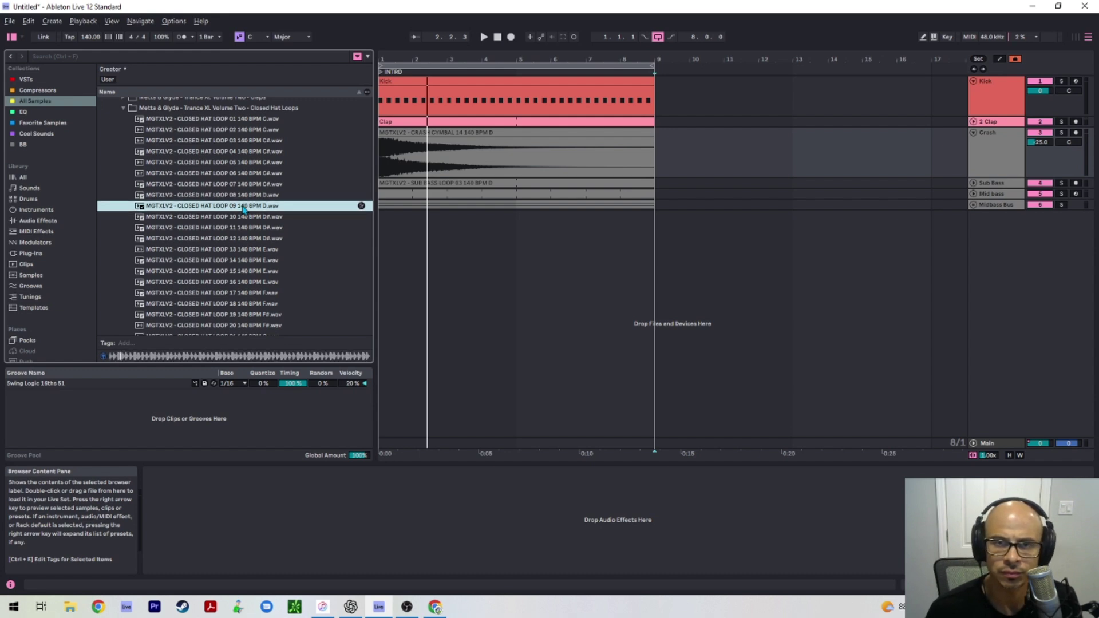
{"action": "key", "text": "Up"}
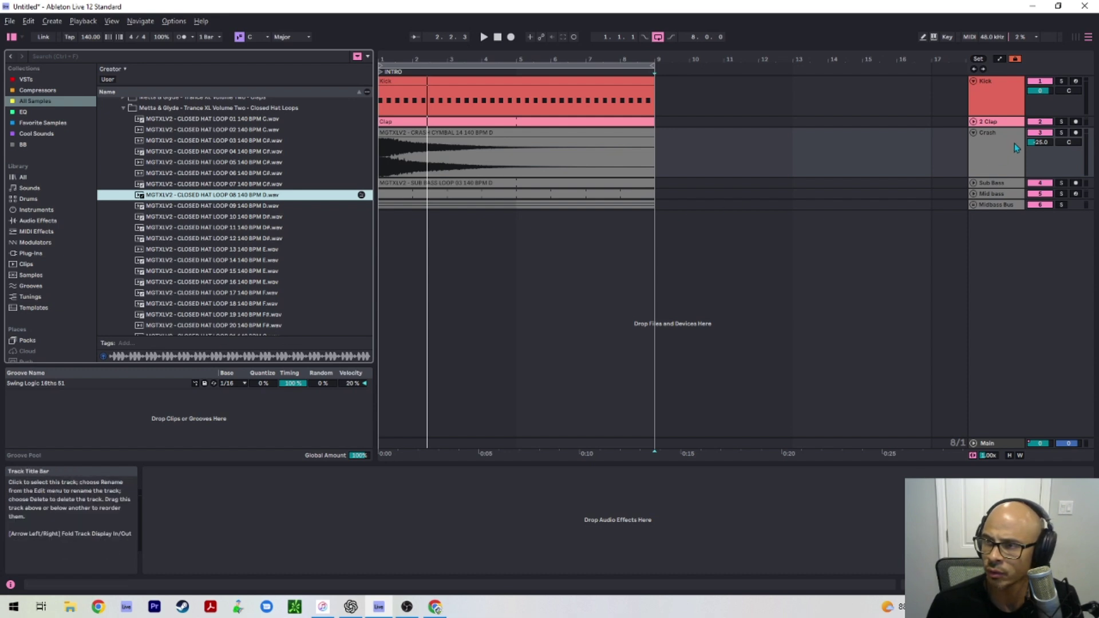
Step: Add CLOSED HAT LOOP 08 140 BPM D on a new track below Clap and set its volume to -22.0 dB during playback
{"action": "left_click", "coordinate": [987, 124]}
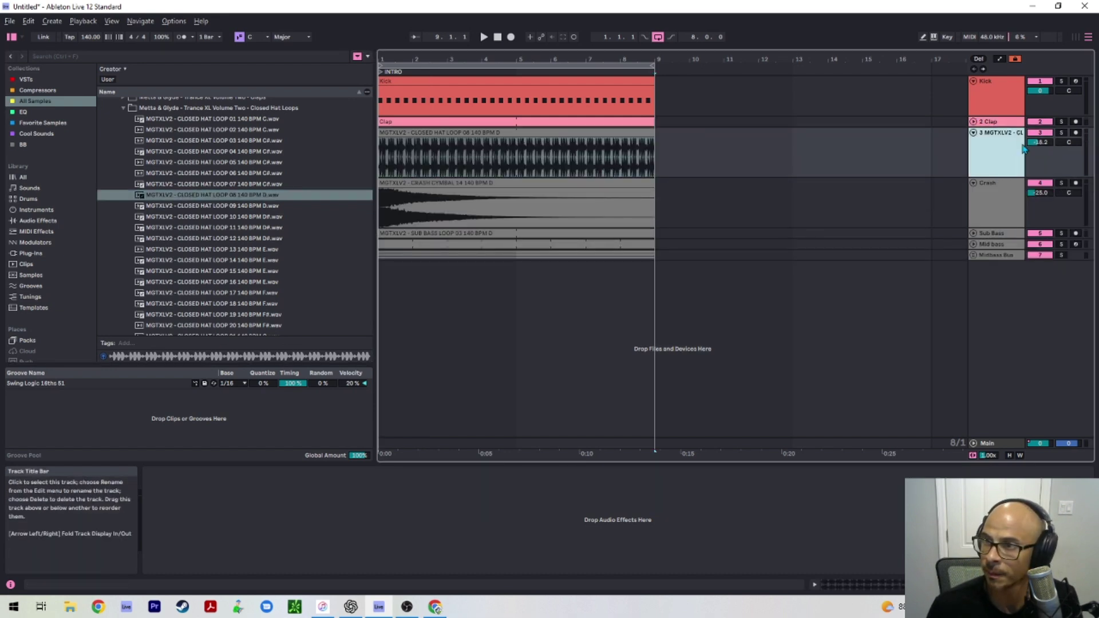
{"action": "left_click_drag", "start_coordinate": [1040, 142], "coordinate": [1039, 189]}
{"action": "key", "text": "space"}
{"action": "mouse_move", "coordinate": [1042, 146]}
{"action": "left_mouse_down"}
{"action": "mouse_move", "coordinate": [1041, 127]}
{"action": "mouse_move", "coordinate": [1040, 147]}
{"action": "left_mouse_up"}
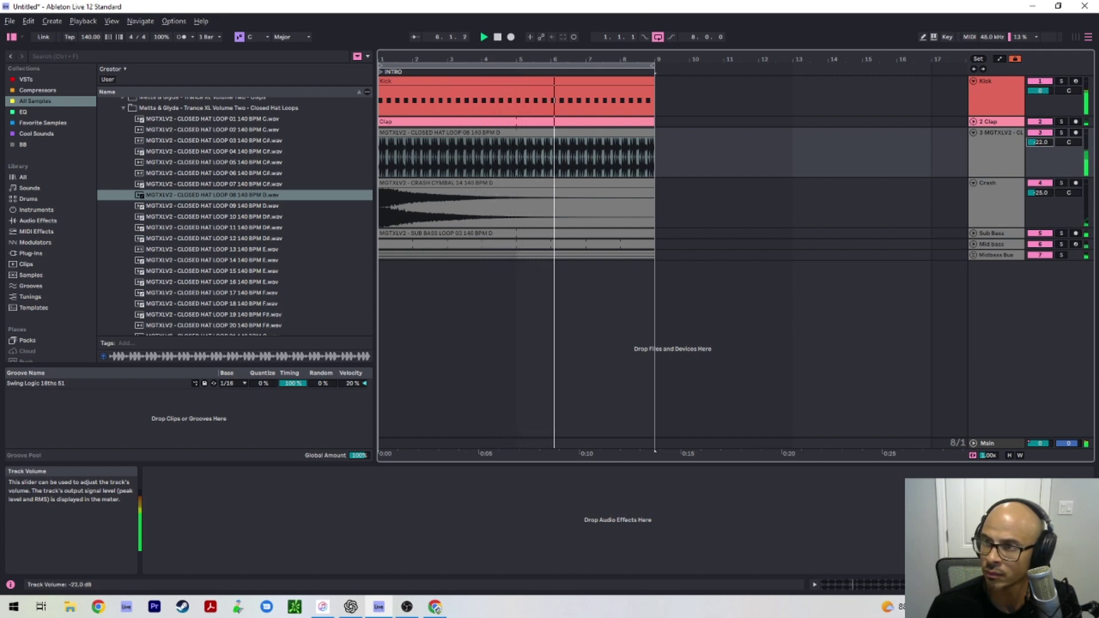
Step: Load Kickstart 2 from the VSTs collection onto the closed hat loop track and move its window fully into view
{"action": "left_click", "coordinate": [1011, 146]}
{"action": "scroll", "coordinate": [317, 170], "scroll_direction": "up", "scroll_amount": 6}
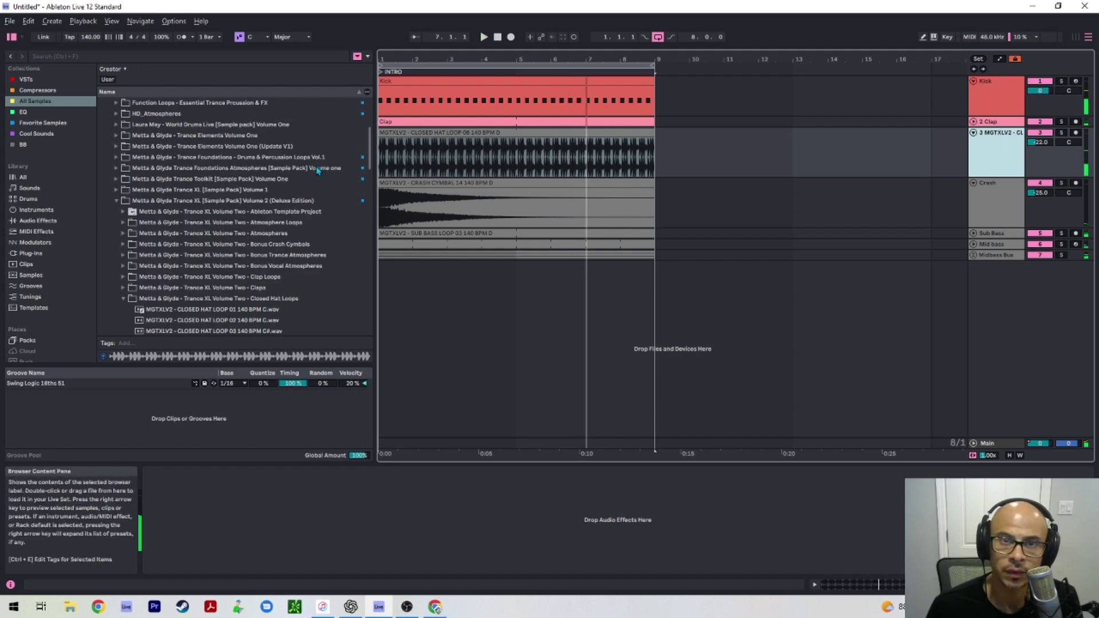
{"action": "scroll", "coordinate": [318, 170], "scroll_direction": "up", "scroll_amount": 5}
{"action": "left_click", "coordinate": [25, 79]}
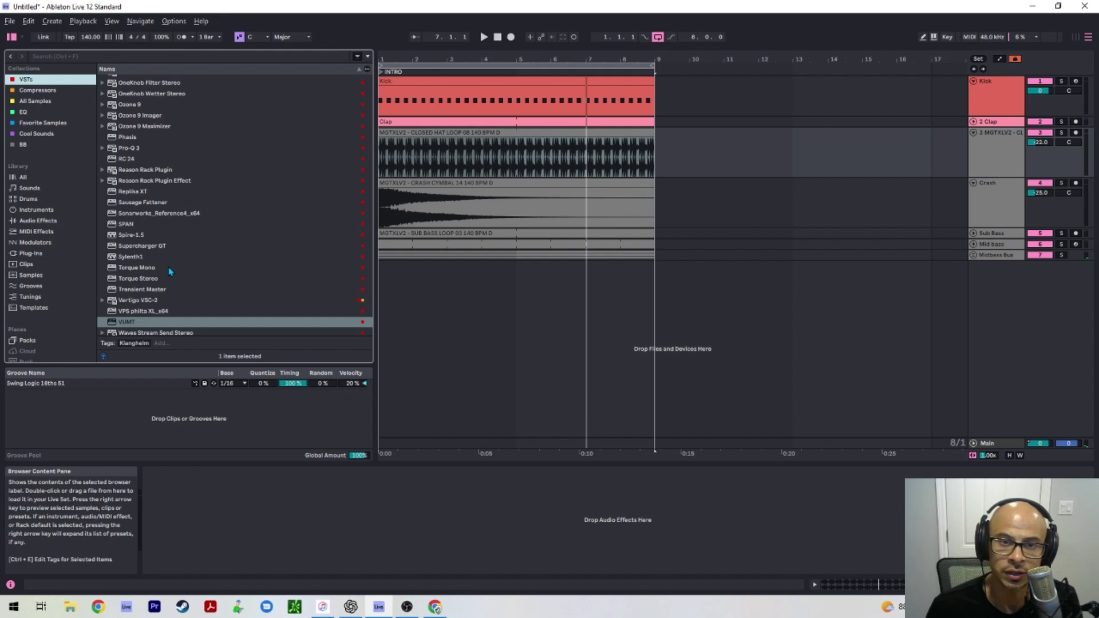
{"action": "scroll", "coordinate": [170, 271], "scroll_direction": "up", "scroll_amount": 8}
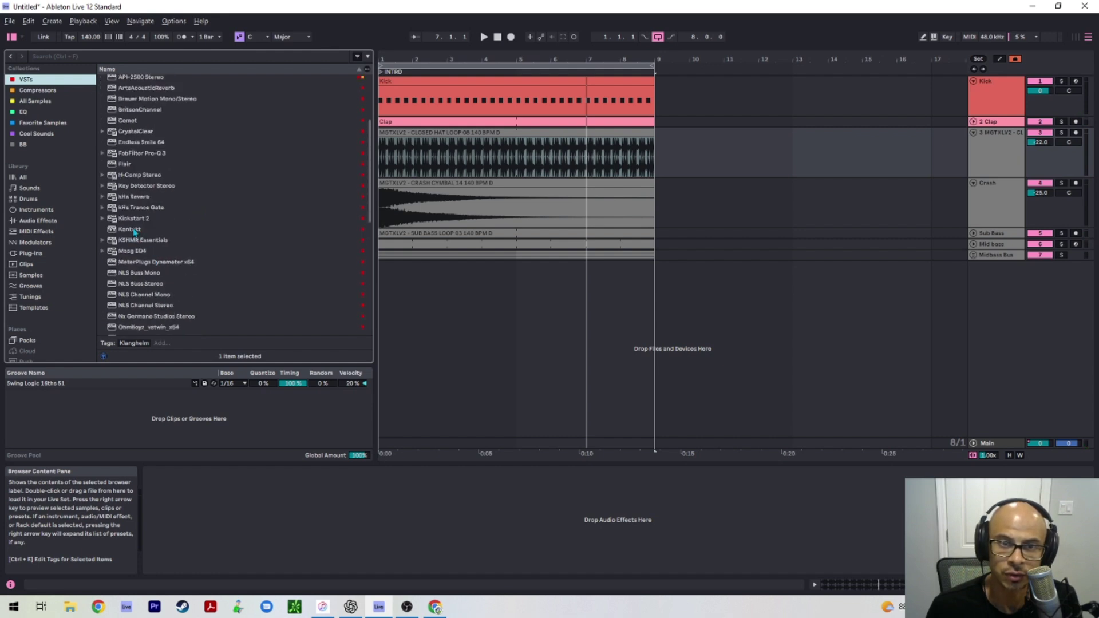
{"action": "left_click", "coordinate": [130, 221]}
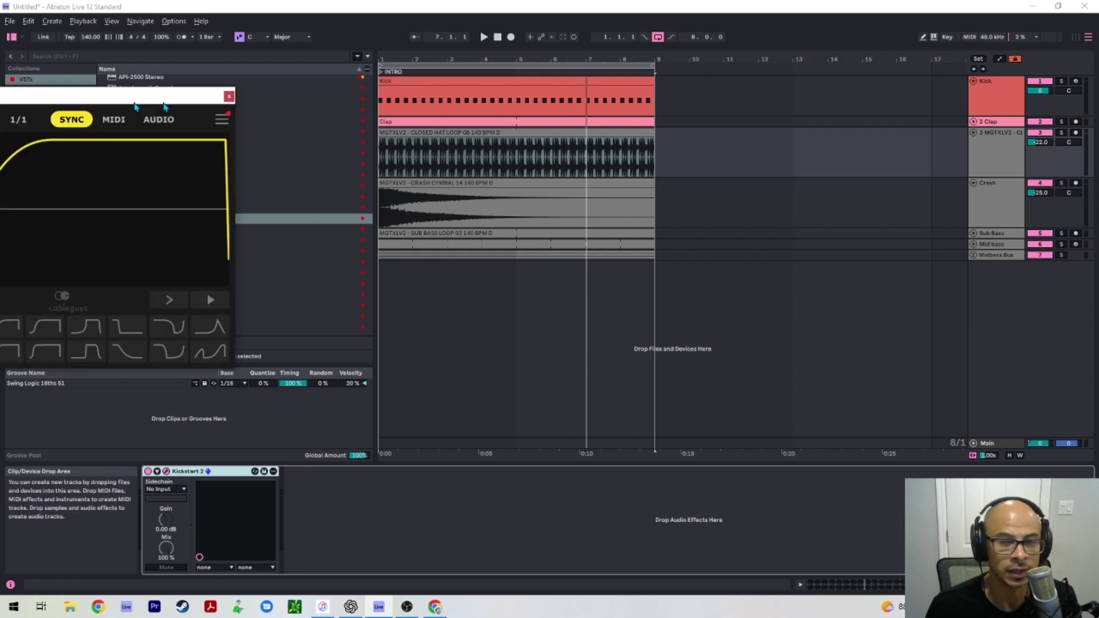
{"action": "left_click_drag", "start_coordinate": [136, 99], "coordinate": [575, 265]}
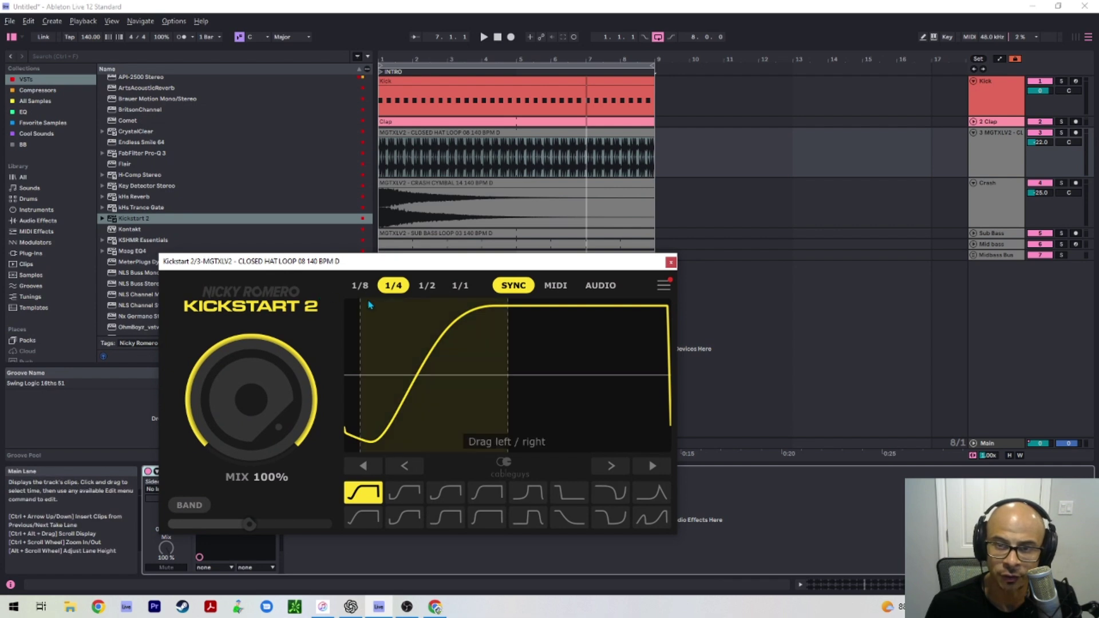
Step: Shift the Kickstart 2 ducking curve on the hat loop during playback, and switch to the second curve shape in the lower row
{"action": "key", "text": "space"}
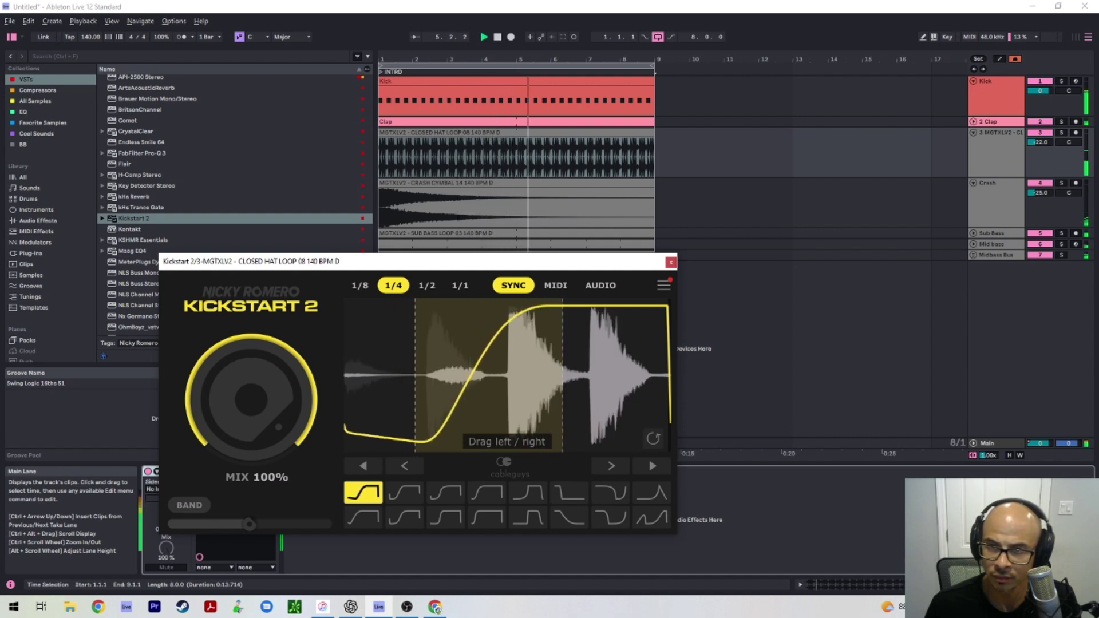
{"action": "key", "text": "space"}
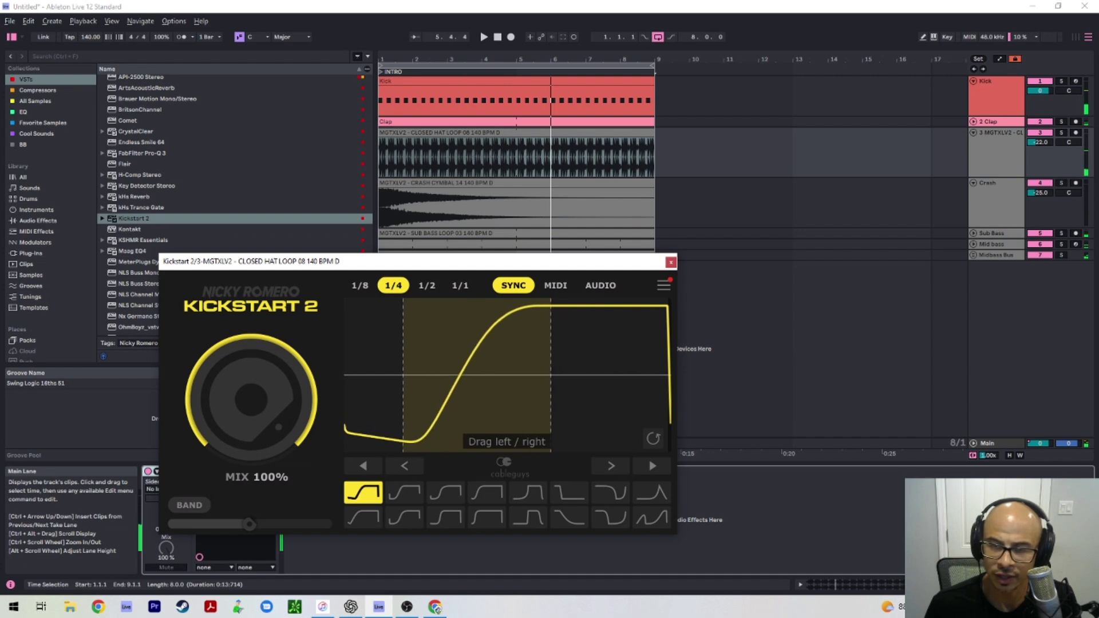
{"action": "key", "text": "space"}
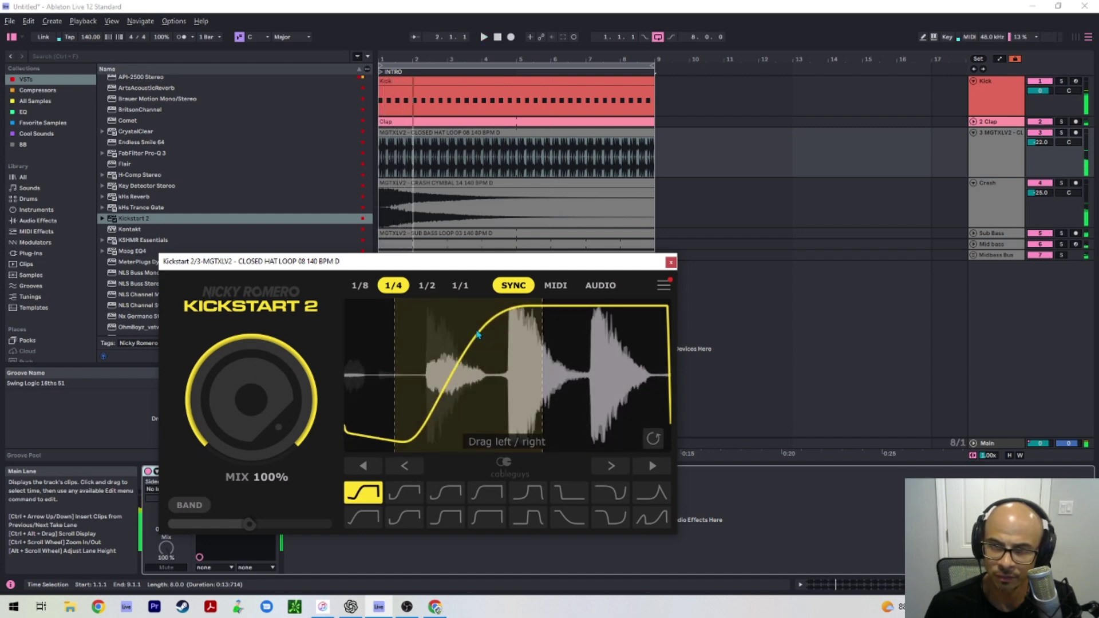
{"action": "key", "text": "space"}
{"action": "key", "text": "space"}
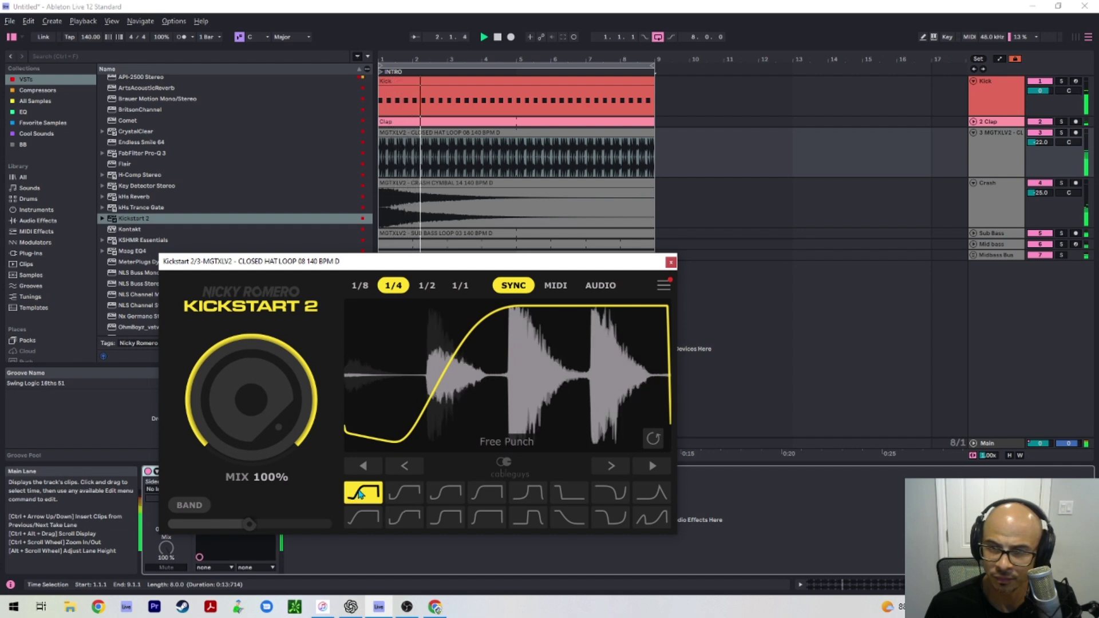
{"action": "left_click", "coordinate": [404, 517]}
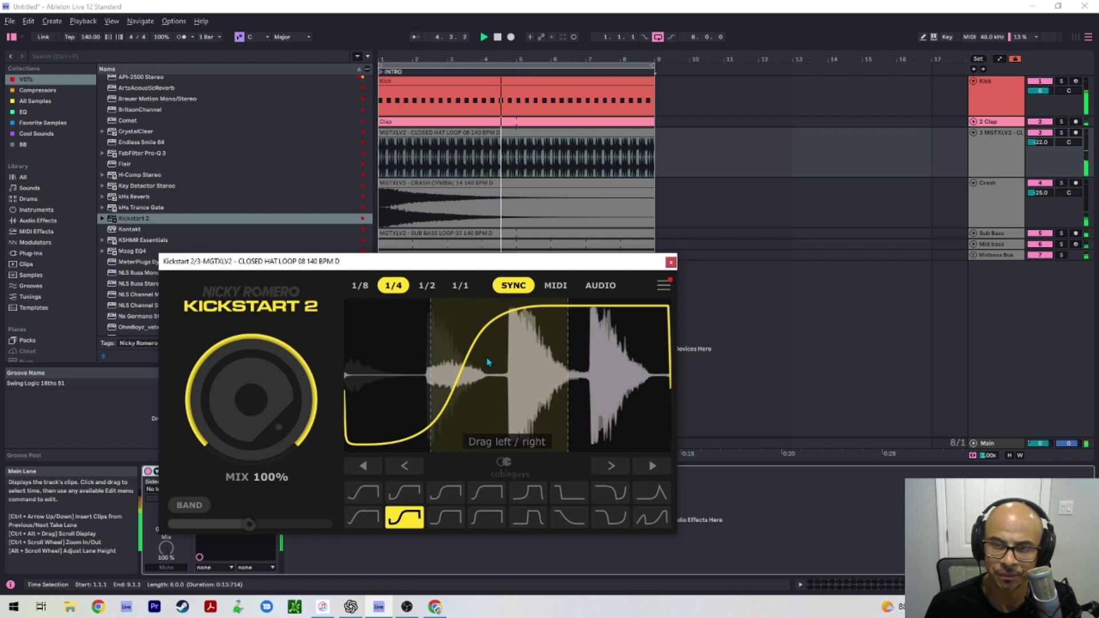
{"action": "key", "text": "space"}
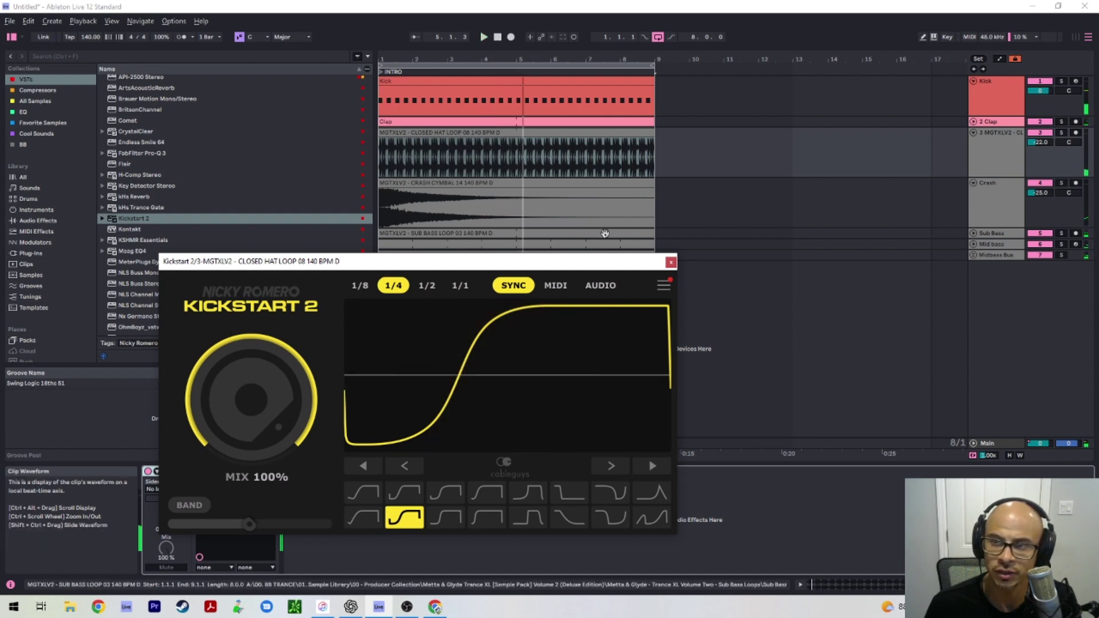
Step: Close the Kickstart 2 window, play the arrangement and rename the closed hat loop track as Hat 1
{"action": "left_click", "coordinate": [671, 264]}
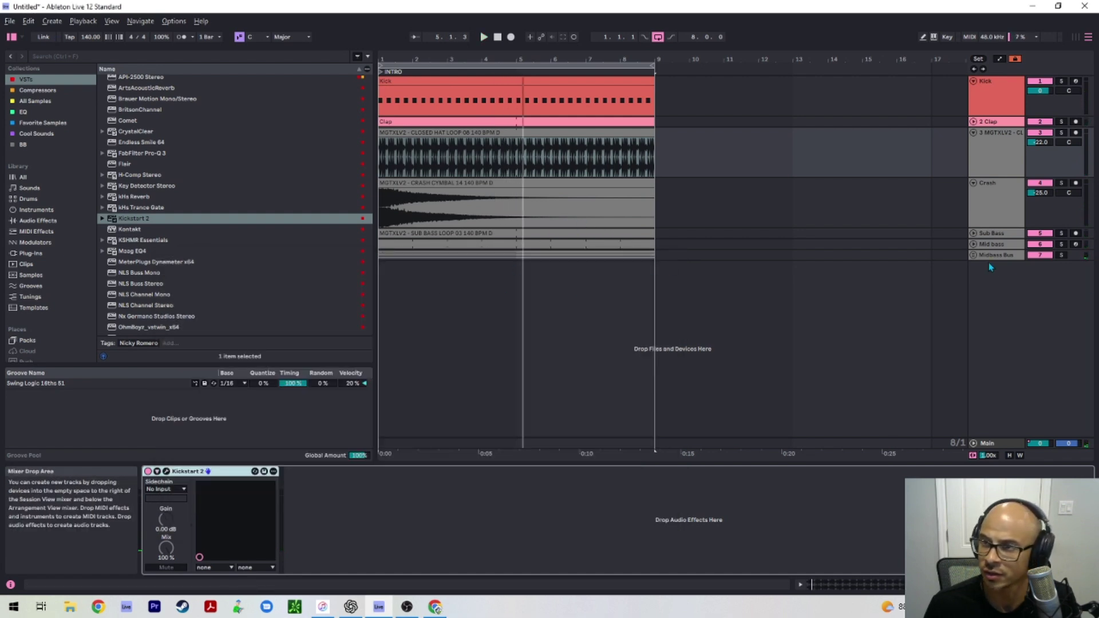
{"action": "key", "text": "space"}
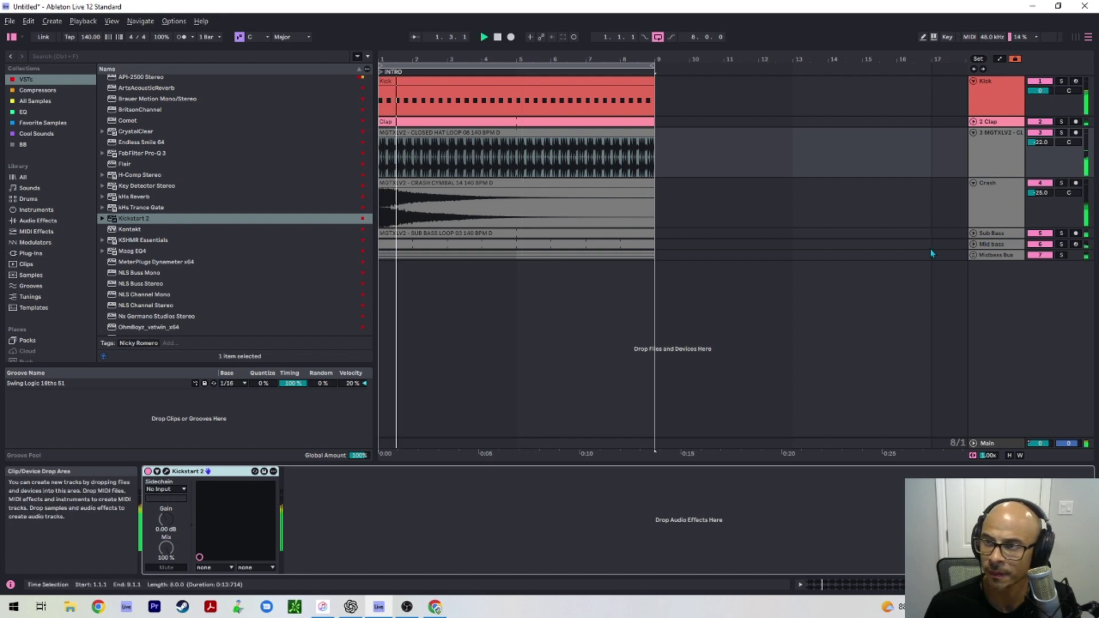
{"action": "left_click", "coordinate": [104, 384]}
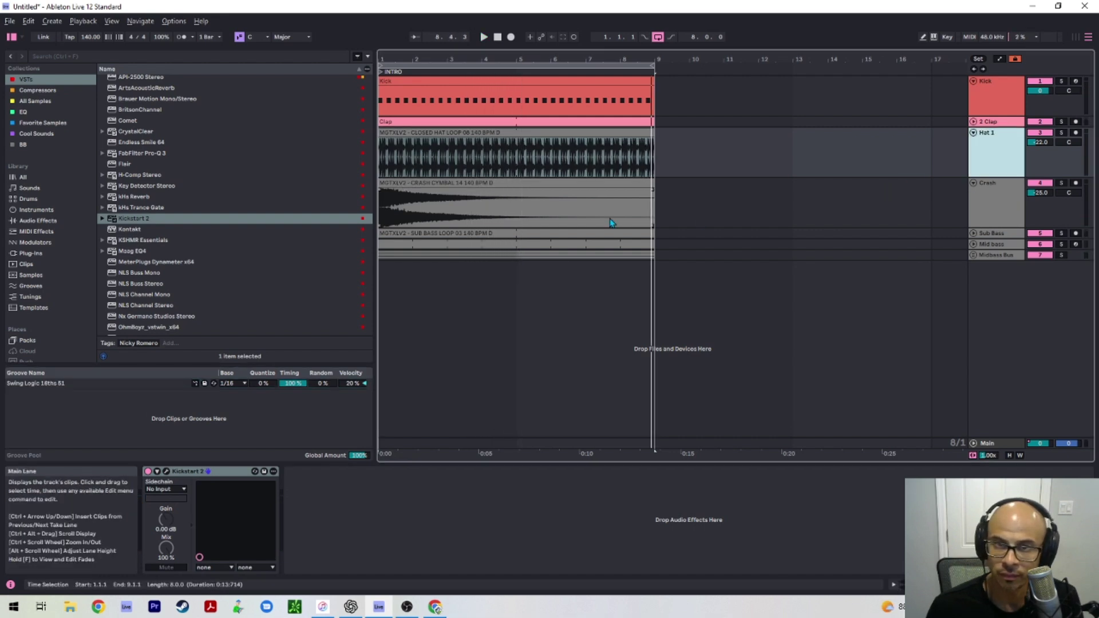
{"action": "left_click", "coordinate": [610, 223]}
{"action": "key", "text": "h"}
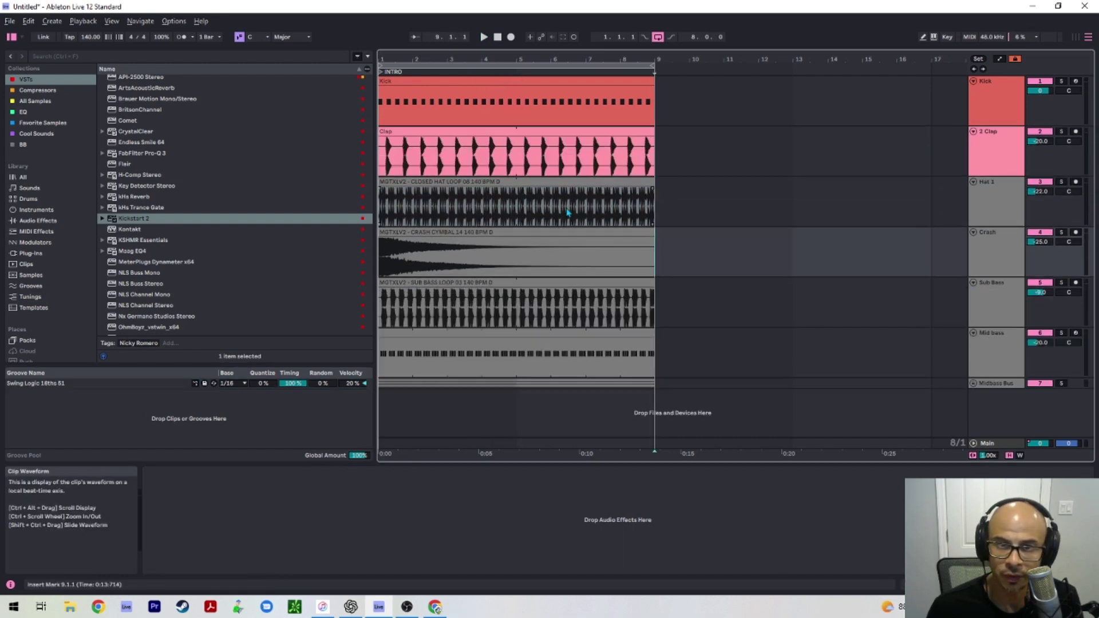
{"action": "key", "text": "h"}
{"action": "key", "text": "h"}
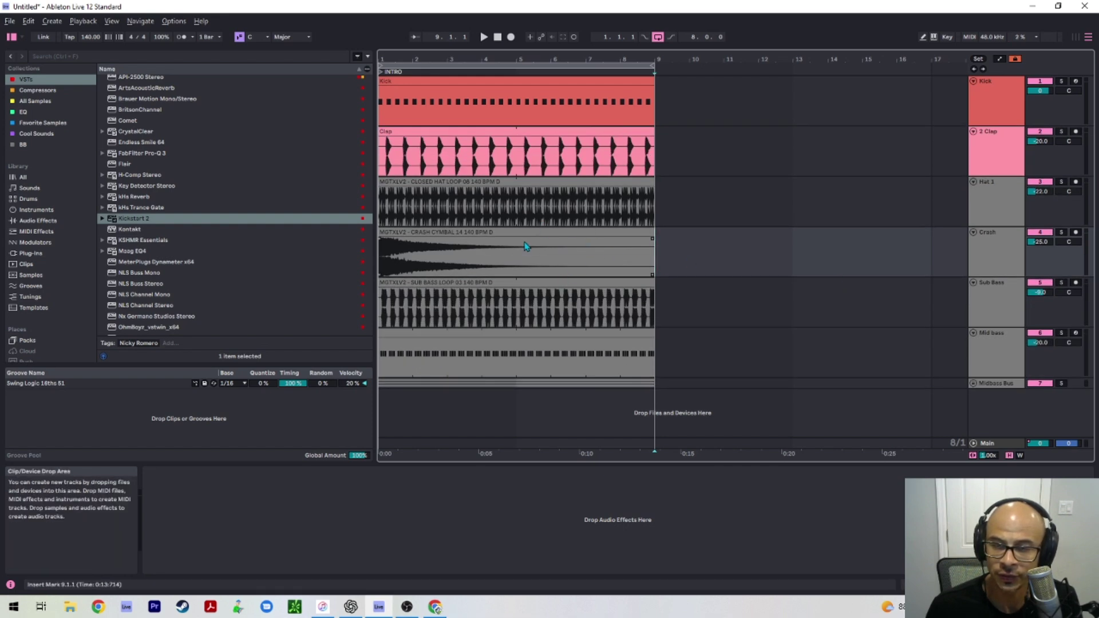
{"action": "key", "text": "h"}
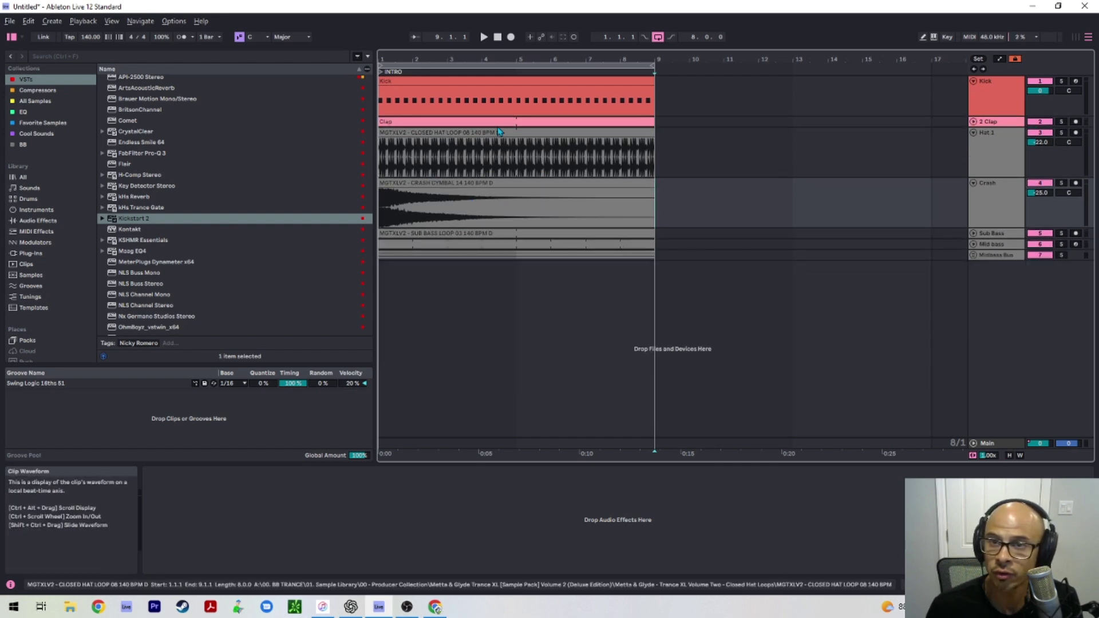
{"action": "scroll", "coordinate": [483, 113], "scroll_direction": "down", "scroll_amount": 3}
{"action": "scroll", "coordinate": [496, 86], "scroll_direction": "up", "scroll_amount": 3}
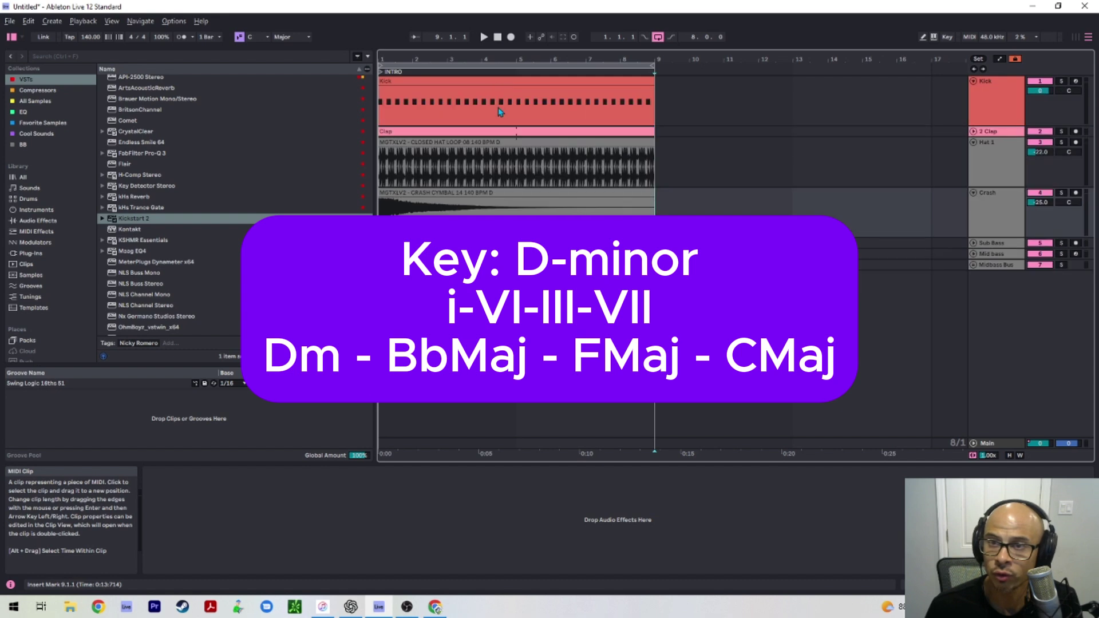
{"action": "scroll", "coordinate": [617, 128], "scroll_direction": "right", "scroll_amount": 2}
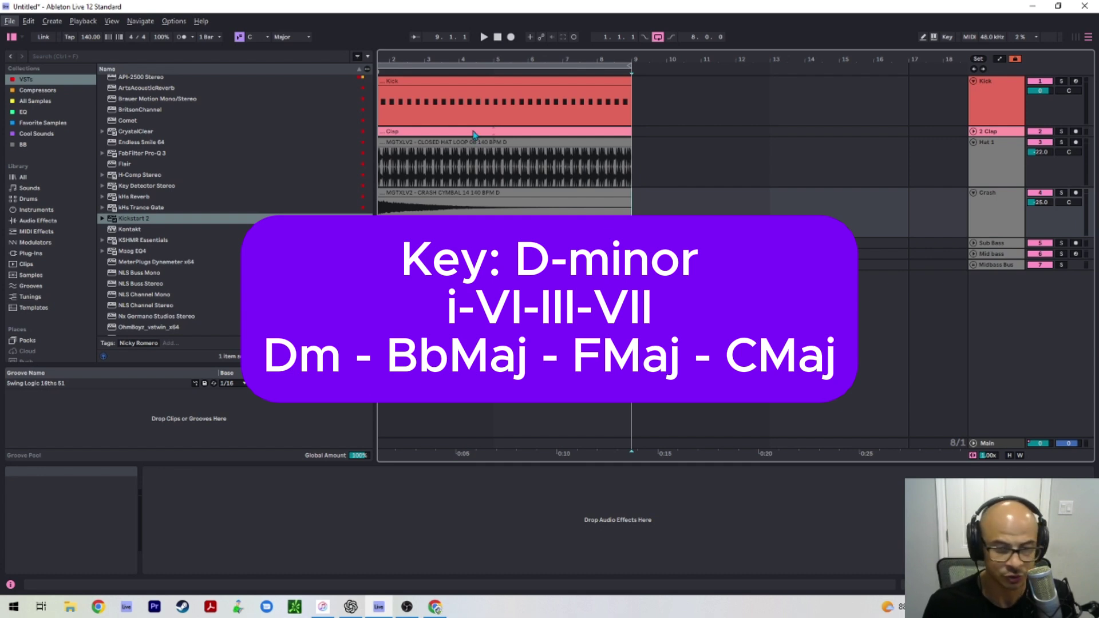
{"action": "key", "text": "alt+Tab"}
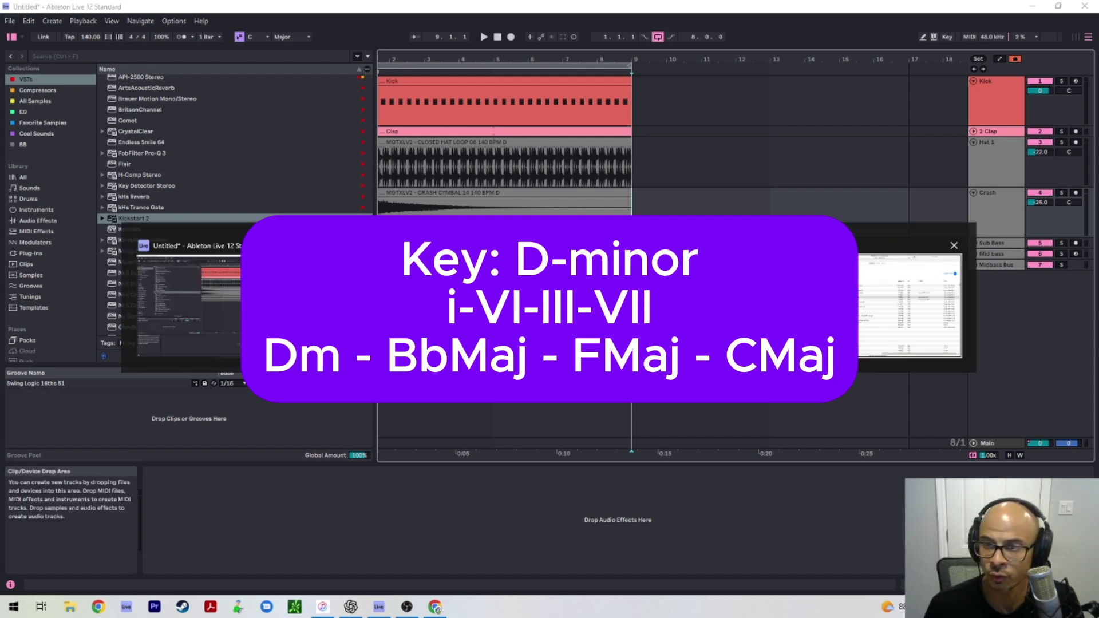
{"action": "left_click", "coordinate": [863, 297]}
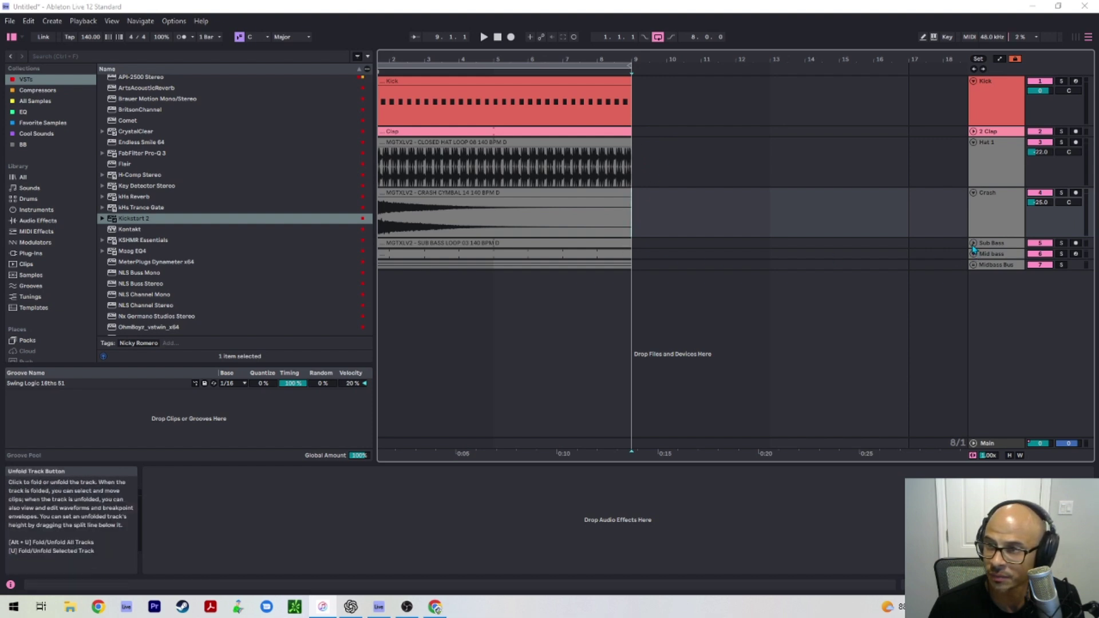
Step: Unfold the Midbass Bus group and duplicate the Midbass clip on the Midbass 1 track so the copy starts at bar 9
{"action": "left_click", "coordinate": [975, 265]}
{"action": "double_click", "coordinate": [667, 318]}
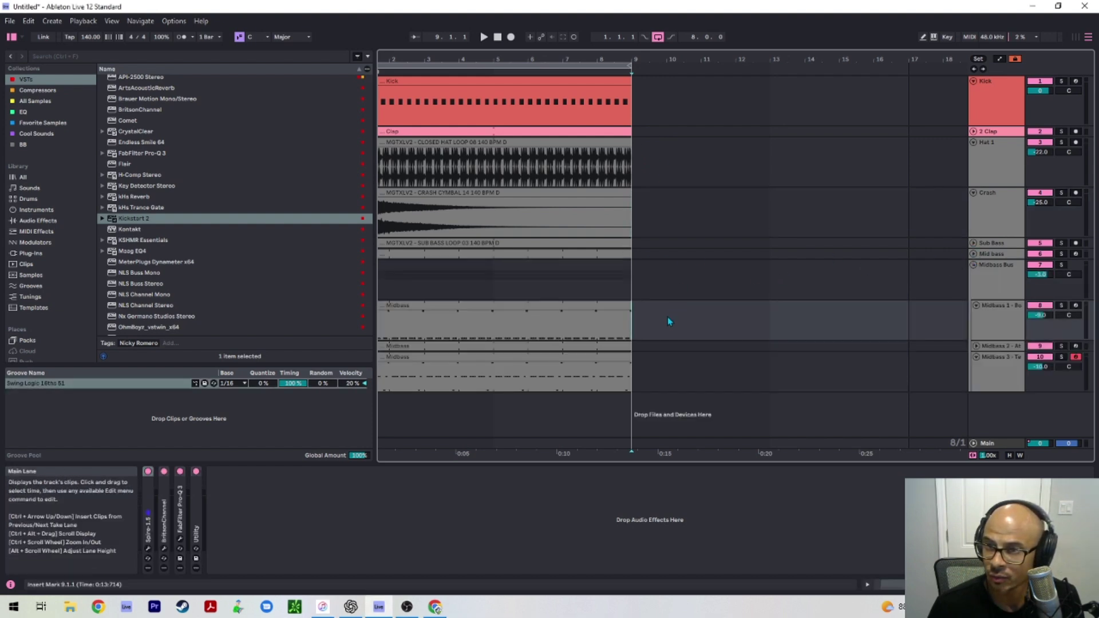
{"action": "double_click", "coordinate": [665, 306]}
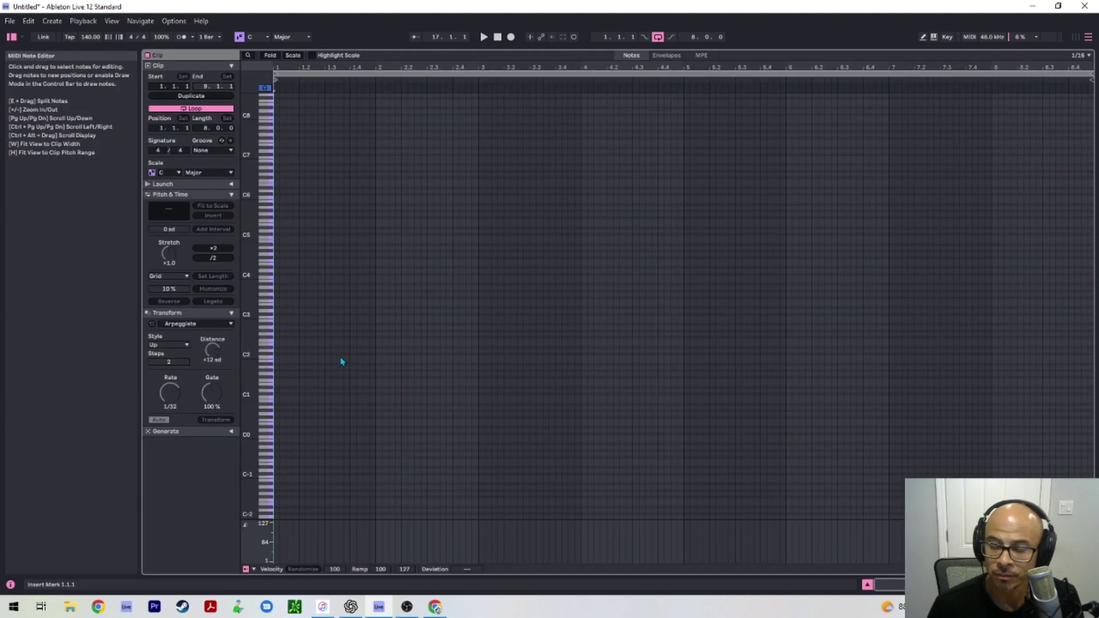
{"action": "key", "text": "shift+Tab"}
{"action": "left_click", "coordinate": [566, 305]}
{"action": "key", "text": "ctrl+z"}
{"action": "key", "text": "ctrl+d"}
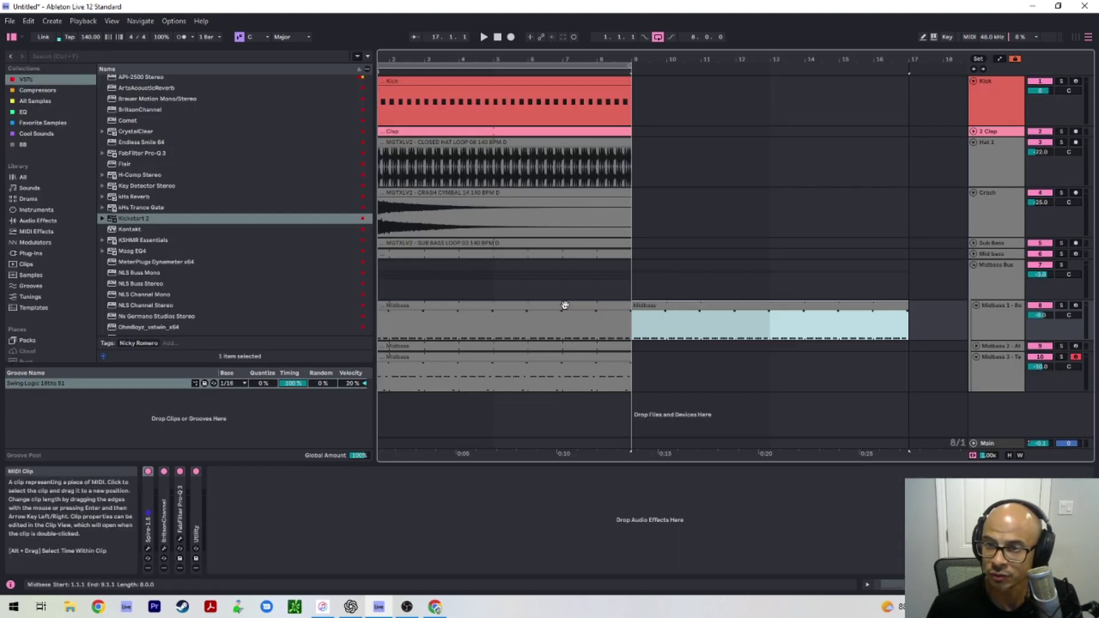
Step: Open the copied Midbass clip and duplicate its loop twice to reach a length of four bars
{"action": "double_click", "coordinate": [671, 308]}
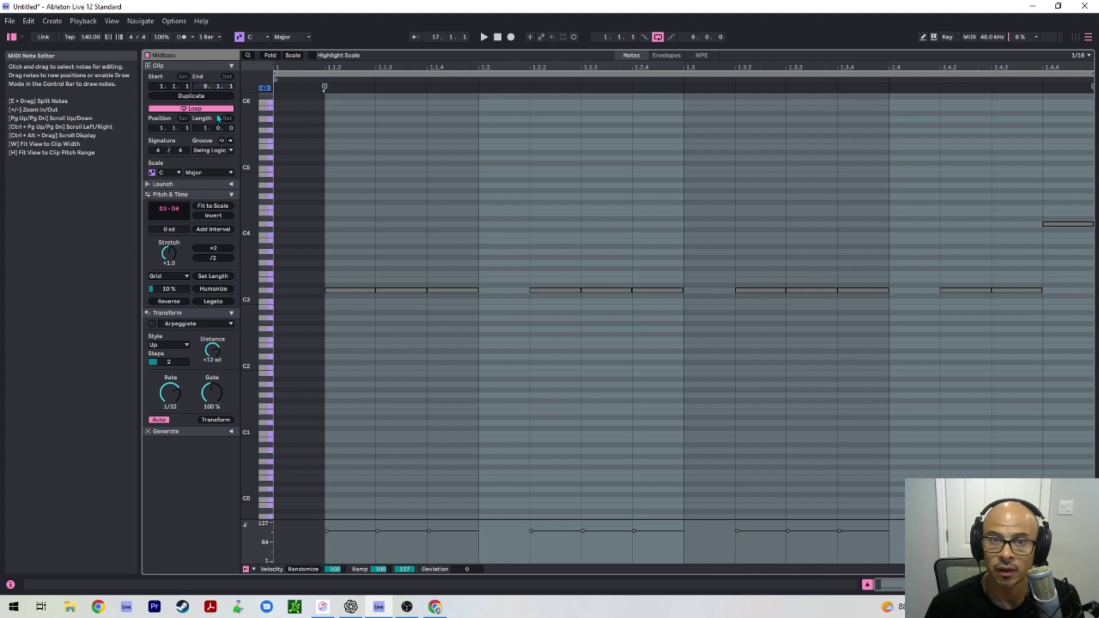
{"action": "left_click", "coordinate": [212, 97]}
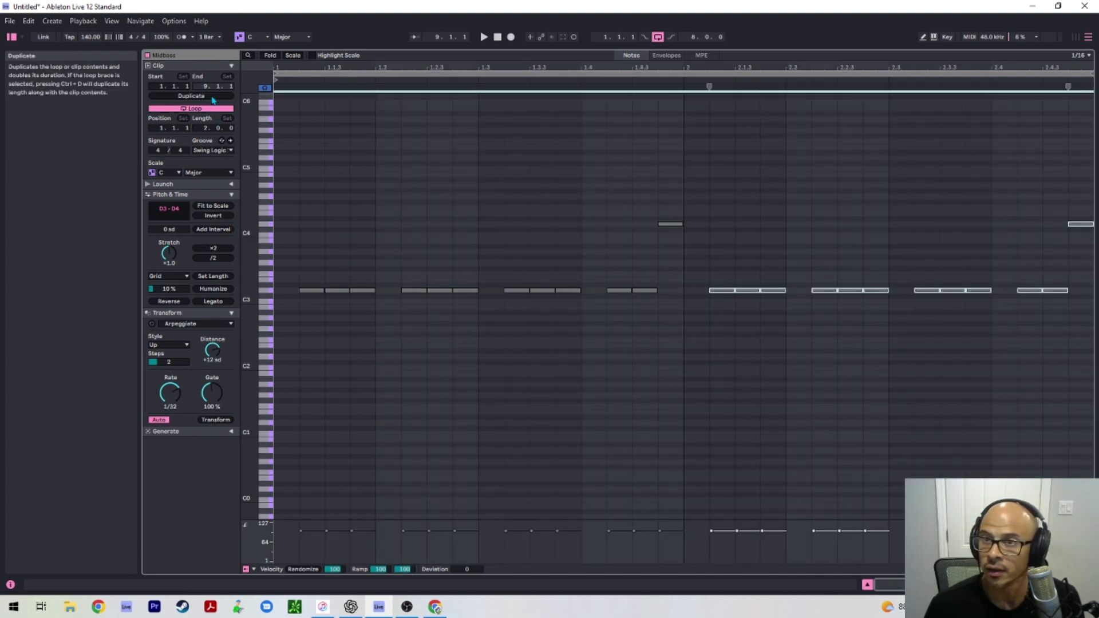
{"action": "left_click", "coordinate": [212, 98]}
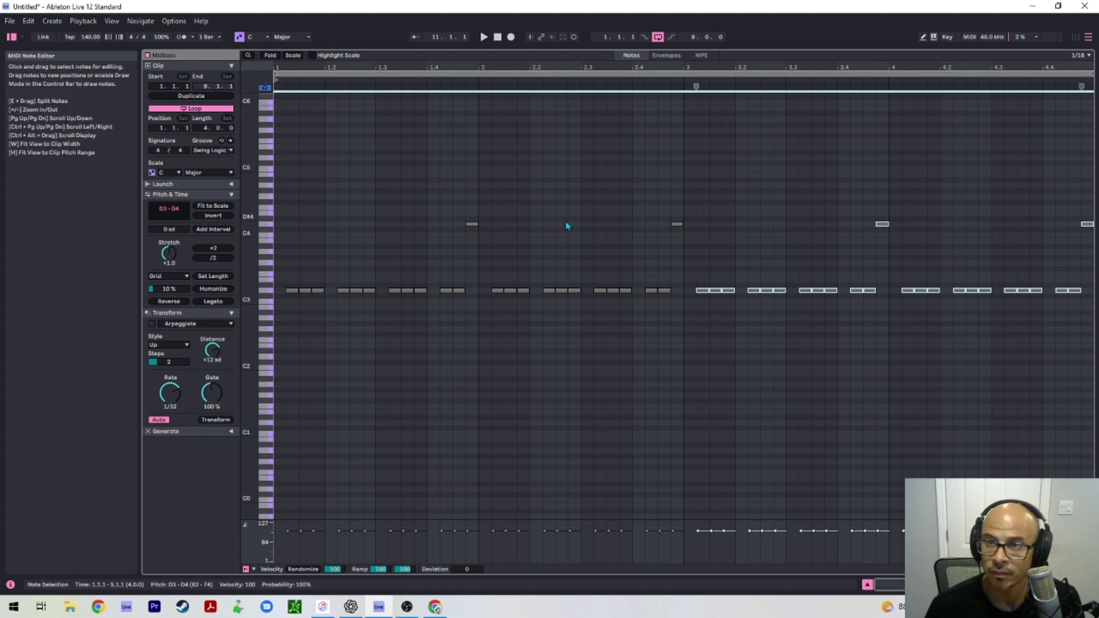
Step: Listen to the first bar of the copied Midbass clip
{"action": "left_click_drag", "start_coordinate": [305, 213], "coordinate": [474, 325]}
{"action": "left_click", "coordinate": [335, 242]}
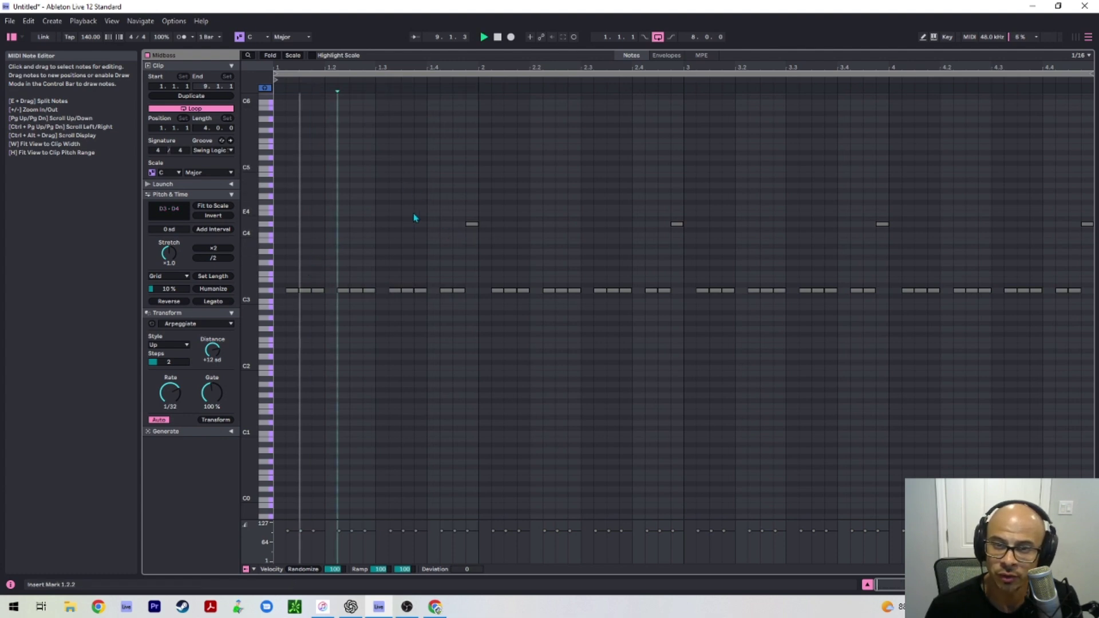
{"action": "left_click", "coordinate": [506, 214]}
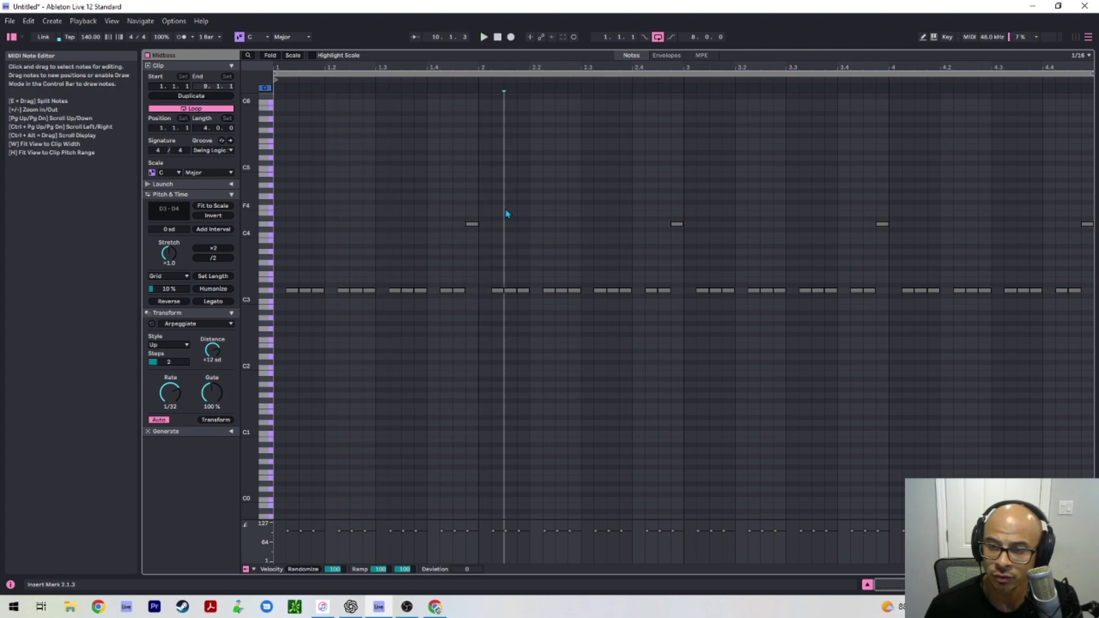
Step: Transpose all notes in the clip's second bar up eight semitones to A#3 and A#4, and play back the result
{"action": "left_click_drag", "start_coordinate": [506, 214], "coordinate": [678, 294]}
{"action": "key", "text": "alt+Tab"}
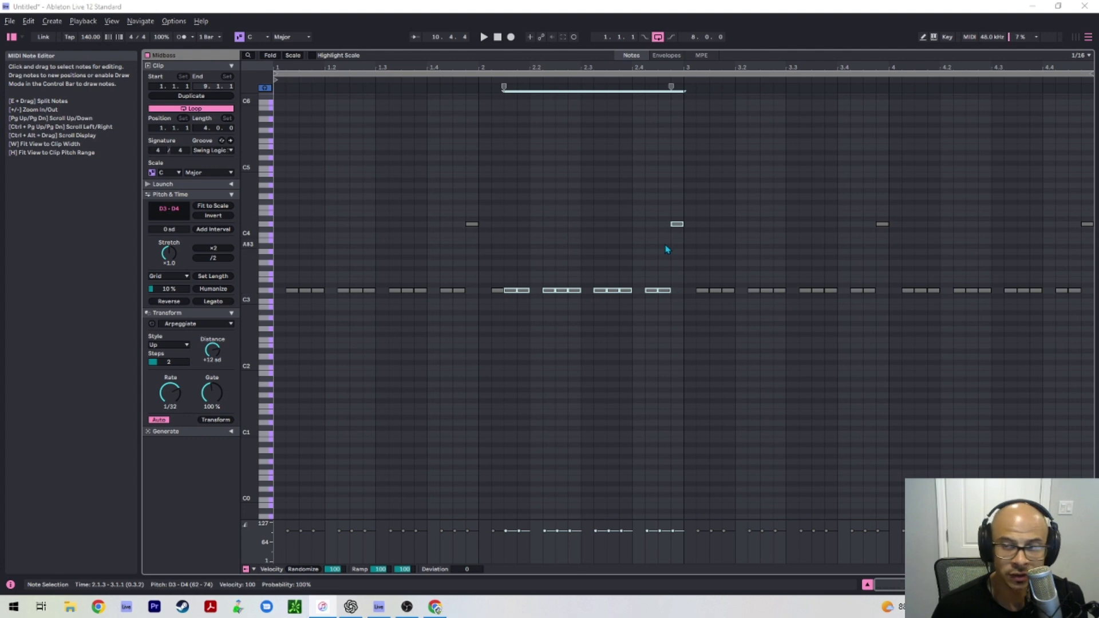
{"action": "left_click_drag", "start_coordinate": [496, 206], "coordinate": [677, 318]}
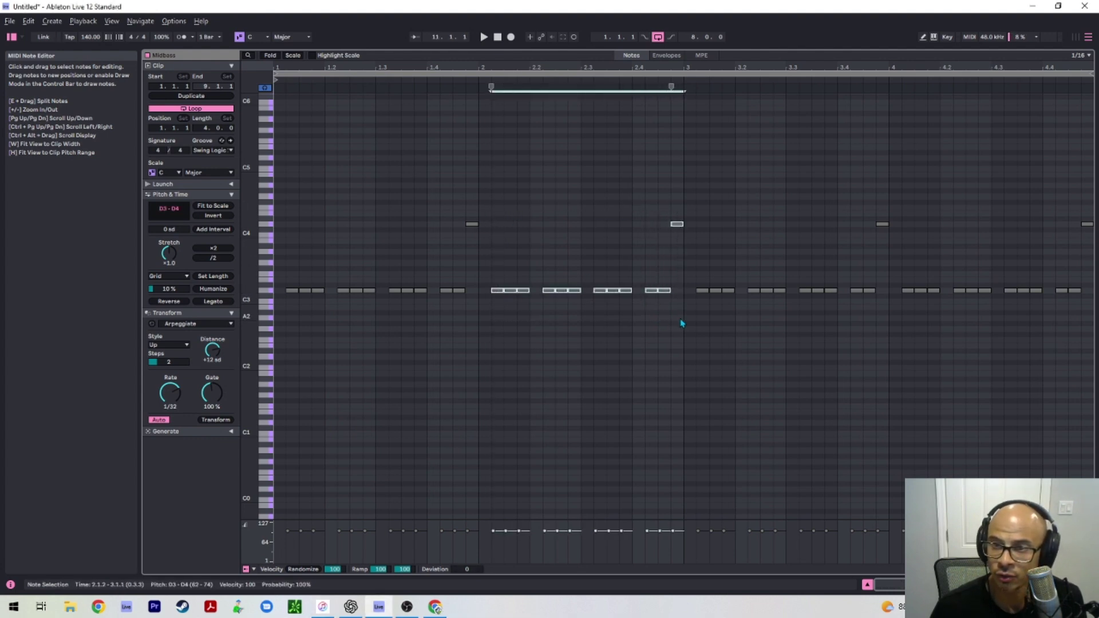
{"action": "key", "text": "Up"}
{"action": "key", "text": "Up"}
{"action": "key", "text": "Up"}
{"action": "key", "text": "Up"}
{"action": "key", "text": "Up"}
{"action": "key", "text": "Up"}
{"action": "key", "text": "Up"}
{"action": "key", "text": "Up"}
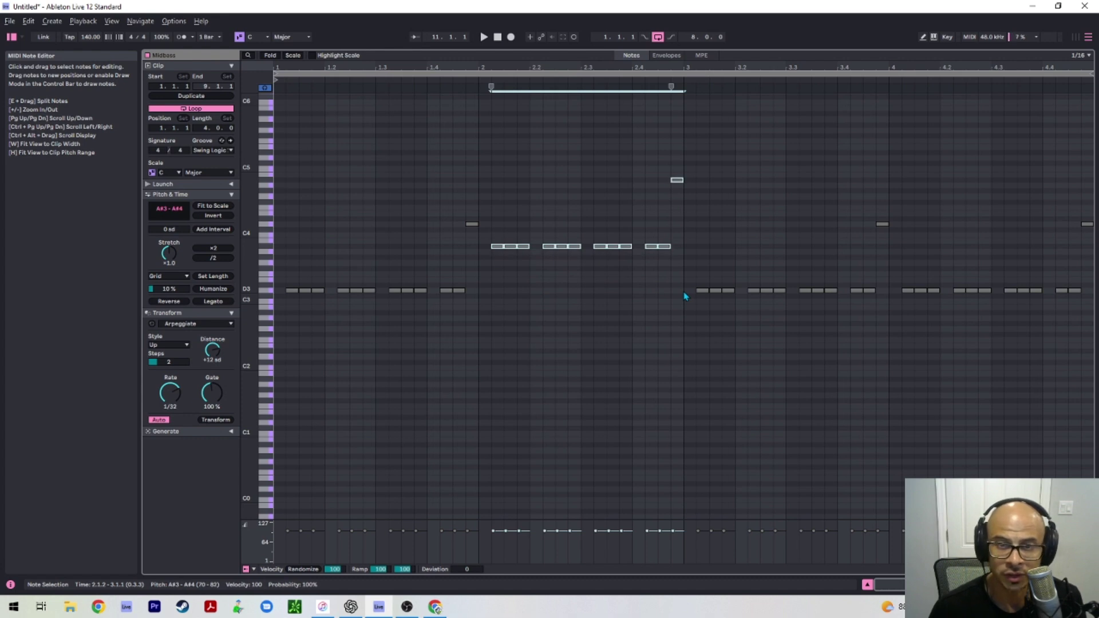
{"action": "key", "text": "space"}
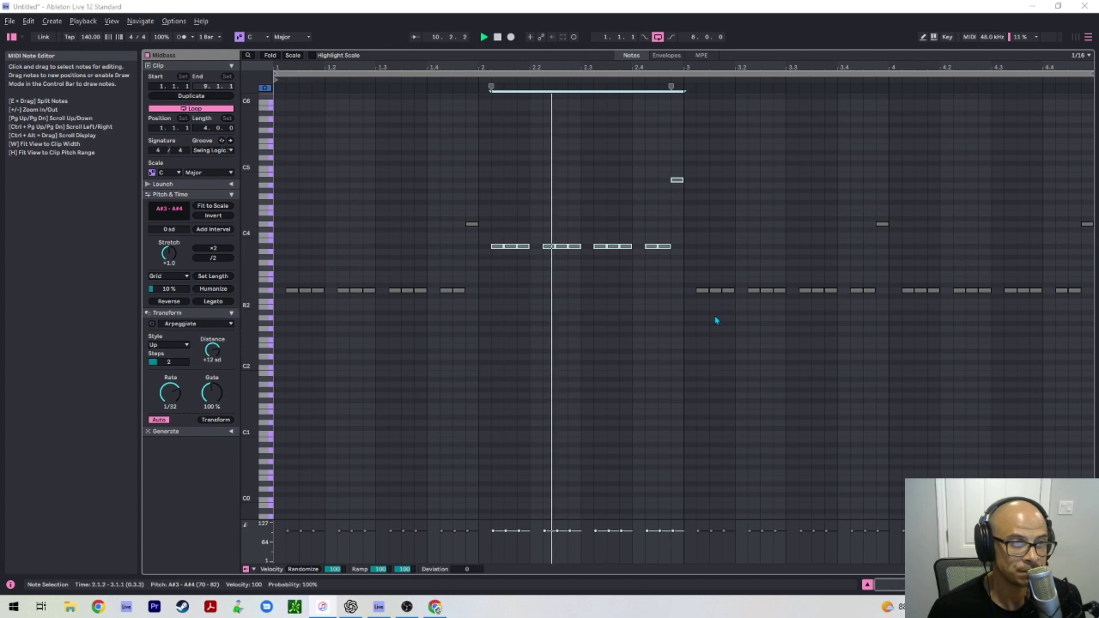
{"action": "left_click", "coordinate": [604, 304]}
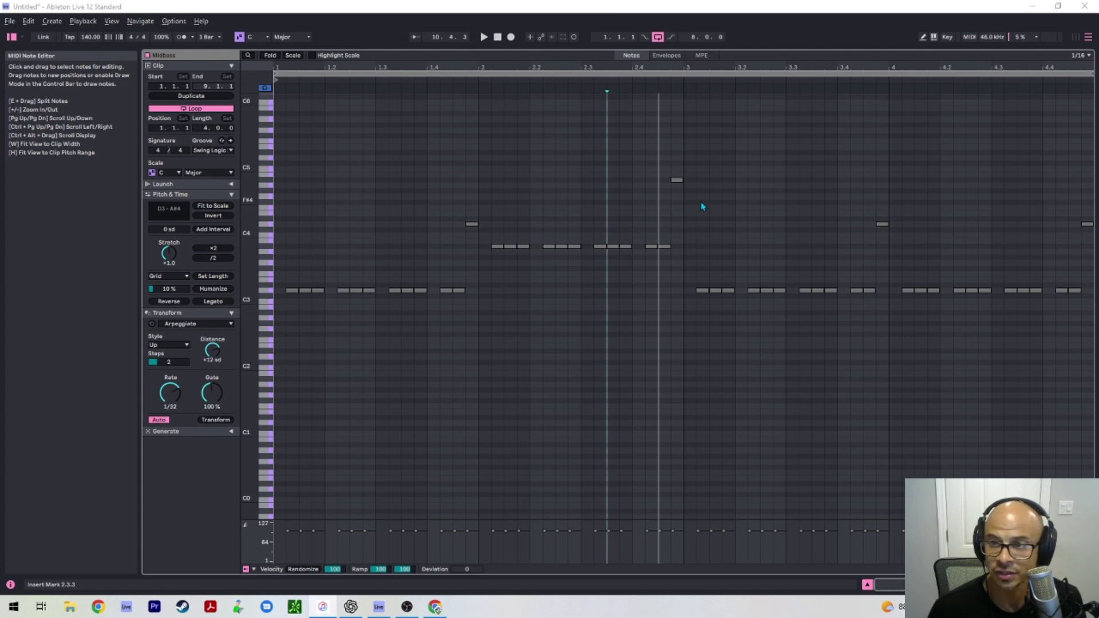
Step: Transpose all notes in the clip's third bar up three semitones to F3 and F4
{"action": "left_click_drag", "start_coordinate": [699, 201], "coordinate": [887, 330]}
{"action": "key", "text": "Up"}
{"action": "key", "text": "Up"}
{"action": "key", "text": "Up"}
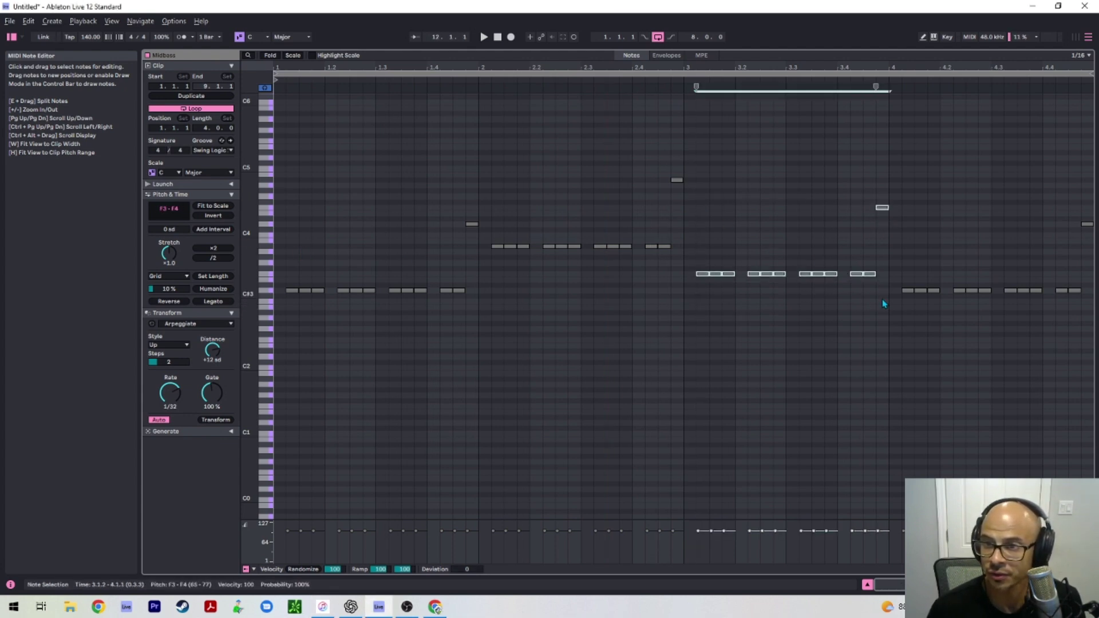
Step: Transpose all notes in the clip's fourth bar down two semitones to C3 and C4 during playback
{"action": "key", "text": "space"}
{"action": "left_click_drag", "start_coordinate": [902, 204], "coordinate": [1095, 293]}
{"action": "key", "text": "Down"}
{"action": "key", "text": "Down"}
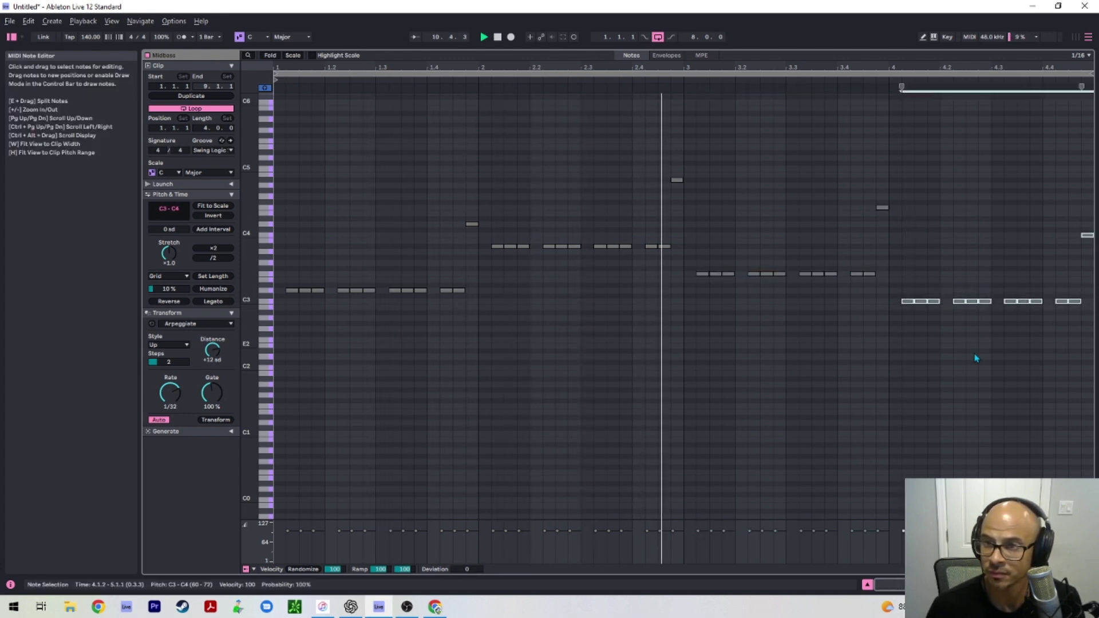
{"action": "left_click", "coordinate": [984, 382]}
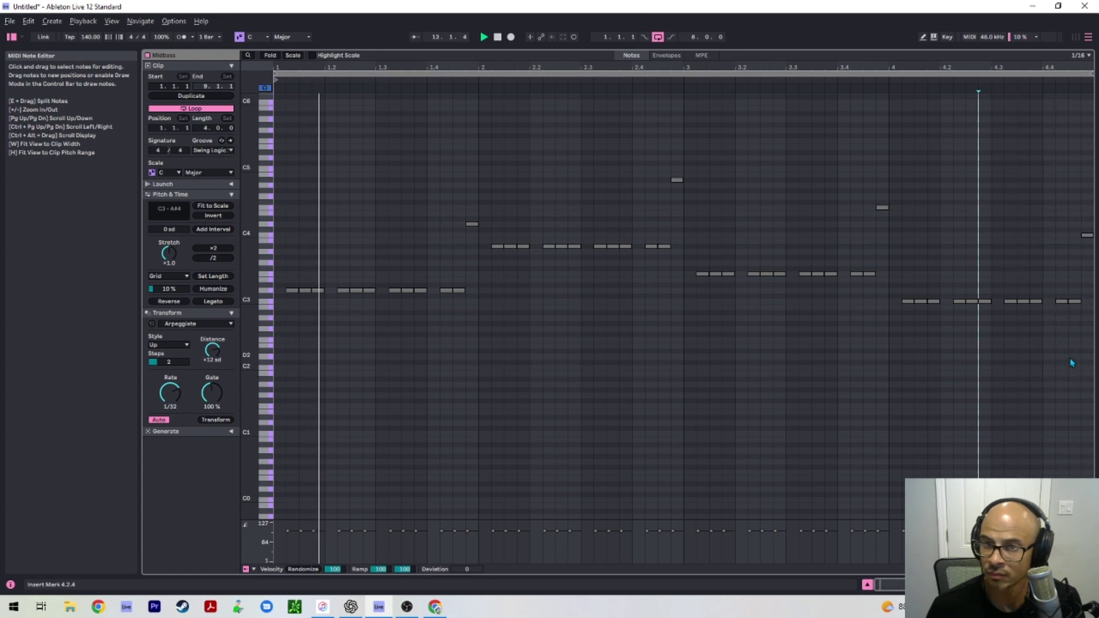
Step: Return to the arrangement, duplicate the Kick clip so the copy starts at bar 9, and play from there
{"action": "key", "text": "shift+Tab"}
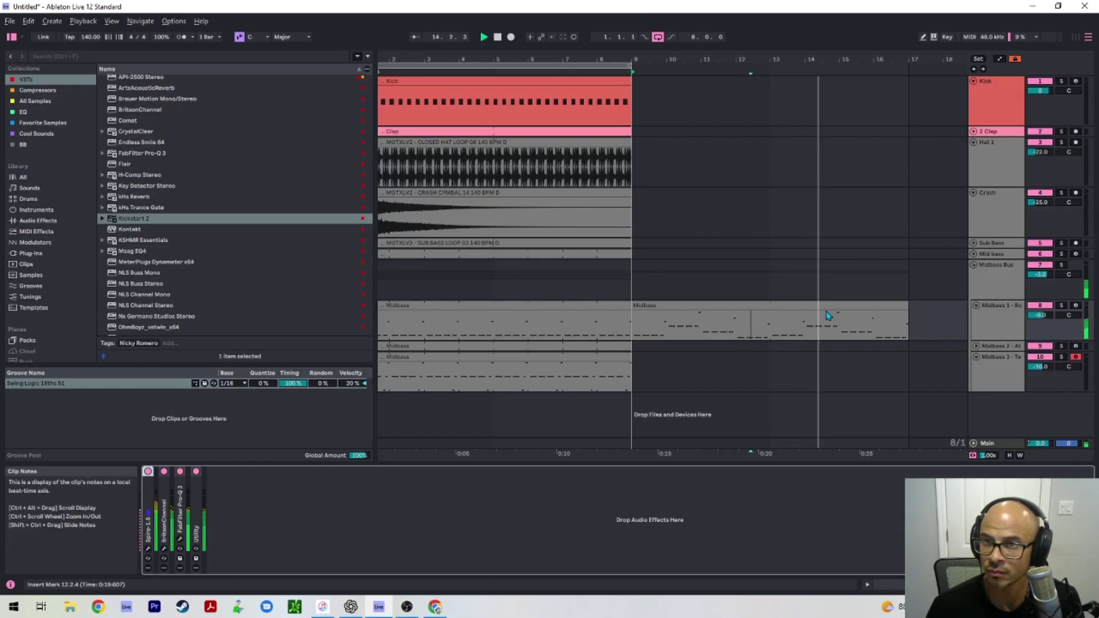
{"action": "left_click", "coordinate": [592, 118]}
{"action": "key", "text": "ctrl+d"}
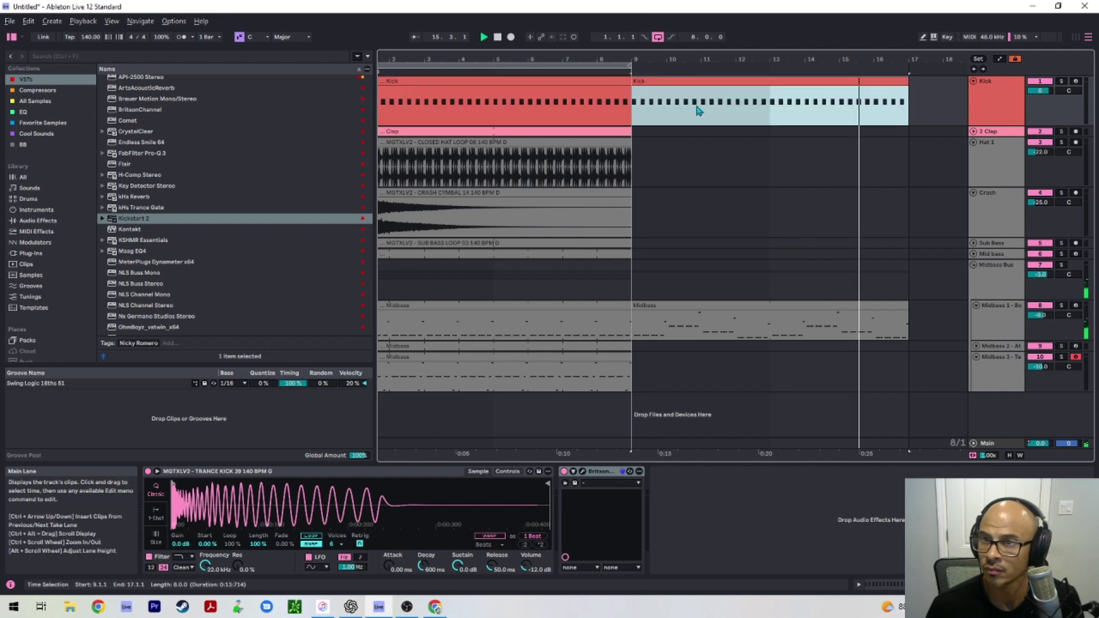
{"action": "left_click", "coordinate": [642, 150]}
{"action": "key", "text": "space"}
{"action": "key", "text": "space"}
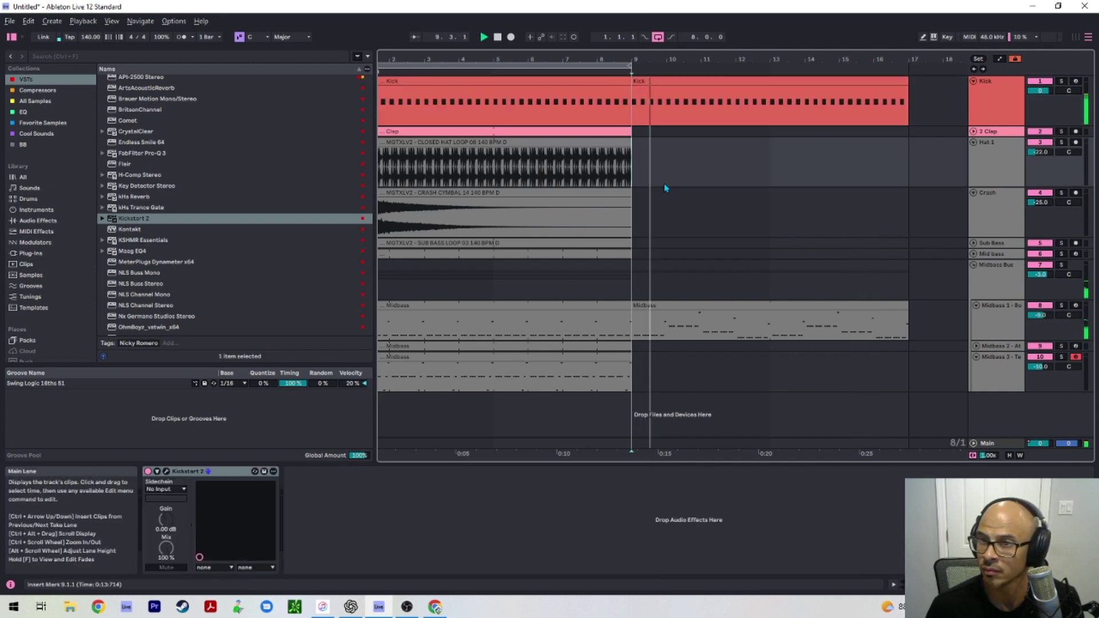
Step: Loop the arrangement over bars 9 to 17 and duplicate the Midbass 2 clip so the copy starts at bar 9
{"action": "left_click_drag", "start_coordinate": [664, 183], "coordinate": [851, 195]}
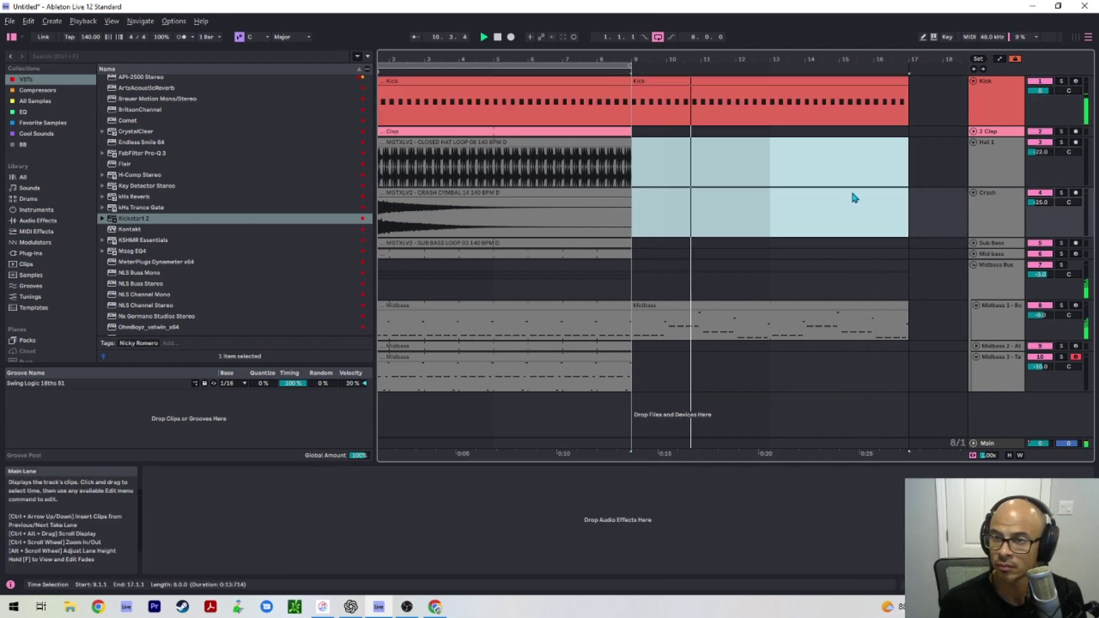
{"action": "key", "text": "ctrl+l"}
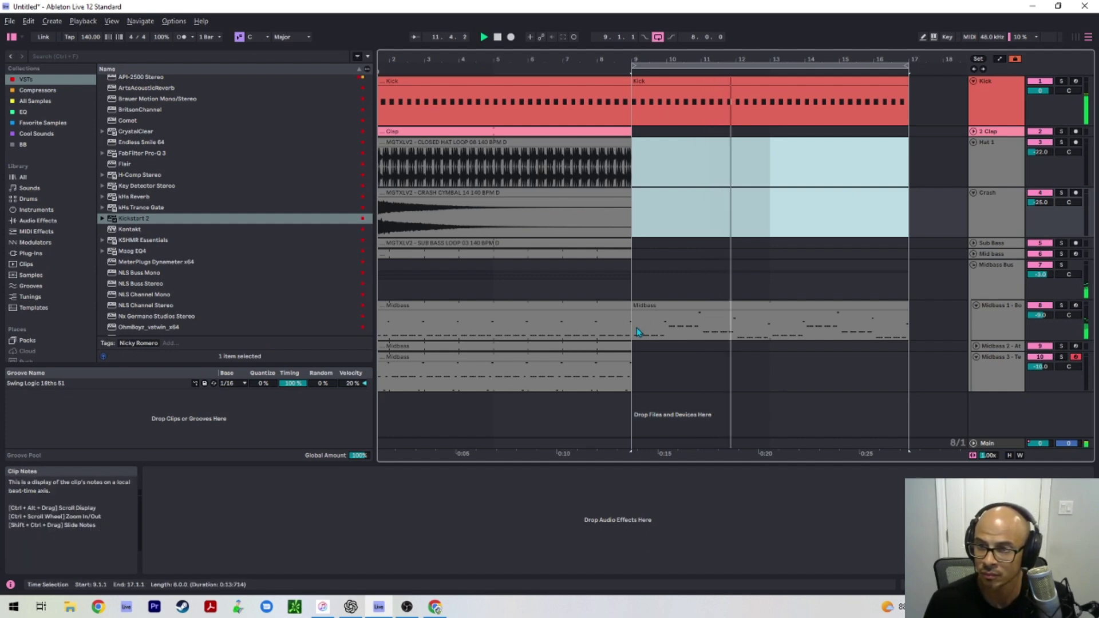
{"action": "left_click", "coordinate": [550, 356]}
{"action": "double_click", "coordinate": [548, 346]}
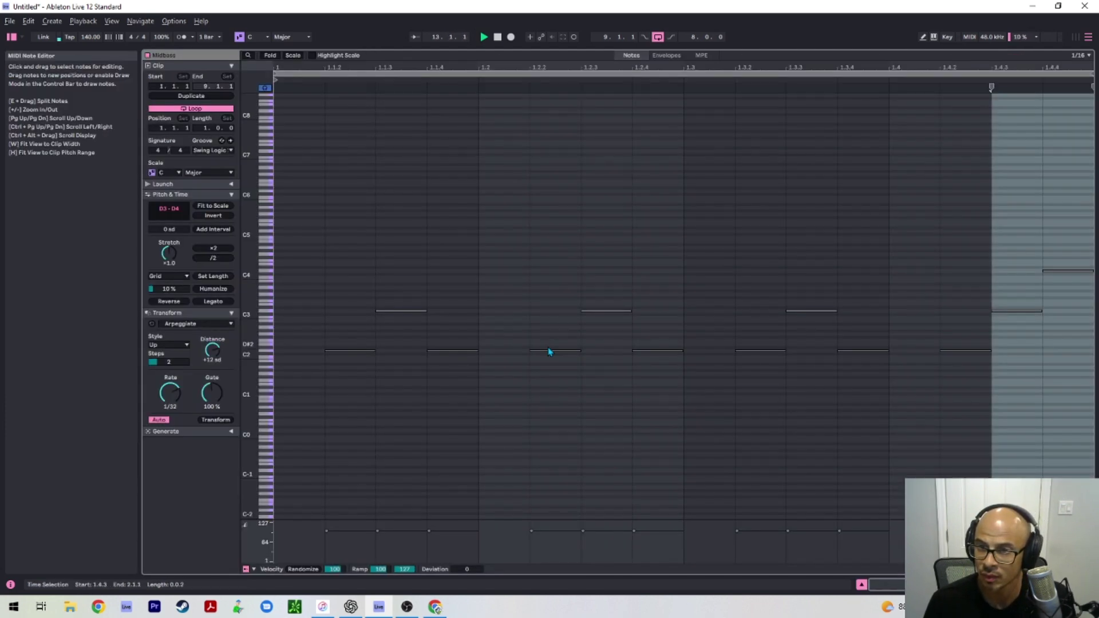
{"action": "key", "text": "shift+Tab"}
{"action": "left_click", "coordinate": [549, 351]}
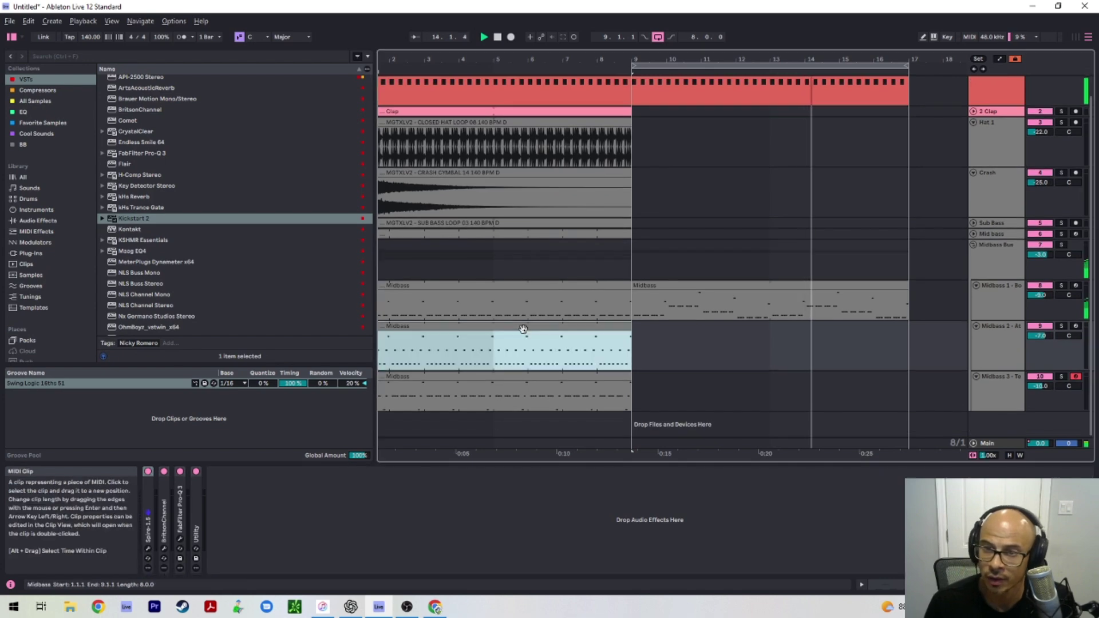
{"action": "key", "text": "ctrl+d"}
Step: Open the copied Midbass 2 clip and double its loop contents twice to a length of four bars
{"action": "left_click", "coordinate": [657, 338]}
{"action": "double_click", "coordinate": [654, 329]}
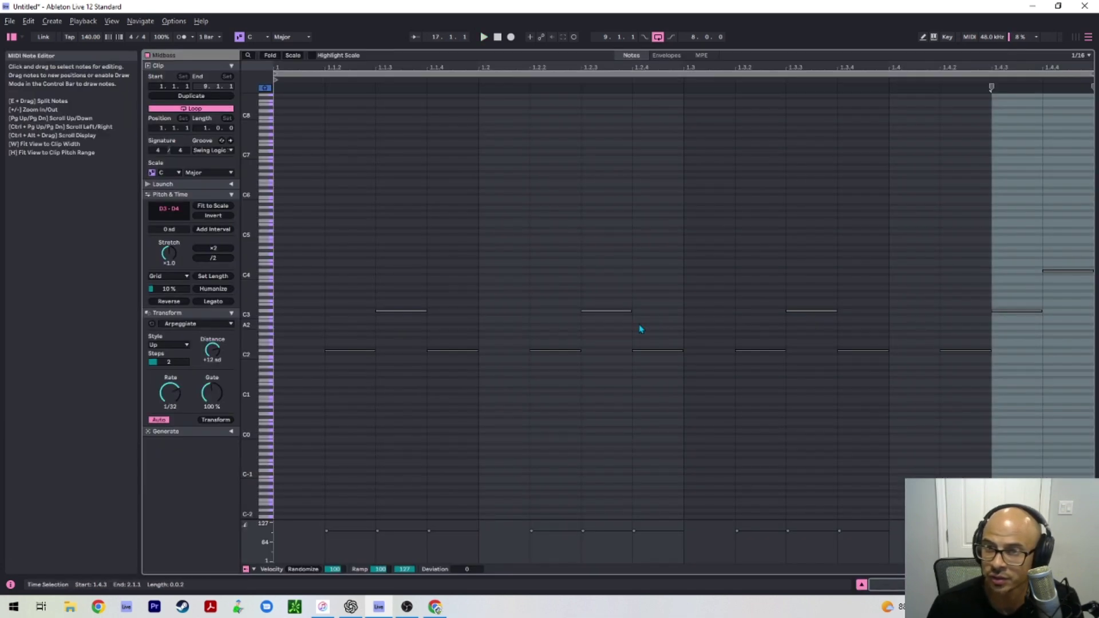
{"action": "left_click", "coordinate": [208, 97]}
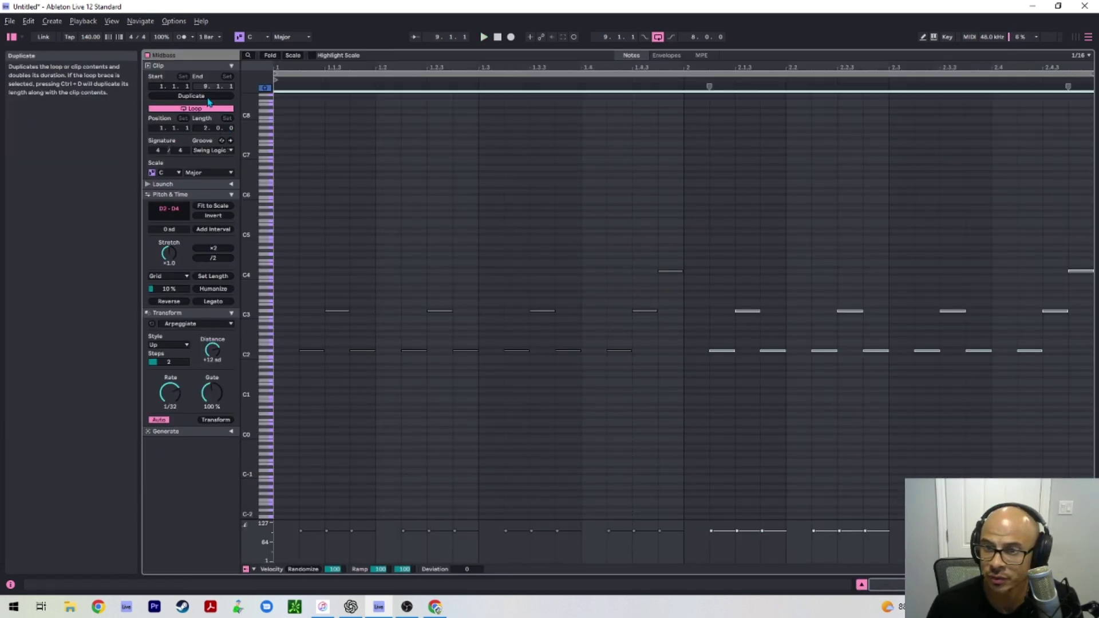
{"action": "left_click", "coordinate": [208, 98]}
{"action": "key", "text": "space"}
Step: Transpose all notes in the second bar of the copied Midbass 2 clip up eight semitones
{"action": "left_click_drag", "start_coordinate": [485, 249], "coordinate": [677, 389]}
{"action": "key", "text": "Up"}
{"action": "key", "text": "Up"}
{"action": "key", "text": "Up"}
{"action": "key", "text": "Up"}
{"action": "key", "text": "Up"}
{"action": "key", "text": "Up"}
{"action": "key", "text": "Up"}
{"action": "key", "text": "Up"}
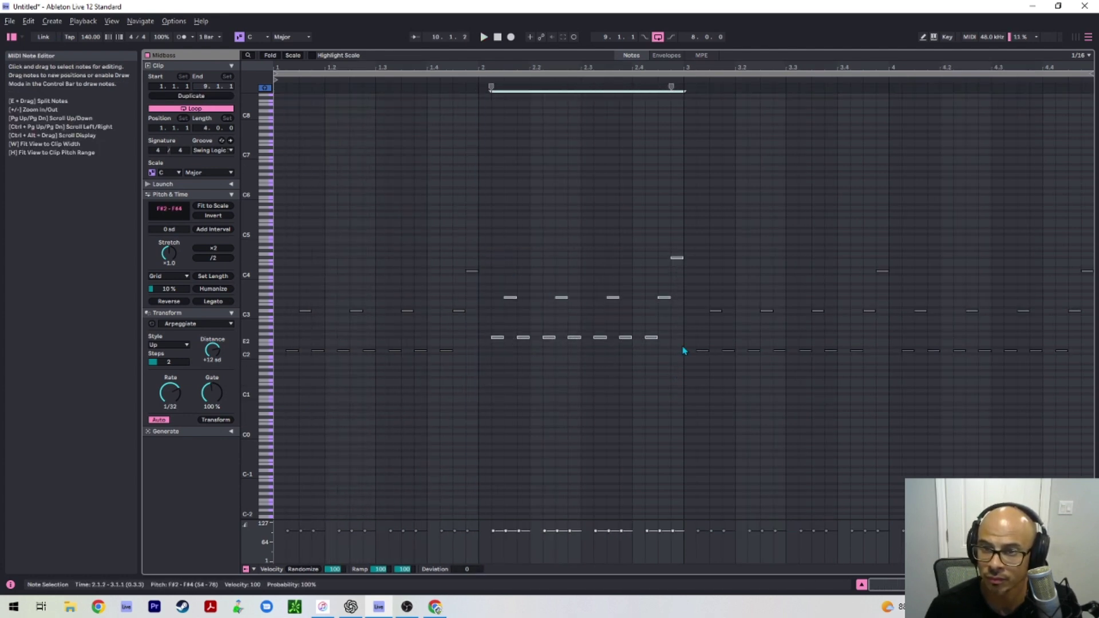
Step: Transpose all notes in the third bar of the Midbass 2 copy, including the highest one, up three semitones to F2–F4
{"action": "left_click_drag", "start_coordinate": [697, 273], "coordinate": [891, 435]}
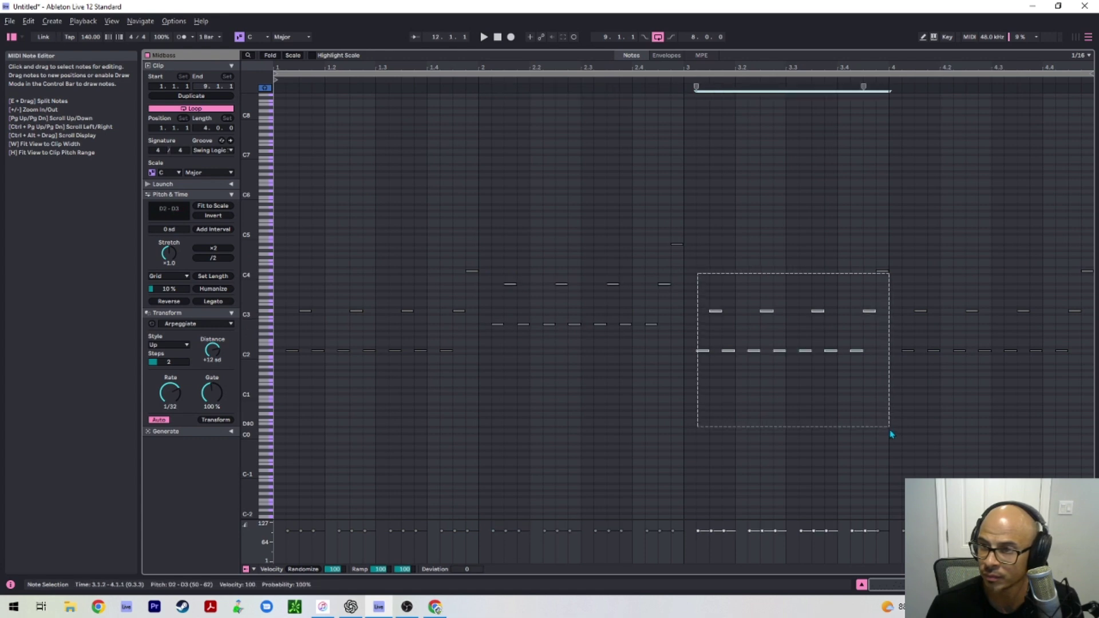
{"action": "left_click_drag", "start_coordinate": [851, 259], "coordinate": [895, 284]}
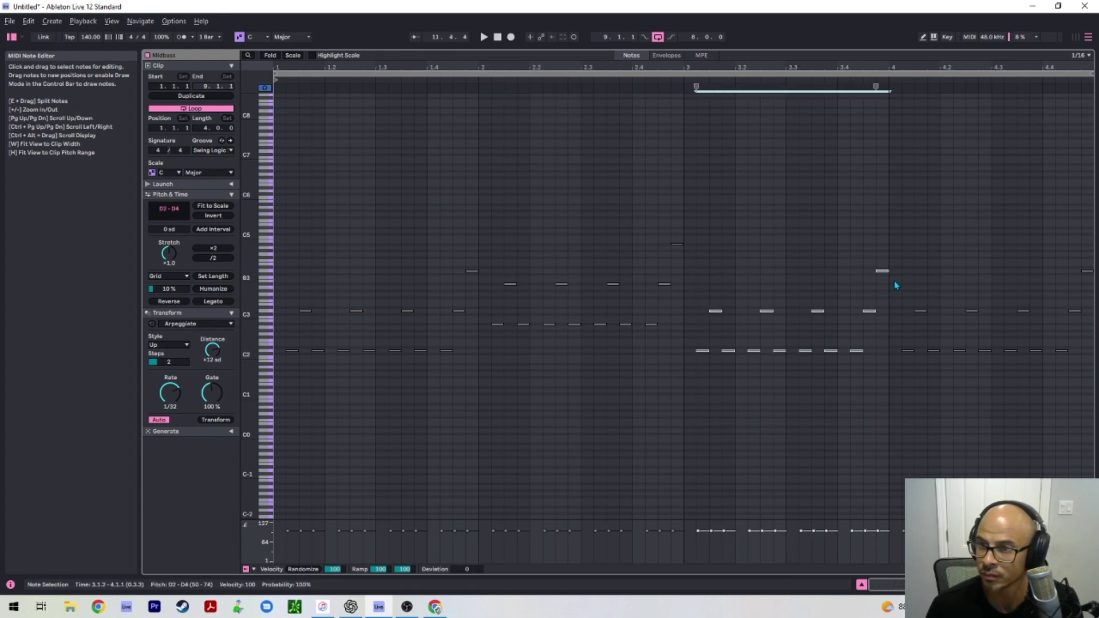
{"action": "key", "text": "Up"}
{"action": "key", "text": "Up"}
{"action": "key", "text": "Up"}
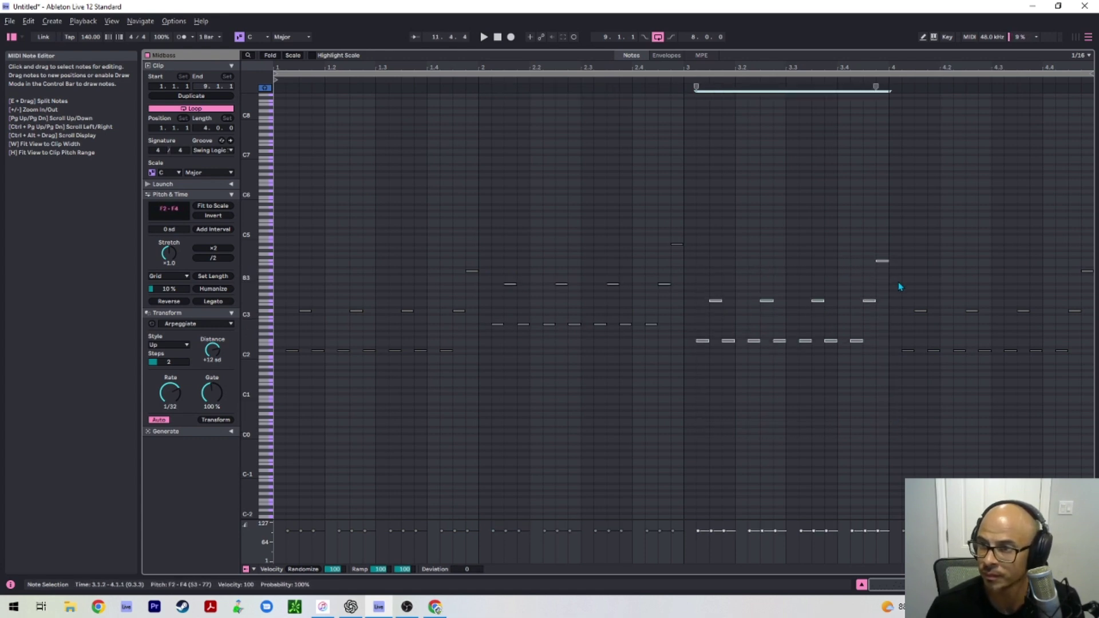
Step: Transpose all notes in the fourth bar of the Midbass 2 copy down two semitones to C2–C4, and return to the arrangement
{"action": "left_click_drag", "start_coordinate": [910, 222], "coordinate": [1094, 414]}
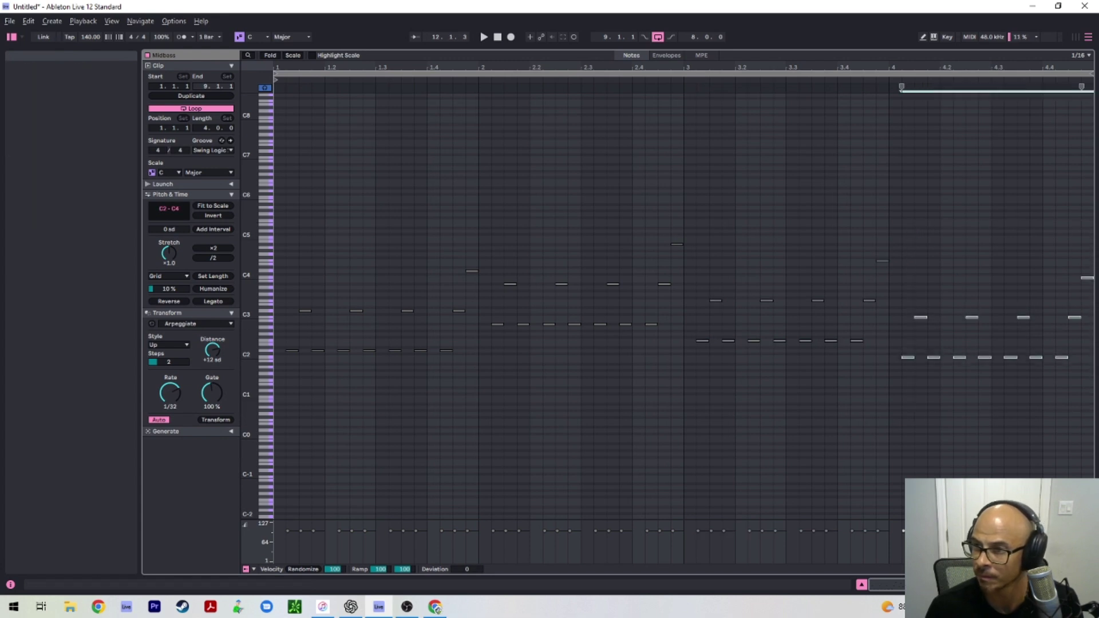
{"action": "key", "text": "space"}
{"action": "key", "text": "shift+Tab"}
Step: Duplicate the Midbass 3 clip to bar 9 and double the copy's loop contents twice to four bars
{"action": "left_click", "coordinate": [624, 397]}
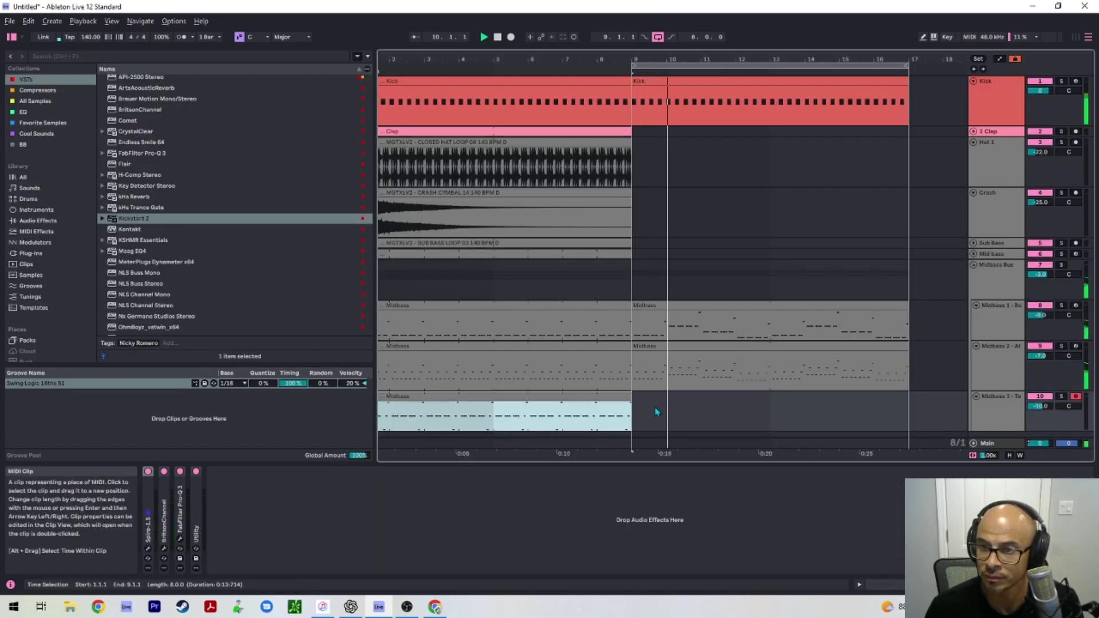
{"action": "key", "text": "Tab"}
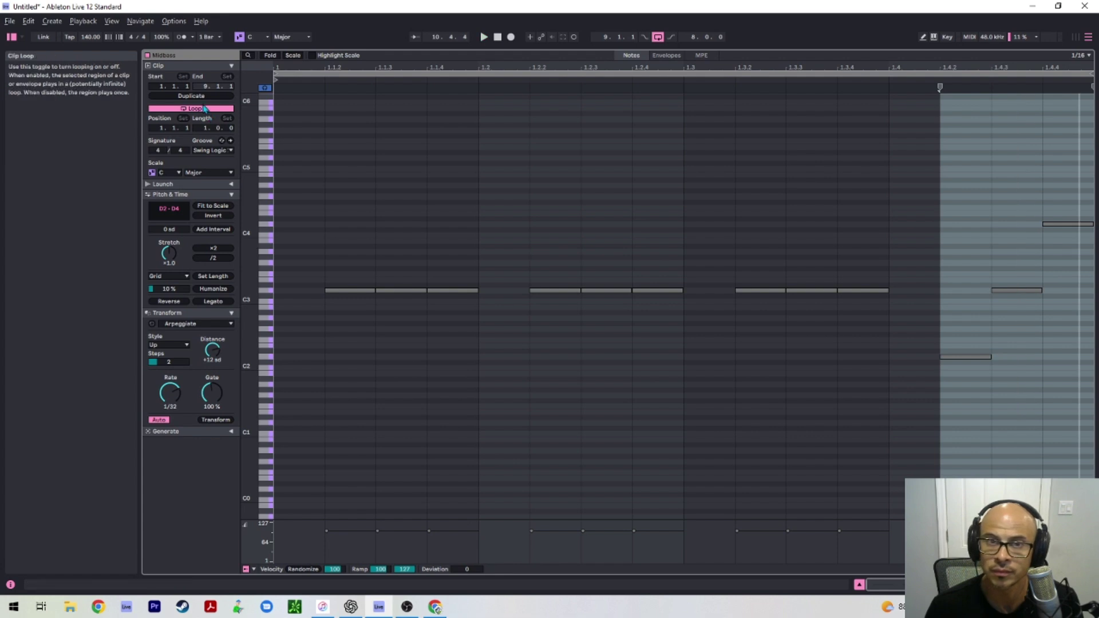
{"action": "left_click", "coordinate": [201, 96]}
{"action": "left_click", "coordinate": [200, 96]}
Step: Transpose all notes in the second bar of the Midbass 3 copy up eight semitones to A#2–A#4
{"action": "left_click_drag", "start_coordinate": [489, 171], "coordinate": [689, 362]}
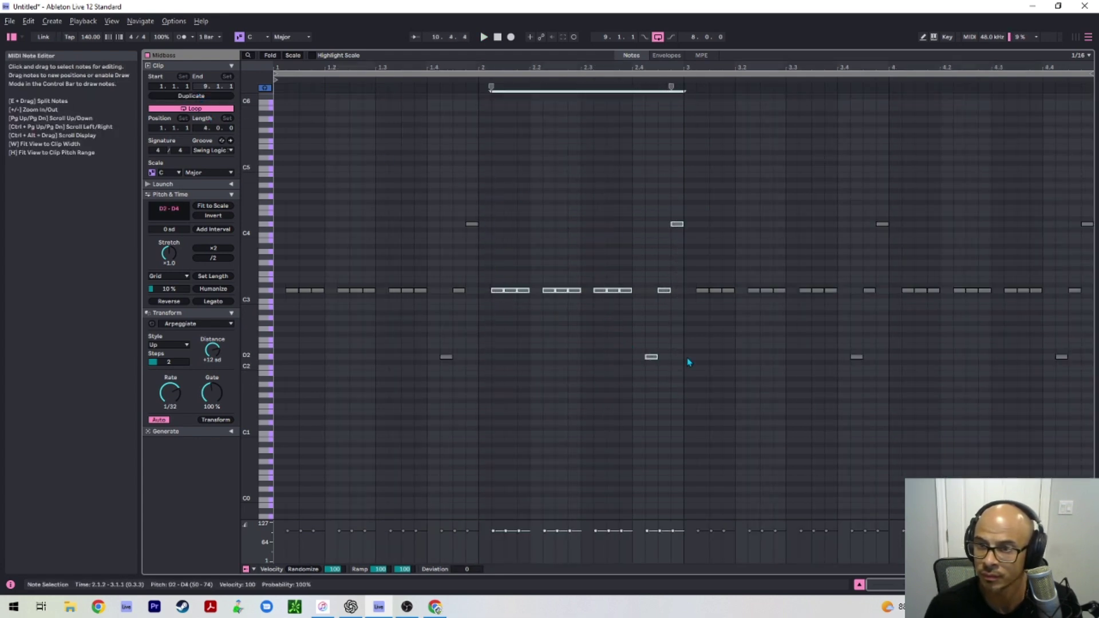
{"action": "key", "text": "Up"}
{"action": "key", "text": "Up"}
{"action": "key", "text": "Up"}
{"action": "key", "text": "Up"}
{"action": "key", "text": "Up"}
{"action": "key", "text": "Up"}
{"action": "key", "text": "Up"}
{"action": "key", "text": "Up"}
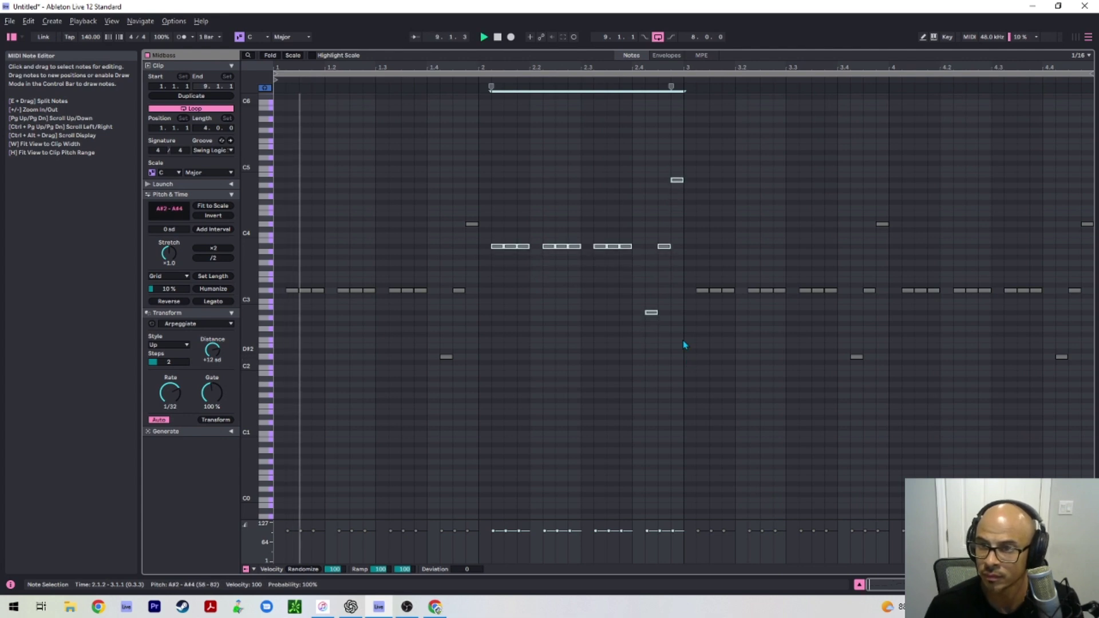
Step: Transpose all notes in the third bar of the Midbass 3 copy up three semitones to F2–F4 during playback
{"action": "left_click_drag", "start_coordinate": [694, 216], "coordinate": [884, 398]}
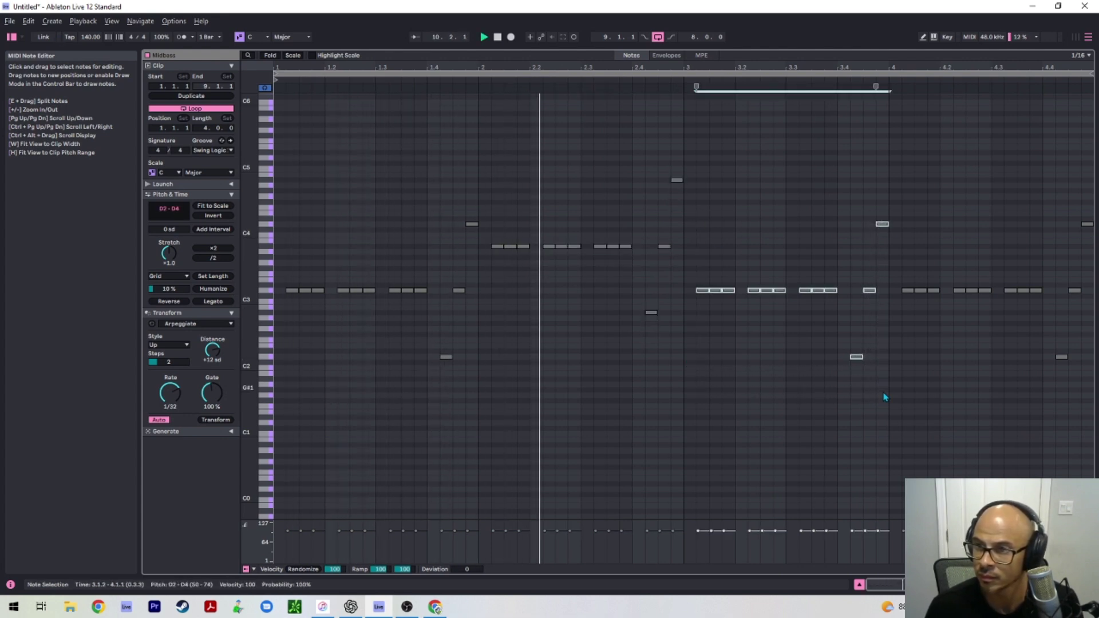
{"action": "key", "text": "Up"}
{"action": "key", "text": "Up"}
{"action": "key", "text": "Up"}
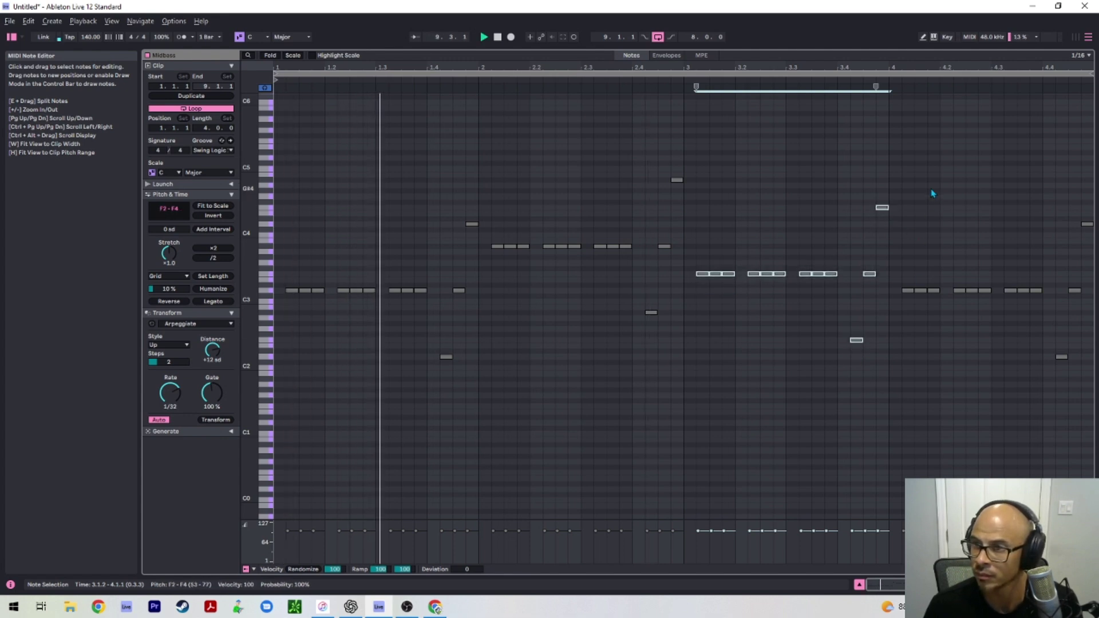
Step: Lower all notes in the fourth bar of the Midbass 3 copy to match the other midbass layers, and return to the arrangement
{"action": "left_click_drag", "start_coordinate": [923, 180], "coordinate": [1091, 364]}
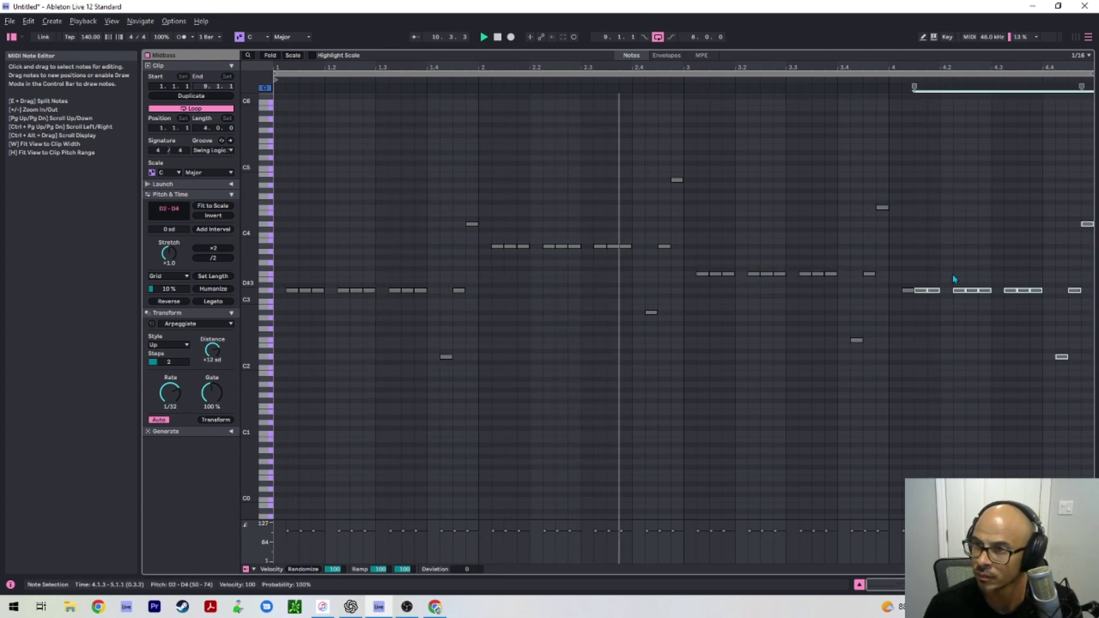
{"action": "left_click_drag", "start_coordinate": [905, 195], "coordinate": [1092, 444]}
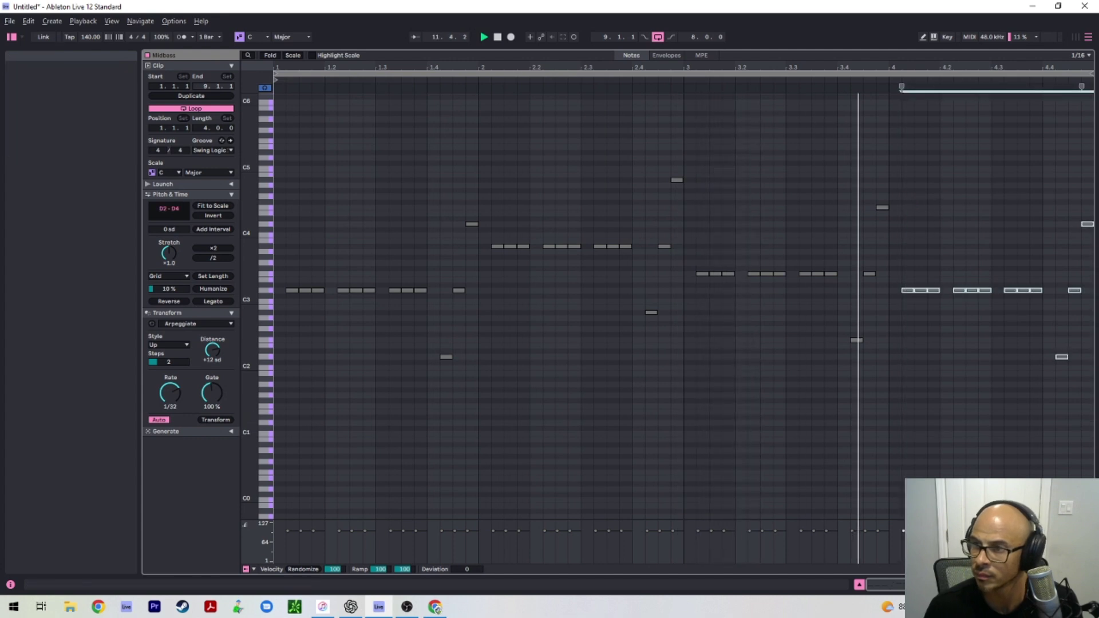
{"action": "key", "text": "shift+Tab"}
Step: Duplicate the Crash, closed hat loop and Clap clips so that their copies start at bar 9
{"action": "scroll", "coordinate": [744, 344], "scroll_direction": "down", "scroll_amount": 1}
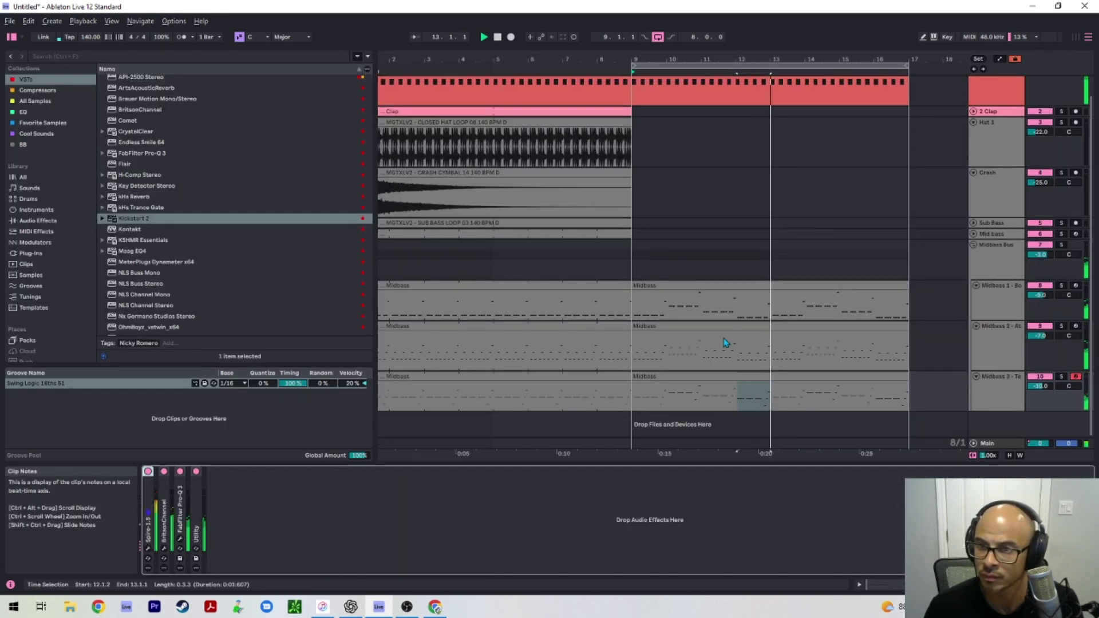
{"action": "left_click", "coordinate": [513, 259]}
{"action": "scroll", "coordinate": [513, 263], "scroll_direction": "up", "scroll_amount": 1}
{"action": "left_click", "coordinate": [584, 206]}
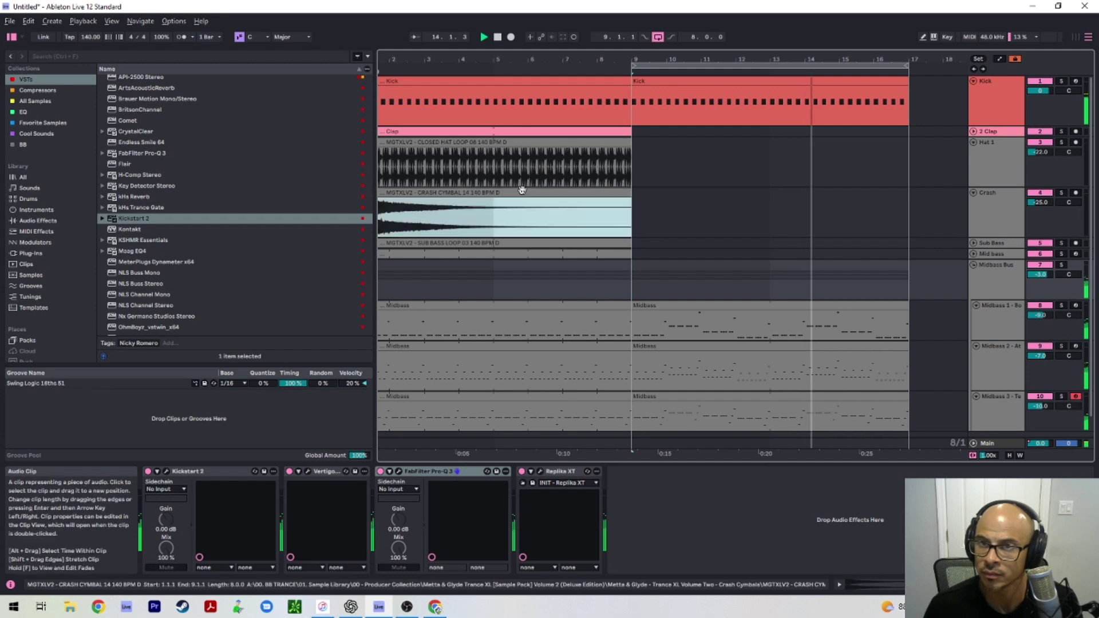
{"action": "key", "text": "ctrl+d"}
{"action": "left_click", "coordinate": [599, 166]}
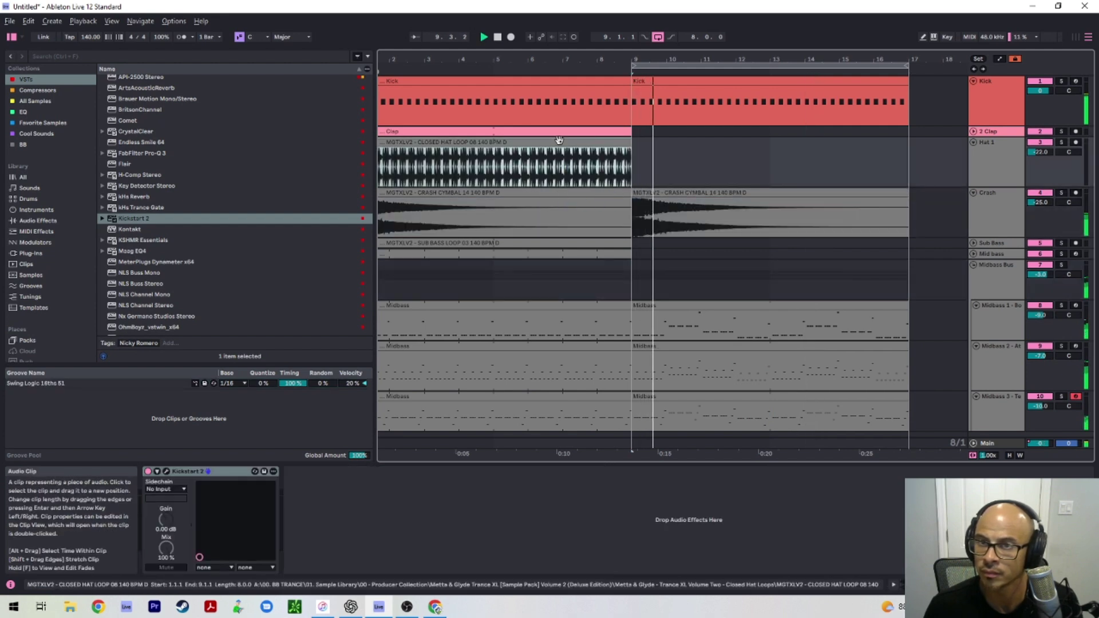
{"action": "key", "text": "ctrl+d"}
{"action": "key", "text": "ctrl+d"}
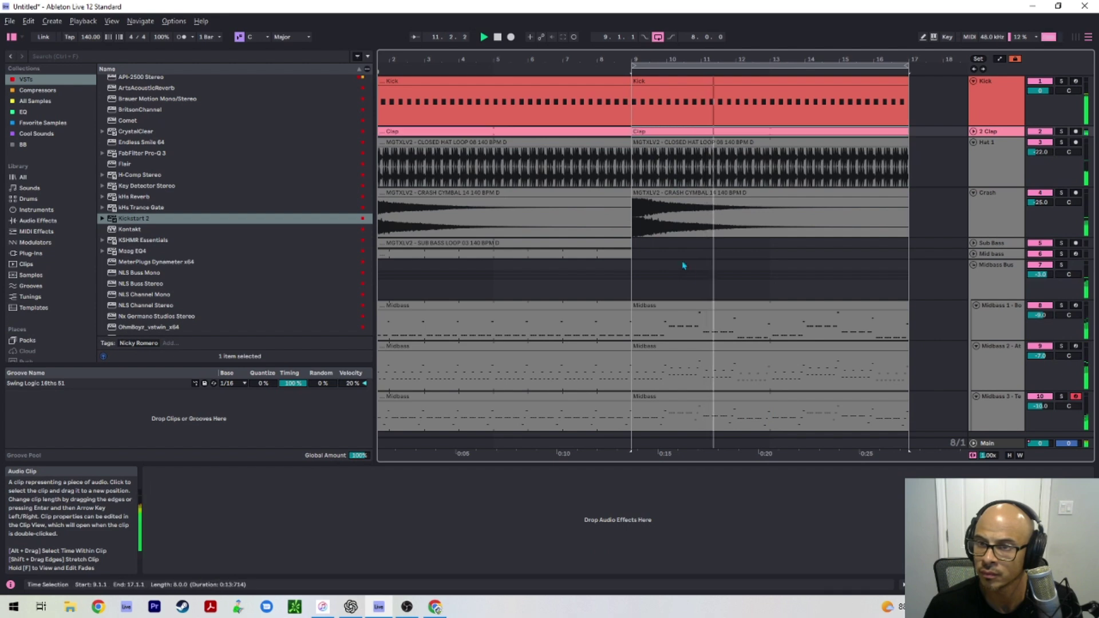
Step: Unfold the Sub Bass track and open the Sub Bass Loop 03 folder of Metta & Glyde Trance XL Volume Two in All Samples
{"action": "left_click", "coordinate": [589, 250]}
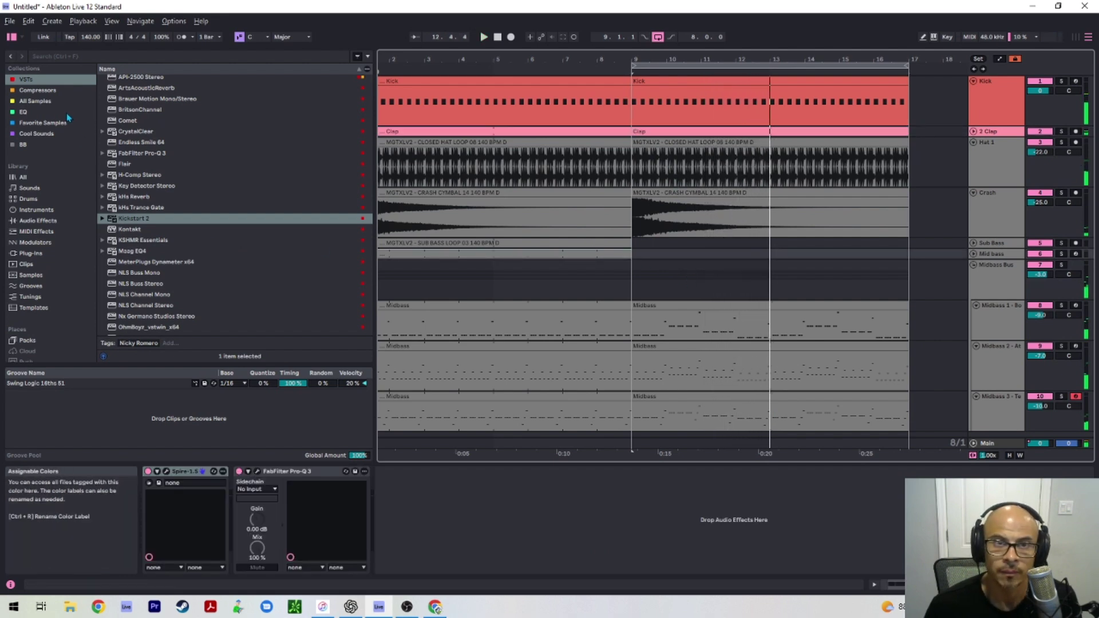
{"action": "left_click", "coordinate": [662, 258]}
{"action": "left_click", "coordinate": [36, 100]}
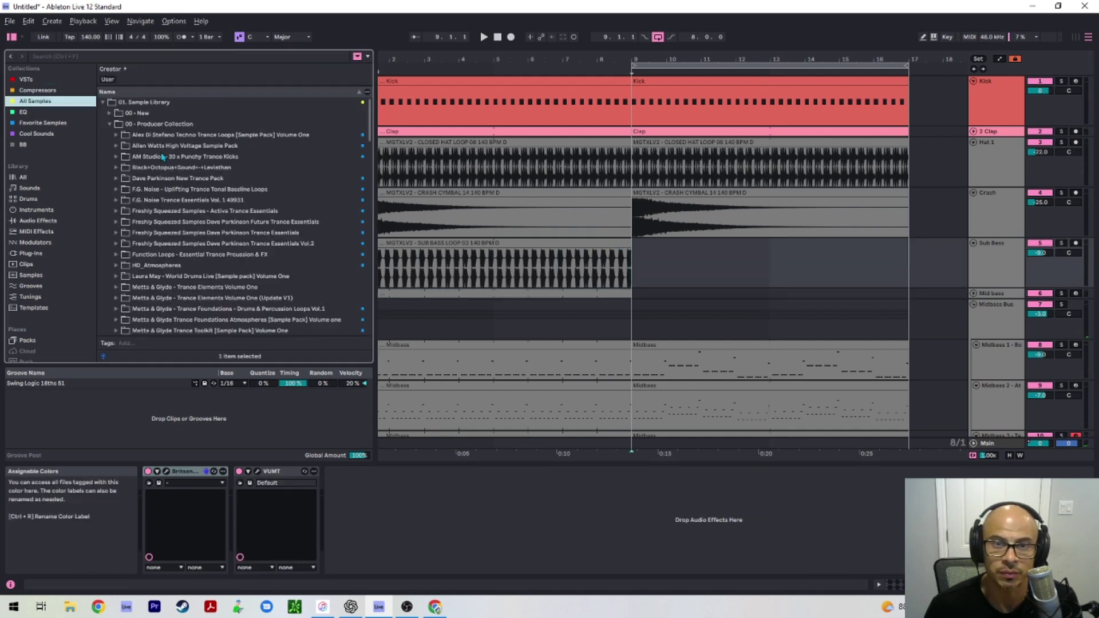
{"action": "scroll", "coordinate": [164, 252], "scroll_direction": "down", "scroll_amount": 3}
{"action": "scroll", "coordinate": [164, 252], "scroll_direction": "down", "scroll_amount": 3}
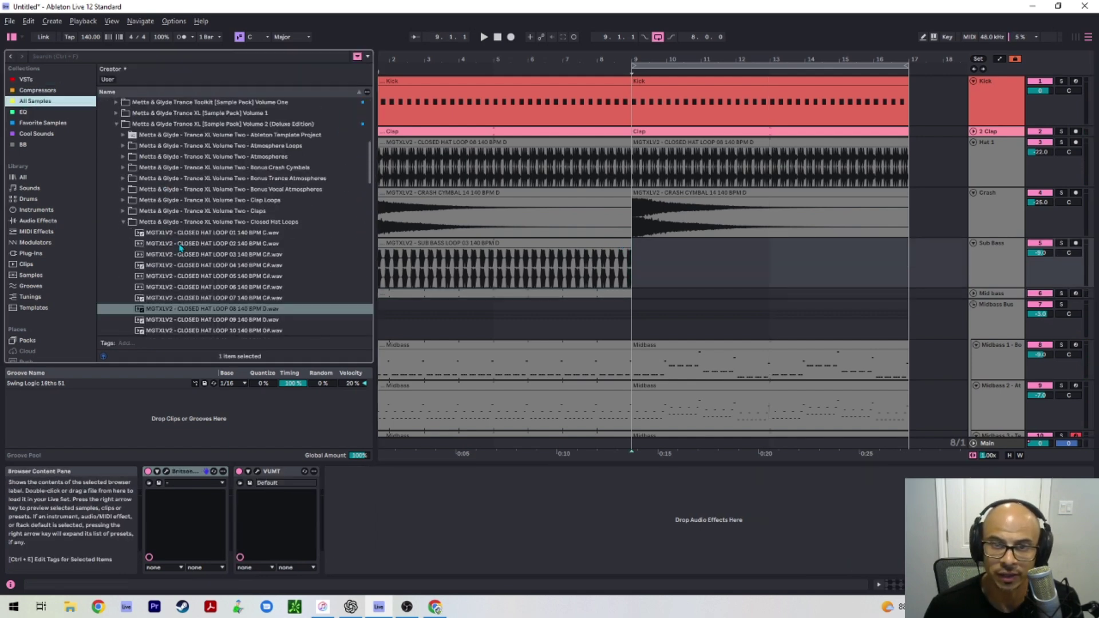
{"action": "left_click", "coordinate": [124, 222]}
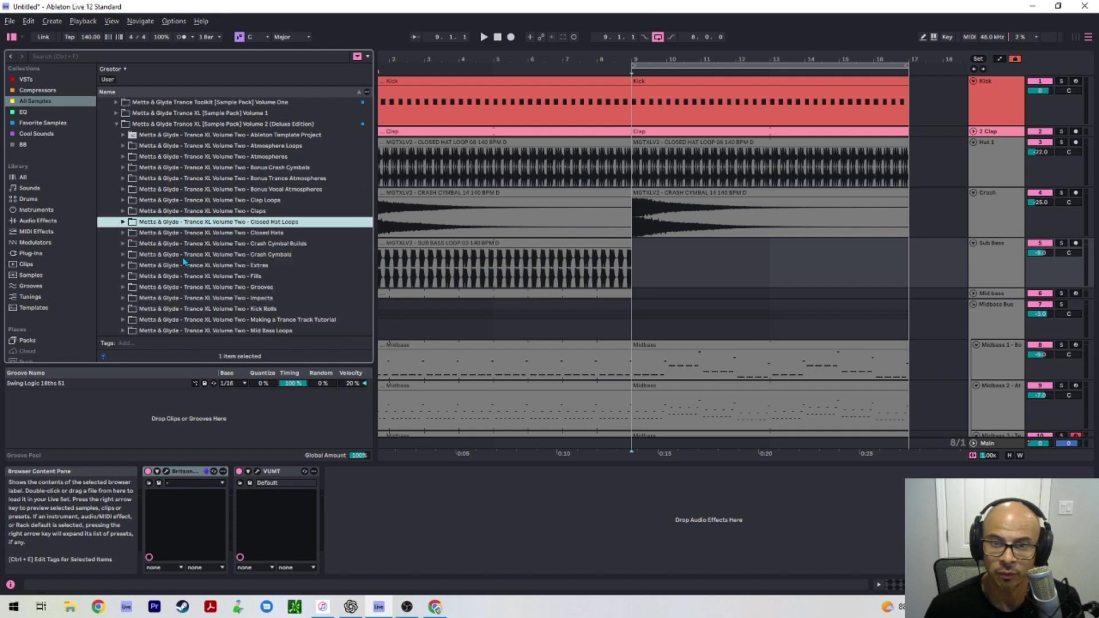
{"action": "scroll", "coordinate": [183, 261], "scroll_direction": "down", "scroll_amount": 8}
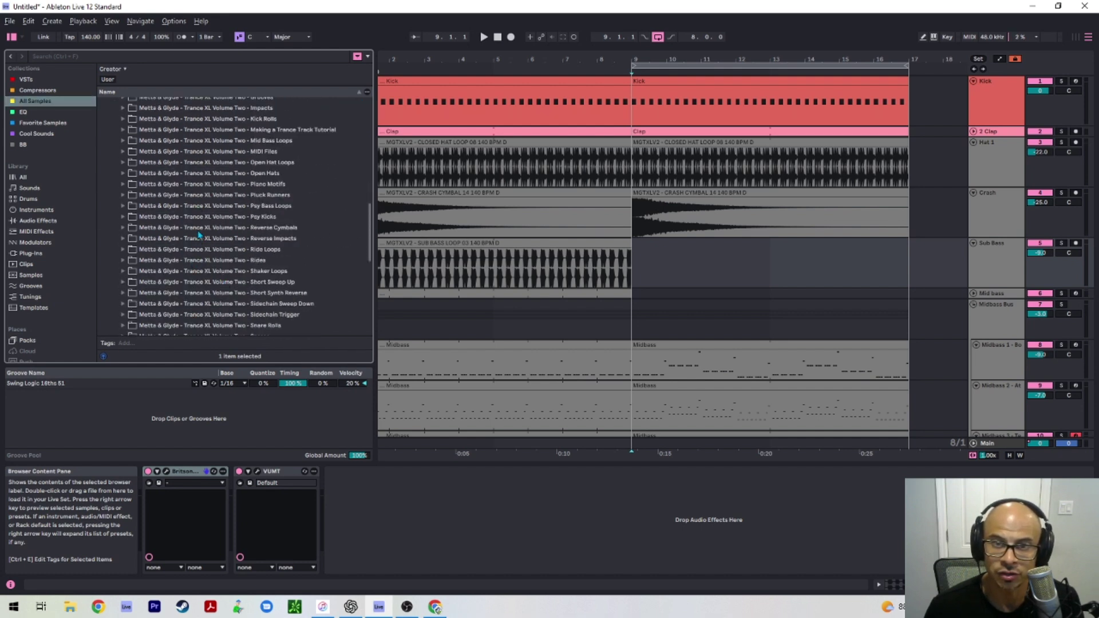
{"action": "scroll", "coordinate": [199, 234], "scroll_direction": "up", "scroll_amount": 6}
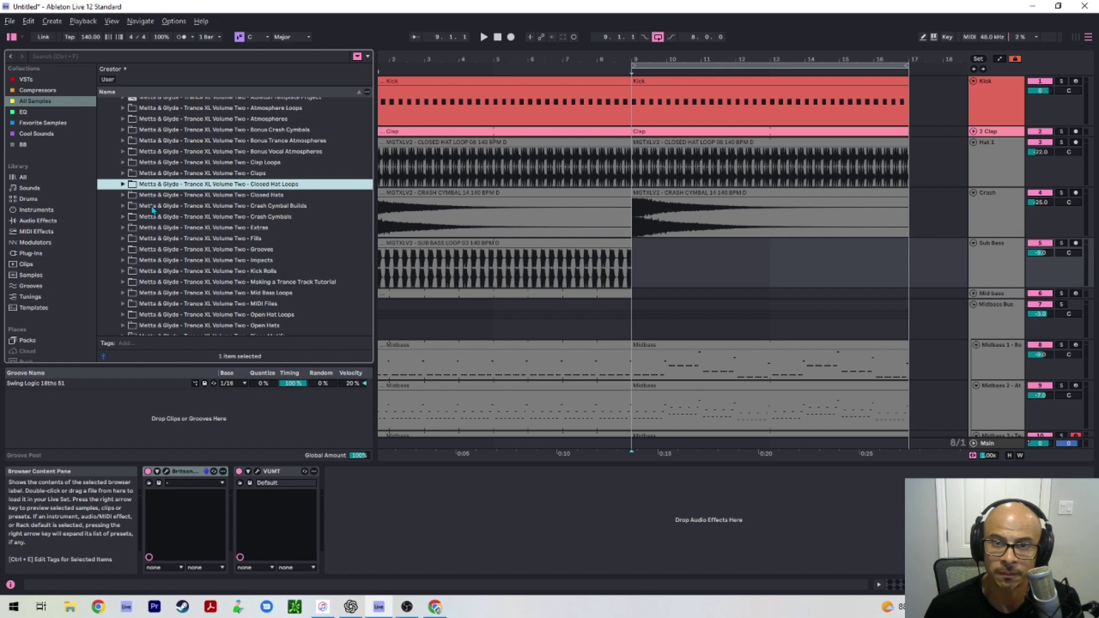
{"action": "scroll", "coordinate": [153, 210], "scroll_direction": "down", "scroll_amount": 12}
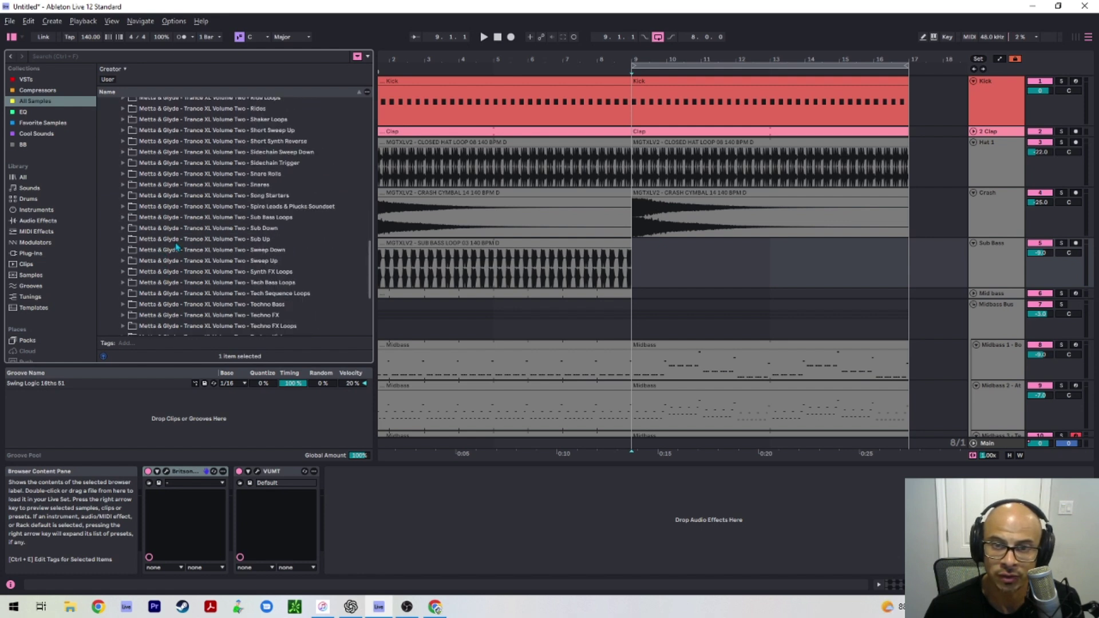
{"action": "scroll", "coordinate": [178, 245], "scroll_direction": "down", "scroll_amount": 3}
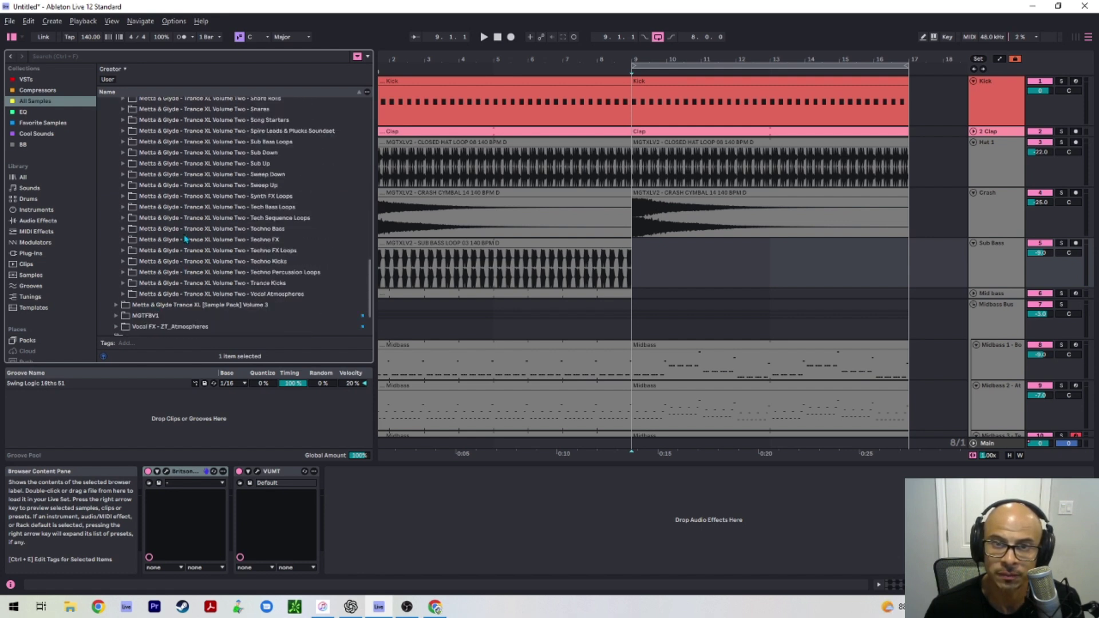
{"action": "left_click", "coordinate": [124, 142]}
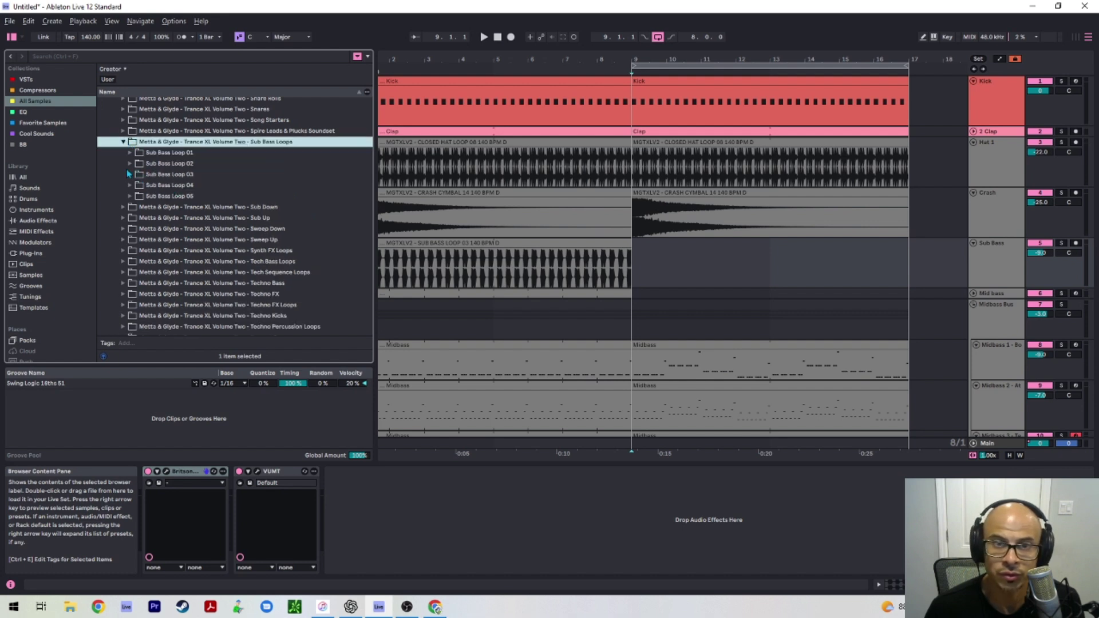
{"action": "left_click", "coordinate": [128, 174]}
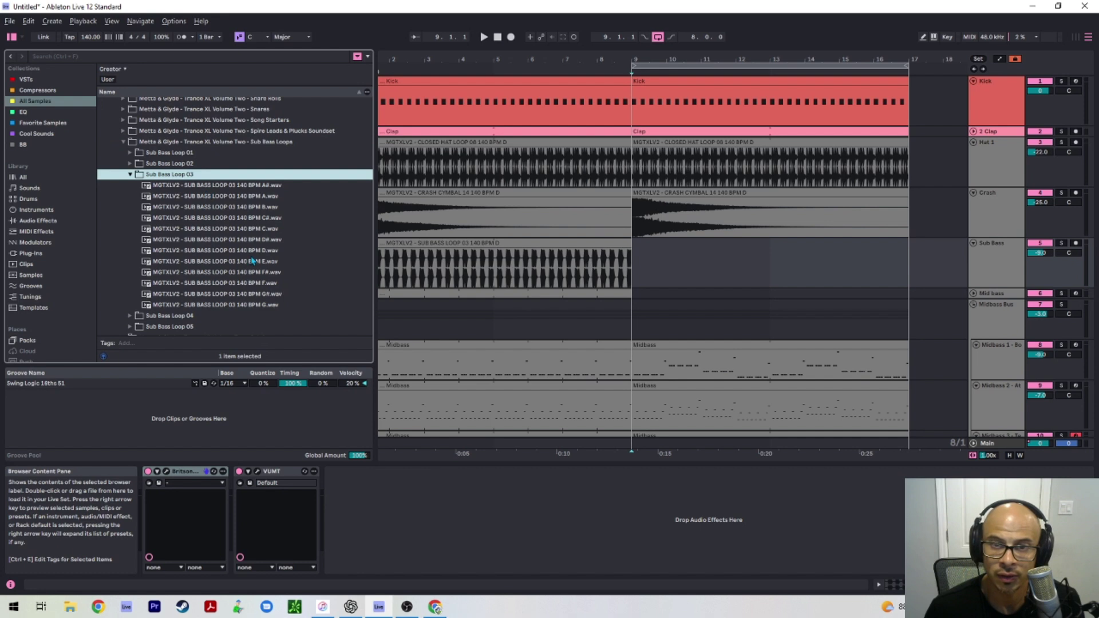
Step: Place the D version of MGTXLV2 - SUB BASS LOOP 03 on the Sub Bass track at bar 9 and the A# version at bar 13
{"action": "left_click_drag", "start_coordinate": [254, 251], "coordinate": [633, 255]}
{"action": "scroll", "coordinate": [728, 262], "scroll_direction": "right", "scroll_amount": 4}
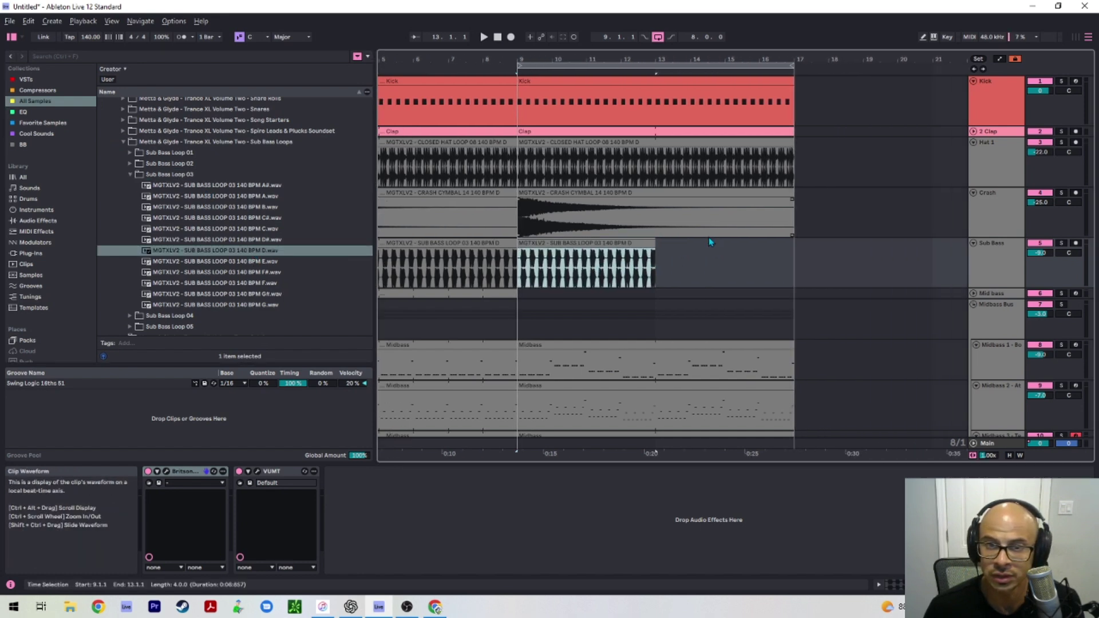
{"action": "left_click_drag", "start_coordinate": [270, 186], "coordinate": [608, 251]}
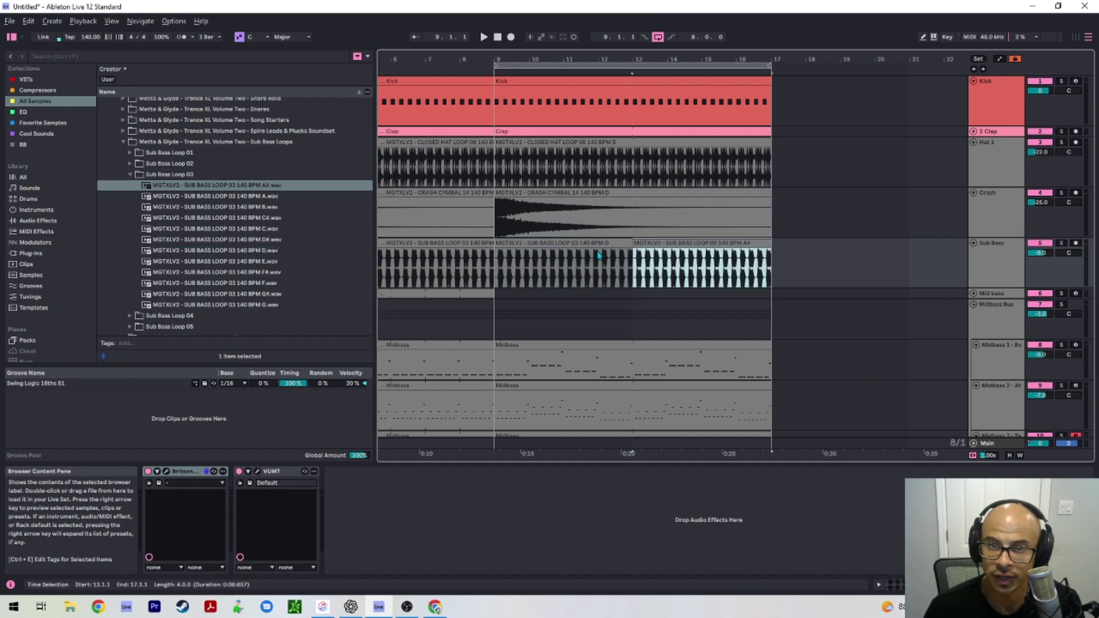
Step: Place the F version of MGTXLV2 - SUB BASS LOOP 03 on the Sub Bass track at bar 17 and the C version at bar 21
{"action": "scroll", "coordinate": [612, 289], "scroll_direction": "right", "scroll_amount": 3}
{"action": "scroll", "coordinate": [614, 288], "scroll_direction": "right", "scroll_amount": 2}
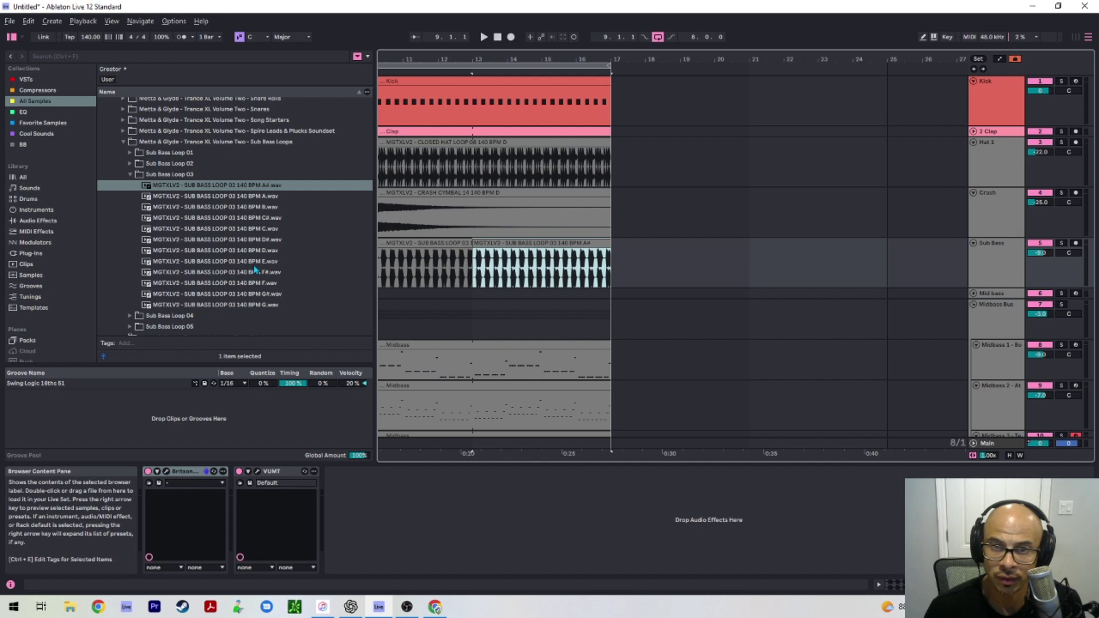
{"action": "left_click_drag", "start_coordinate": [256, 284], "coordinate": [584, 273]}
{"action": "left_click_drag", "start_coordinate": [281, 231], "coordinate": [745, 252]}
Step: Set the arrangement to a fixed grid of 1 bar
{"action": "left_click", "coordinate": [469, 245]}
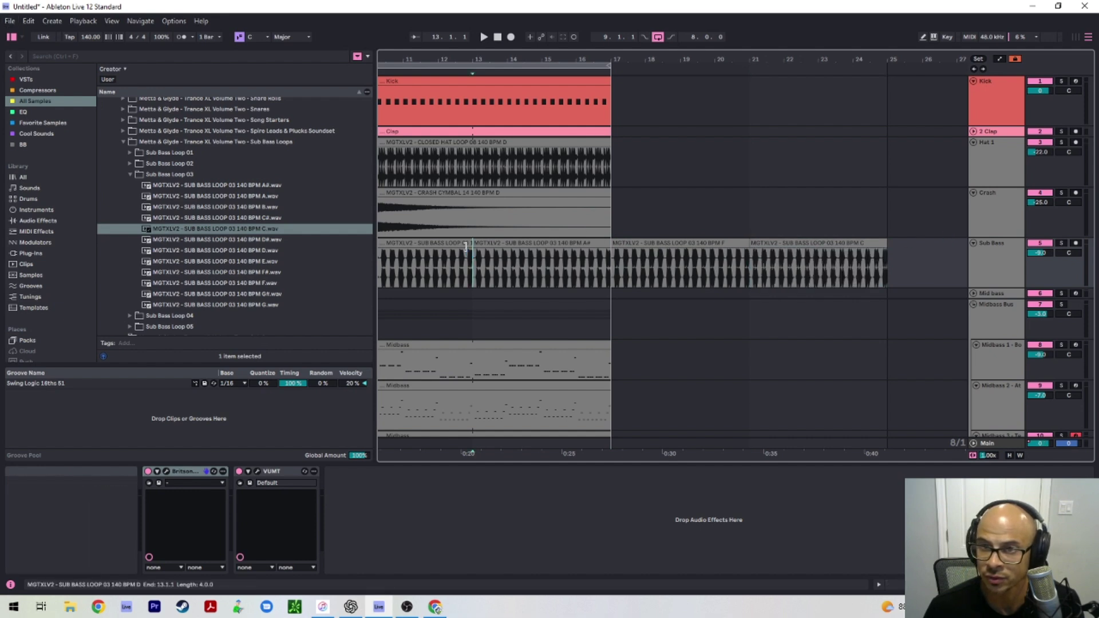
{"action": "left_click", "coordinate": [788, 242], "text": "shift"}
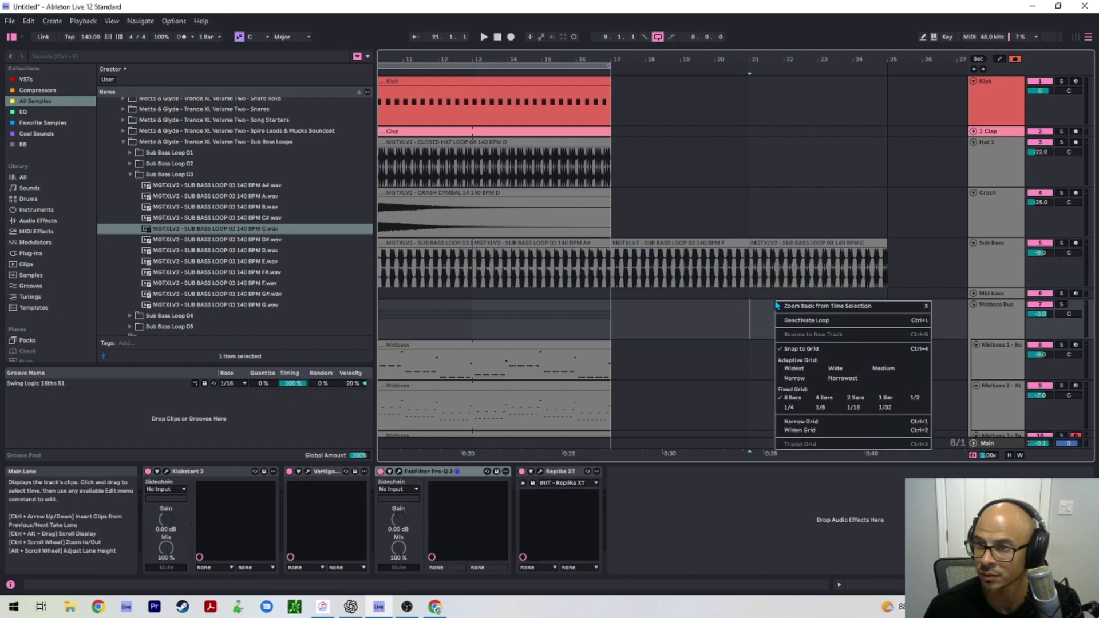
{"action": "right_click", "coordinate": [776, 303]}
{"action": "left_click", "coordinate": [895, 400]}
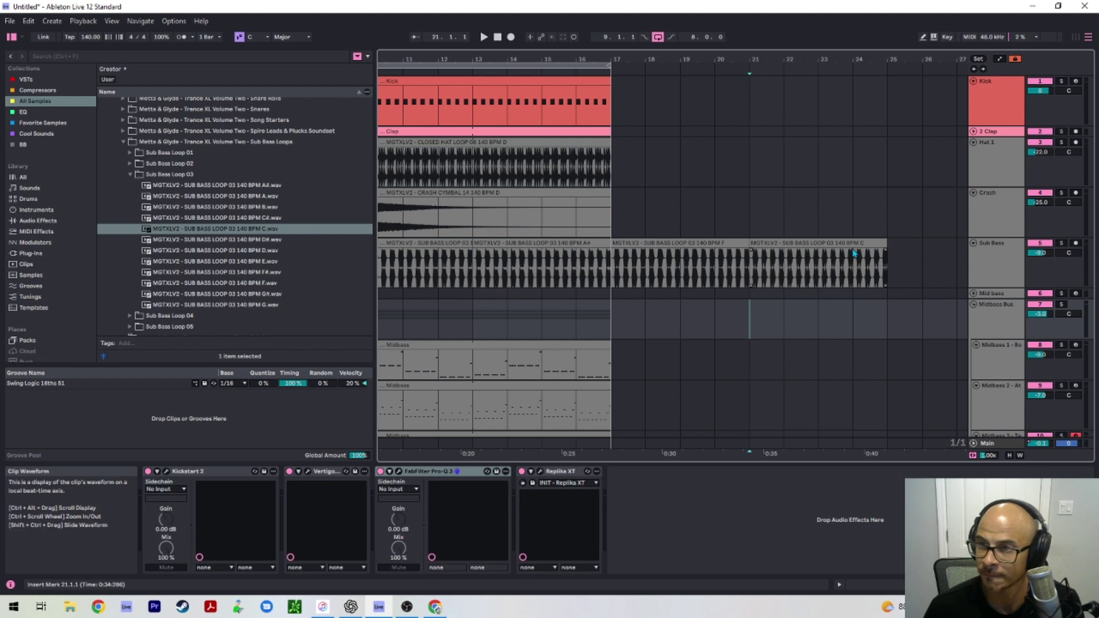
Step: Shorten the D, A# and F sub bass clips to one bar each, keeping their start positions
{"action": "left_click", "coordinate": [882, 265]}
{"action": "left_click", "coordinate": [462, 244], "text": "shift"}
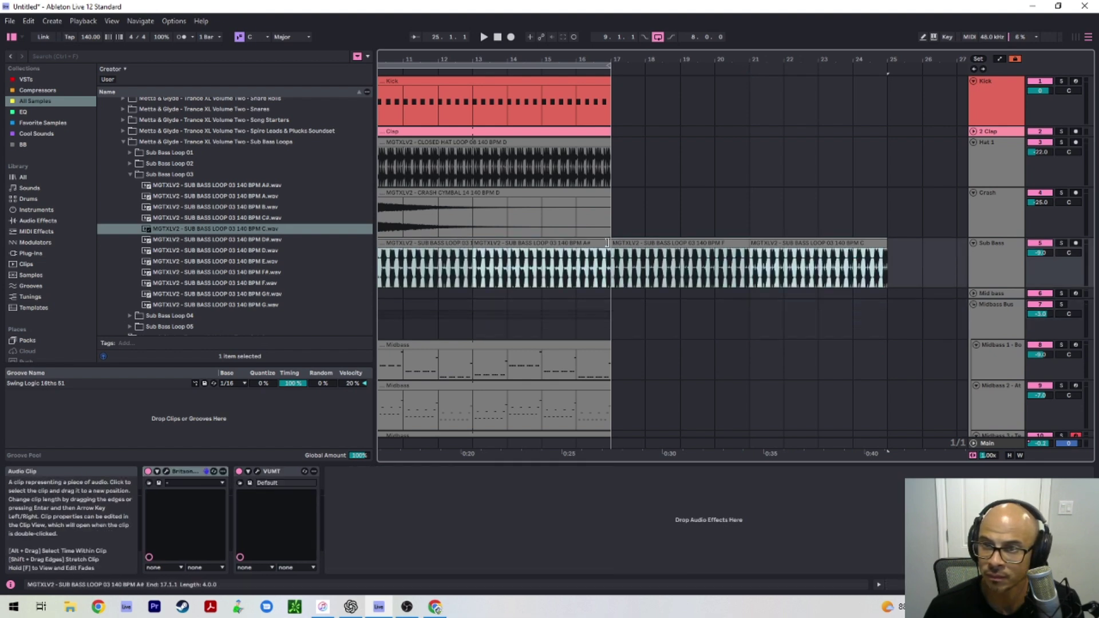
{"action": "left_click_drag", "start_coordinate": [608, 247], "coordinate": [441, 252]}
{"action": "left_click", "coordinate": [461, 243]}
{"action": "scroll", "coordinate": [409, 235], "scroll_direction": "left", "scroll_amount": 2}
{"action": "scroll", "coordinate": [598, 265], "scroll_direction": "right", "scroll_amount": 1}
{"action": "left_click", "coordinate": [719, 245]}
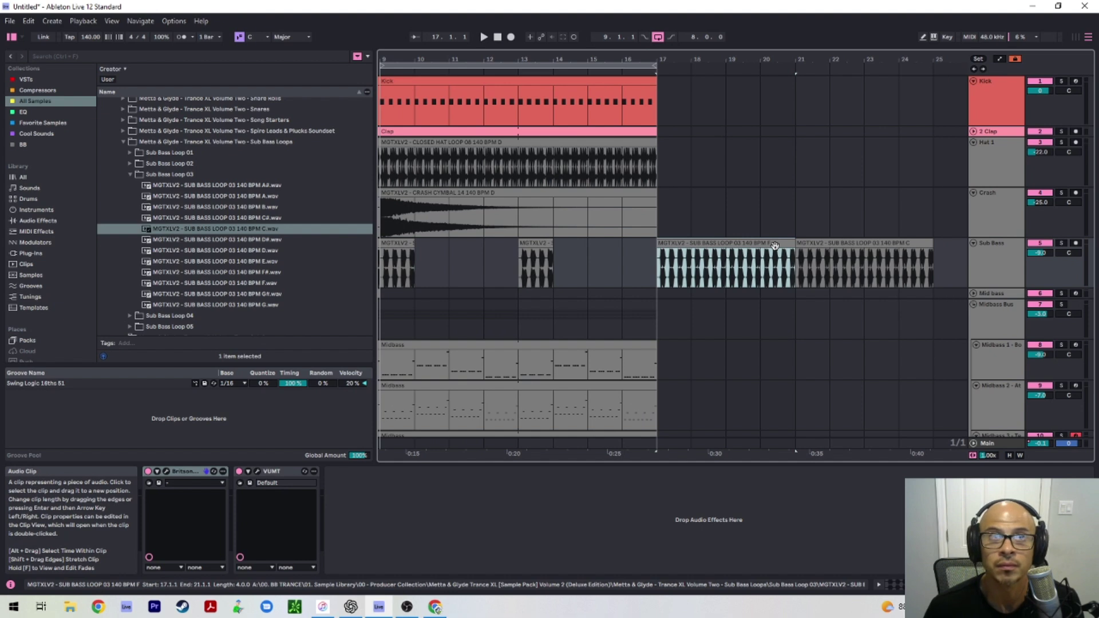
{"action": "left_click_drag", "start_coordinate": [794, 247], "coordinate": [700, 250]}
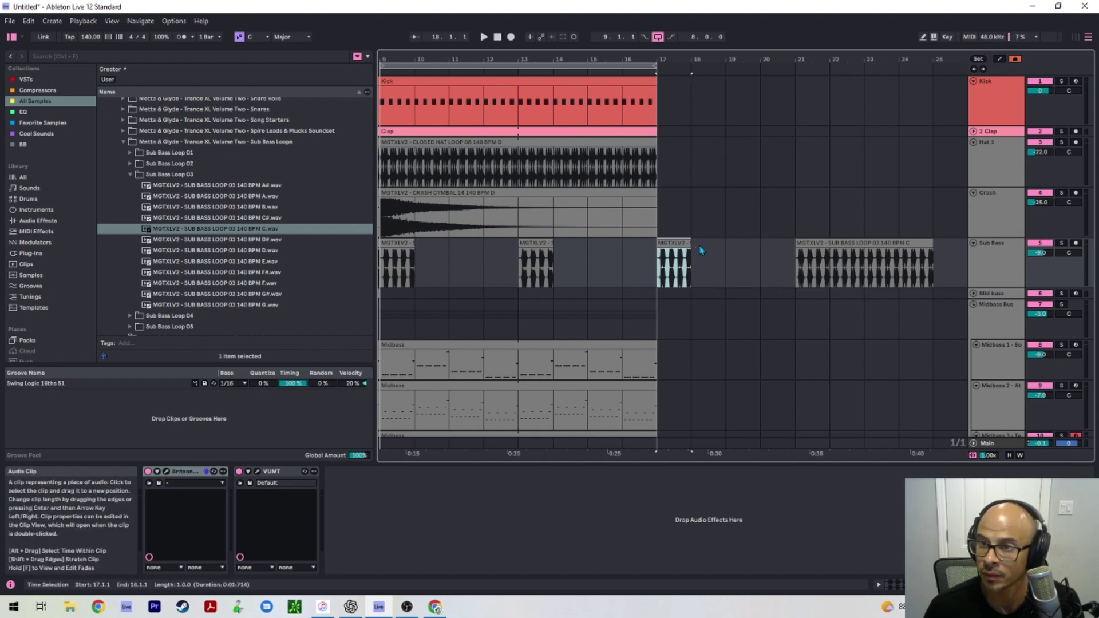
Step: Shorten the C sub bass clip to one bar and line up the A#, F and C clips at bars 10, 11 and 12
{"action": "left_click_drag", "start_coordinate": [923, 243], "coordinate": [582, 249]}
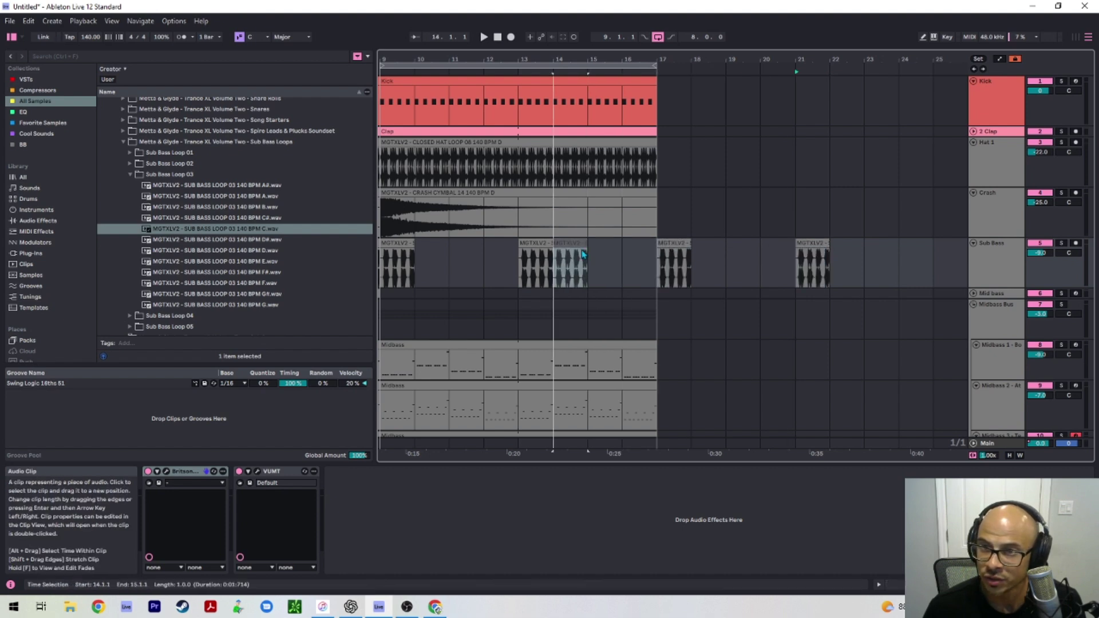
{"action": "scroll", "coordinate": [549, 255], "scroll_direction": "left", "scroll_amount": 3}
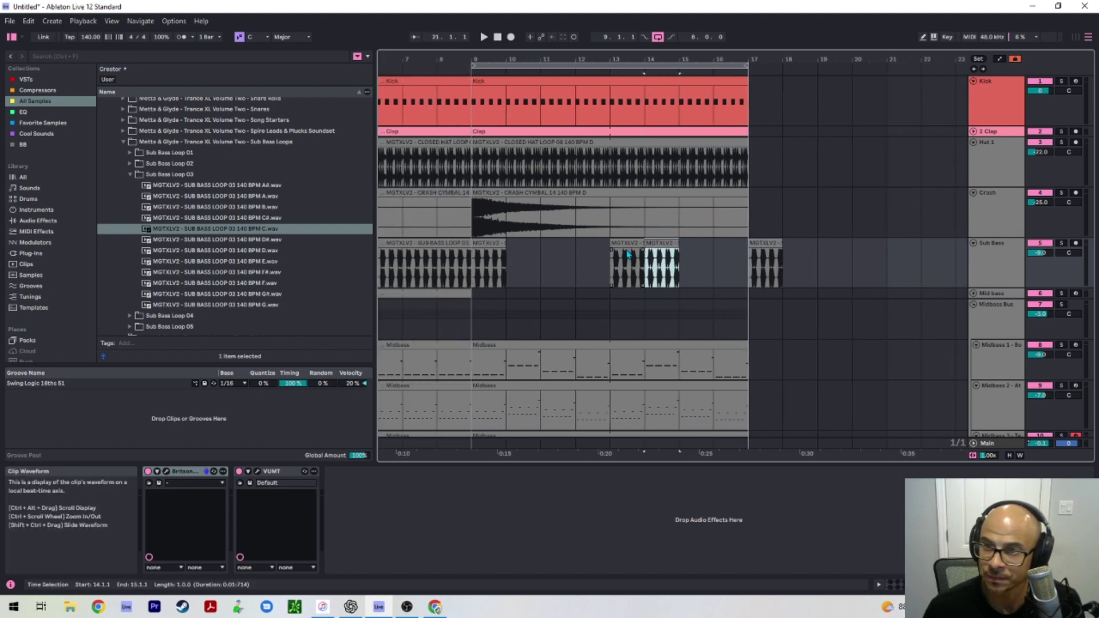
{"action": "left_click", "coordinate": [527, 256]}
{"action": "key", "text": "ctrl+v"}
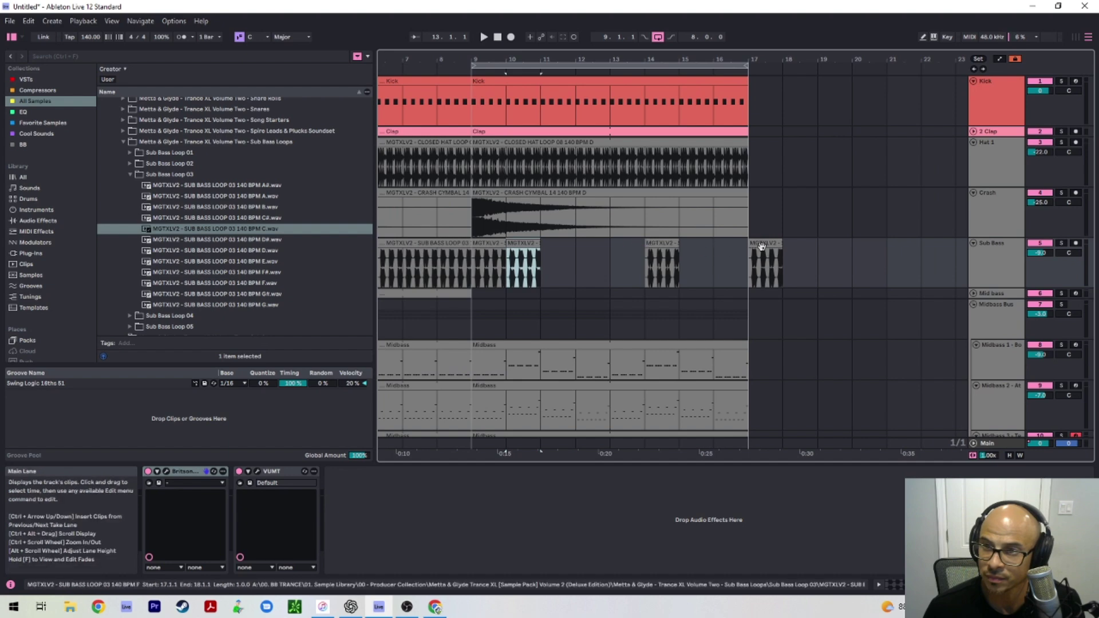
{"action": "double_click", "coordinate": [770, 249]}
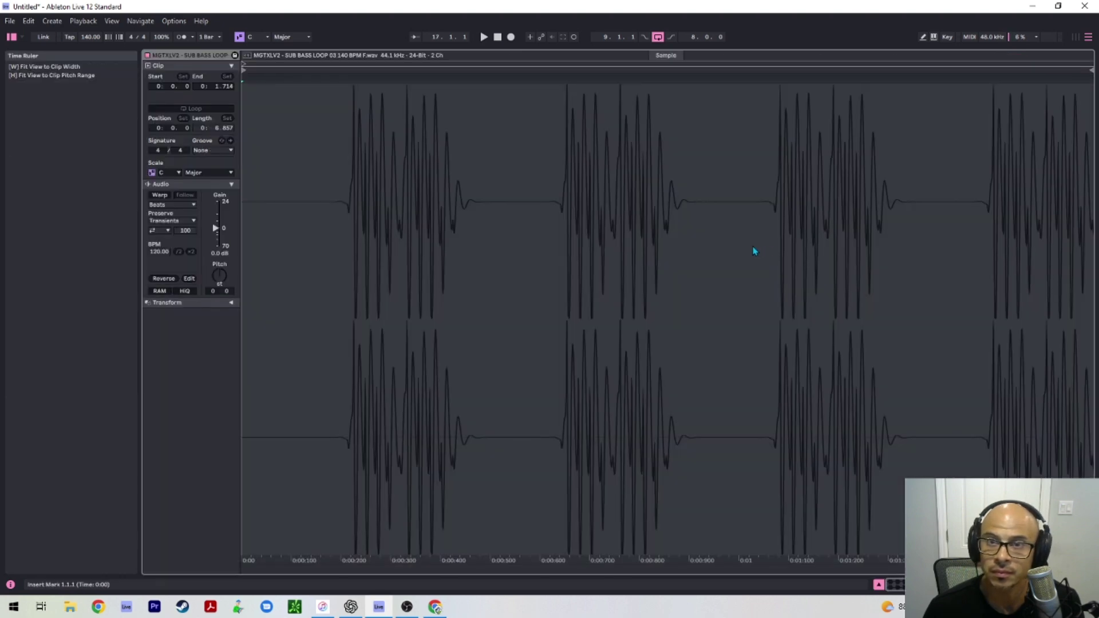
{"action": "key", "text": "shift+Tab"}
{"action": "left_click_drag", "start_coordinate": [763, 246], "coordinate": [571, 263]}
{"action": "left_click_drag", "start_coordinate": [664, 245], "coordinate": [599, 250]}
Step: Solo the Sub Bass track and play its four one-bar clips from bar 9
{"action": "left_click", "coordinate": [500, 245]}
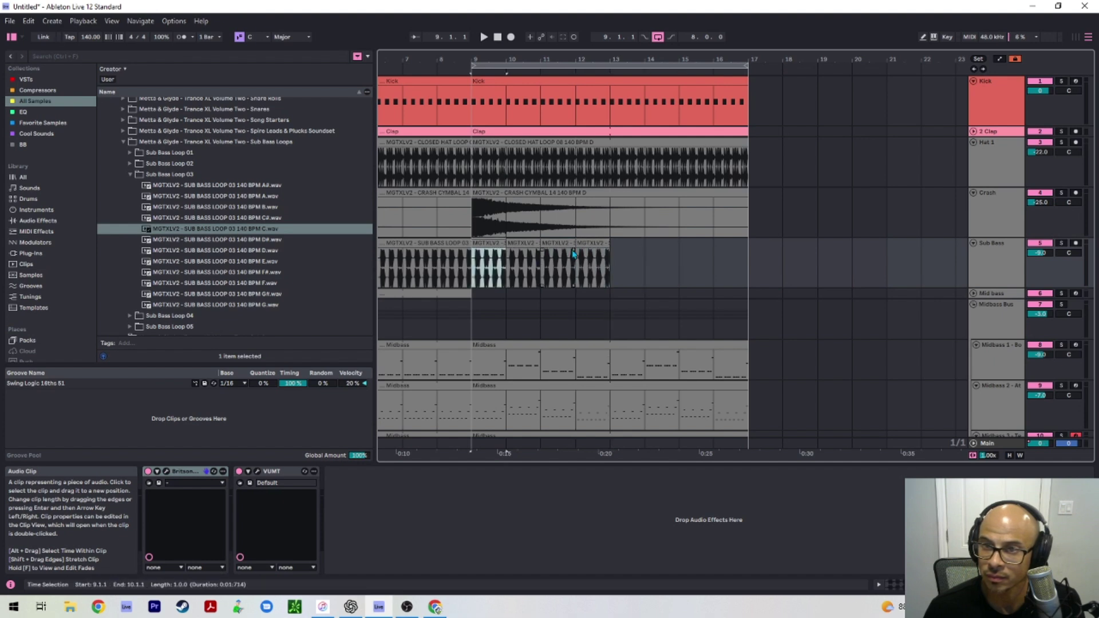
{"action": "left_click", "coordinate": [581, 243], "text": "shift"}
{"action": "key", "text": "space"}
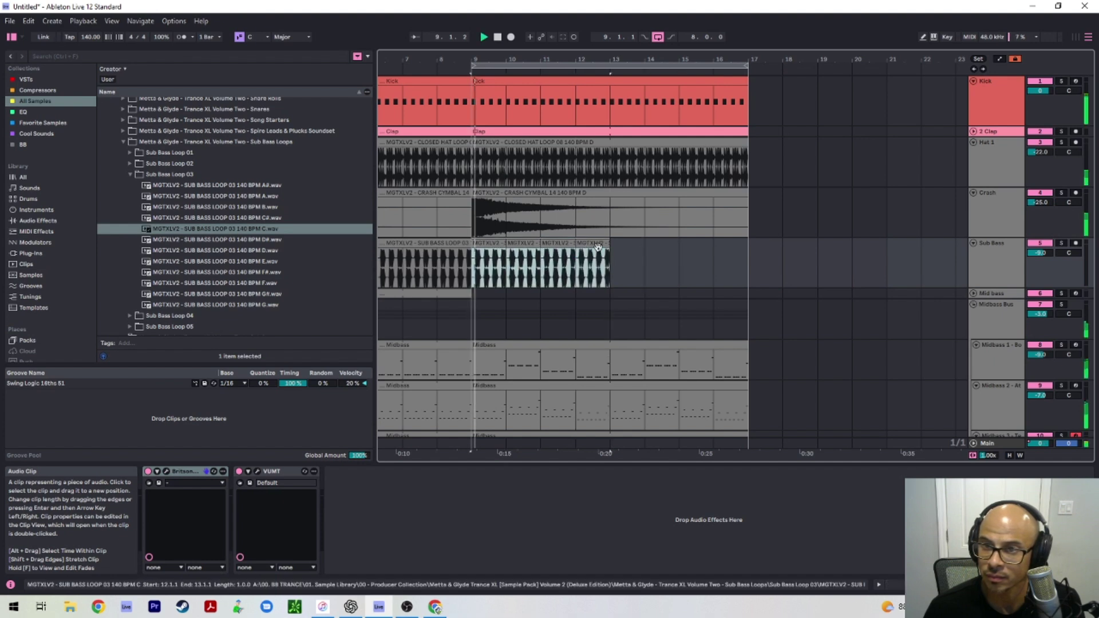
{"action": "left_click", "coordinate": [1061, 243]}
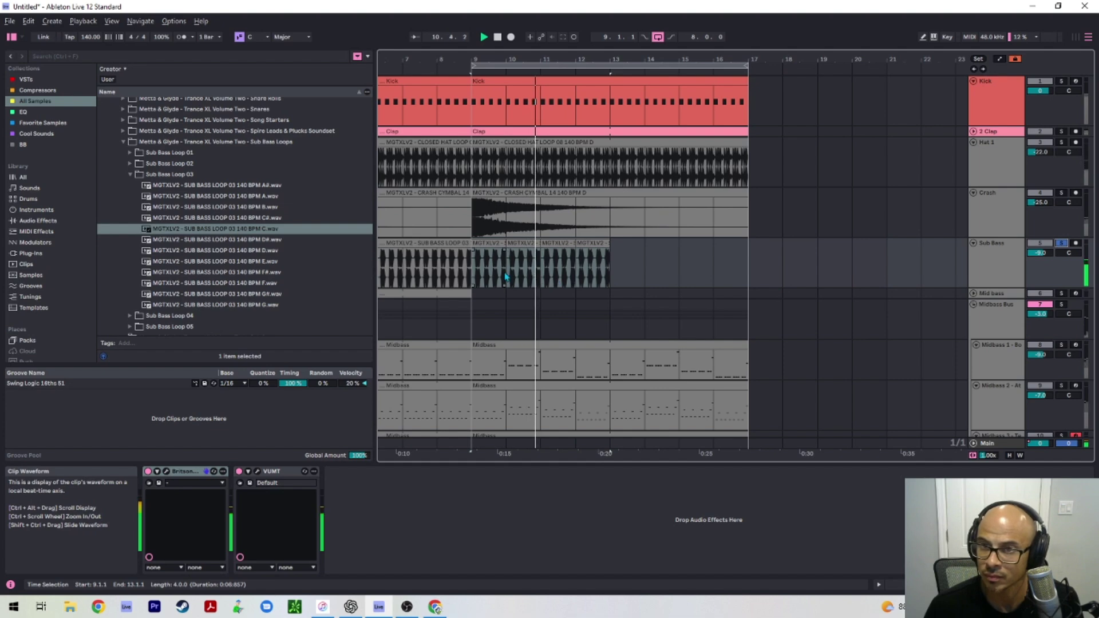
{"action": "scroll", "coordinate": [504, 276], "scroll_direction": "up", "scroll_amount": 3}
{"action": "scroll", "coordinate": [510, 279], "scroll_direction": "down", "scroll_amount": 5}
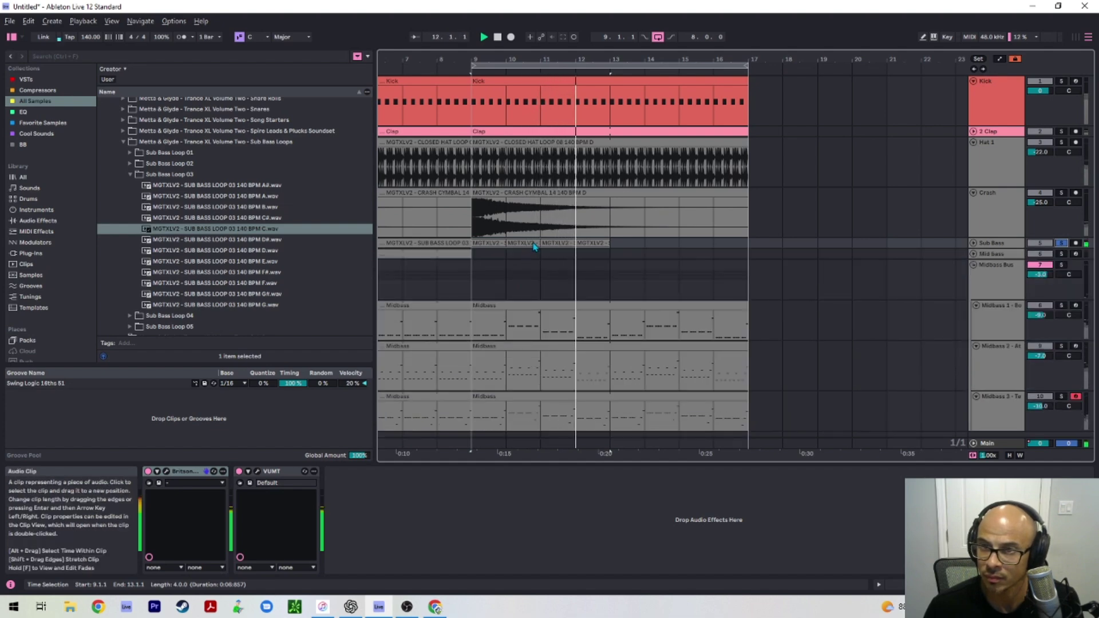
{"action": "key", "text": "u"}
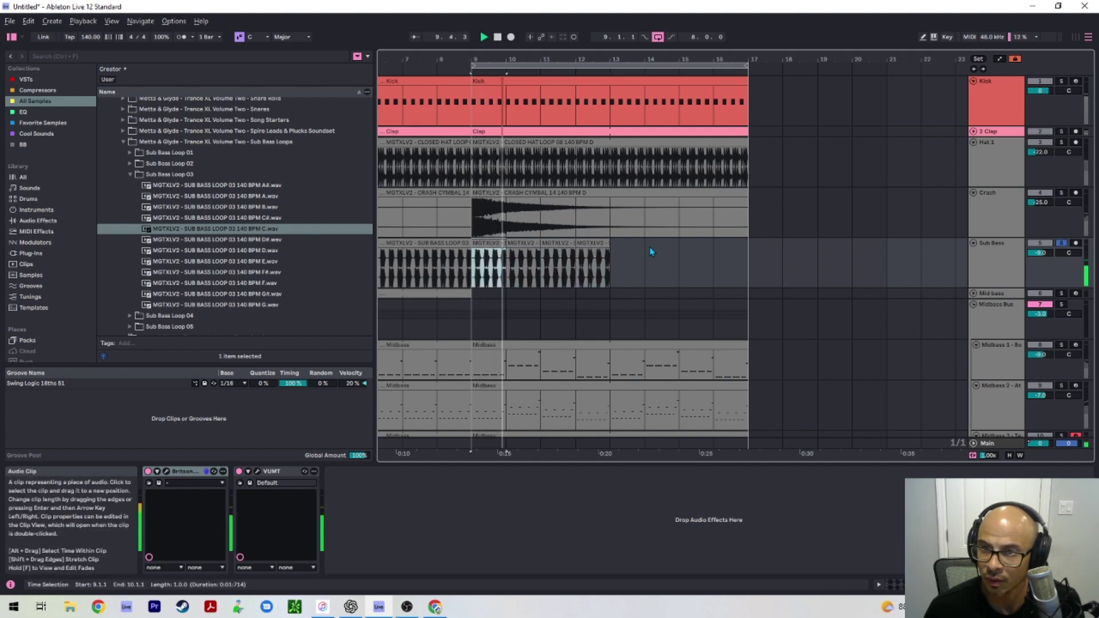
Step: Add a short fade-out to the end of the D sub bass clip at bar 10 and play across the transition
{"action": "left_click", "coordinate": [499, 269]}
{"action": "scroll", "coordinate": [499, 269], "scroll_direction": "up", "scroll_amount": 5}
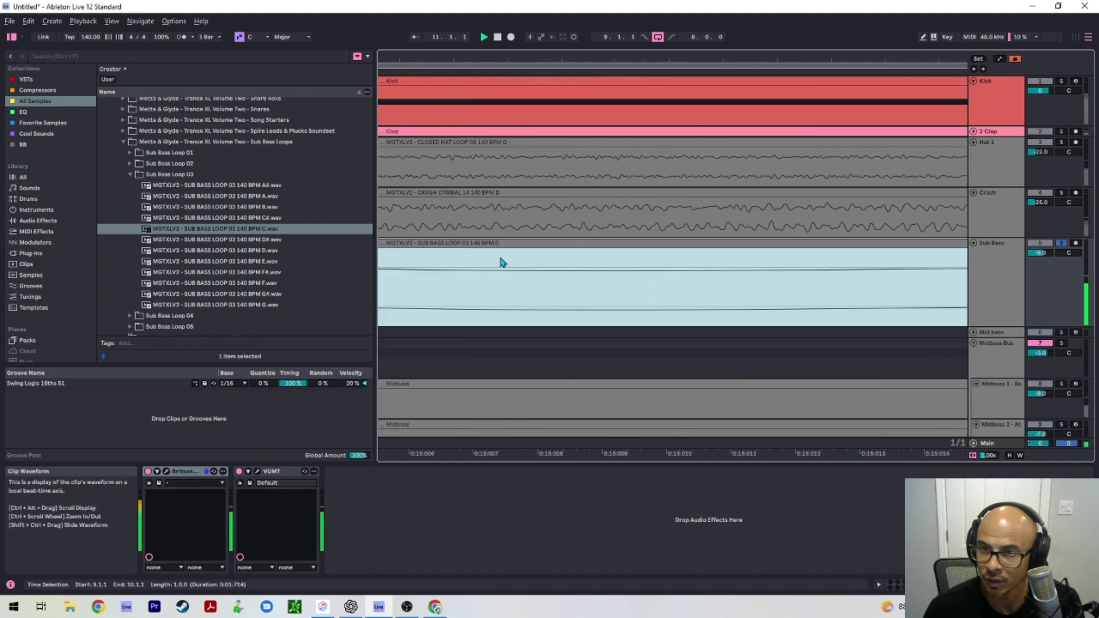
{"action": "key", "text": "space"}
{"action": "left_click", "coordinate": [645, 272]}
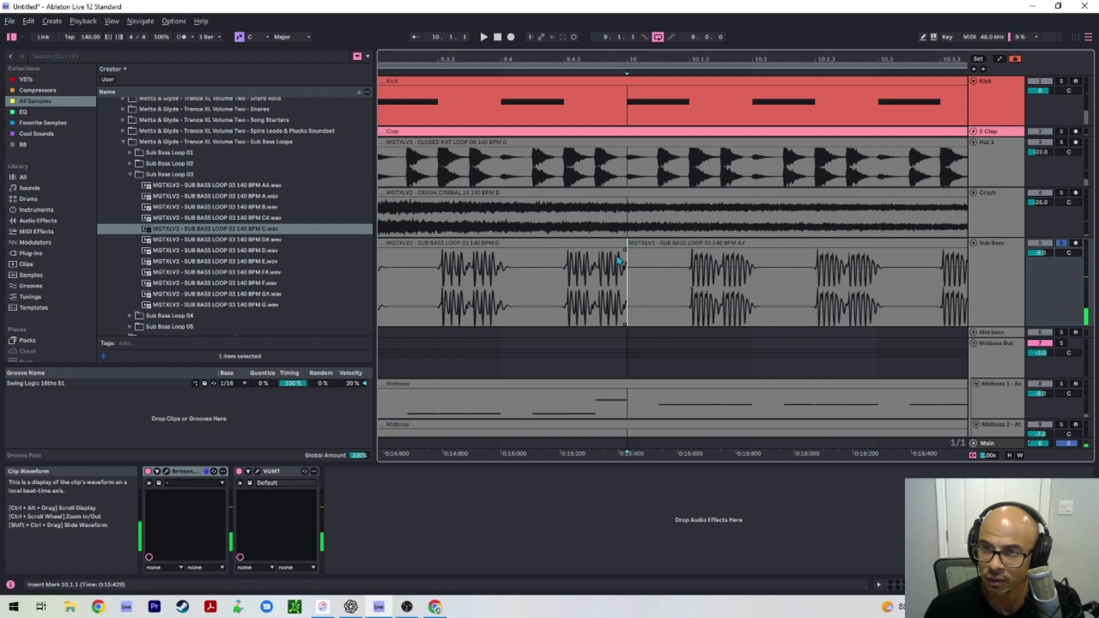
{"action": "key", "text": "space"}
{"action": "scroll", "coordinate": [590, 262], "scroll_direction": "down", "scroll_amount": 1}
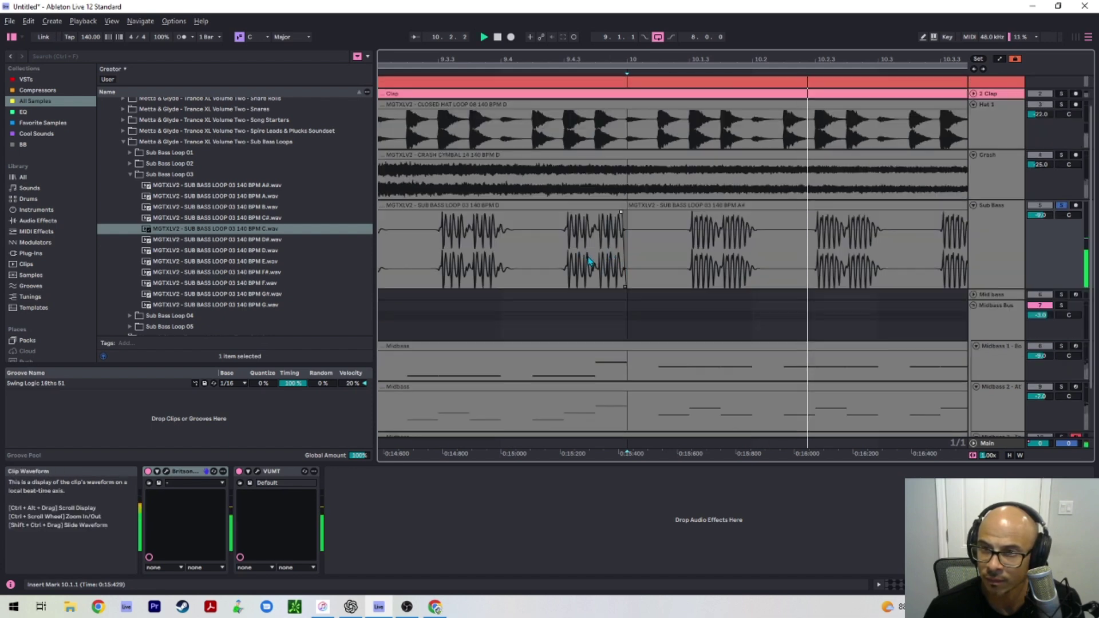
{"action": "scroll", "coordinate": [594, 240], "scroll_direction": "down", "scroll_amount": 8}
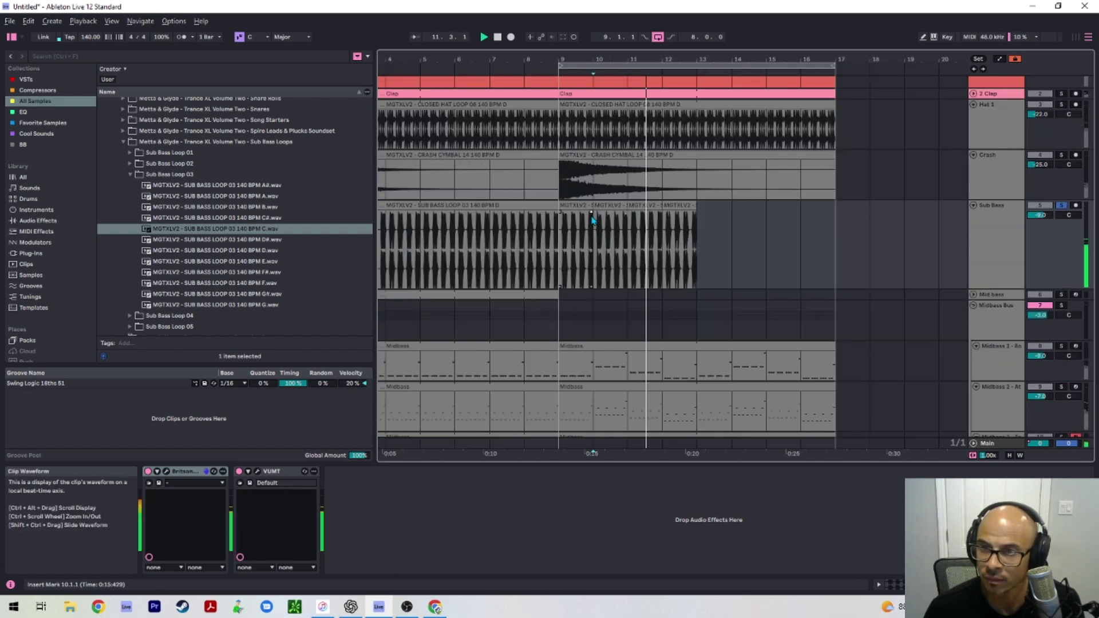
Step: Add a short fade-out to the end of the A# sub bass clip where it meets the F clip at bar 11
{"action": "scroll", "coordinate": [625, 221], "scroll_direction": "up", "scroll_amount": 2}
{"action": "scroll", "coordinate": [629, 221], "scroll_direction": "up", "scroll_amount": 10}
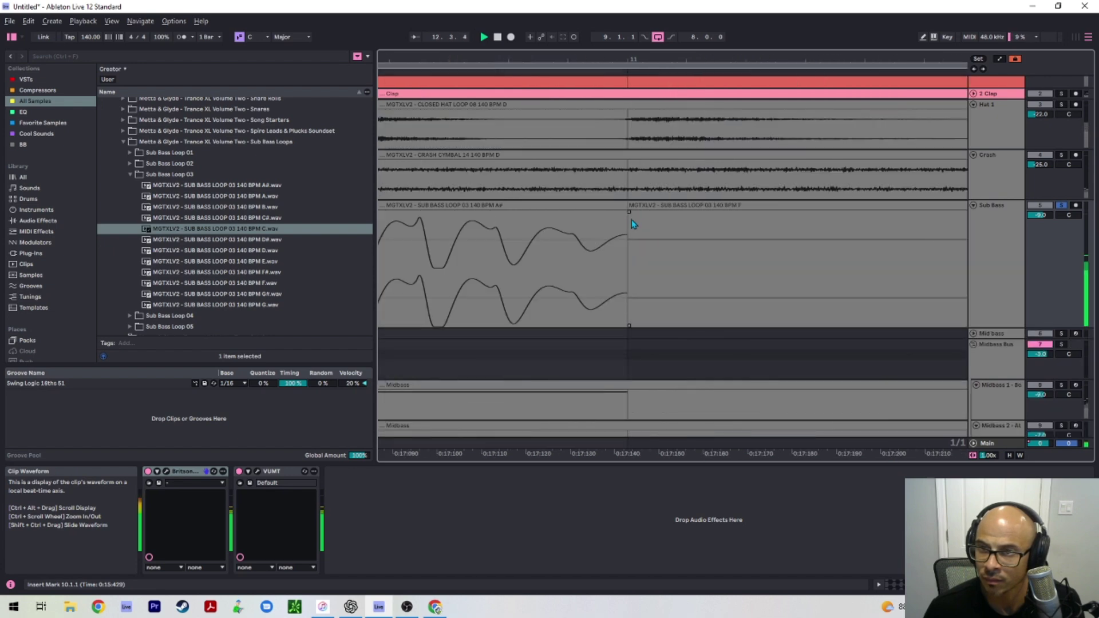
{"action": "scroll", "coordinate": [634, 221], "scroll_direction": "down", "scroll_amount": 6}
{"action": "scroll", "coordinate": [628, 220], "scroll_direction": "up", "scroll_amount": 6}
{"action": "left_click", "coordinate": [628, 220]}
{"action": "key", "text": "space"}
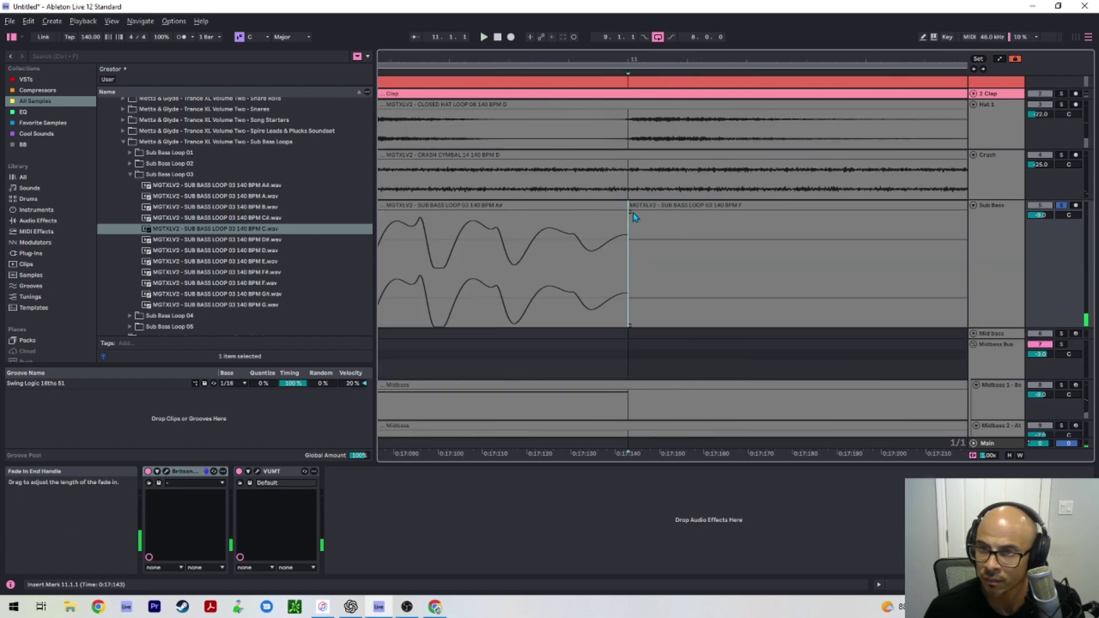
{"action": "scroll", "coordinate": [703, 223], "scroll_direction": "down", "scroll_amount": 8}
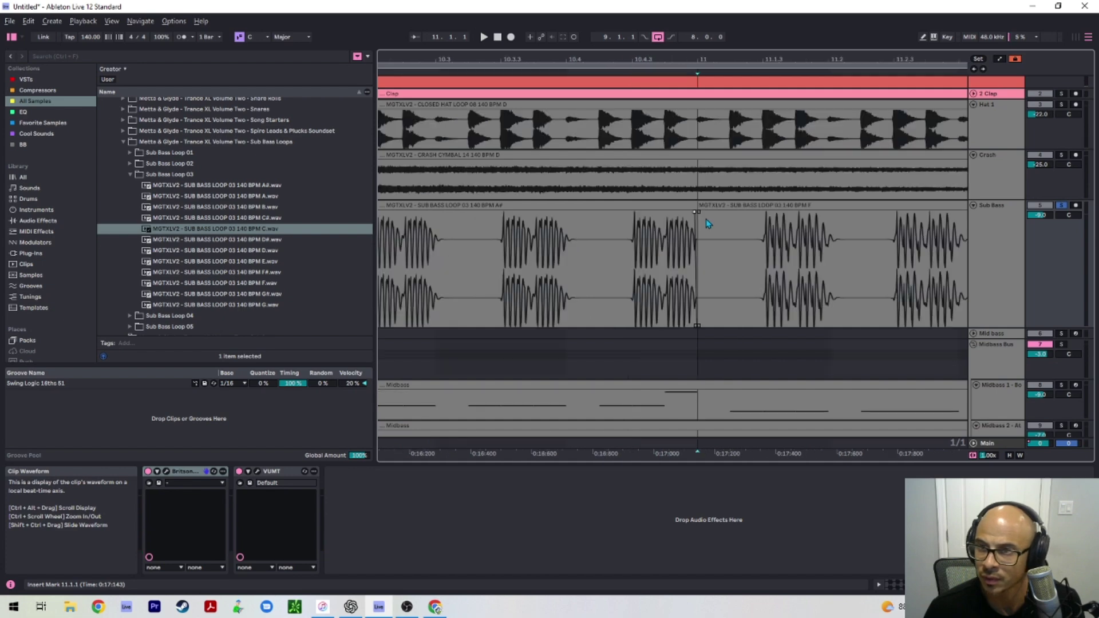
{"action": "scroll", "coordinate": [839, 226], "scroll_direction": "right", "scroll_amount": 3}
{"action": "scroll", "coordinate": [844, 227], "scroll_direction": "down", "scroll_amount": 2}
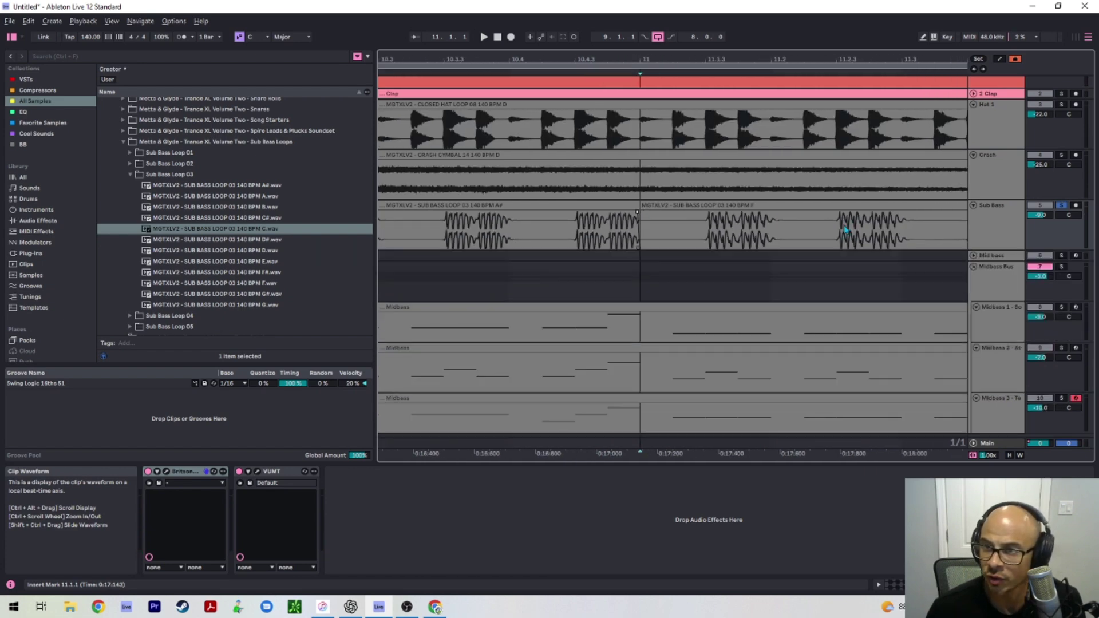
{"action": "scroll", "coordinate": [844, 217], "scroll_direction": "up", "scroll_amount": 2}
Step: Add a short fade-out to the end of the C sub bass clip at bar 13 and play the sequence
{"action": "scroll", "coordinate": [784, 229], "scroll_direction": "down", "scroll_amount": 8}
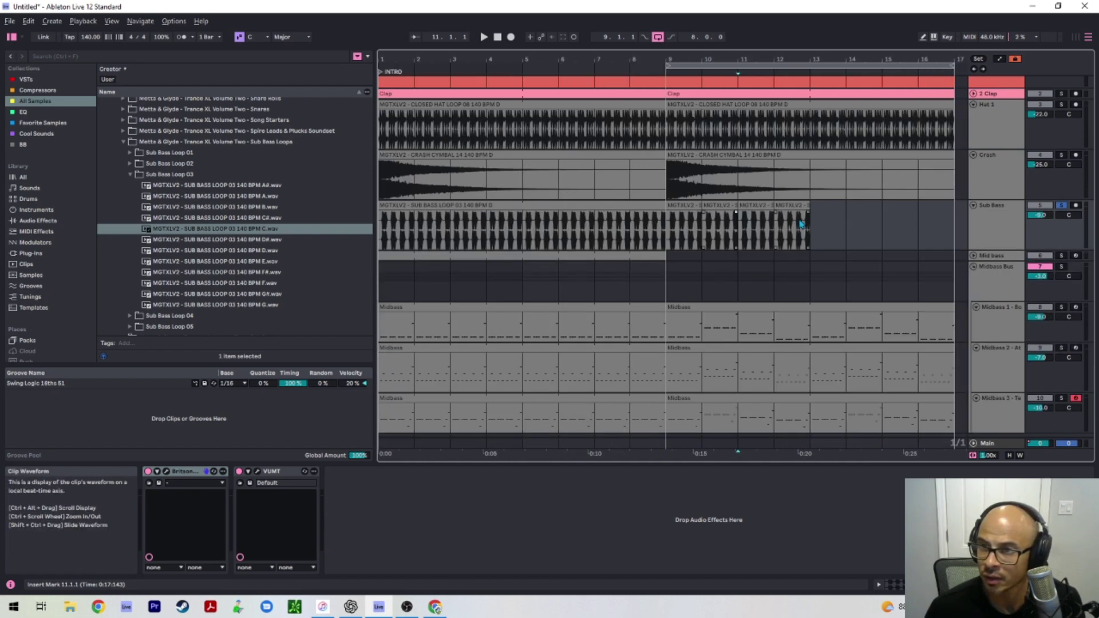
{"action": "scroll", "coordinate": [801, 219], "scroll_direction": "up", "scroll_amount": 8}
{"action": "scroll", "coordinate": [407, 223], "scroll_direction": "left", "scroll_amount": 2}
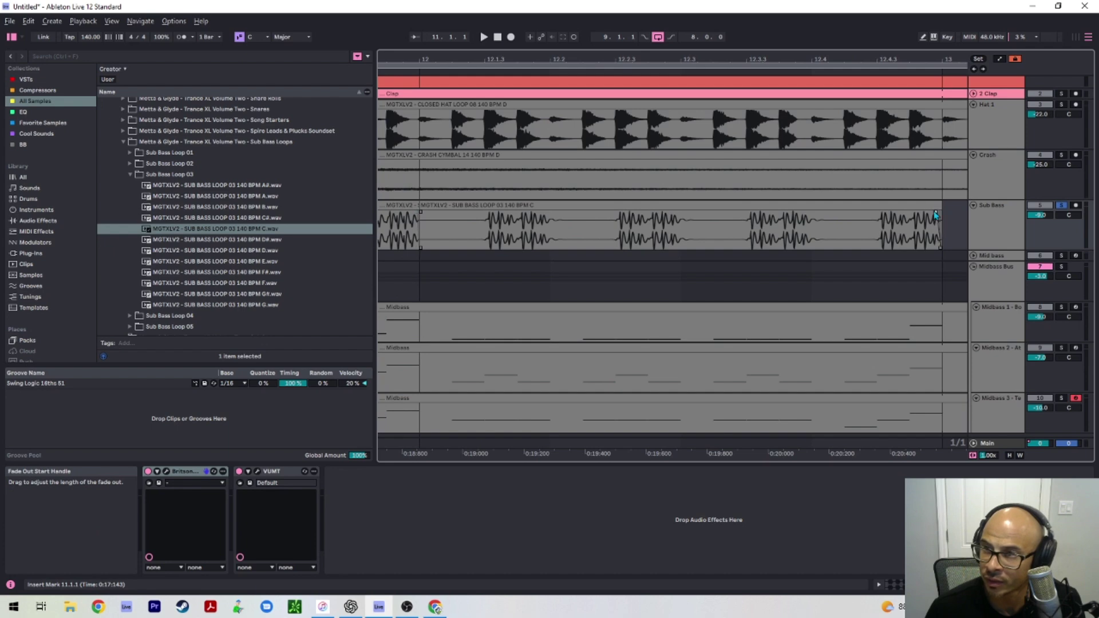
{"action": "scroll", "coordinate": [754, 228], "scroll_direction": "down", "scroll_amount": 1}
{"action": "key", "text": "space"}
{"action": "key", "text": "u"}
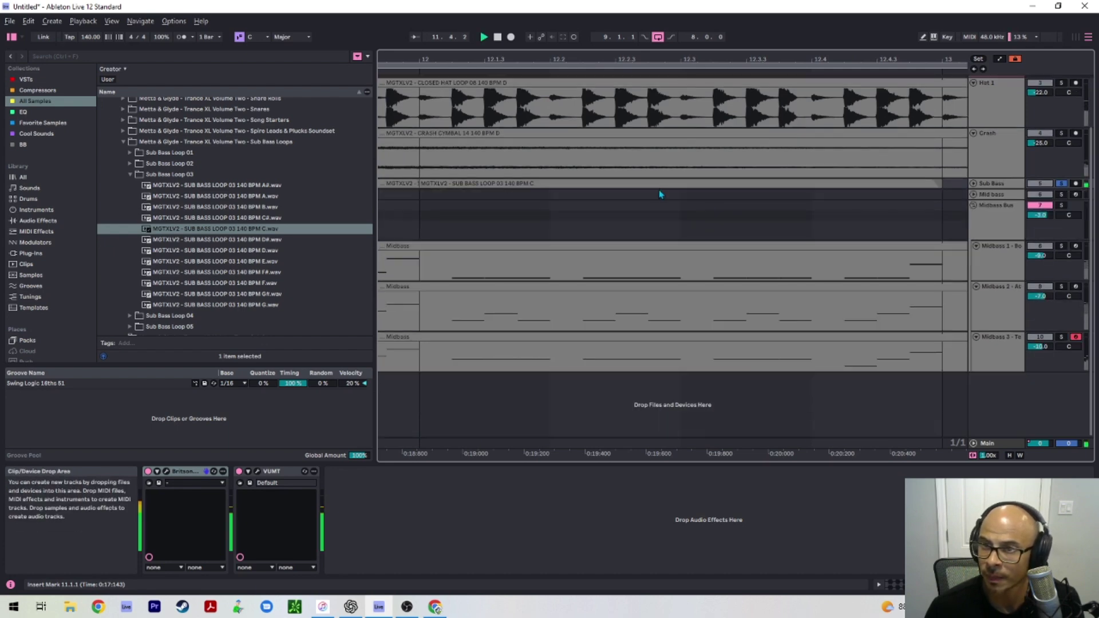
{"action": "key", "text": "u"}
{"action": "scroll", "coordinate": [659, 186], "scroll_direction": "down", "scroll_amount": 8}
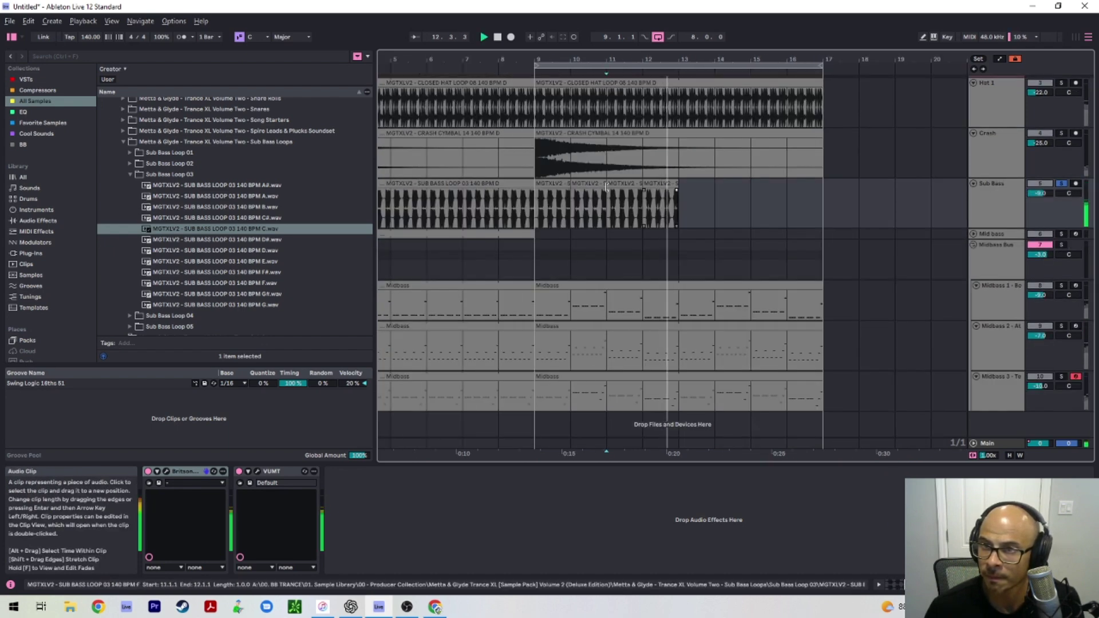
Step: Consolidate the four sub bass clips between bars 9 and 13 into one clip
{"action": "left_click", "coordinate": [556, 183]}
{"action": "left_click", "coordinate": [668, 185], "text": "shift"}
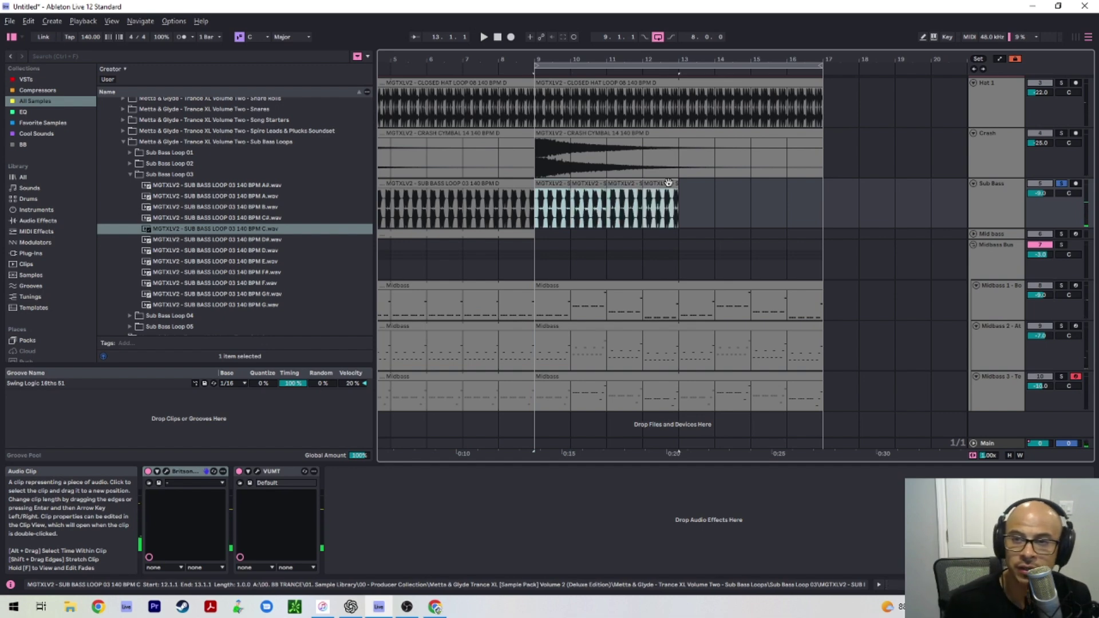
{"action": "key", "text": "ctrl+j"}
Step: Enable looping for the consolidated sub bass clip and extend it to bar 17
{"action": "double_click", "coordinate": [615, 184]}
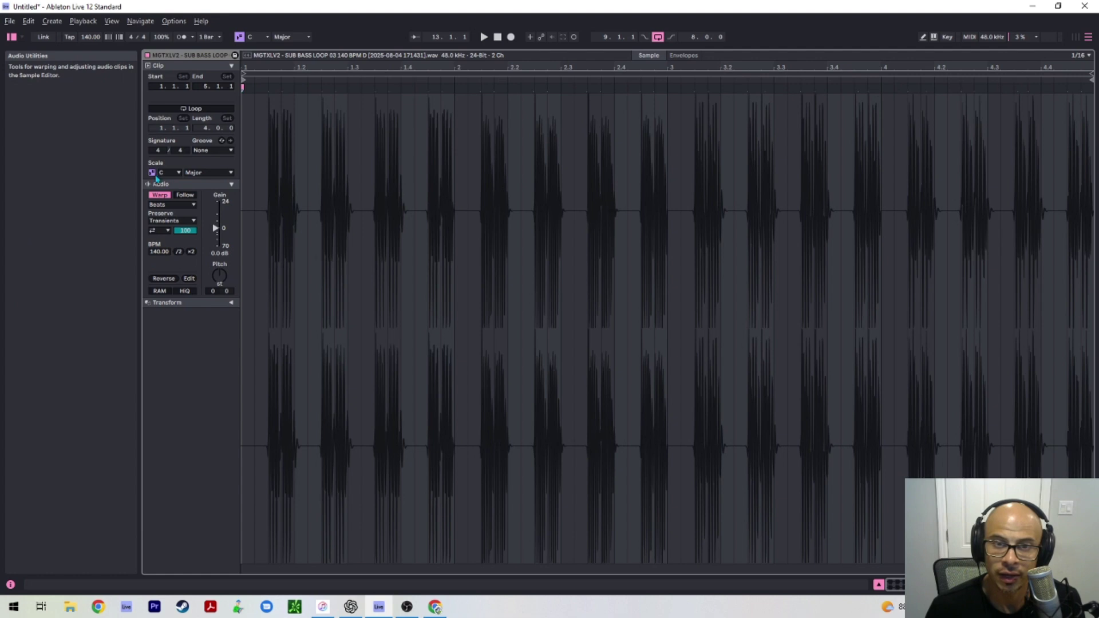
{"action": "left_click", "coordinate": [172, 108]}
{"action": "key", "text": "shift+Tab"}
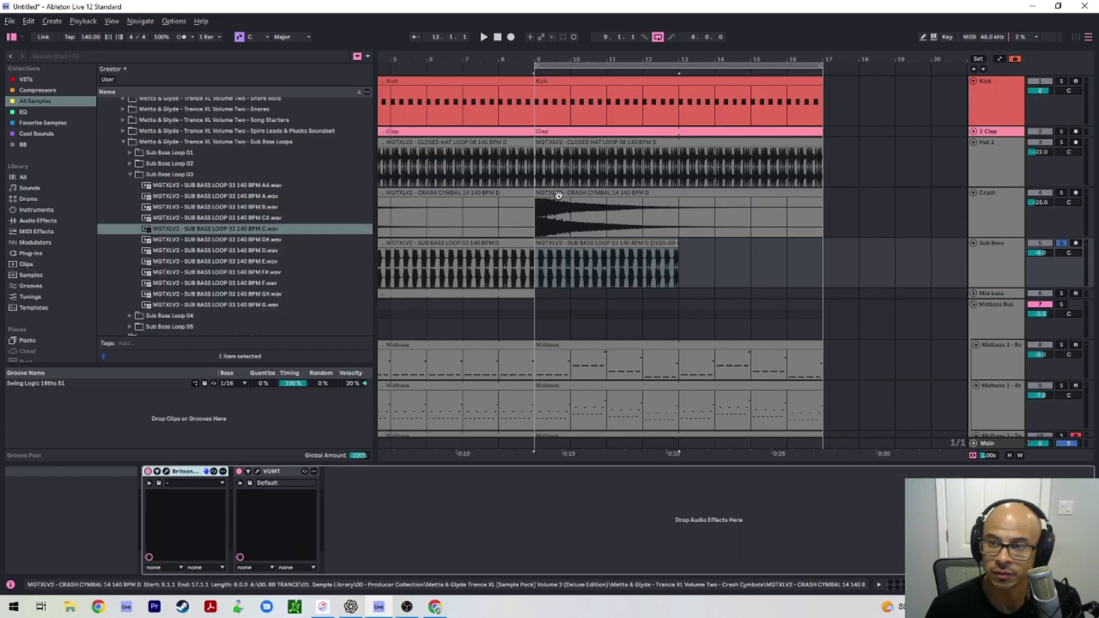
{"action": "key", "text": "space"}
{"action": "left_click_drag", "start_coordinate": [678, 246], "coordinate": [822, 246]}
Step: Solo the Kick, Midbass Bus and Mid bass tracks together with the Sub Bass during playback
{"action": "left_click", "coordinate": [1061, 81], "text": "ctrl"}
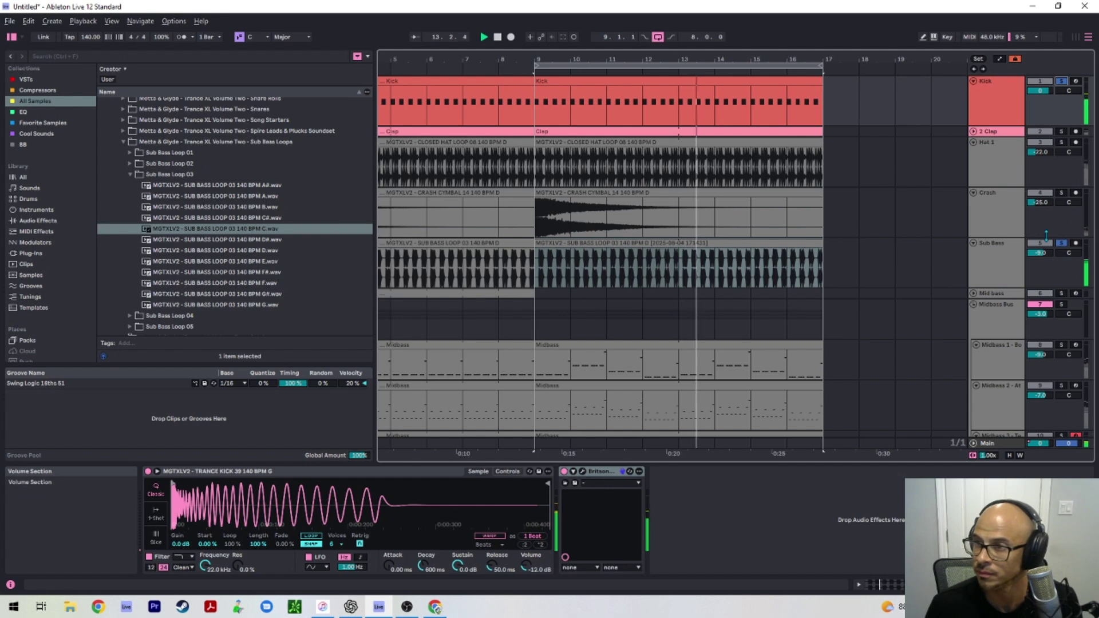
{"action": "left_click", "coordinate": [1063, 305]}
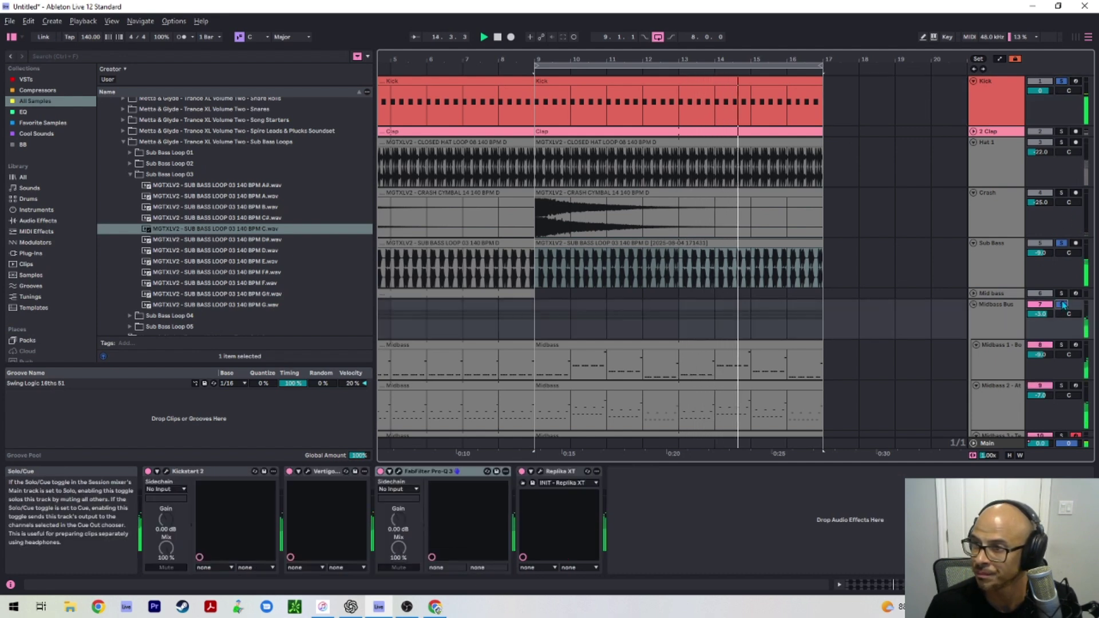
{"action": "left_click", "coordinate": [1061, 293]}
Step: Stop playback, duplicate the Mid bass clip so that its copy starts at bar 9, and open the copy for note editing
{"action": "left_click", "coordinate": [507, 294]}
{"action": "key", "text": "space"}
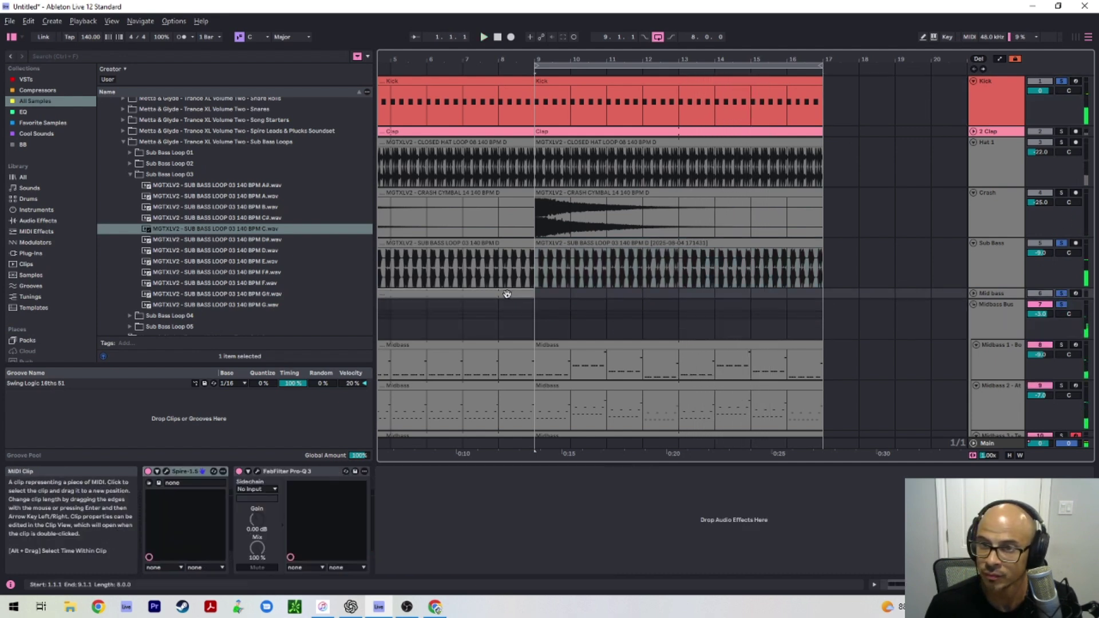
{"action": "key", "text": "ctrl+d"}
{"action": "double_click", "coordinate": [579, 291]}
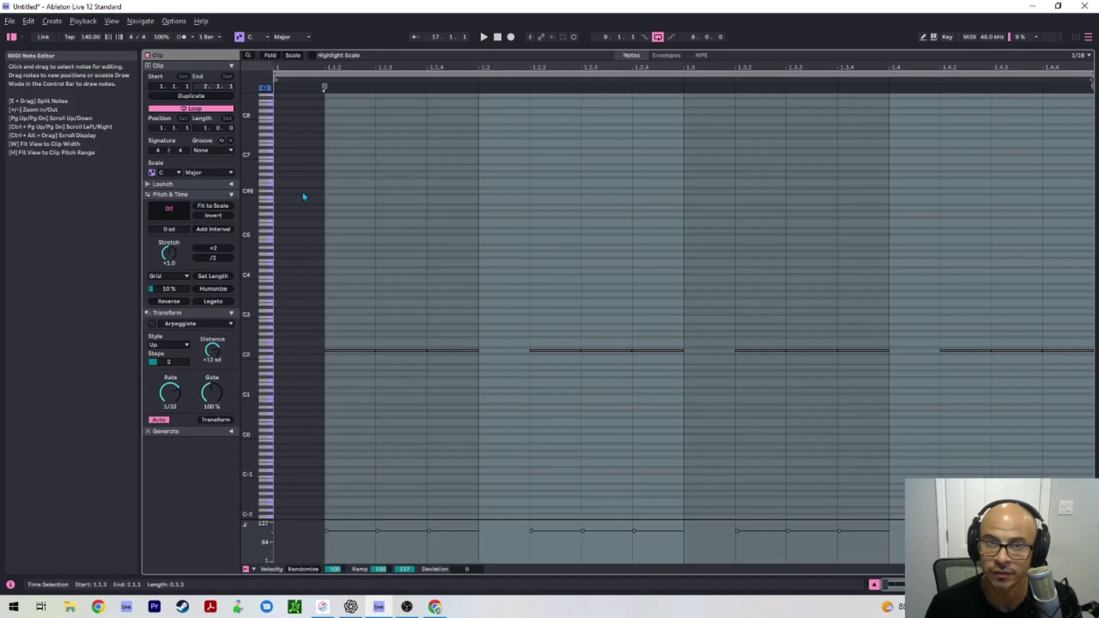
Step: Duplicate the Mid bass copy's loop contents twice to four bars and raise the notes in its second bar to A#2
{"action": "left_click", "coordinate": [210, 98]}
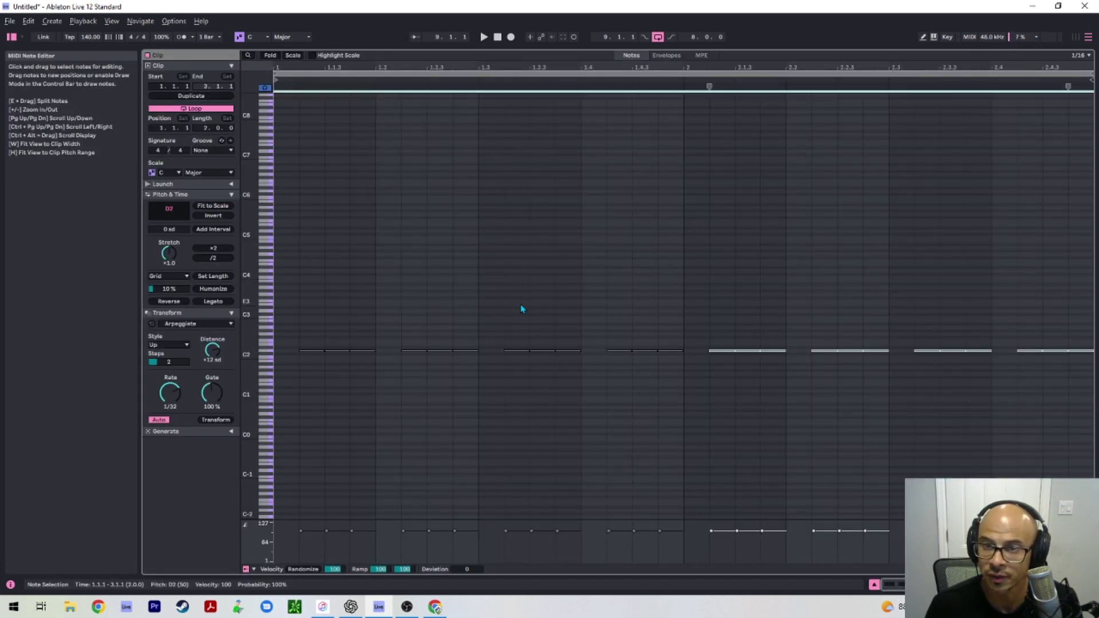
{"action": "left_click", "coordinate": [195, 96]}
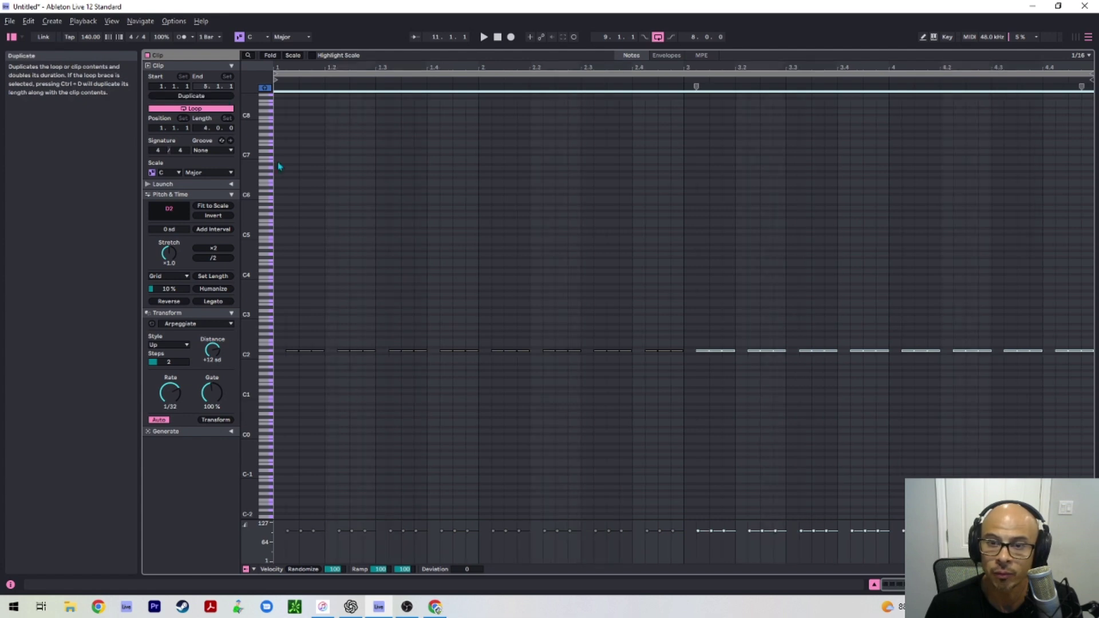
{"action": "left_click_drag", "start_coordinate": [496, 315], "coordinate": [686, 382]}
{"action": "key", "text": "Up"}
{"action": "key", "text": "Up"}
{"action": "key", "text": "Up"}
{"action": "key", "text": "Up"}
{"action": "key", "text": "Up"}
{"action": "key", "text": "Up"}
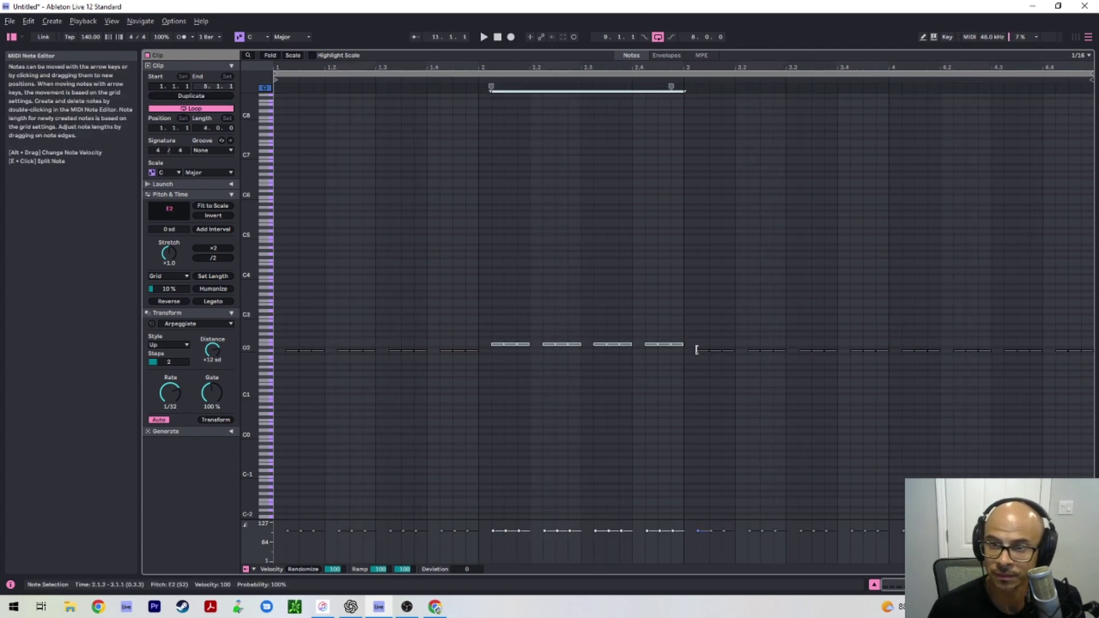
Step: During playback, raise the notes in the Mid bass clip's third bar to F2 and lower those in the fourth bar to C2
{"action": "key", "text": "space"}
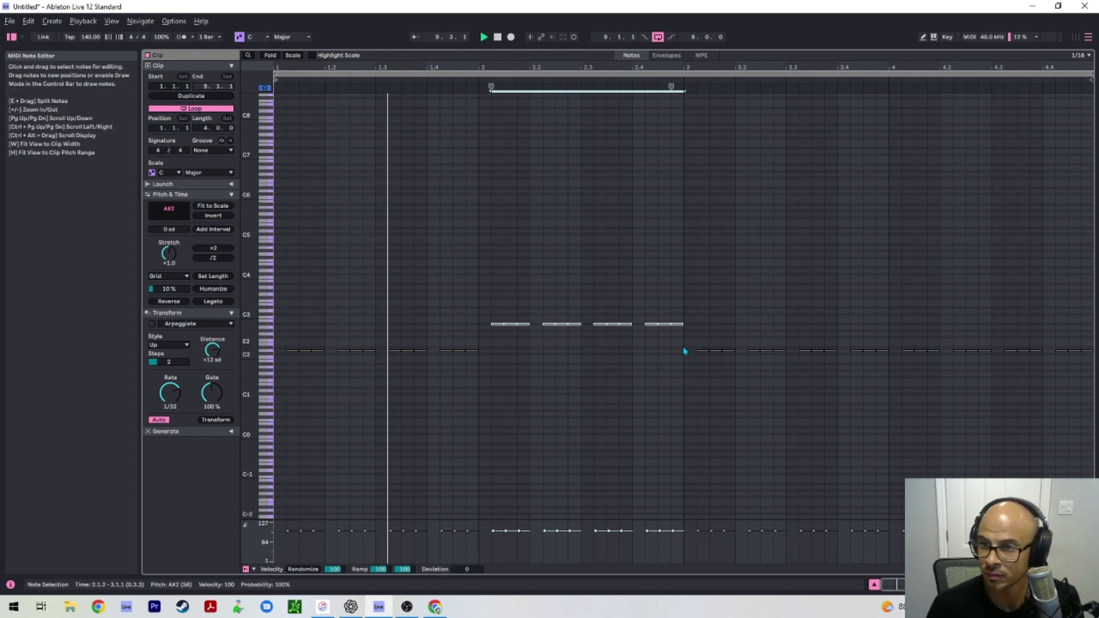
{"action": "left_click_drag", "start_coordinate": [684, 347], "coordinate": [886, 402]}
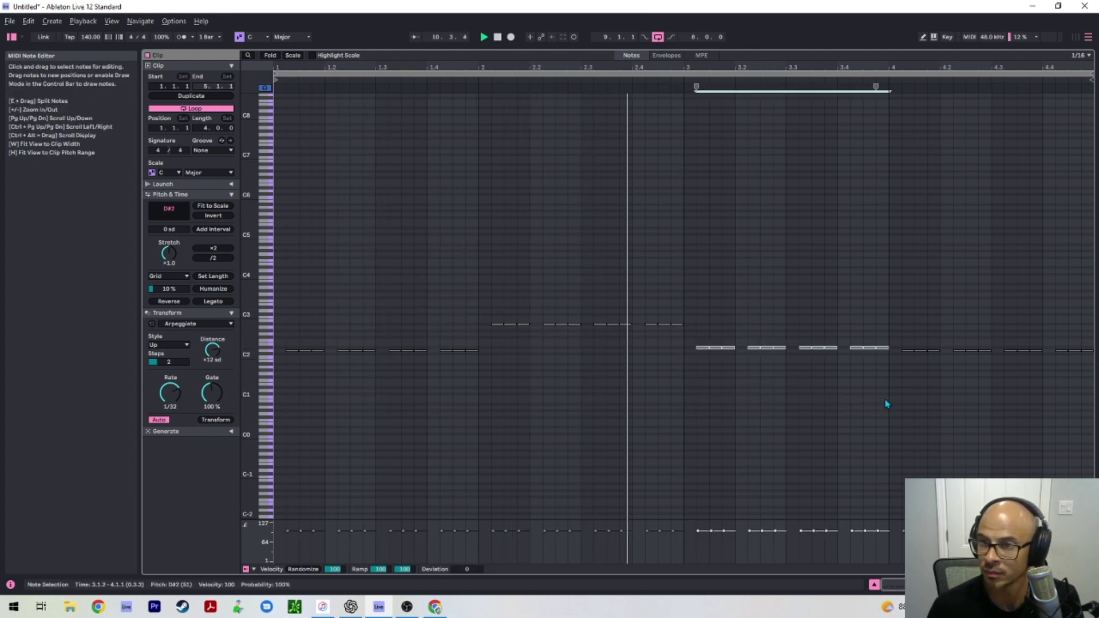
{"action": "key", "text": "Up"}
{"action": "key", "text": "Up"}
{"action": "key", "text": "Up"}
{"action": "left_click_drag", "start_coordinate": [902, 336], "coordinate": [1090, 466]}
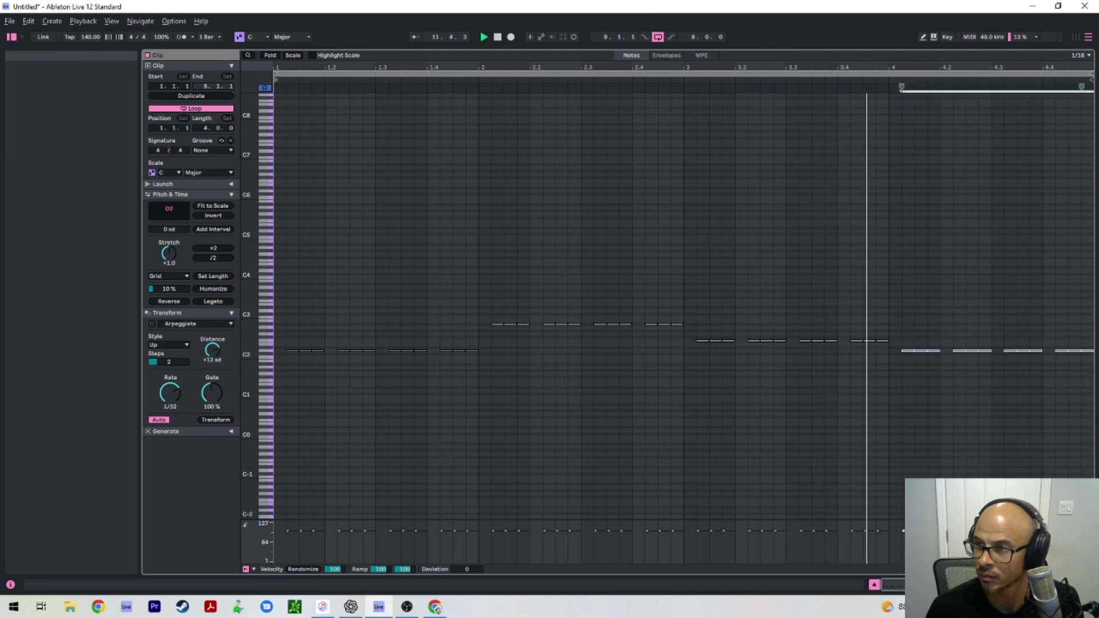
{"action": "key", "text": "Down"}
{"action": "key", "text": "Up"}
Step: Return to the track devices, even out the track heights and play the soloed bass layers from bar 9
{"action": "key", "text": "space"}
{"action": "key", "text": "shift+Tab"}
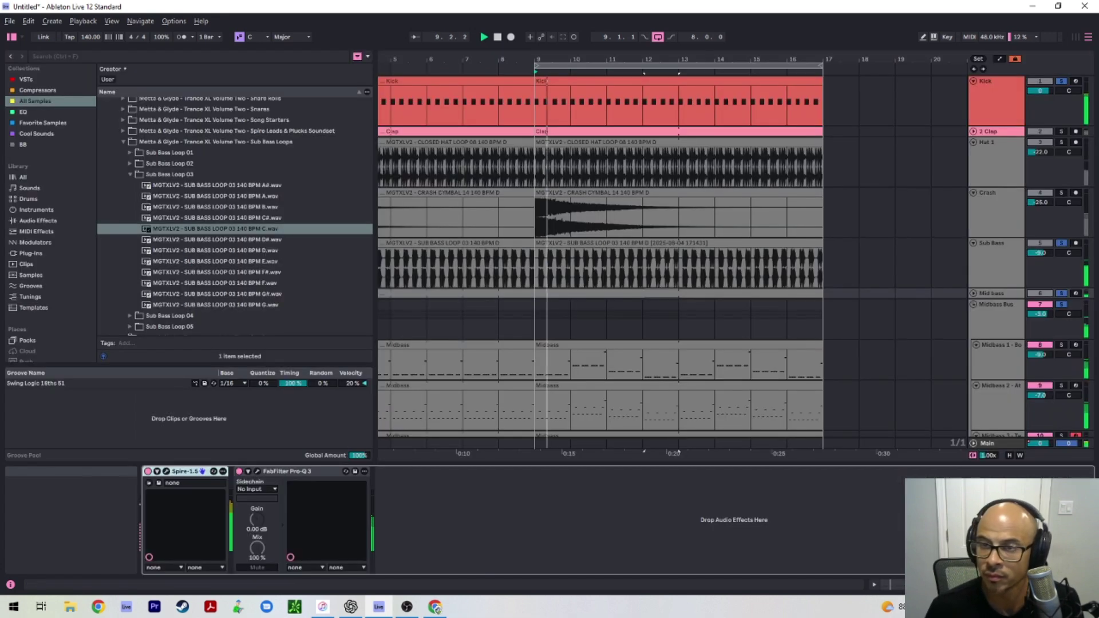
{"action": "scroll", "coordinate": [645, 347], "scroll_direction": "down", "scroll_amount": 3}
{"action": "scroll", "coordinate": [623, 333], "scroll_direction": "up", "scroll_amount": 3}
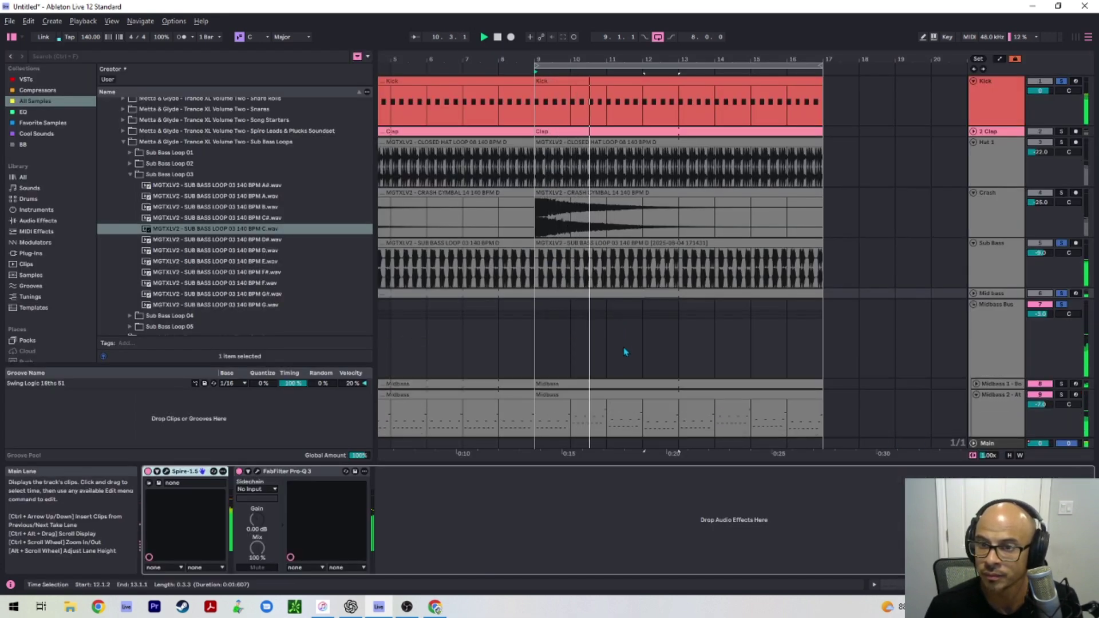
{"action": "scroll", "coordinate": [633, 401], "scroll_direction": "down", "scroll_amount": 2}
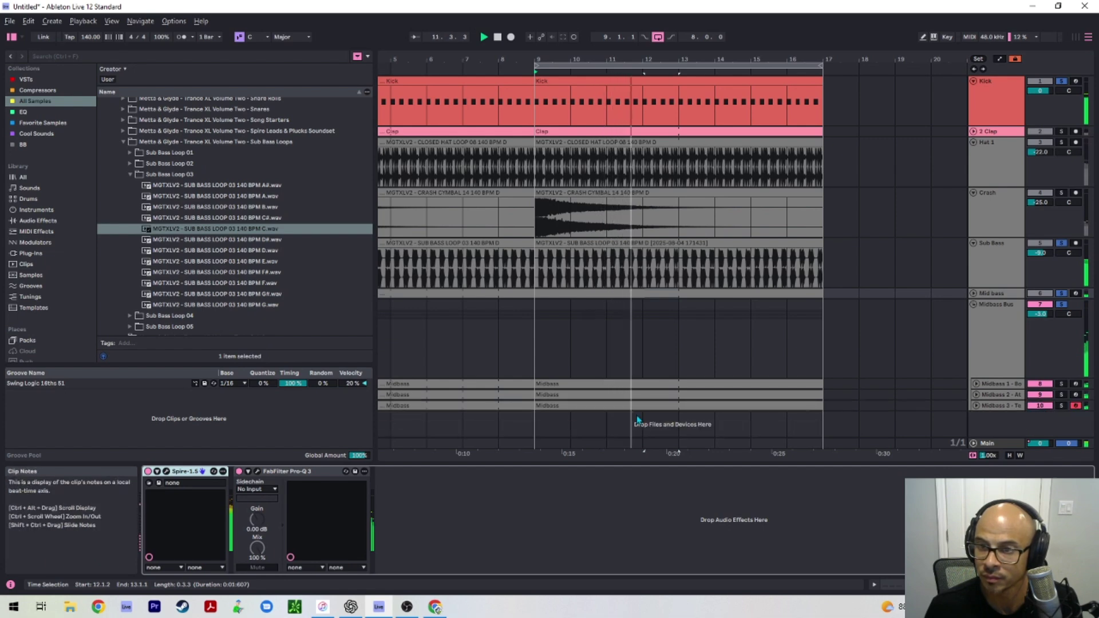
{"action": "scroll", "coordinate": [549, 348], "scroll_direction": "down", "scroll_amount": 5}
{"action": "left_click", "coordinate": [441, 347]}
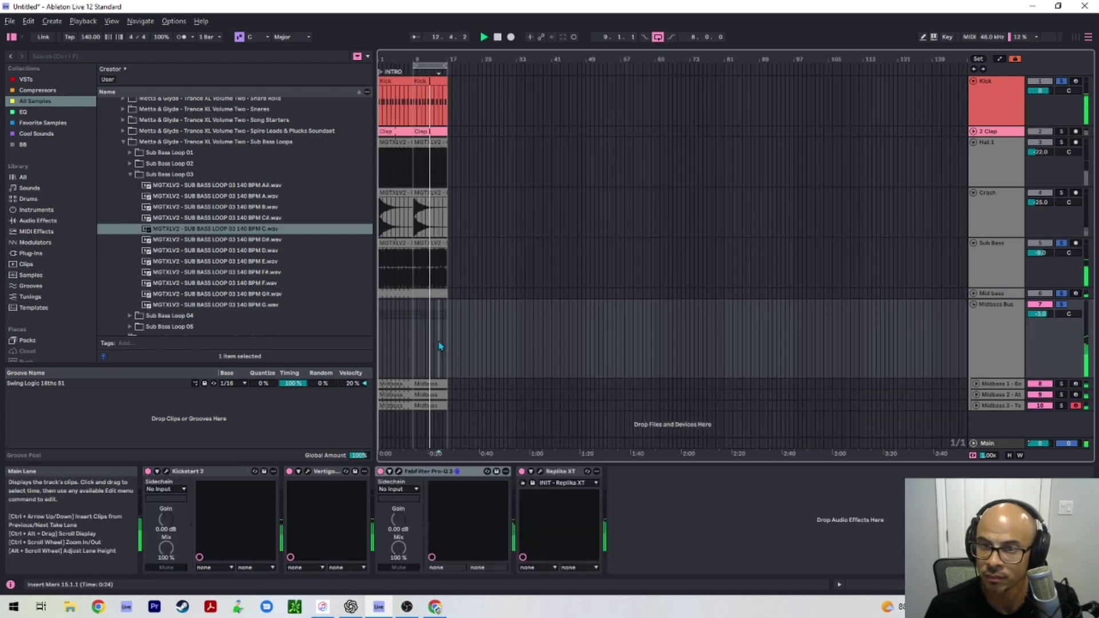
{"action": "key", "text": "a"}
{"action": "key", "text": "a"}
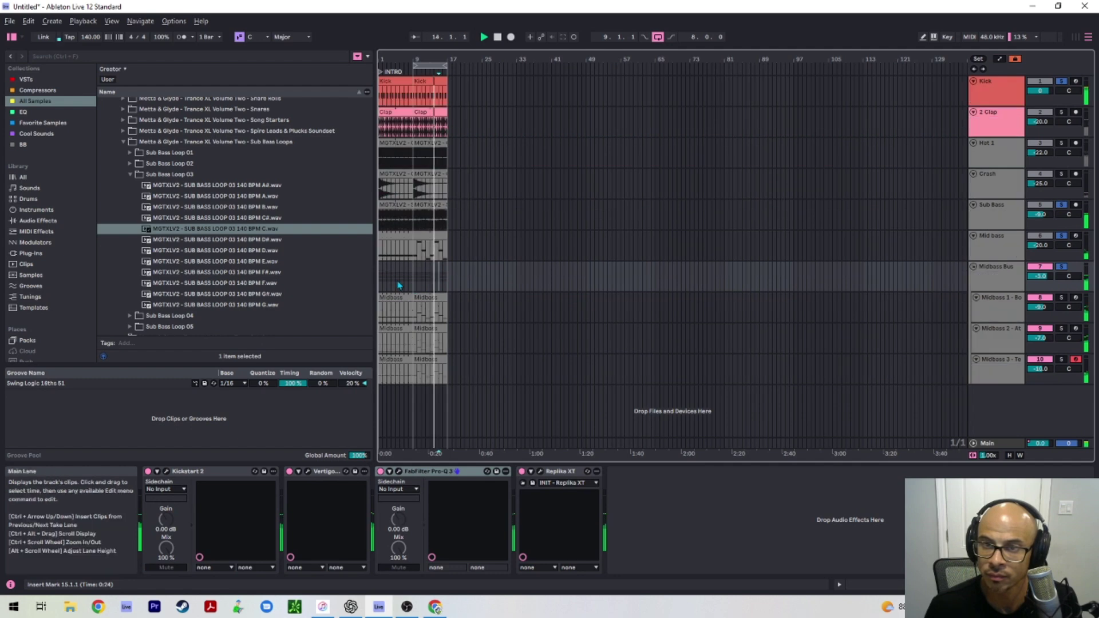
{"action": "scroll", "coordinate": [426, 279], "scroll_direction": "up", "scroll_amount": 6}
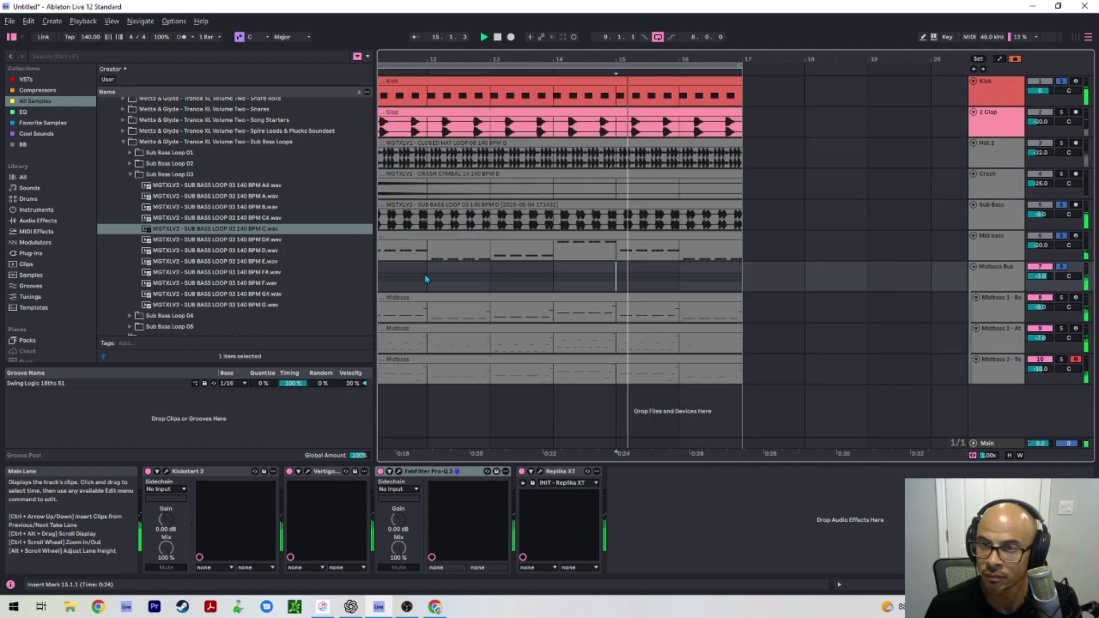
{"action": "scroll", "coordinate": [461, 274], "scroll_direction": "left", "scroll_amount": 5}
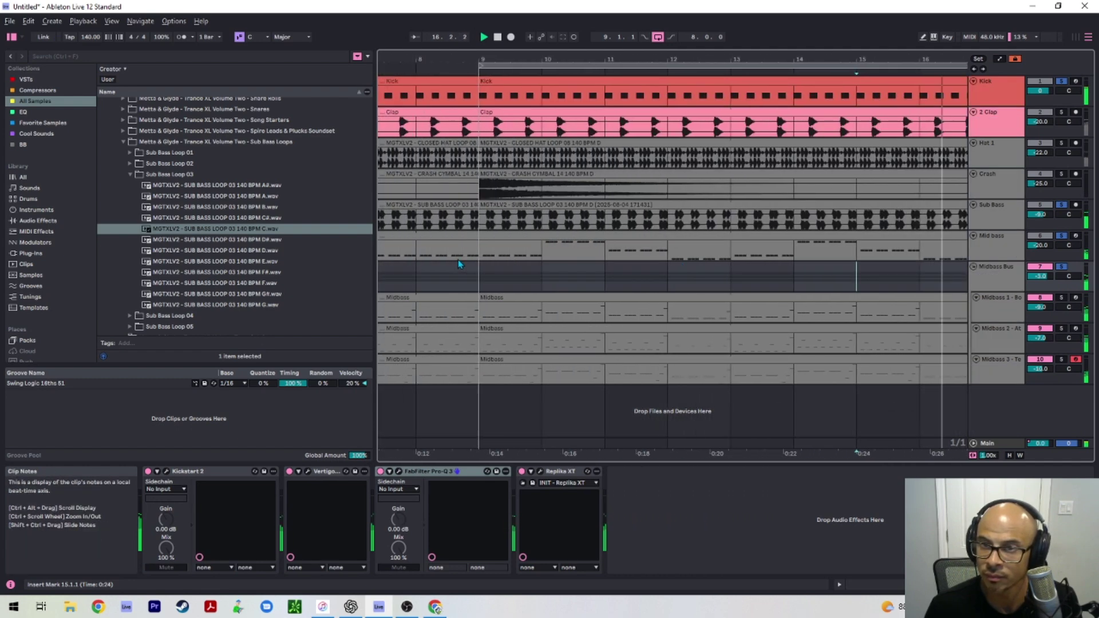
{"action": "key", "text": "space"}
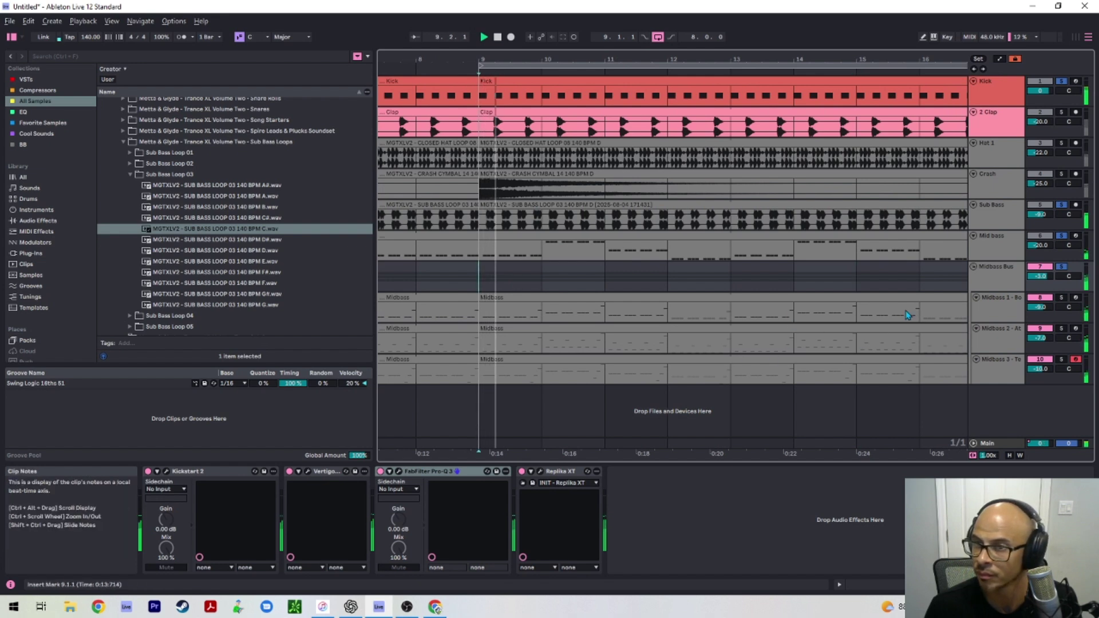
Step: Stop playback, unsolo all the soloed tracks and replay bars 9–17 with the full mix
{"action": "key", "text": "space"}
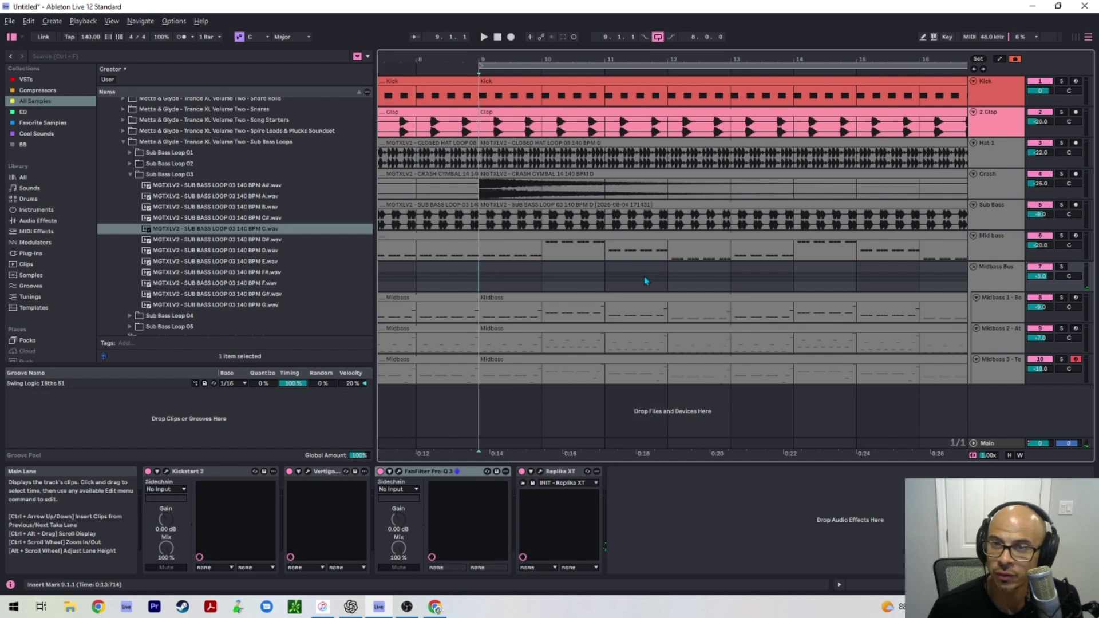
{"action": "key", "text": "space"}
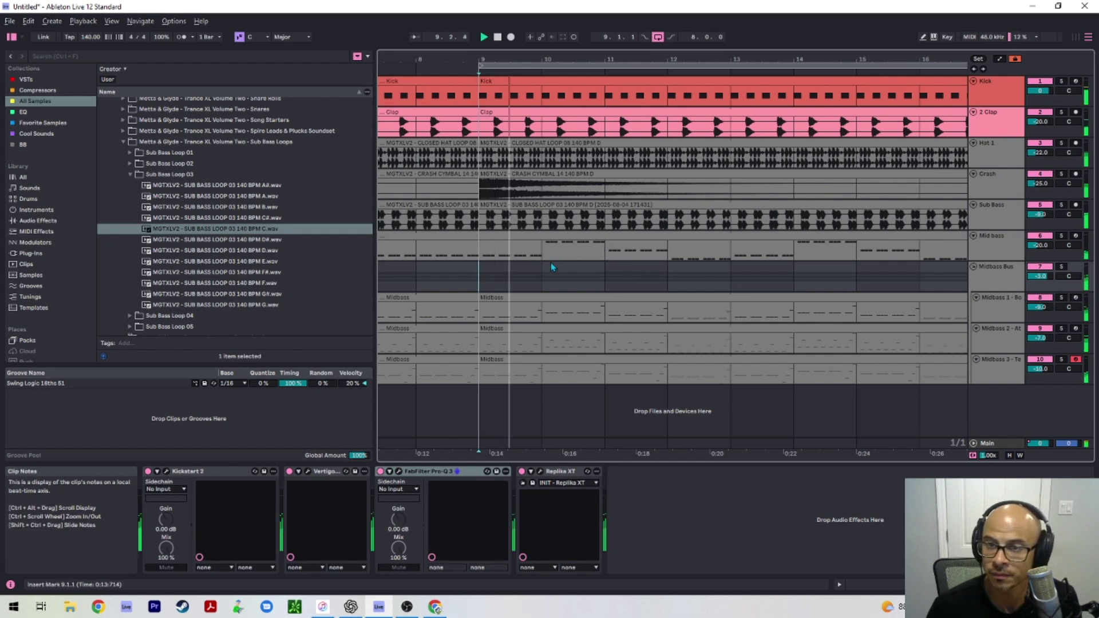
{"action": "scroll", "coordinate": [550, 264], "scroll_direction": "down", "scroll_amount": 5}
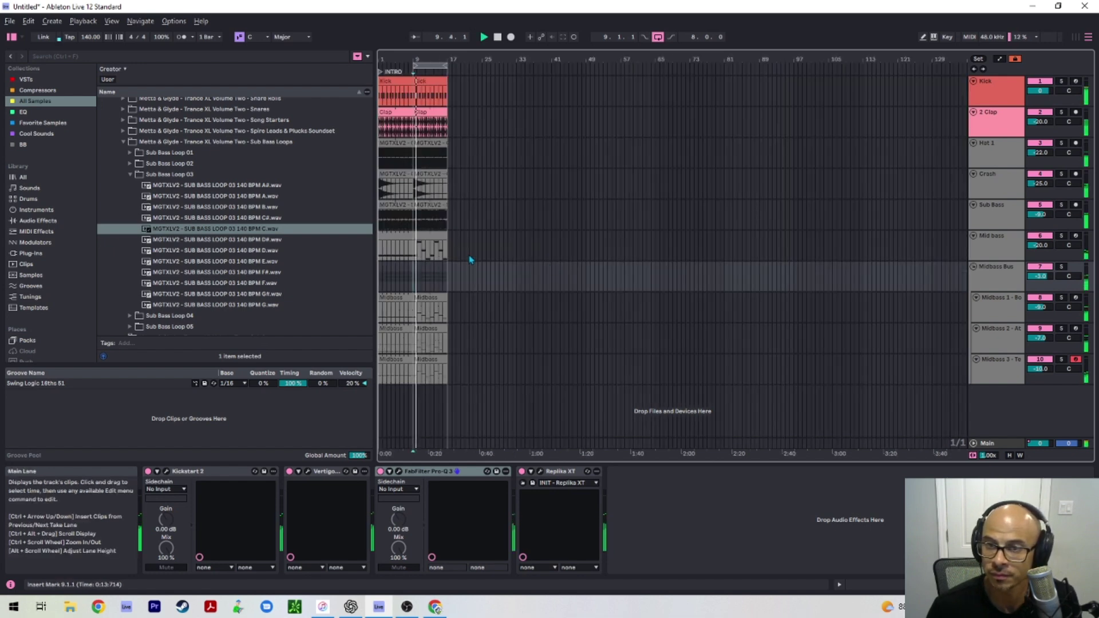
{"action": "left_click", "coordinate": [437, 355]}
{"action": "left_click", "coordinate": [431, 66]}
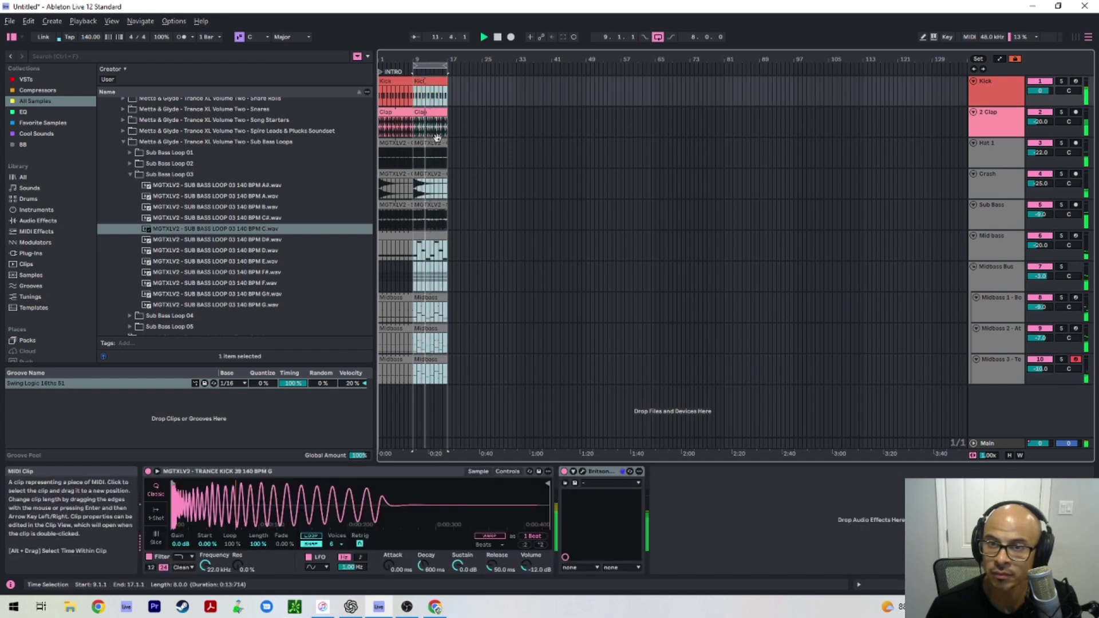
Step: Review the Sub Bass and Hat 1 tracks during playback, stop it, and lower the Hat 1 volume to -24.2 dB
{"action": "left_click", "coordinate": [984, 195]}
{"action": "left_click", "coordinate": [989, 213]}
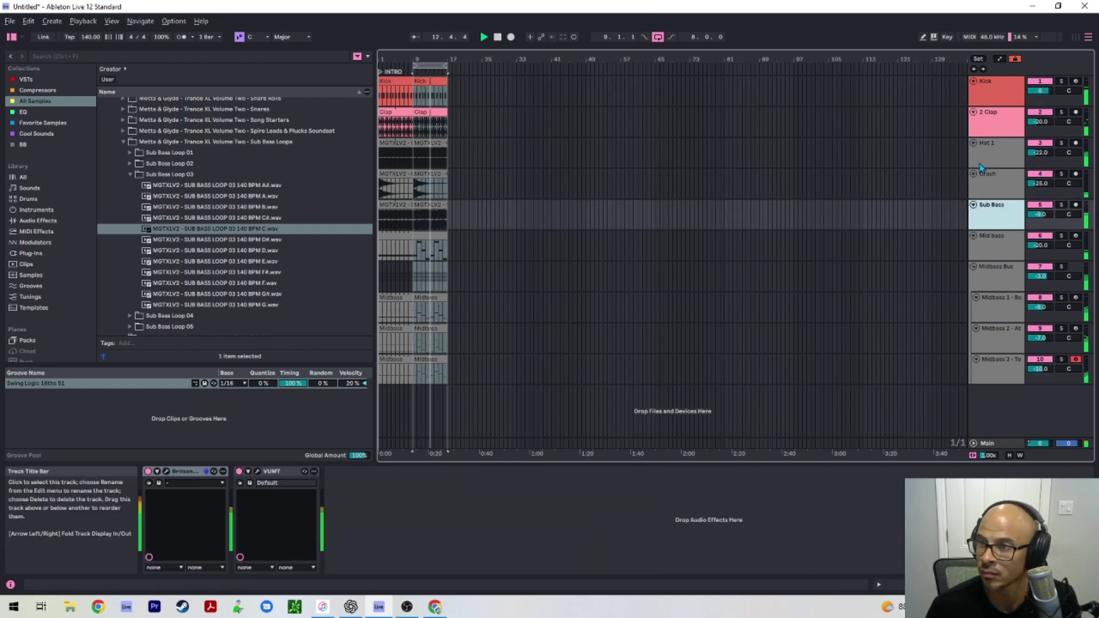
{"action": "left_click", "coordinate": [1008, 156]}
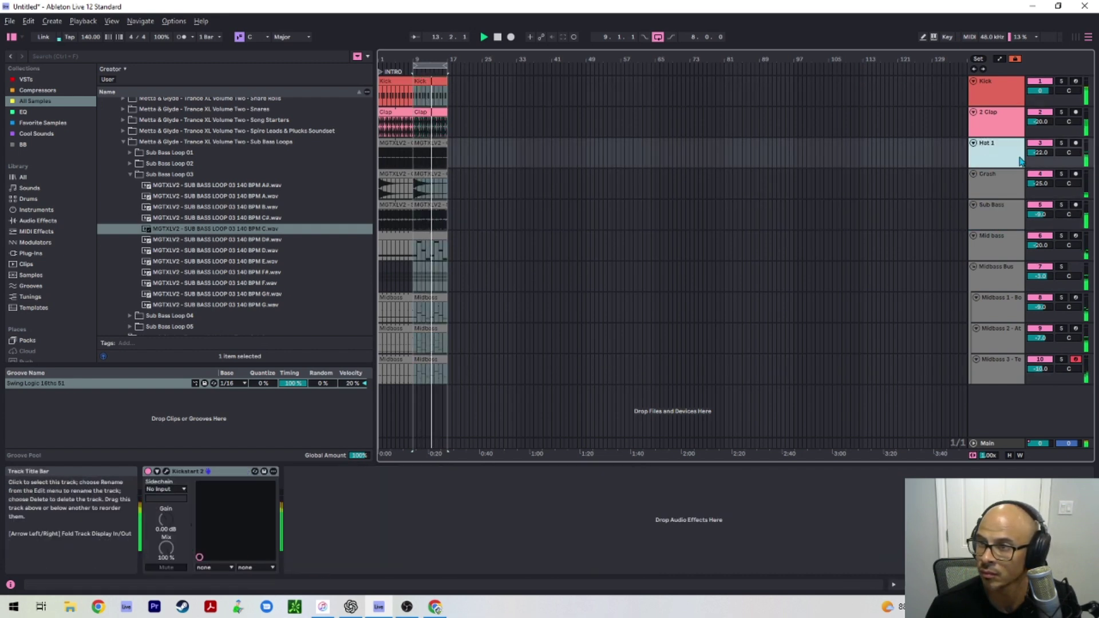
{"action": "left_click", "coordinate": [996, 443]}
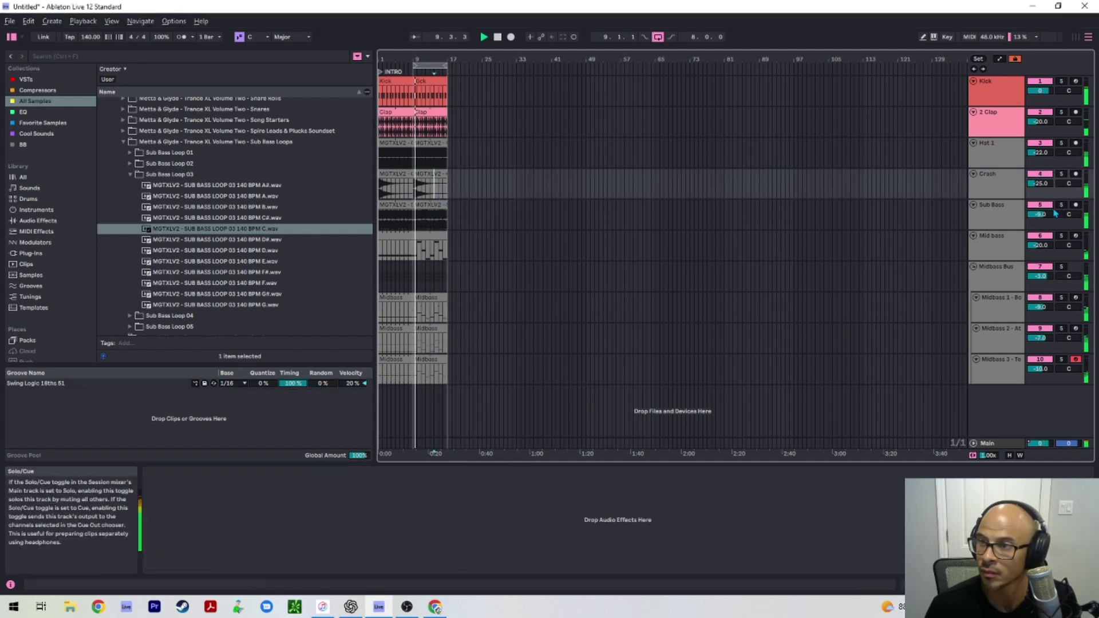
{"action": "left_click", "coordinate": [992, 221]}
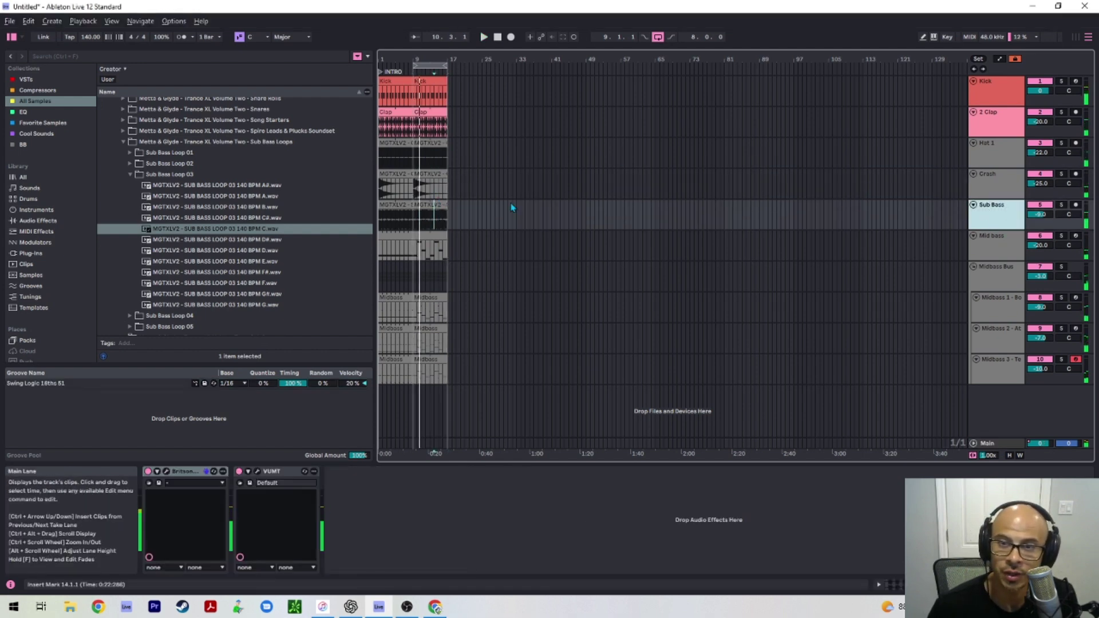
{"action": "left_click", "coordinate": [969, 171]}
{"action": "left_click", "coordinate": [988, 165]}
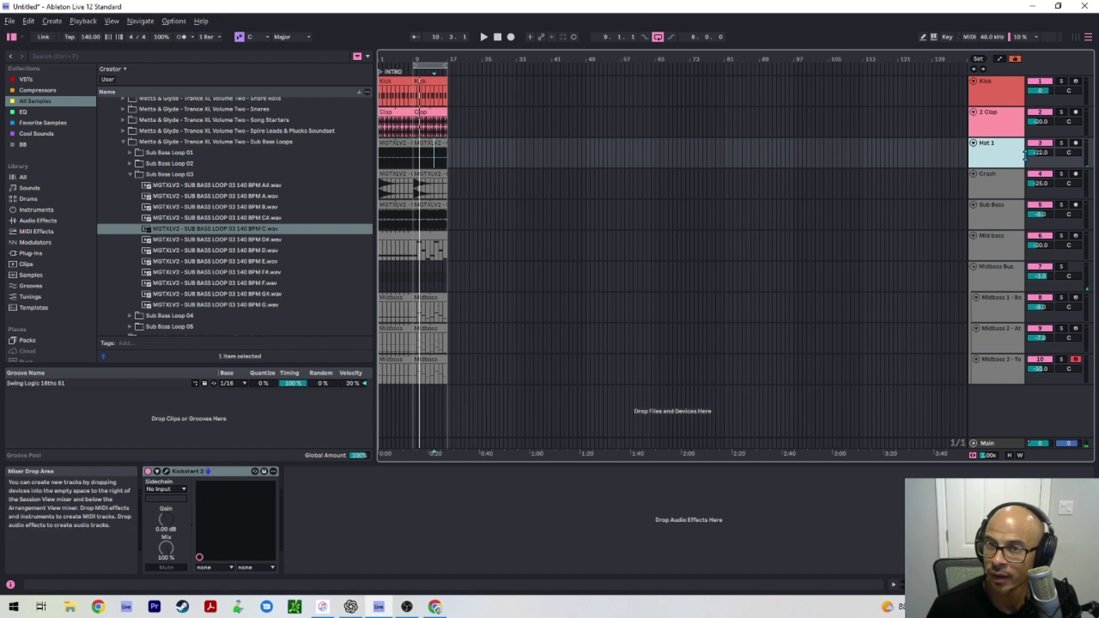
{"action": "left_click_drag", "start_coordinate": [1044, 159], "coordinate": [1044, 162]}
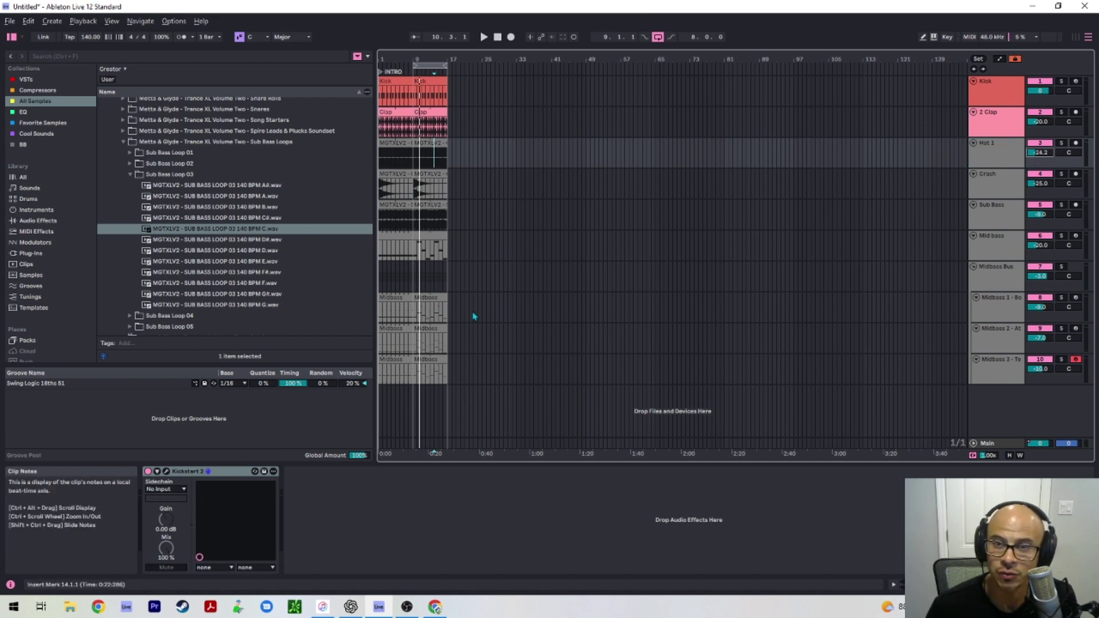
{"action": "left_click", "coordinate": [444, 284]}
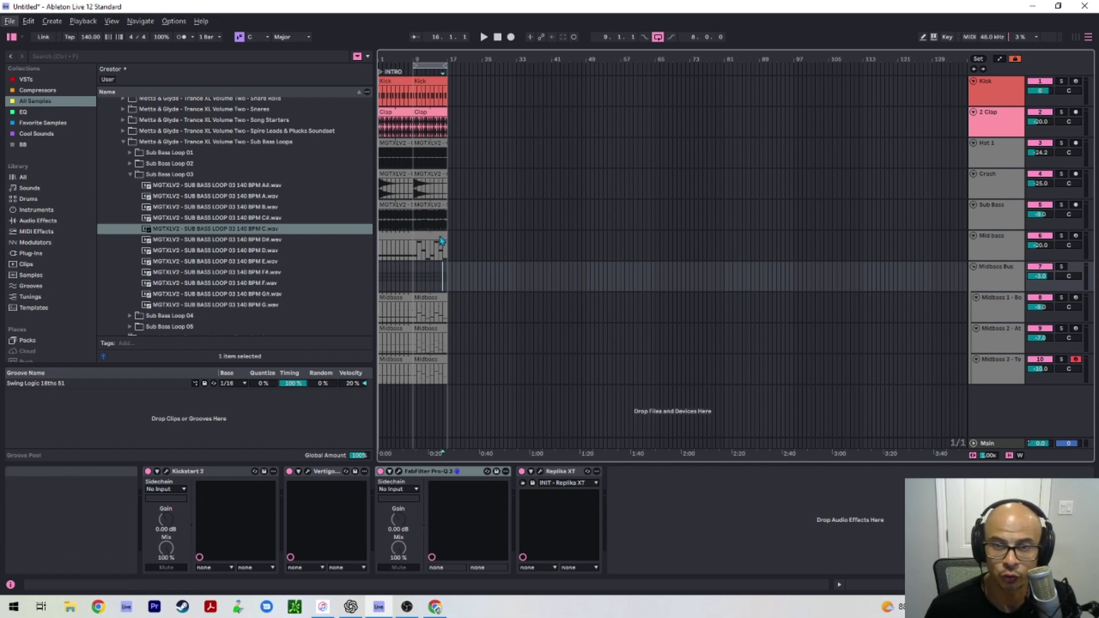
Step: Select all tracks' clips between bars 9 and 17 and move them to start at bar 106
{"action": "key", "text": "alt+Tab"}
{"action": "key", "text": "alt+Tab"}
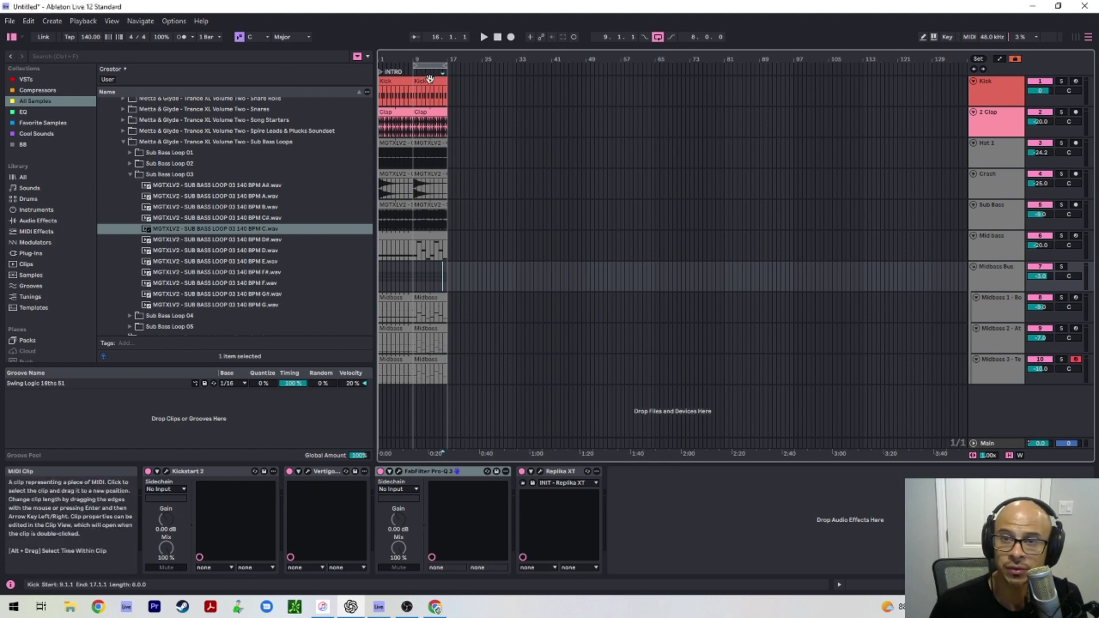
{"action": "left_click", "coordinate": [431, 94]}
{"action": "left_click_drag", "start_coordinate": [434, 285], "coordinate": [850, 80]}
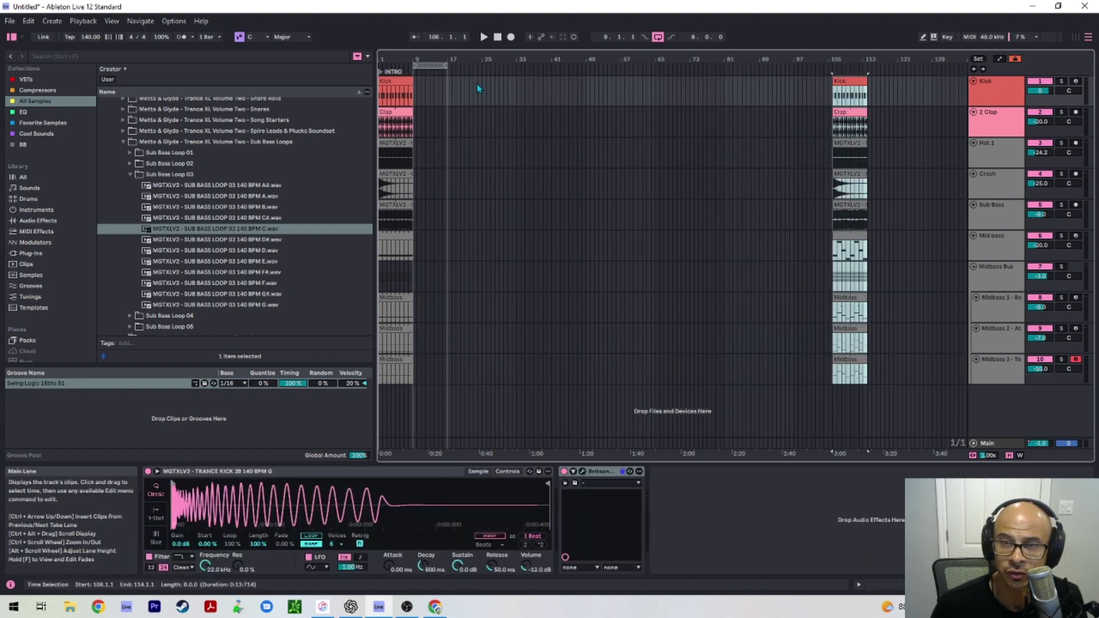
Step: Audition the intro section and the moved section at bar 106 for comparison, and stop playback
{"action": "left_click_drag", "start_coordinate": [476, 84], "coordinate": [318, 364]}
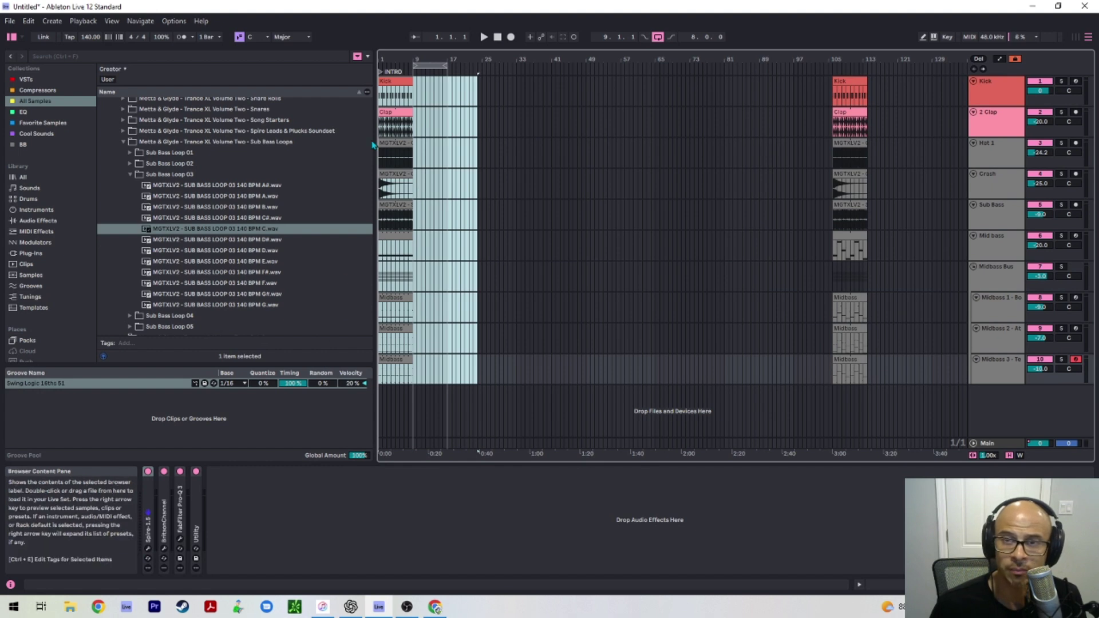
{"action": "left_click", "coordinate": [388, 69]}
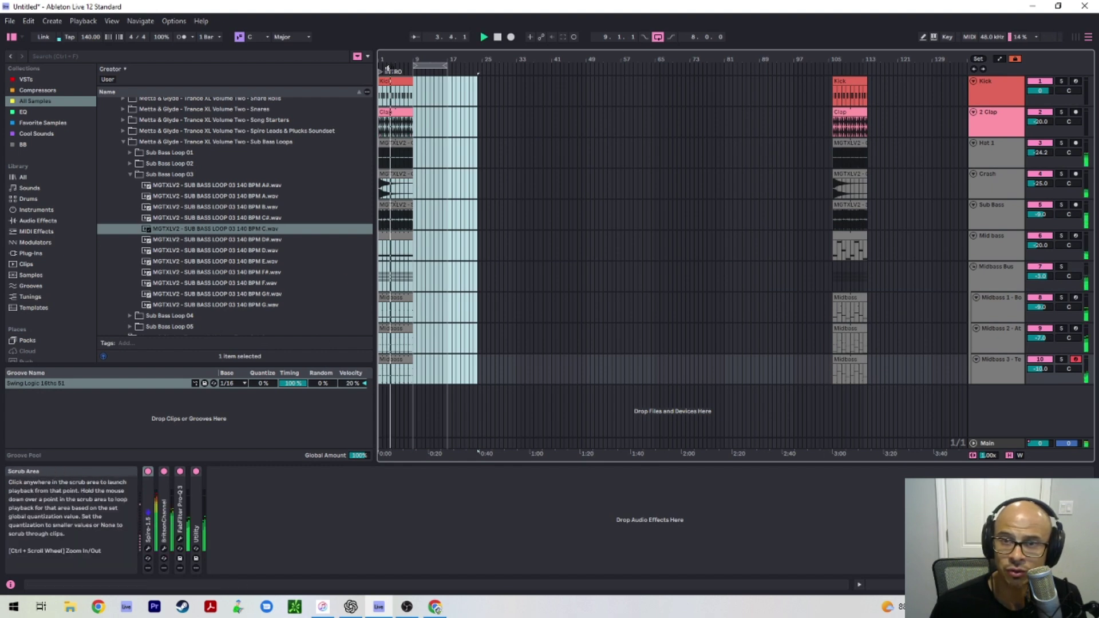
{"action": "left_click", "coordinate": [464, 121]}
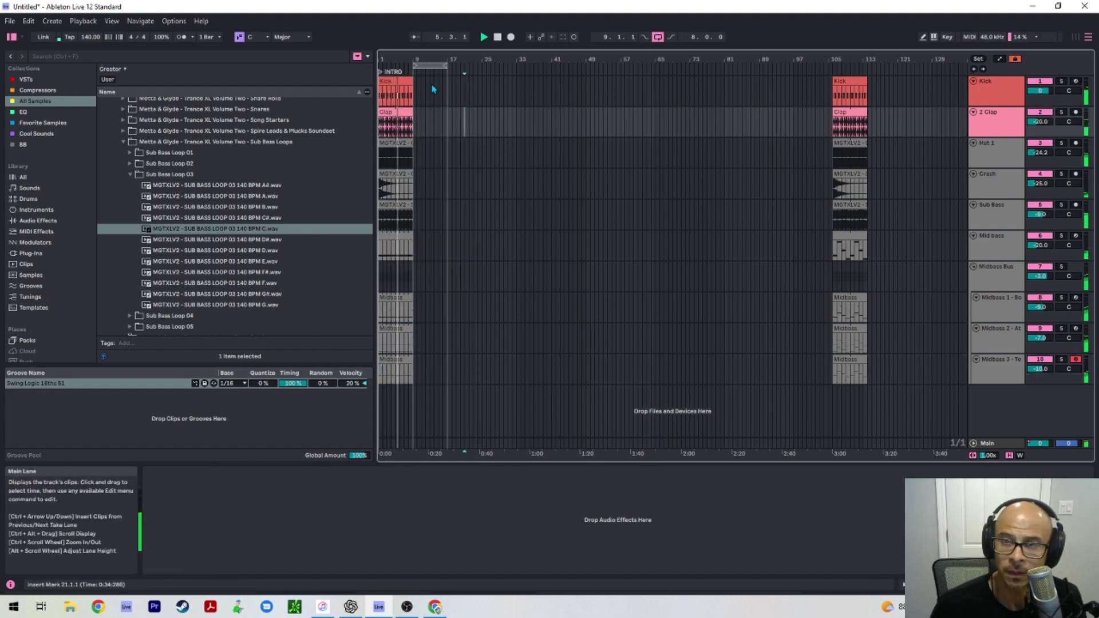
{"action": "left_click", "coordinate": [835, 69]}
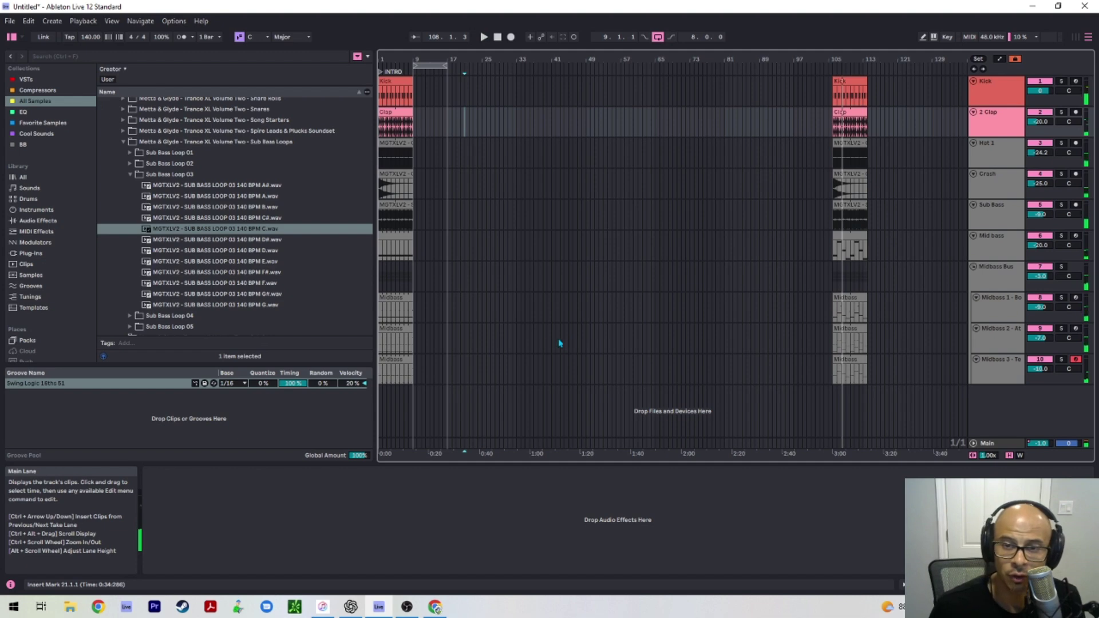
Step: Open the intro's Midbass 1 clip for note editing and duplicate its loop contents twice to four bars
{"action": "double_click", "coordinate": [385, 299]}
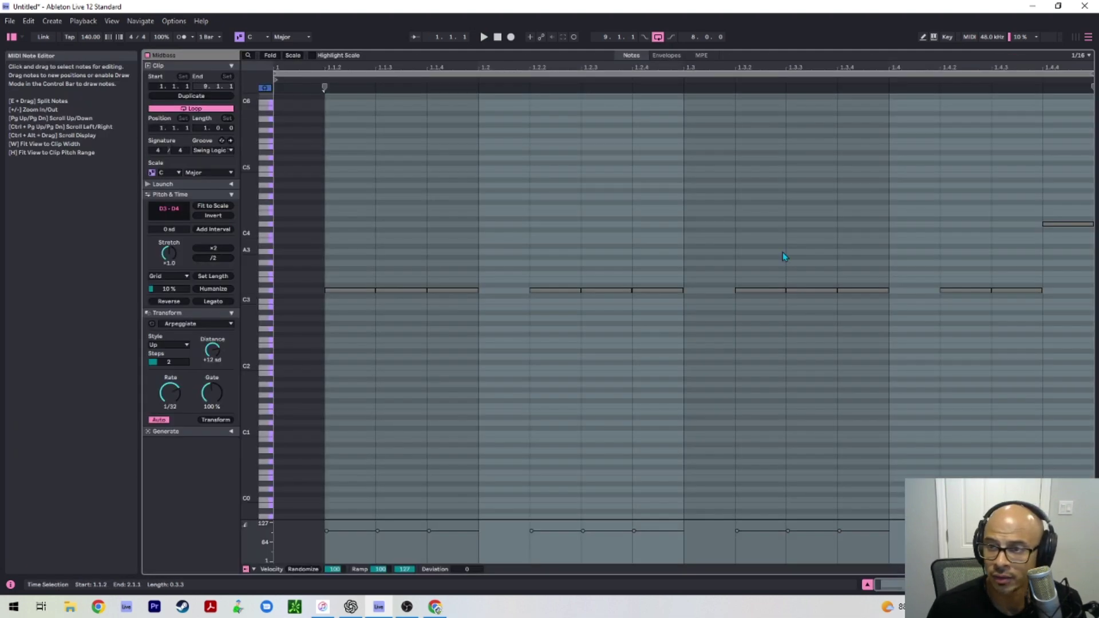
{"action": "left_click", "coordinate": [191, 95]}
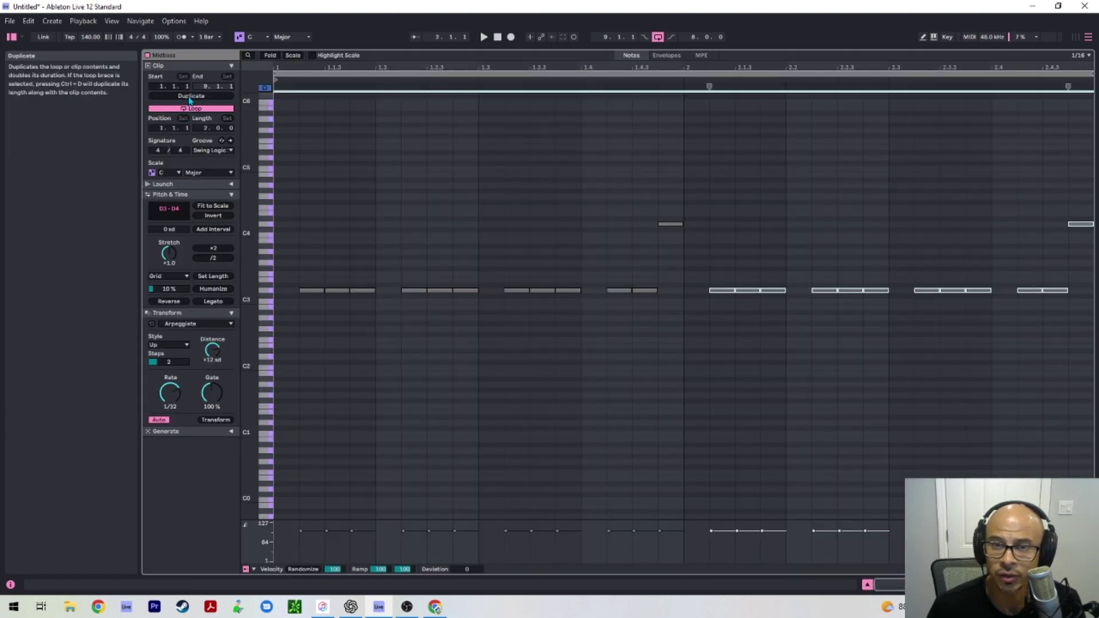
{"action": "left_click", "coordinate": [190, 96]}
Step: Play through the extended Midbass loop, and lower the notes in the second half of bar 4 to C3 and C4
{"action": "key", "text": "space"}
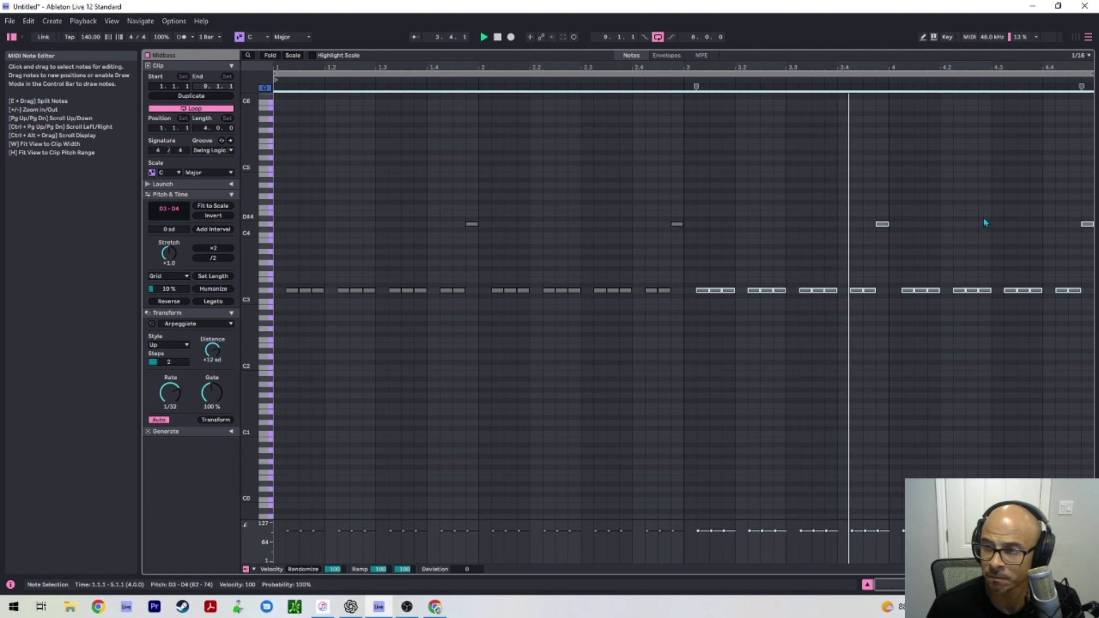
{"action": "key", "text": "space"}
{"action": "left_click_drag", "start_coordinate": [1009, 201], "coordinate": [1094, 320]}
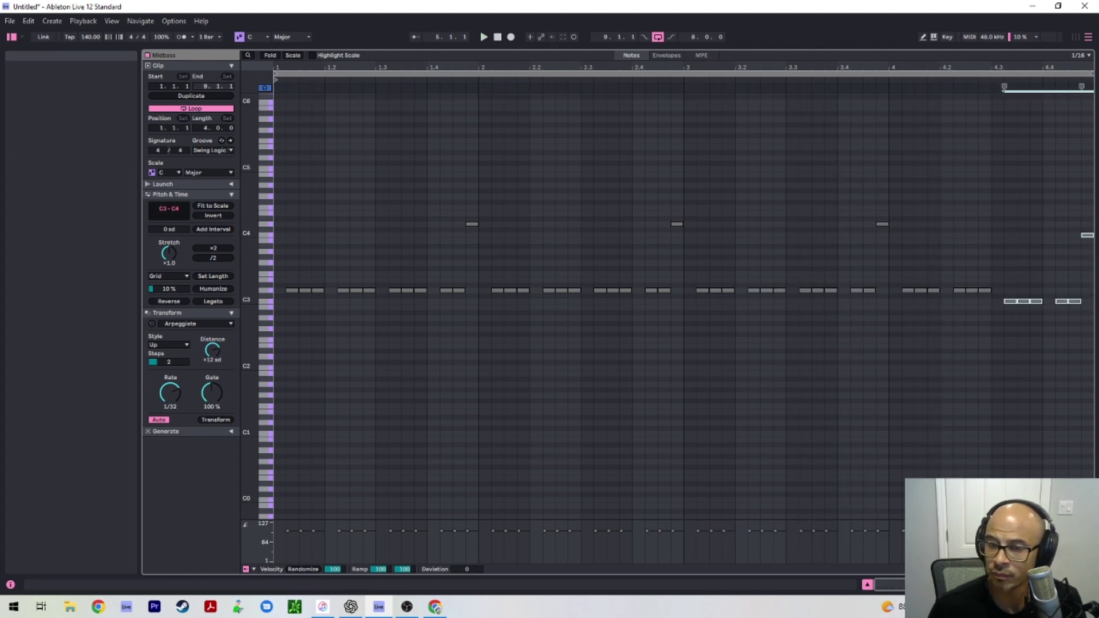
Step: Open the intro's Midbass 2 clip for note editing and duplicate its loop contents twice to four bars
{"action": "key", "text": "shift+Tab"}
{"action": "left_click", "coordinate": [396, 337]}
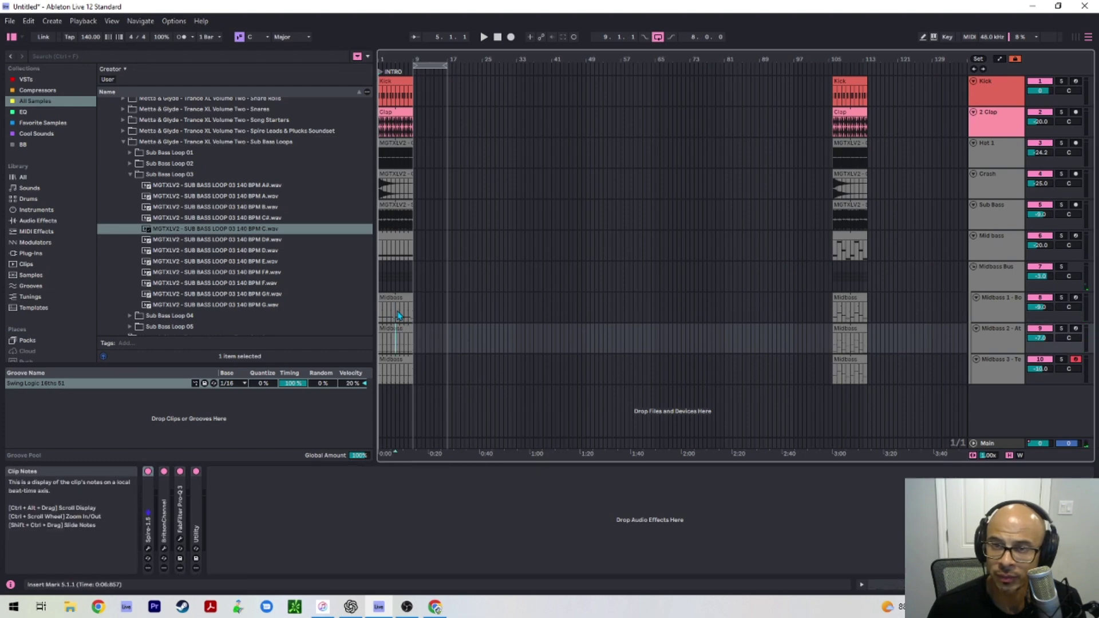
{"action": "left_click", "coordinate": [399, 337]}
{"action": "key", "text": "ctrl+alt+e"}
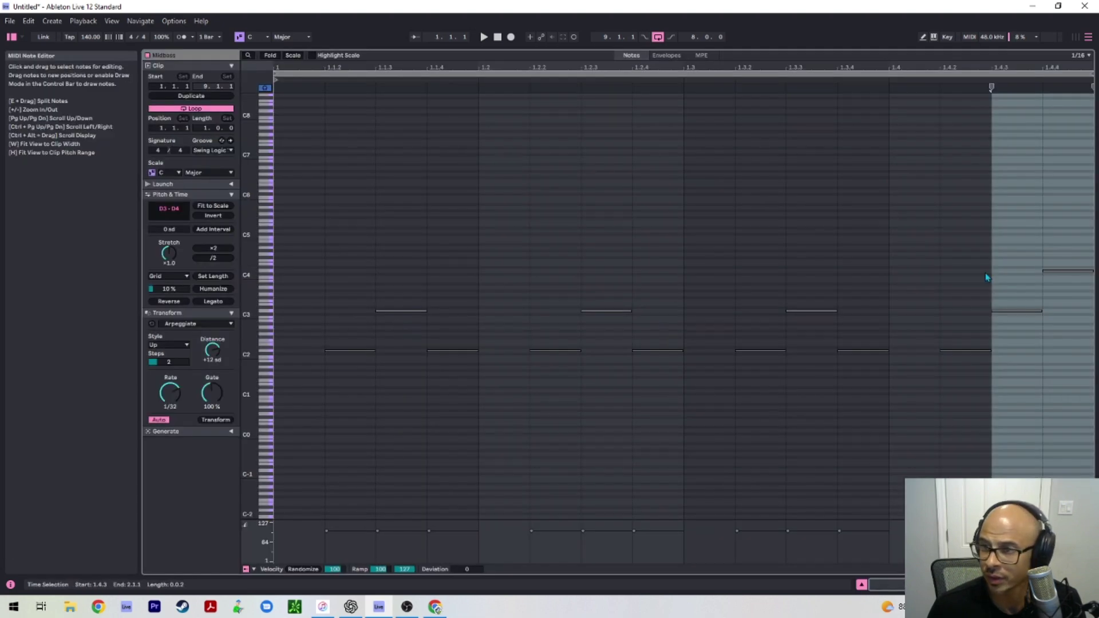
{"action": "left_click", "coordinate": [191, 96]}
{"action": "left_click", "coordinate": [191, 96]}
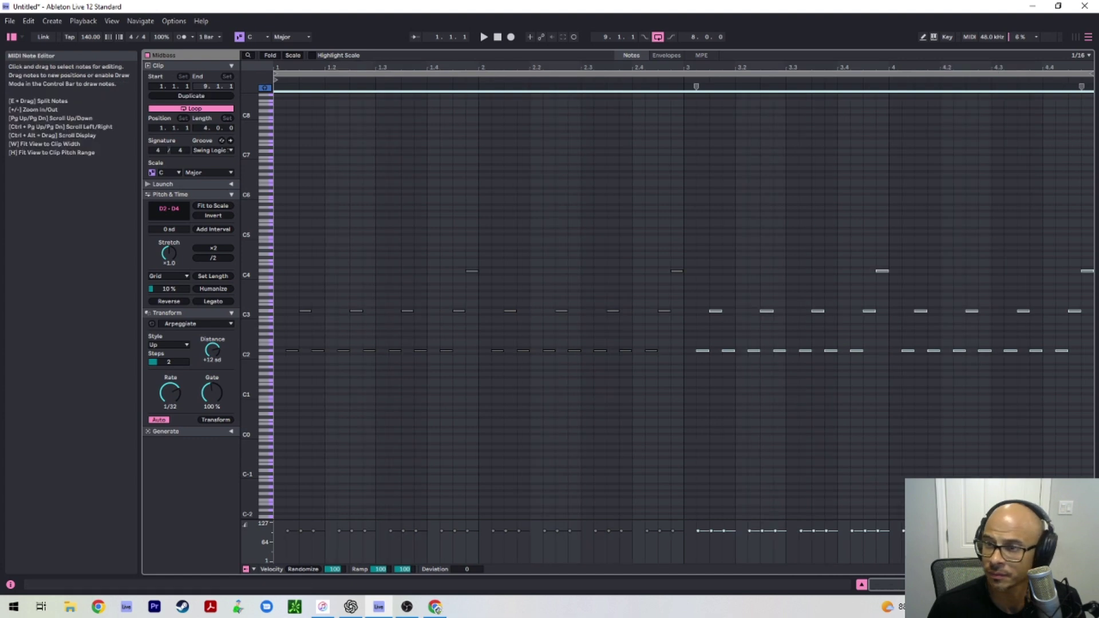
Step: Play the track and lower the Midbass 2 notes in the second half of bar 4 by two semitones
{"action": "key", "text": "space"}
{"action": "left_click", "coordinate": [1008, 247]}
{"action": "left_click_drag", "start_coordinate": [1010, 250], "coordinate": [1096, 395]}
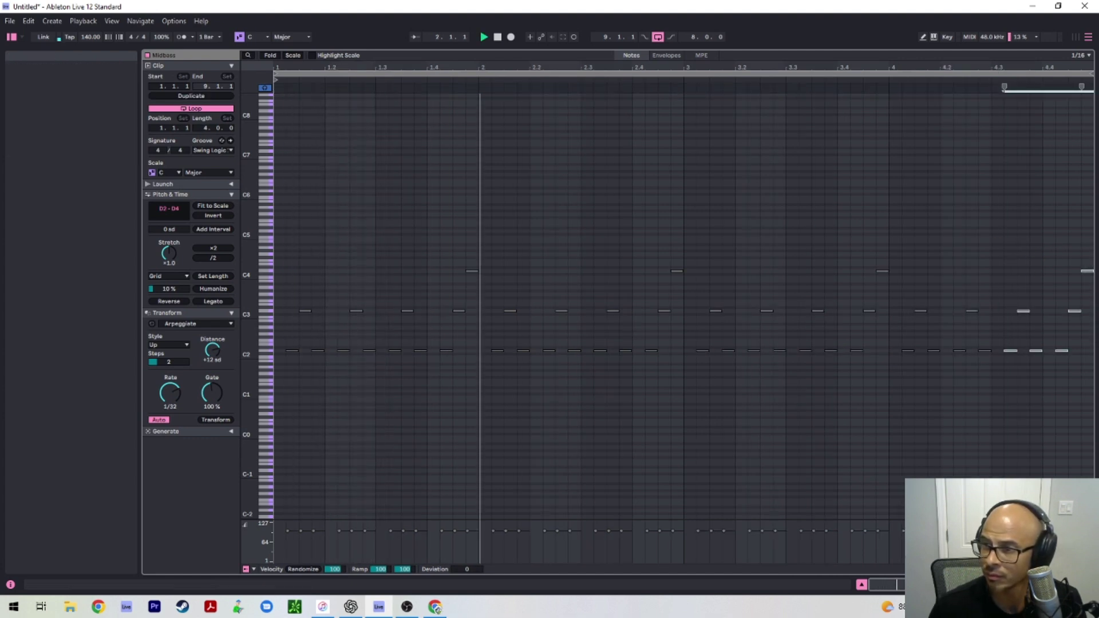
{"action": "key", "text": "Down"}
{"action": "key", "text": "Down"}
{"action": "key", "text": "shift+Tab"}
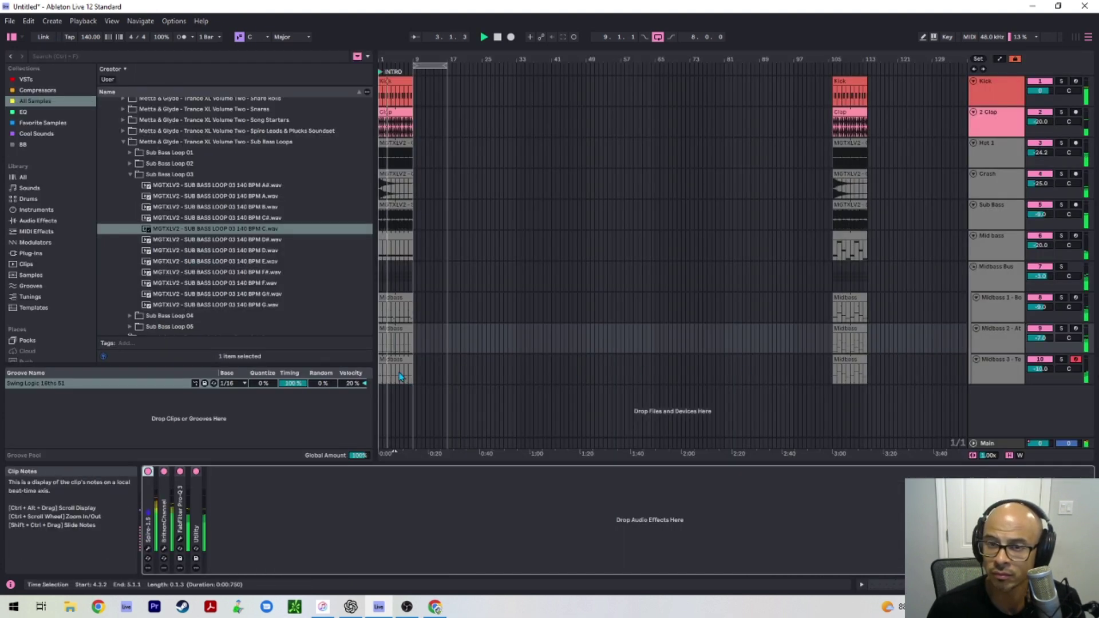
Step: Extend the intro's Midbass 3 loop to four bars by duplicating it twice, and select the notes in the second half of bar 4
{"action": "double_click", "coordinate": [399, 363]}
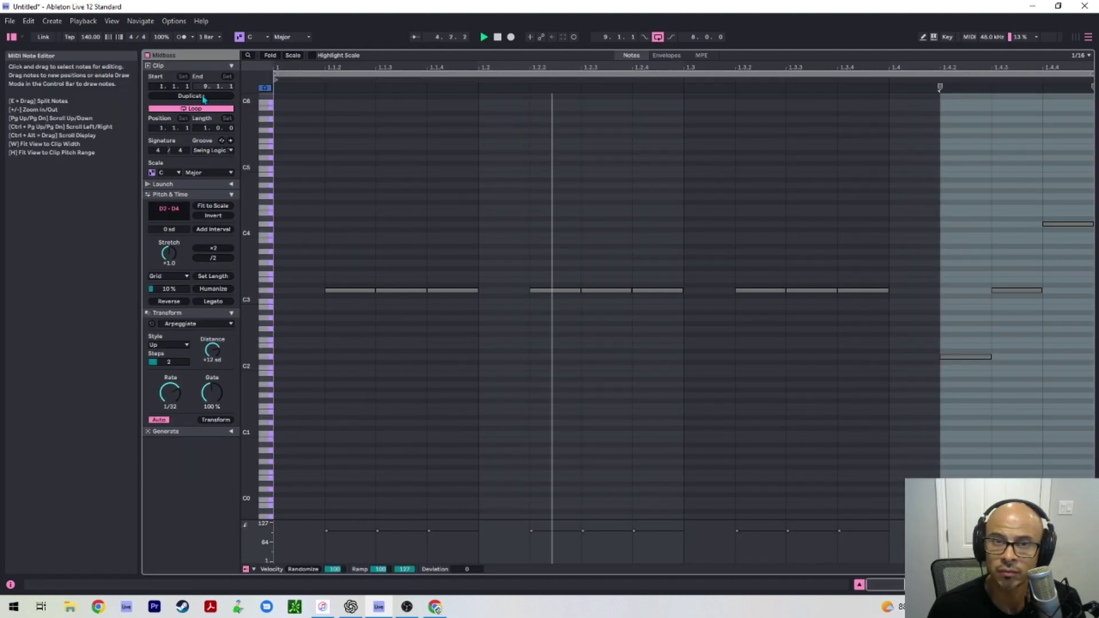
{"action": "double_click", "coordinate": [191, 96]}
{"action": "left_click_drag", "start_coordinate": [1023, 201], "coordinate": [1090, 378]}
{"action": "key", "text": "space"}
{"action": "key", "text": "shift+Tab"}
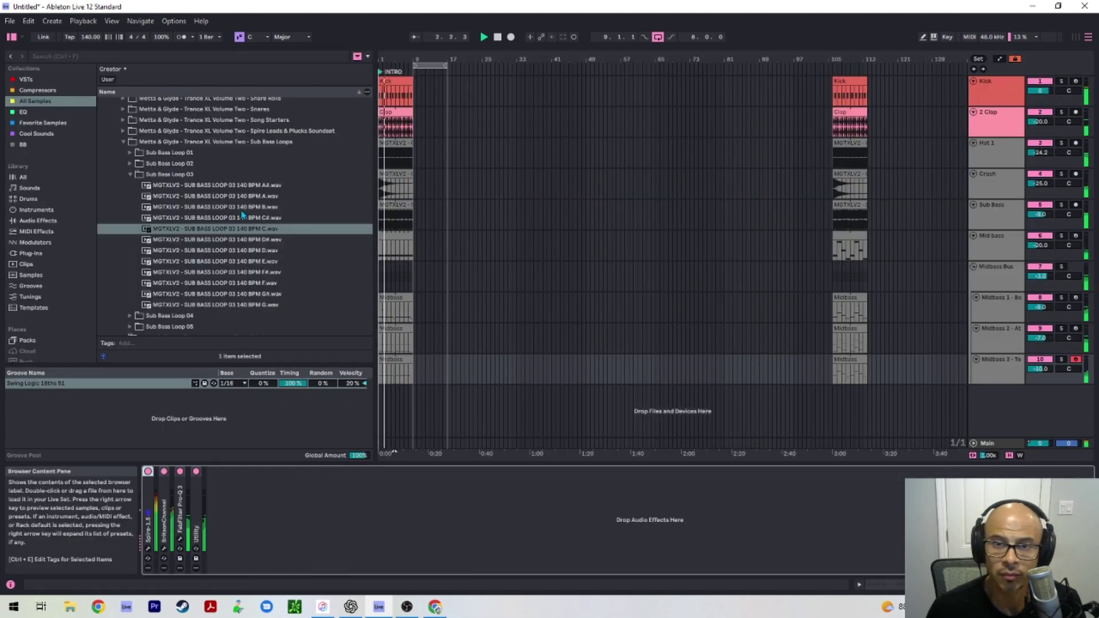
Step: Add the sample MGTXLV2 - SUB BASS LOOP 03 140 BPM C.wav to the Sub Bass track at bar 9
{"action": "left_click", "coordinate": [252, 228]}
{"action": "left_click_drag", "start_coordinate": [347, 182], "coordinate": [419, 195]}
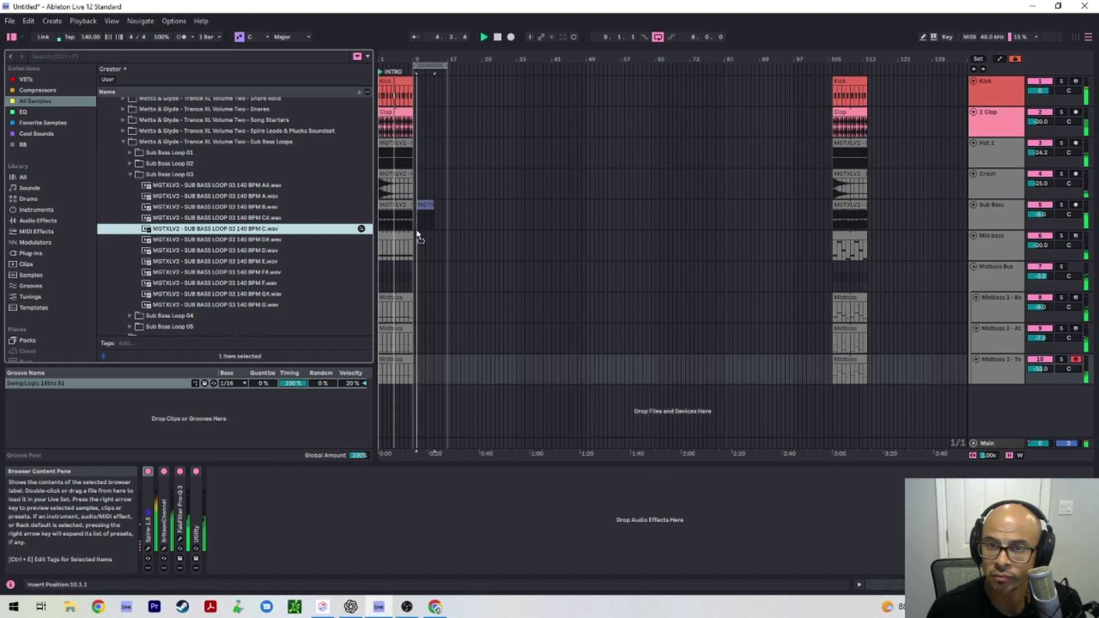
{"action": "mouse_move", "coordinate": [418, 236]}
{"action": "left_mouse_down"}
{"action": "mouse_move", "coordinate": [419, 275]}
{"action": "mouse_move", "coordinate": [414, 216]}
{"action": "mouse_move", "coordinate": [413, 225]}
{"action": "left_mouse_up"}
Step: Open the intro's Mid bass clip for note editing and duplicate its loop contents twice to four bars
{"action": "double_click", "coordinate": [387, 236]}
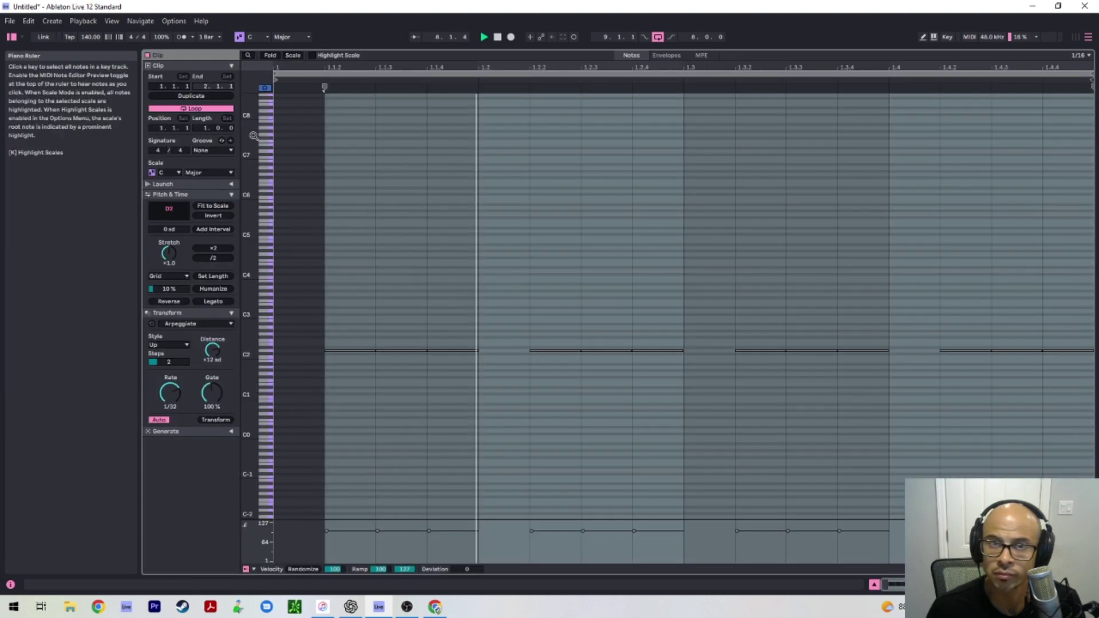
{"action": "left_click", "coordinate": [191, 96]}
{"action": "left_click", "coordinate": [191, 96]}
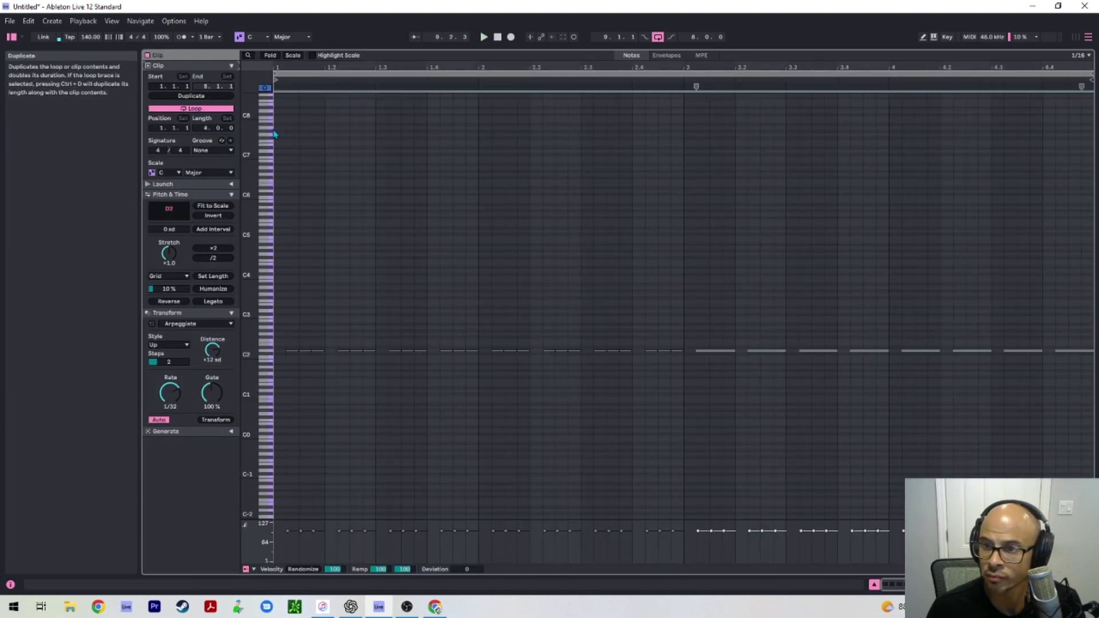
{"action": "left_click", "coordinate": [607, 300]}
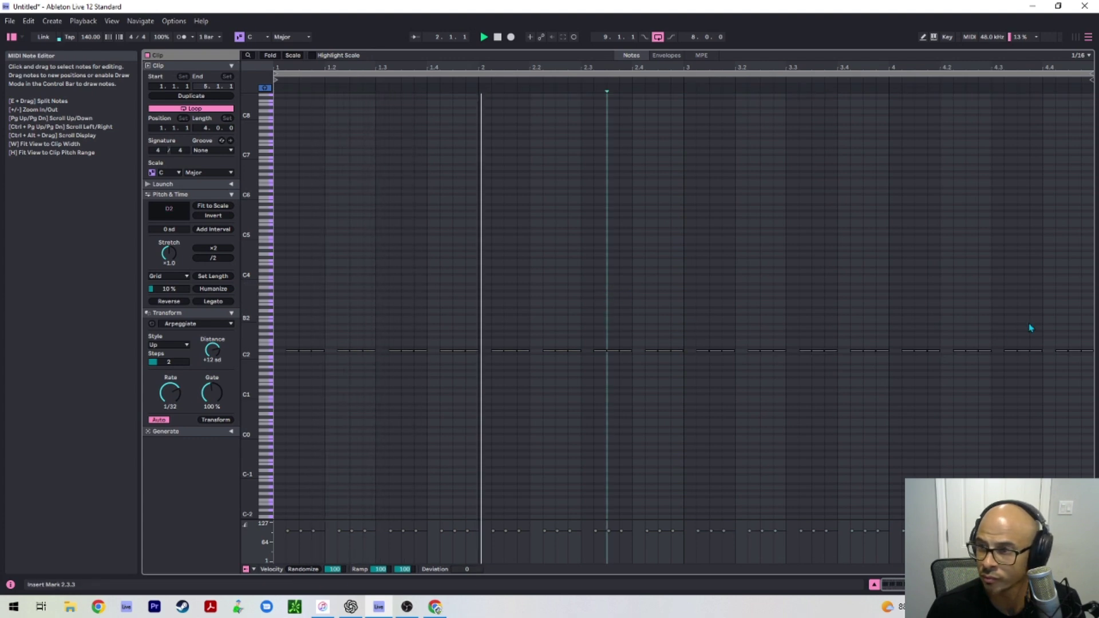
Step: Lower the Mid bass notes in the second half of bar 4 to C2 and return to the arrangement
{"action": "left_click_drag", "start_coordinate": [1003, 331], "coordinate": [1093, 389]}
{"action": "key", "text": "Down"}
{"action": "key", "text": "Down"}
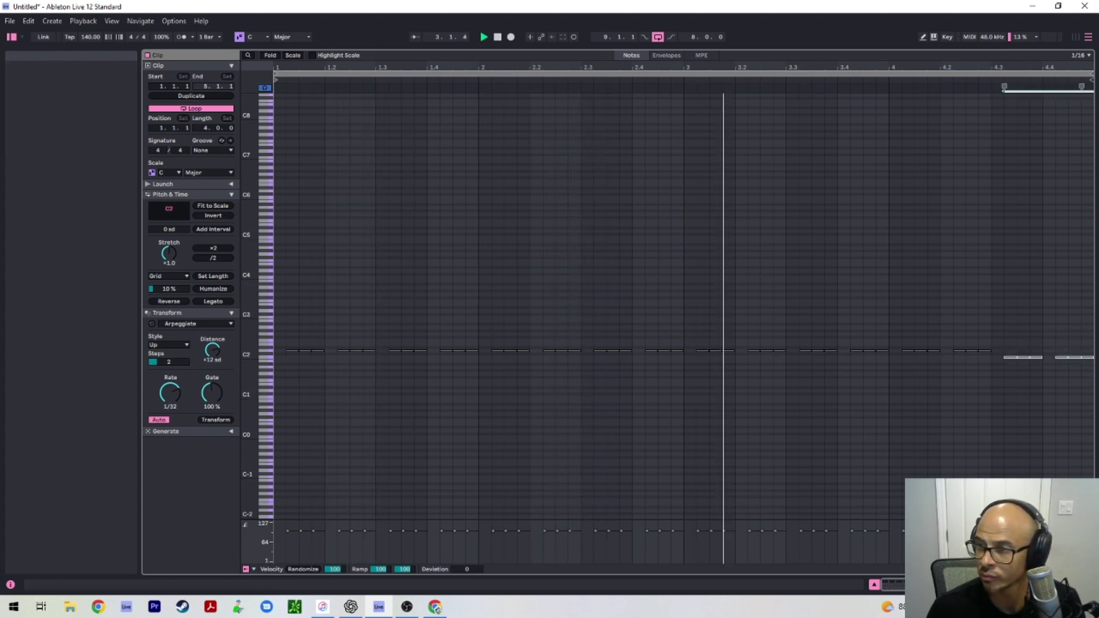
{"action": "key", "text": "shift+Tab"}
{"action": "key", "text": "shift+Tab"}
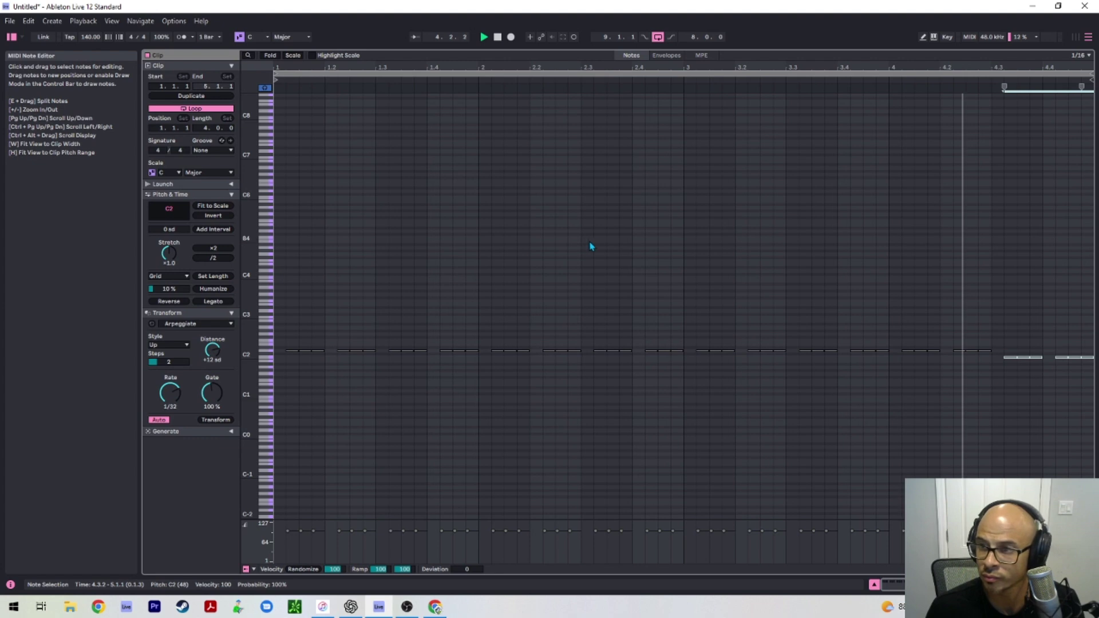
{"action": "key", "text": "ctrl+alt+e"}
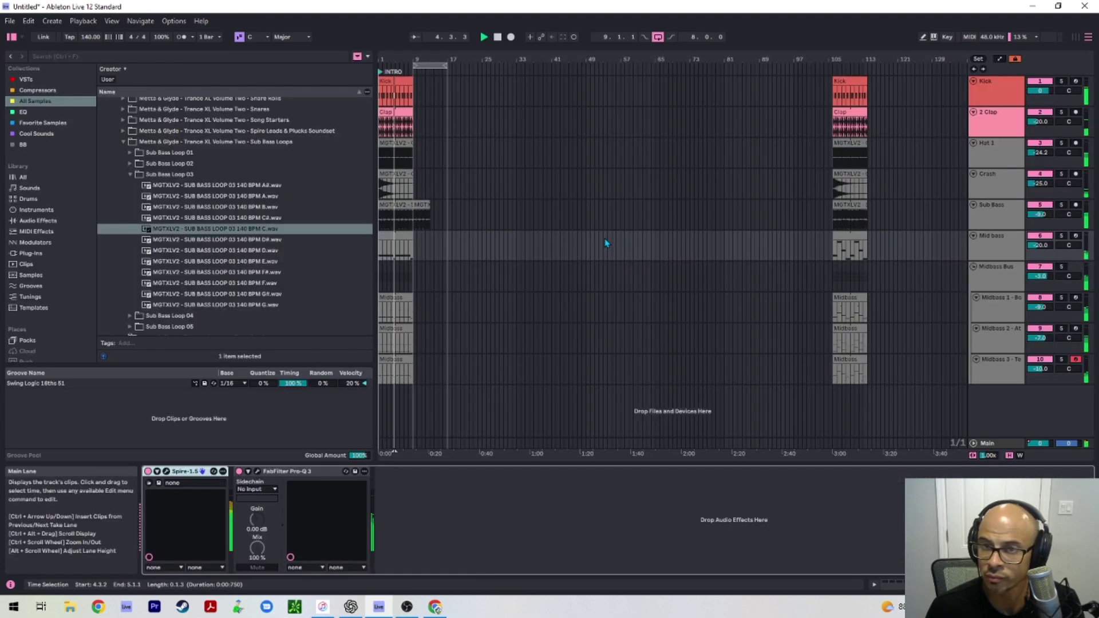
Step: Select the C sub bass clip at bar 9 and set the arrangement's fixed grid to 1/2
{"action": "left_click", "coordinate": [420, 205]}
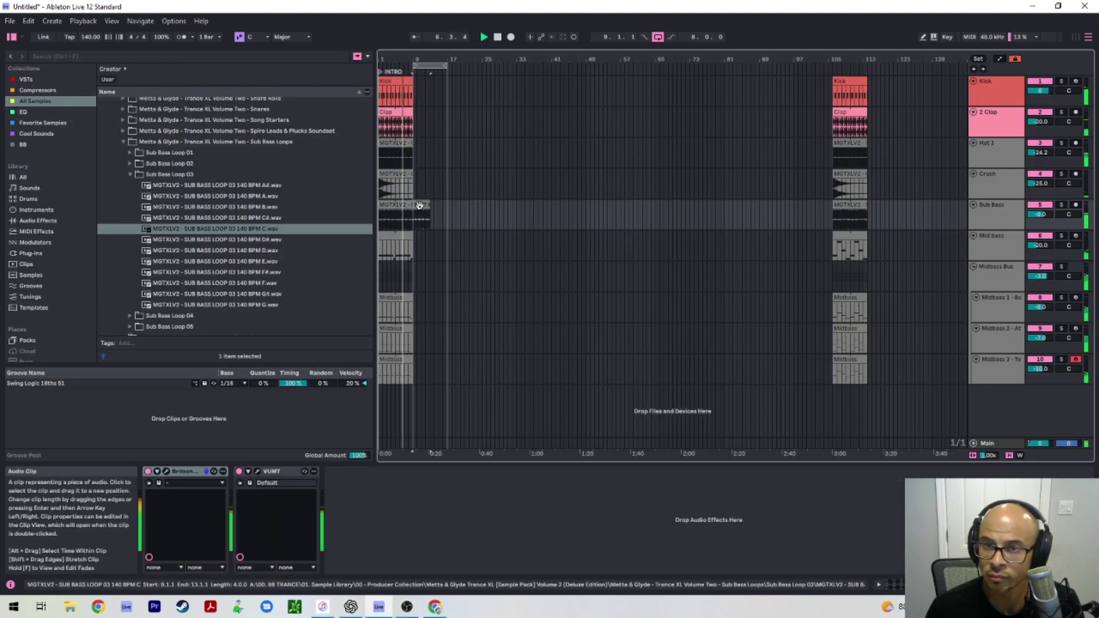
{"action": "scroll", "coordinate": [393, 206], "scroll_direction": "up", "scroll_amount": 5}
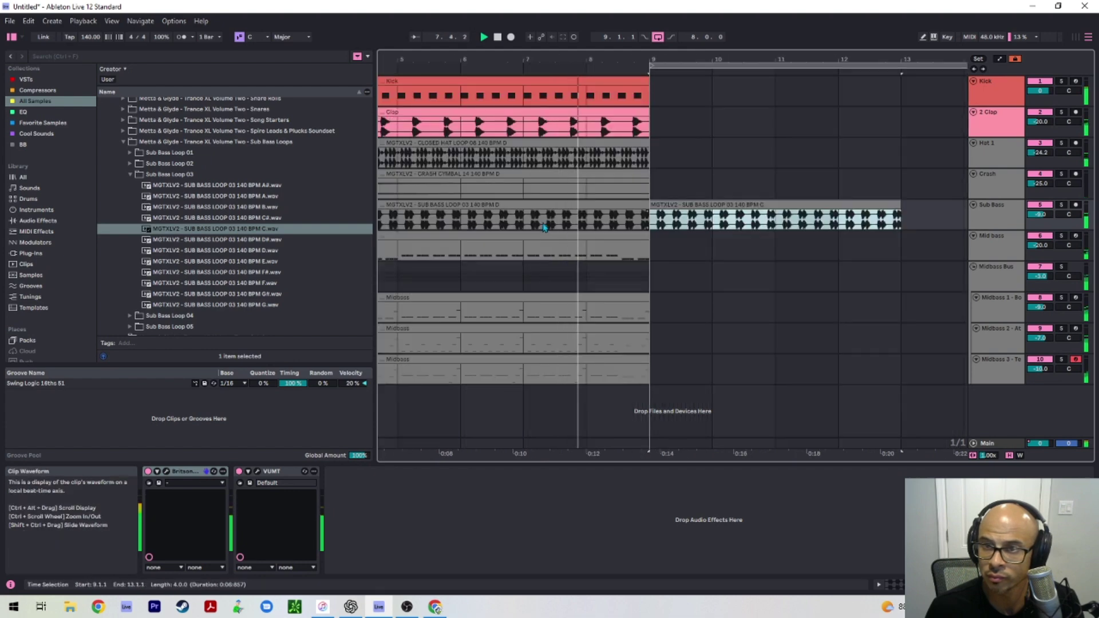
{"action": "scroll", "coordinate": [532, 204], "scroll_direction": "left", "scroll_amount": 3}
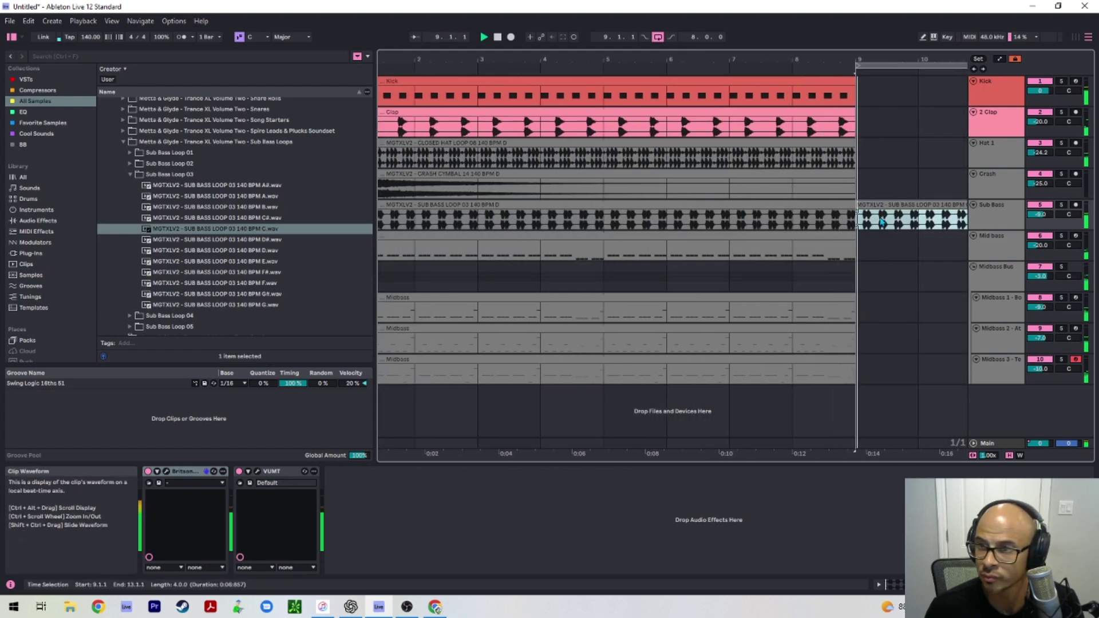
{"action": "right_click", "coordinate": [889, 288]}
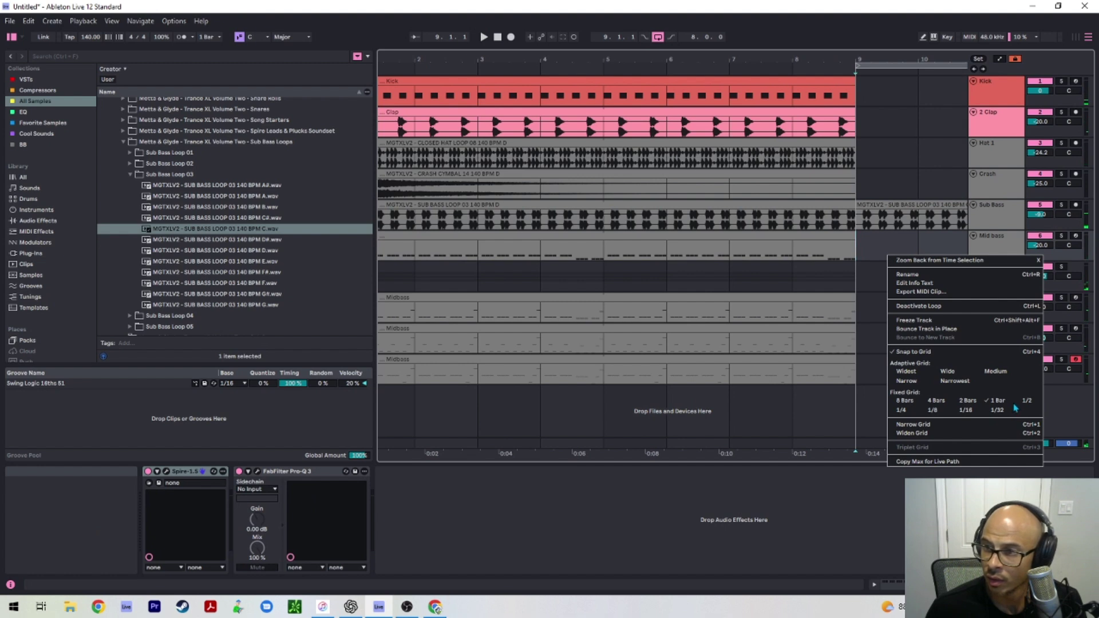
{"action": "left_click", "coordinate": [1028, 403]}
Step: Move the first half bar of the C sub bass clip to 4.3.1 on the Sub Bass track and play from there
{"action": "left_click", "coordinate": [871, 220]}
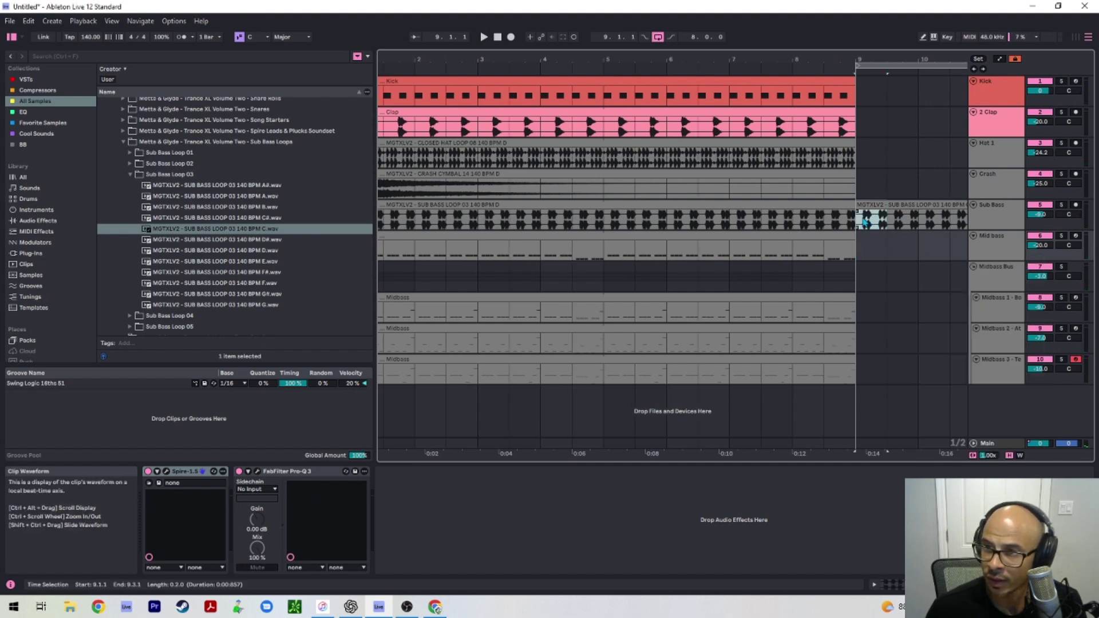
{"action": "left_click_drag", "start_coordinate": [873, 202], "coordinate": [846, 227]}
{"action": "left_click", "coordinate": [571, 225]}
{"action": "key", "text": "space"}
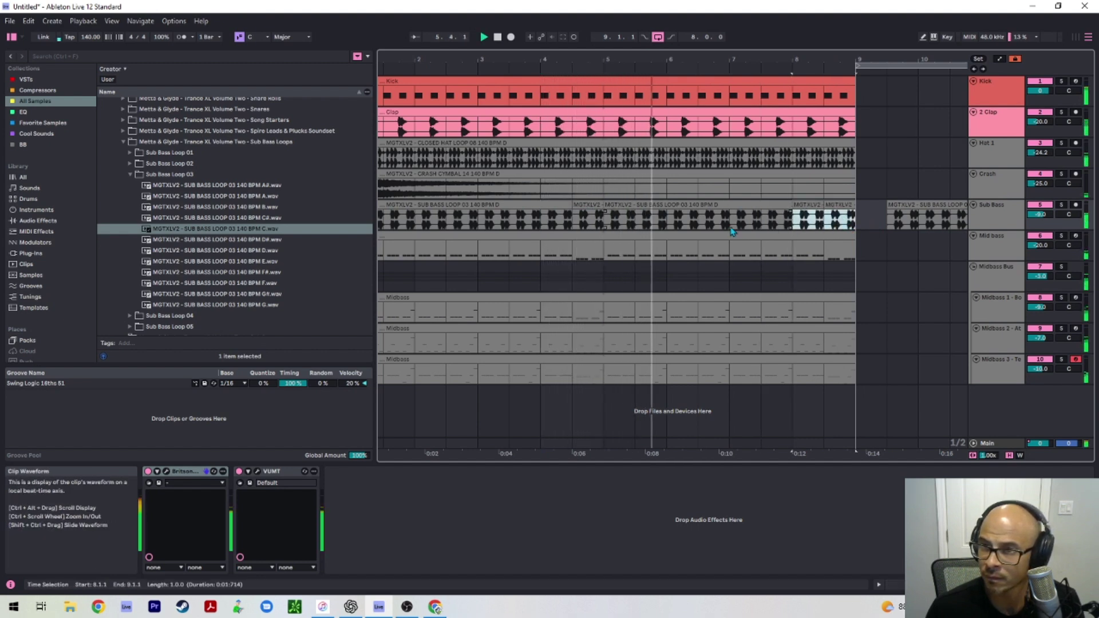
Step: Undo the copy in bar 8 and copy only the half-bar C sub bass clip from bar 4 to the second half of bar 8
{"action": "key", "text": "ctrl+z"}
{"action": "left_click", "coordinate": [606, 220]}
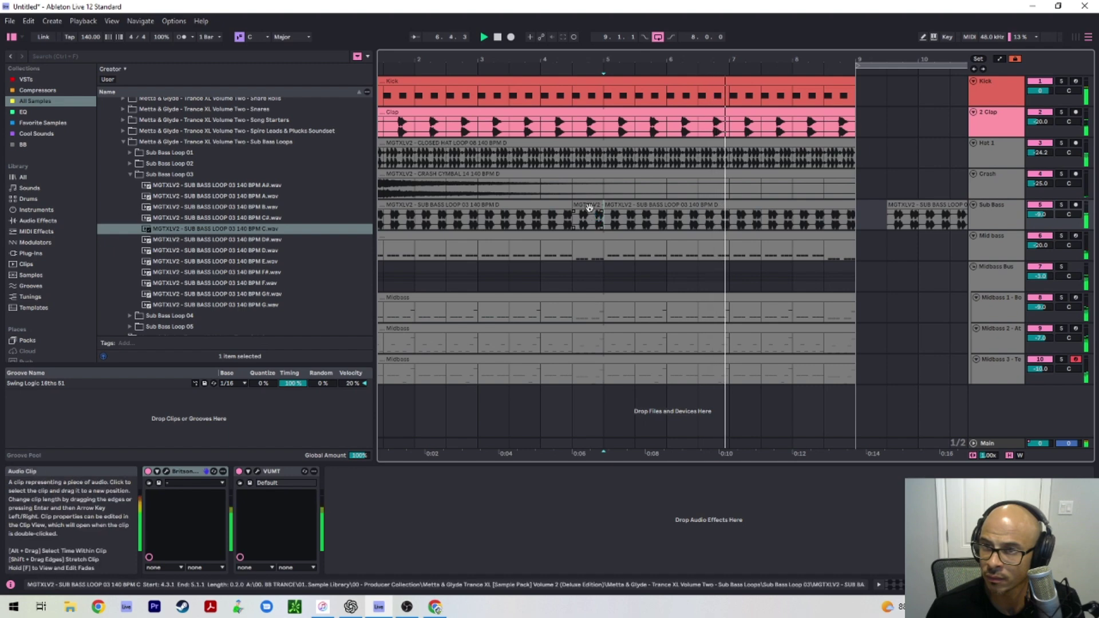
{"action": "left_click_drag", "start_coordinate": [589, 208], "coordinate": [853, 215]}
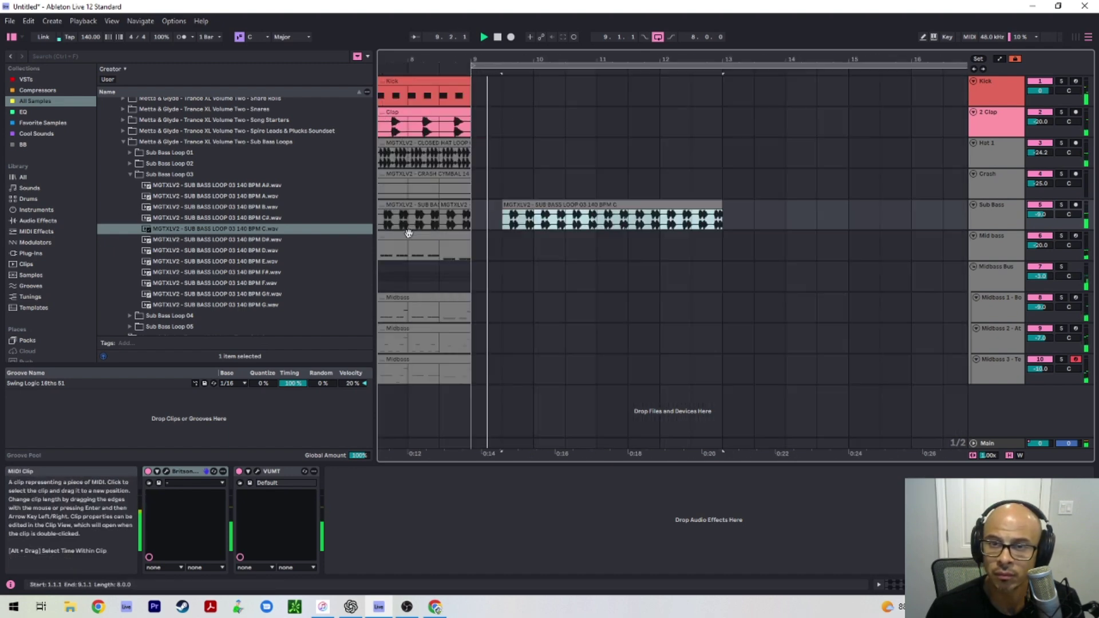
Step: Reset the stopped playback position to 1.1.1 and move the eight-bar loop brace to start at bar 1 over the intro
{"action": "scroll", "coordinate": [423, 233], "scroll_direction": "left", "scroll_amount": 12}
{"action": "scroll", "coordinate": [469, 252], "scroll_direction": "down", "scroll_amount": 2}
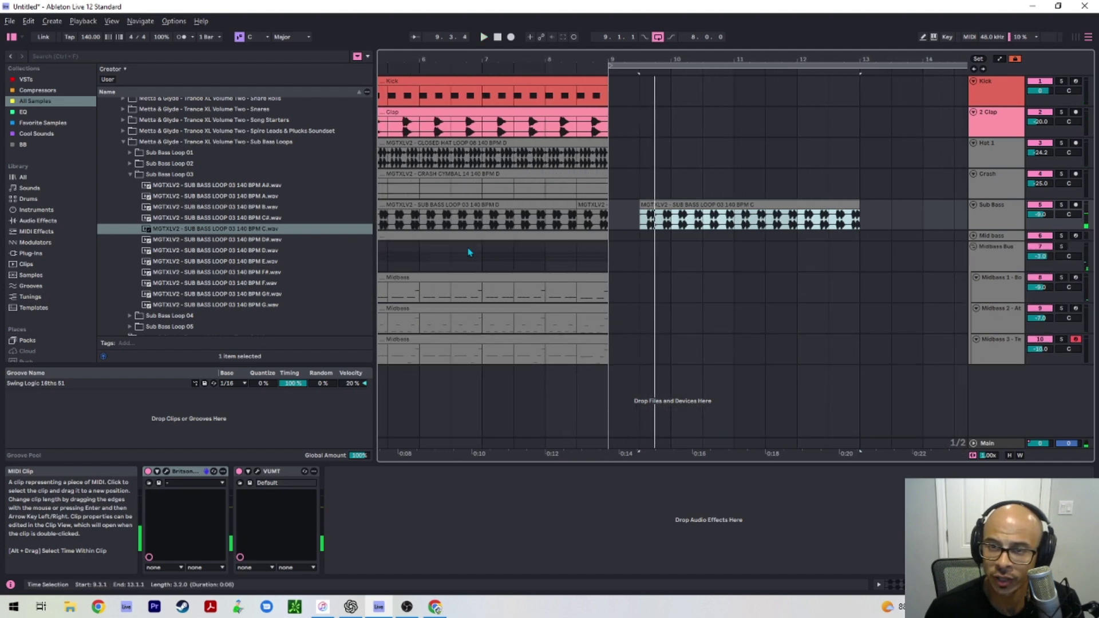
{"action": "scroll", "coordinate": [473, 226], "scroll_direction": "up", "scroll_amount": 3}
{"action": "scroll", "coordinate": [475, 225], "scroll_direction": "down", "scroll_amount": 8}
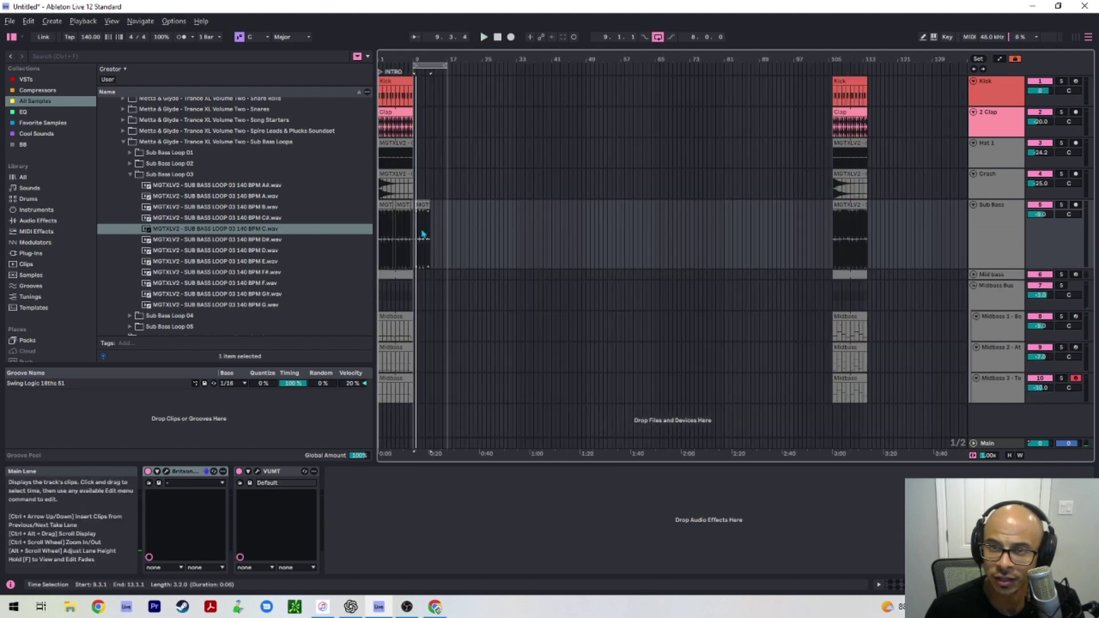
{"action": "scroll", "coordinate": [411, 226], "scroll_direction": "down", "scroll_amount": 3}
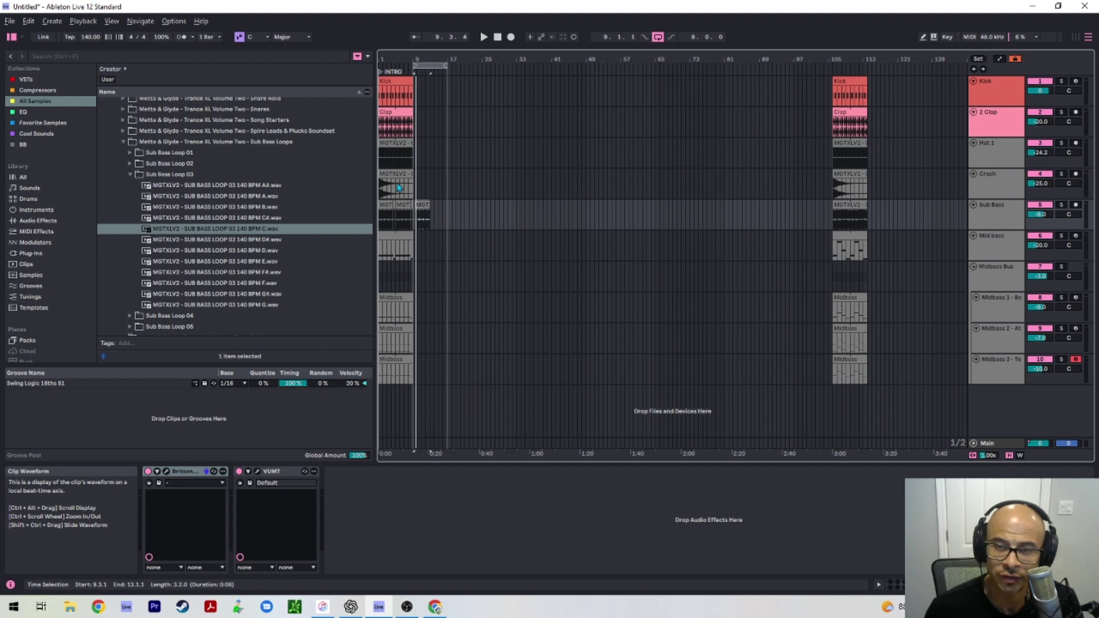
{"action": "left_click", "coordinate": [497, 36]}
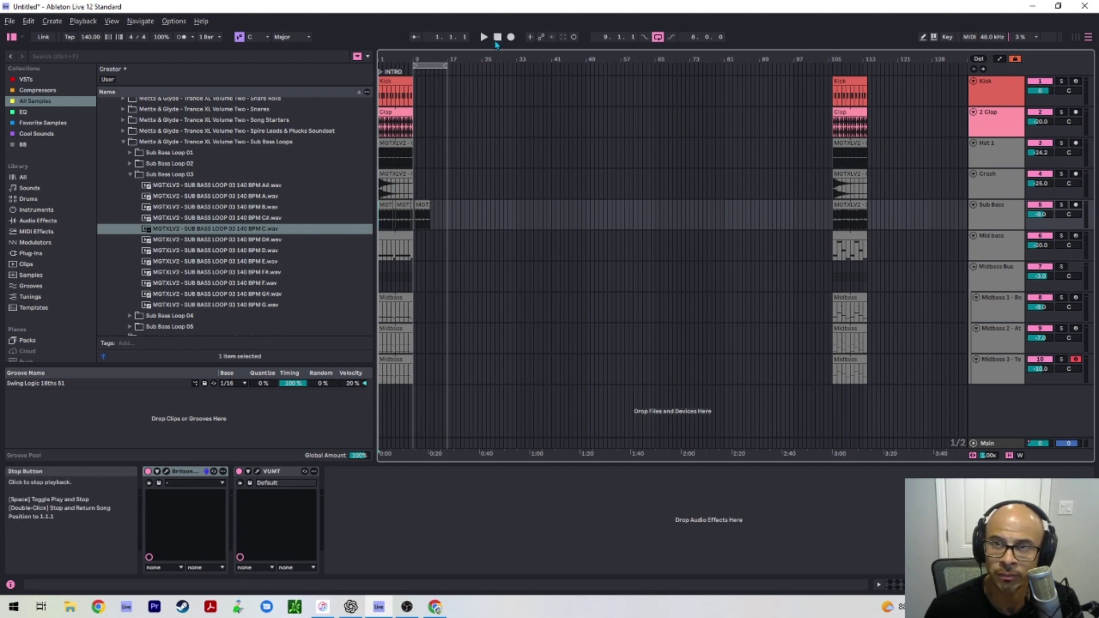
{"action": "left_click_drag", "start_coordinate": [423, 65], "coordinate": [388, 65]}
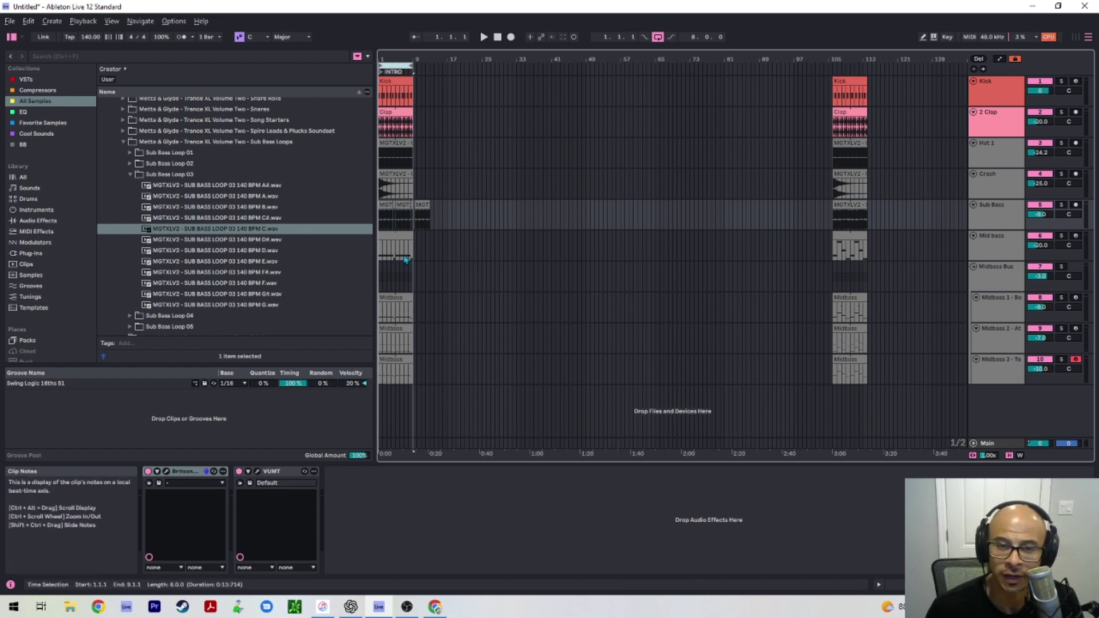
Step: Delete the leftover C sub bass clip after the intro and bring up the list of open windows
{"action": "left_click", "coordinate": [421, 207]}
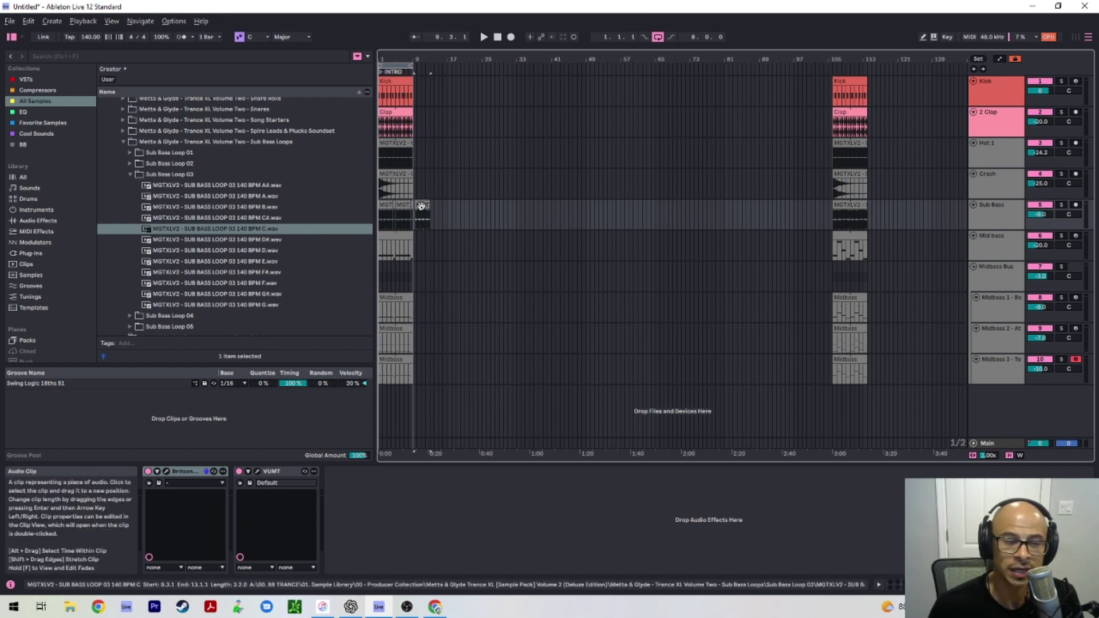
{"action": "left_click", "coordinate": [424, 211]}
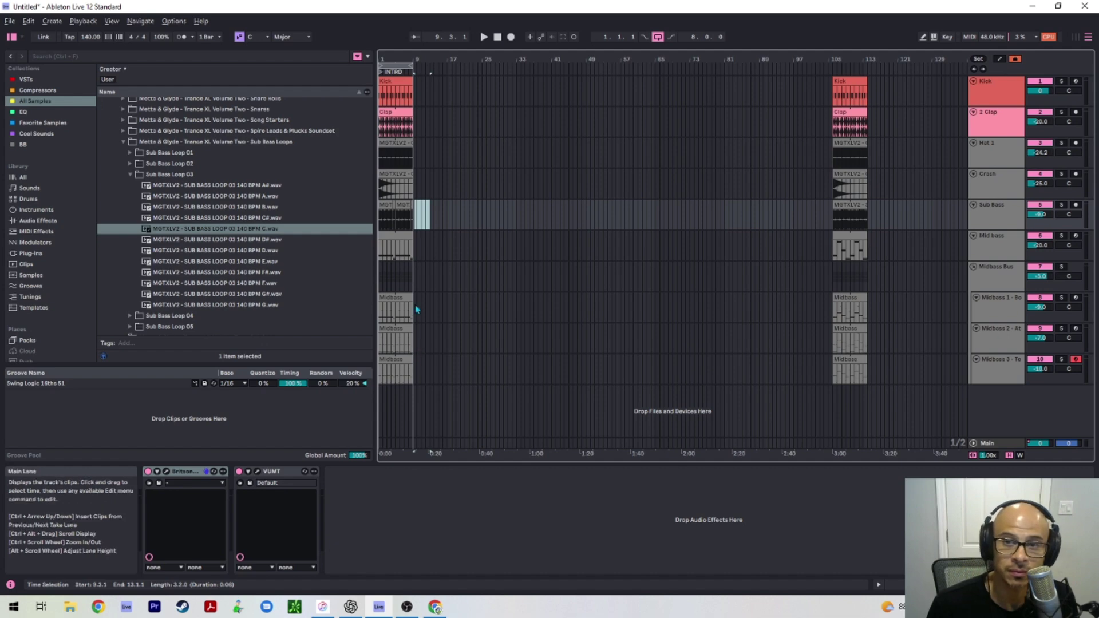
{"action": "key", "text": "alt+Tab"}
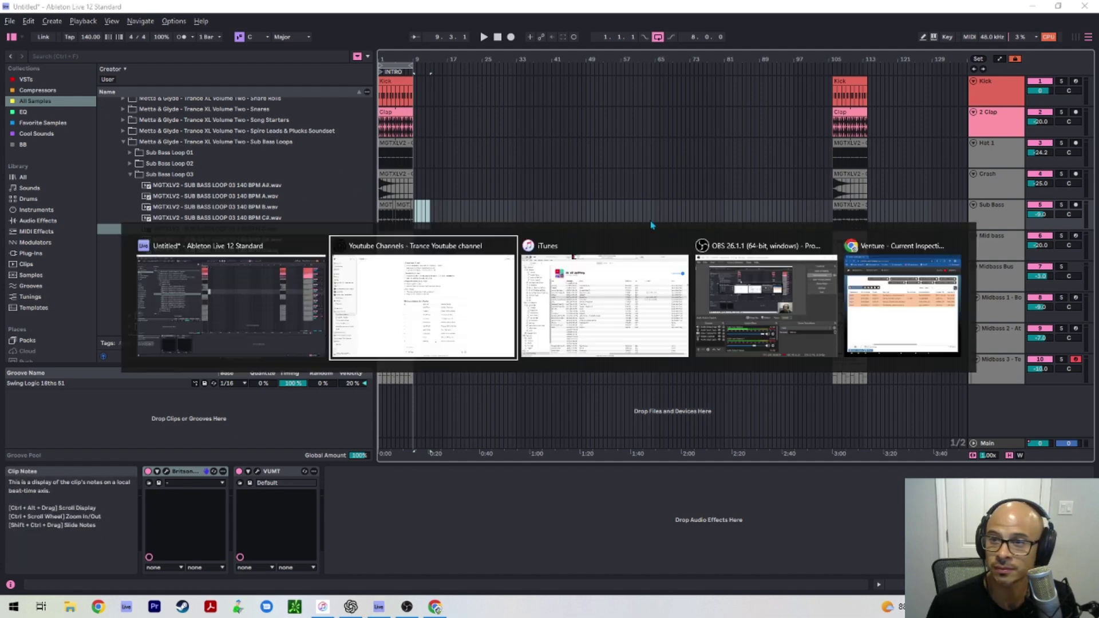